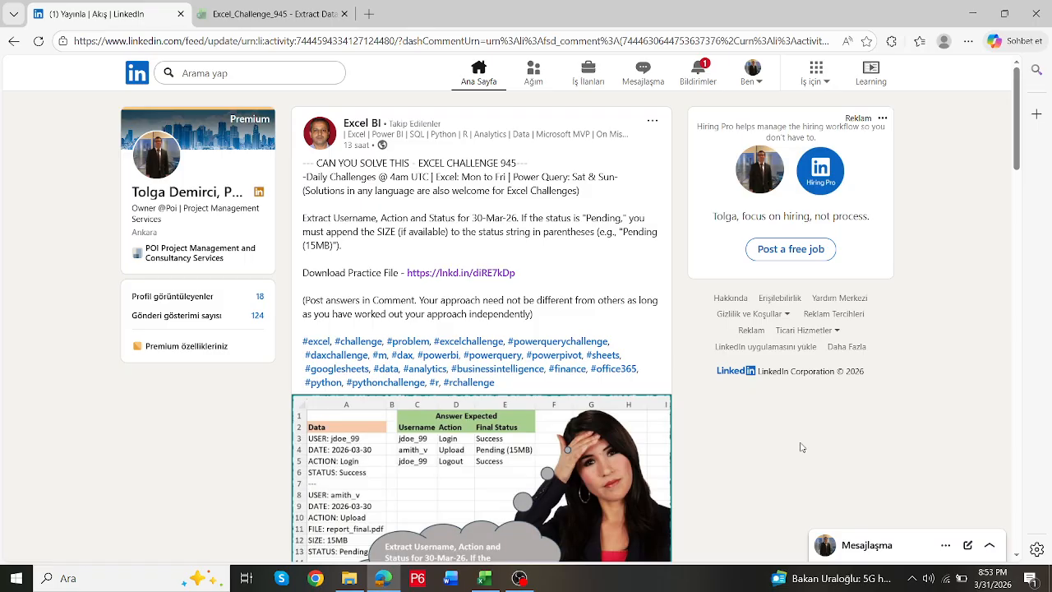
- View the enlarged image of the Excel Challenge 945 post to read the task and expected answer, then close it
scroll(835, 432, "down", 3)
left_click(518, 280)
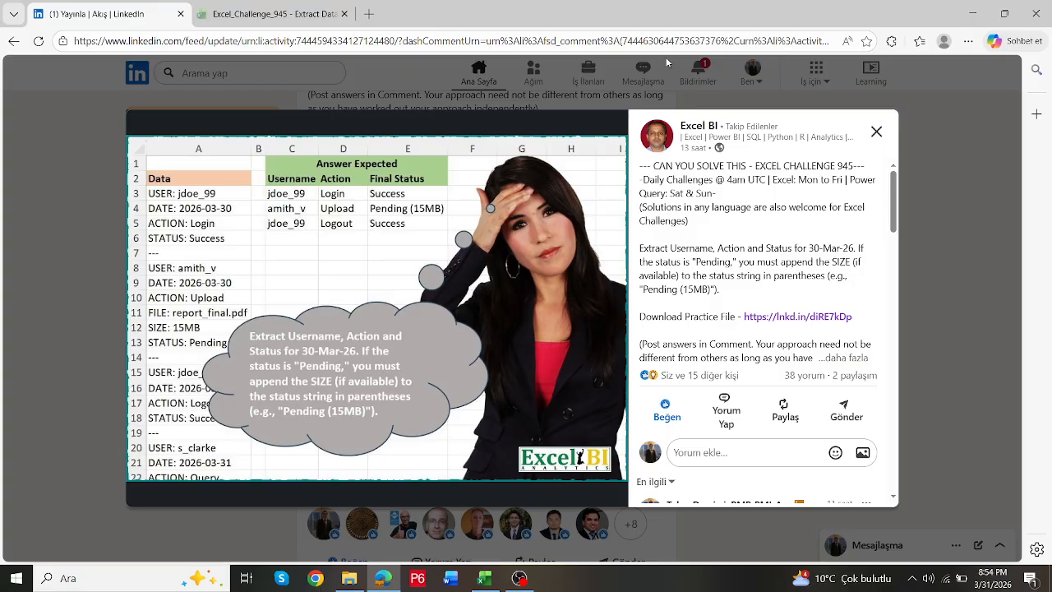
left_click(875, 133)
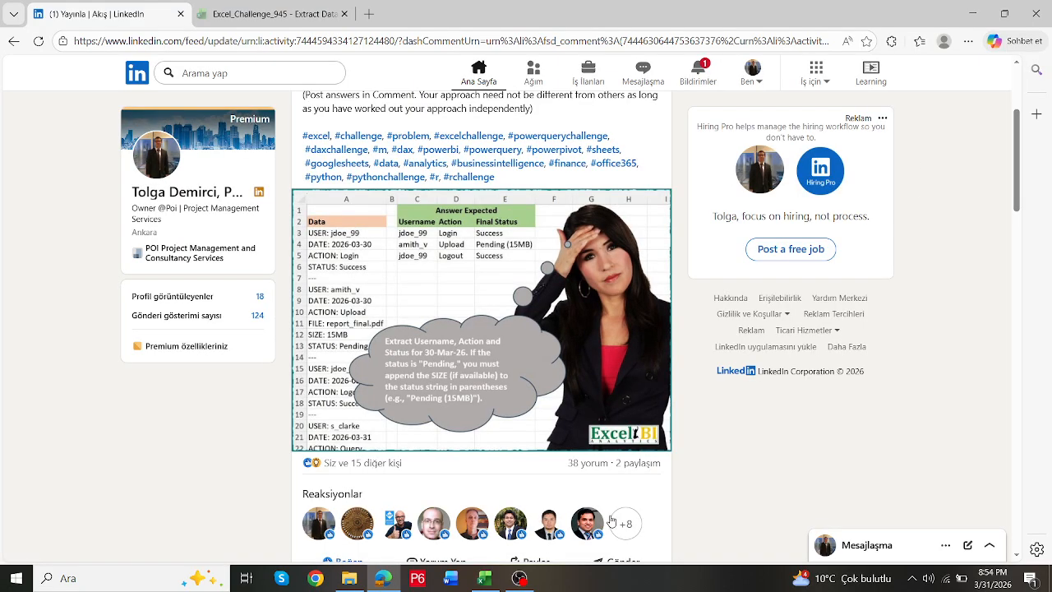
- Switch to the Book1 workbook in Excel and look over the raw data in column A and the expected answer table
left_click(485, 578)
left_click(553, 244)
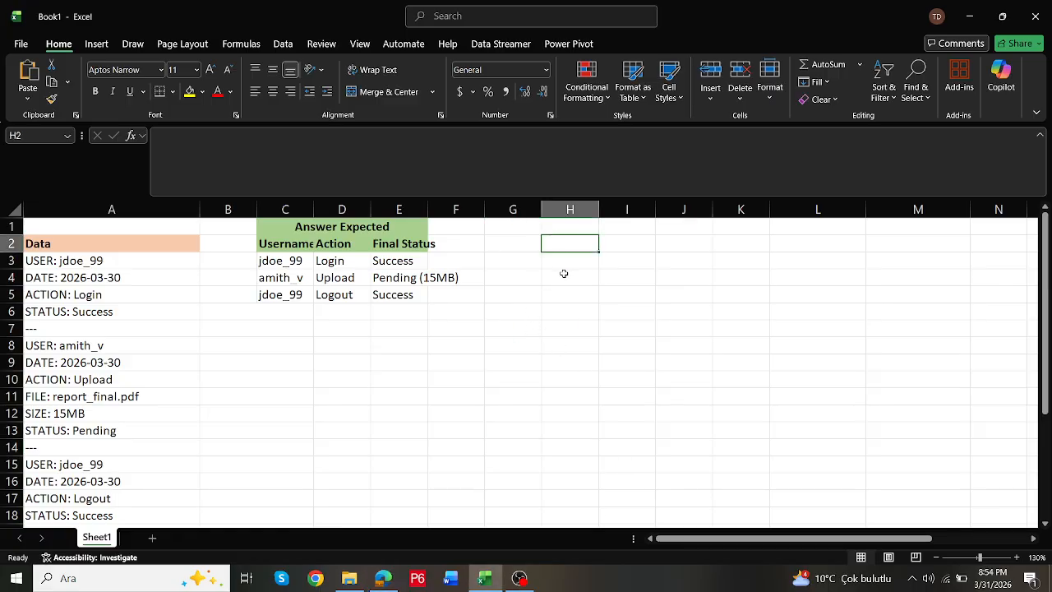
left_click(564, 272)
left_click(554, 256)
scroll(200, 244, "down", 4)
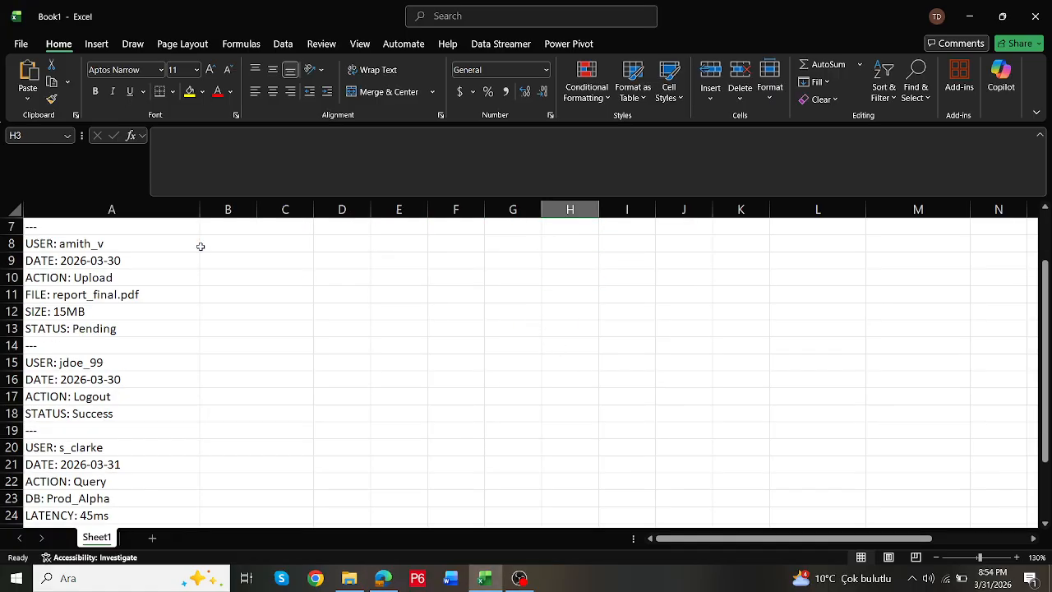
scroll(176, 272, "up", 4)
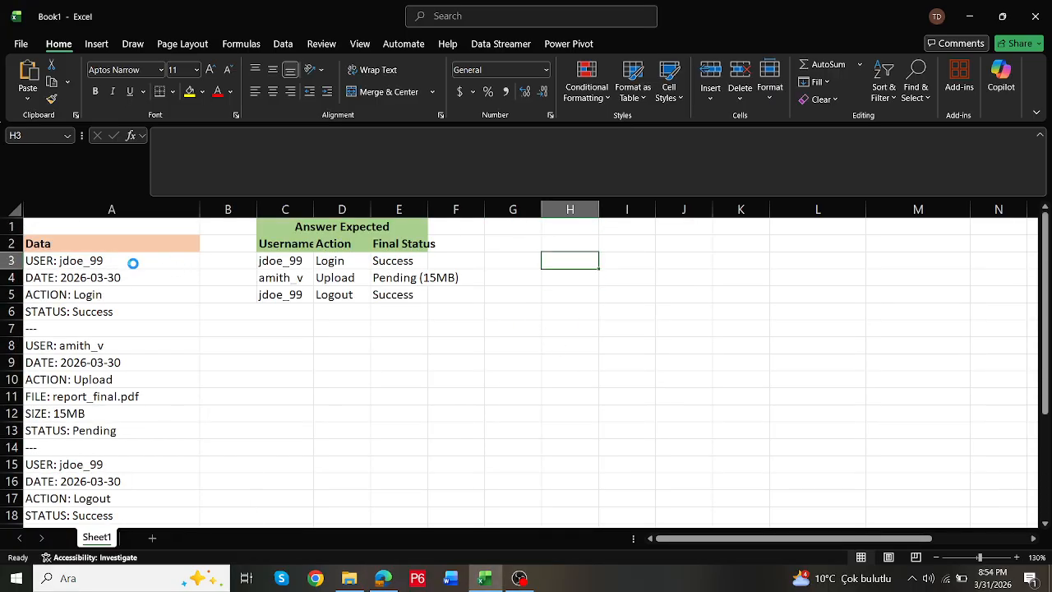
scroll(131, 262, "down", 1)
scroll(113, 272, "down", 2)
scroll(115, 276, "up", 2)
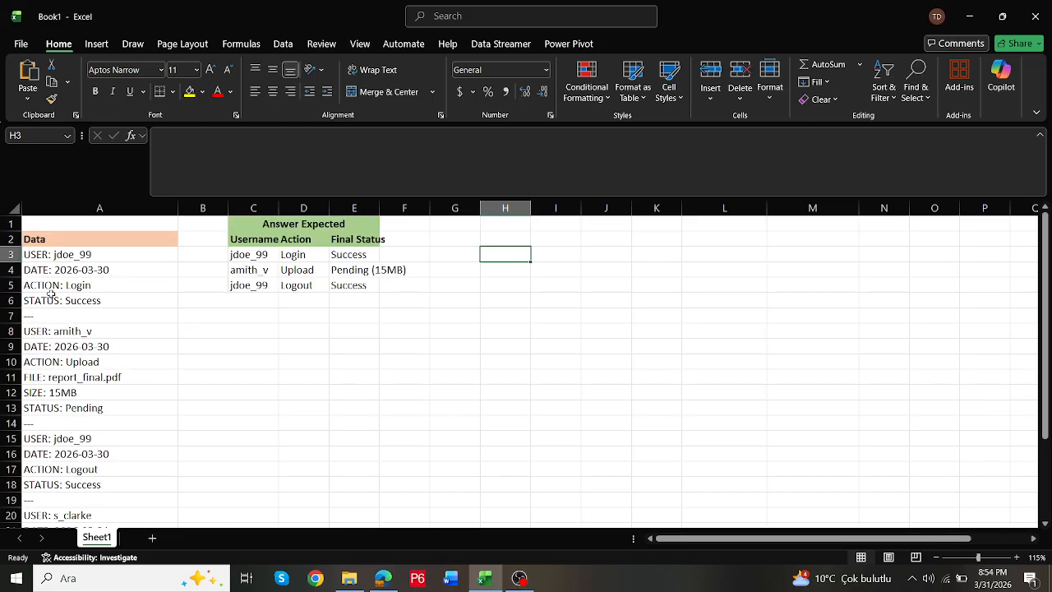
- Examine the "---" separator cells between the records in column A, from A7 down to A26
left_click(49, 313)
scroll(62, 317, "down", 1)
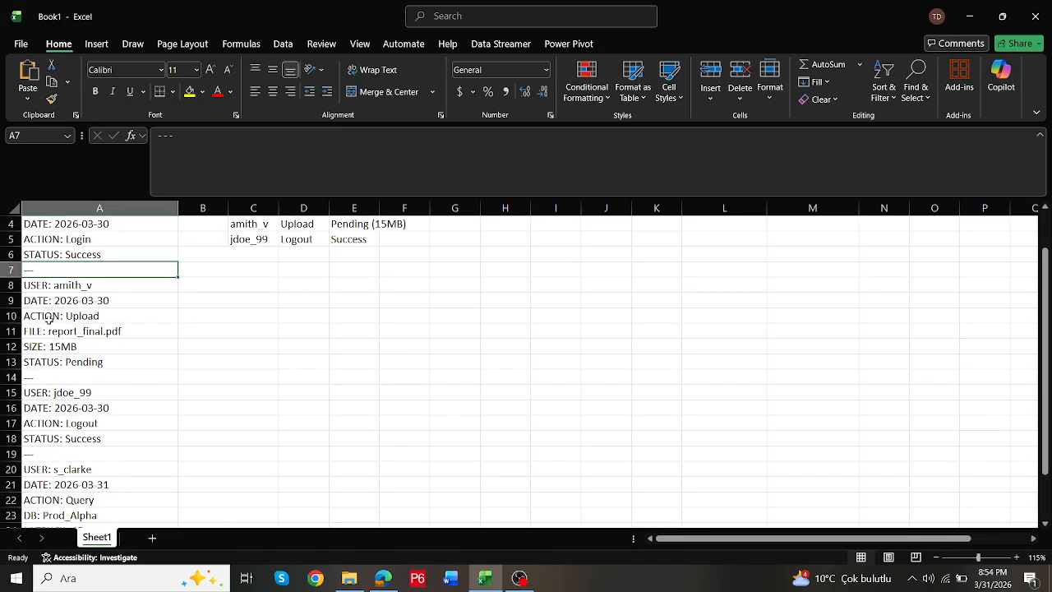
left_click(38, 377)
scroll(55, 386, "down", 2)
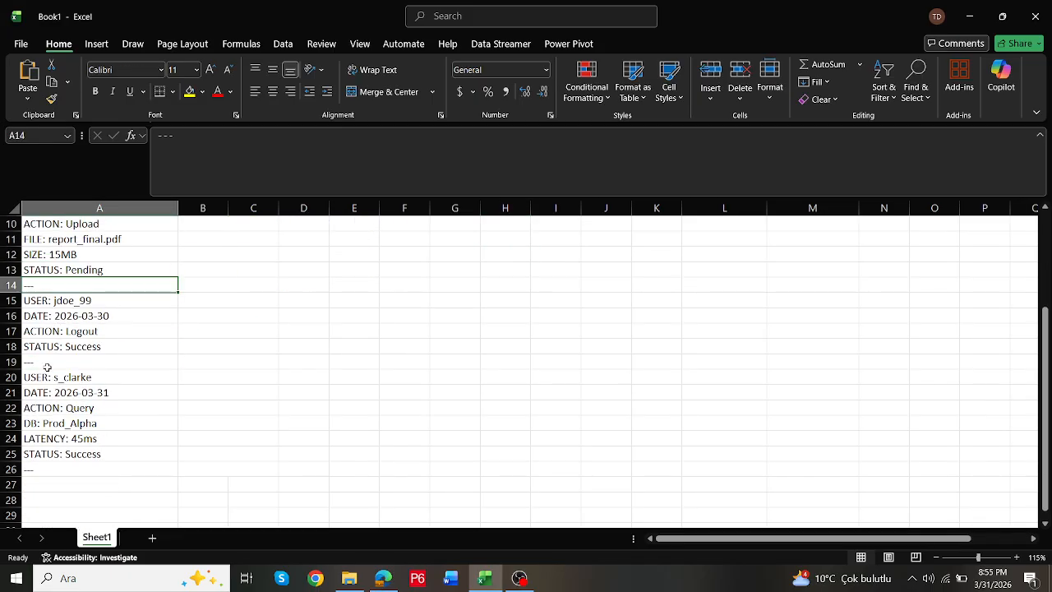
left_click(45, 363)
left_click(39, 470)
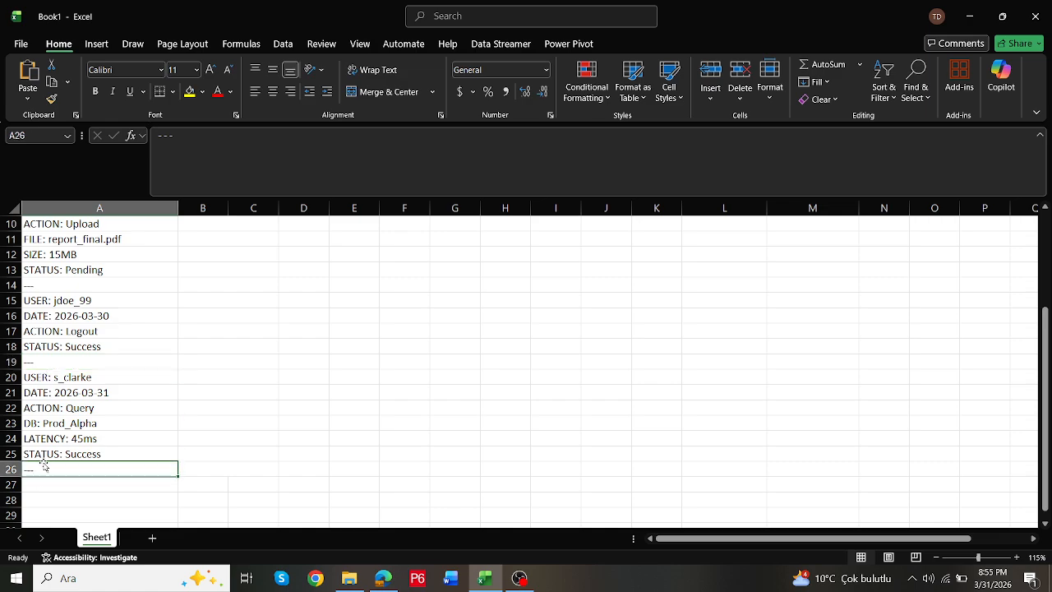
scroll(44, 466, "up", 1)
left_click(46, 411)
scroll(46, 409, "up", 2)
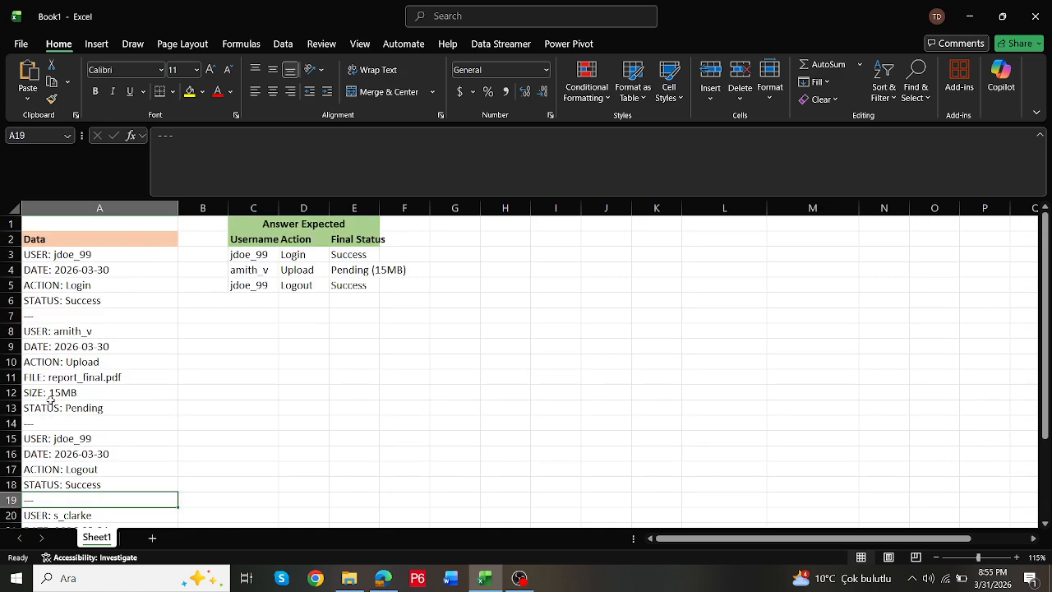
left_click(45, 419)
left_click(50, 317)
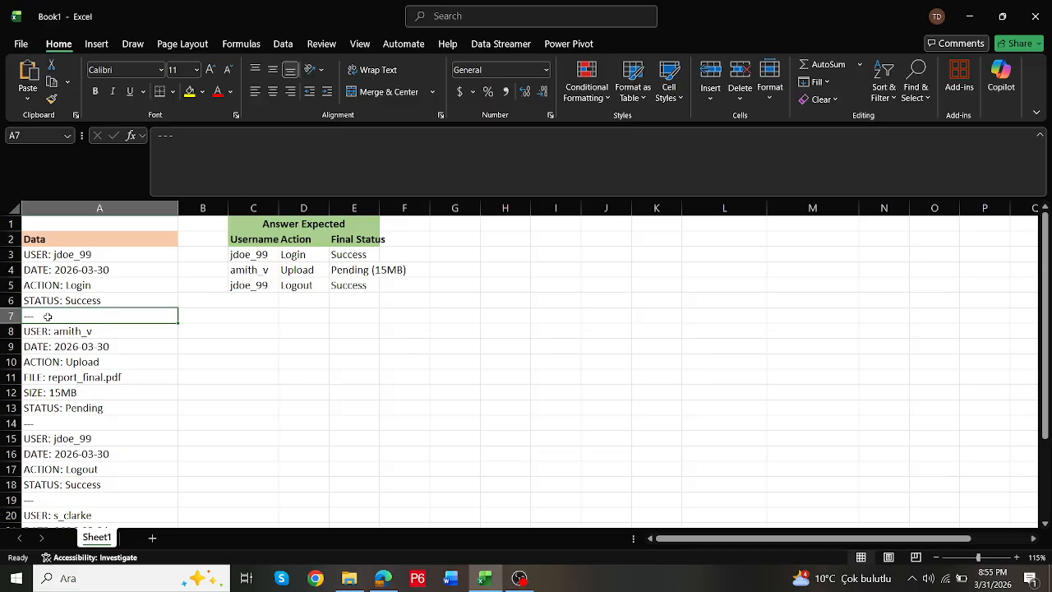
- Enter =IF(A3:A26="---",1,0) in H3 to flag the separator rows
left_click(501, 256)
type("=")
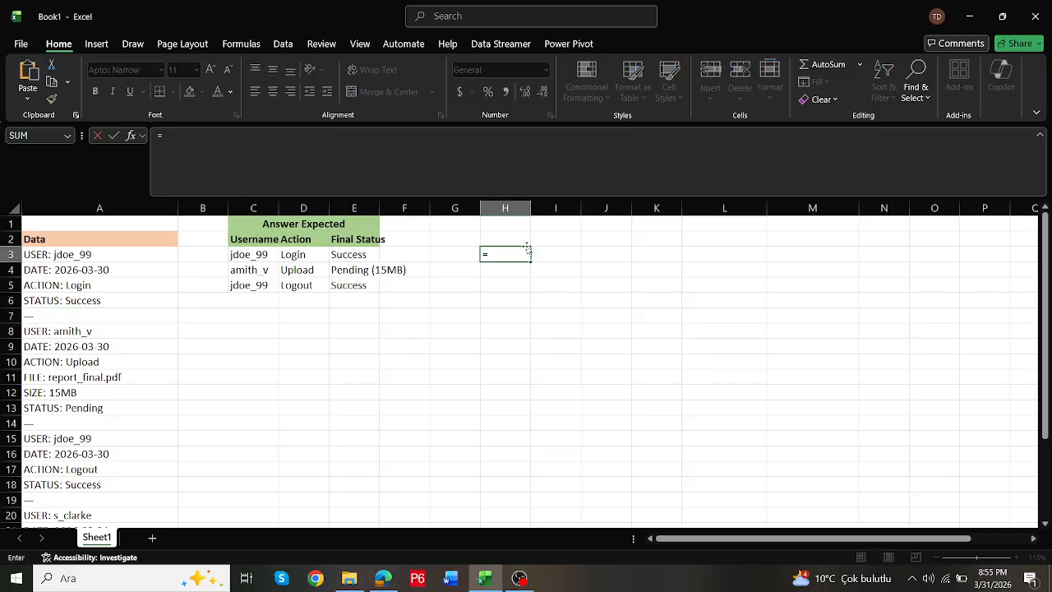
type("if(\"---")
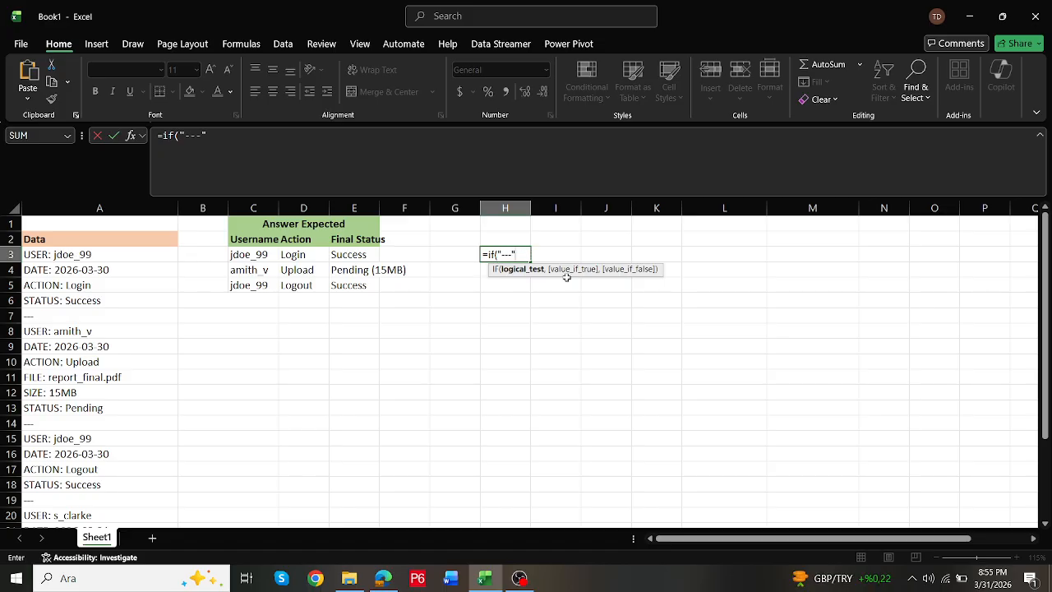
left_click_drag(120, 257, 103, 487)
type("=")
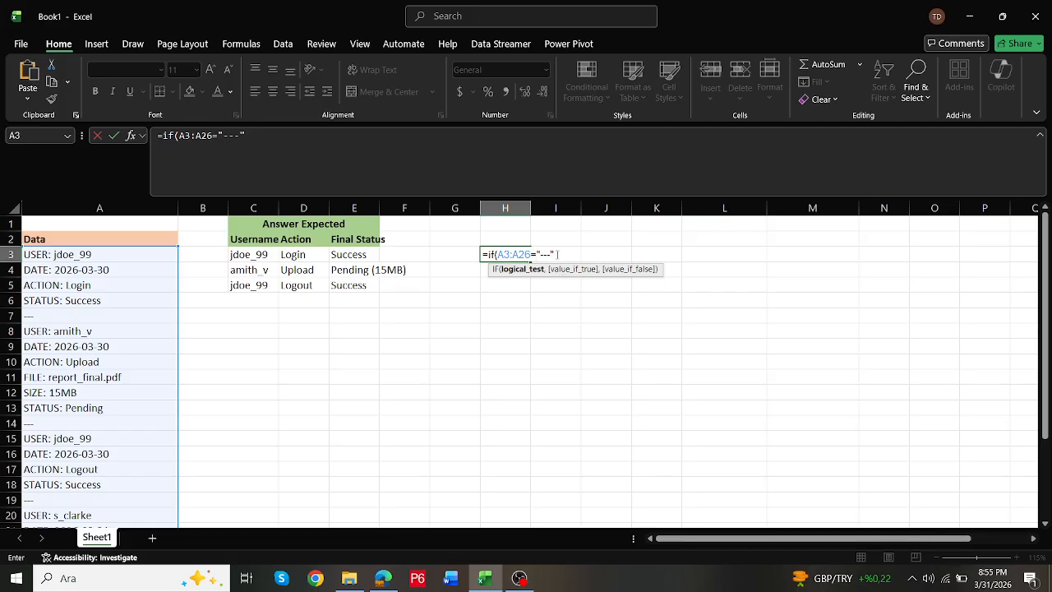
type("\"---\",1")
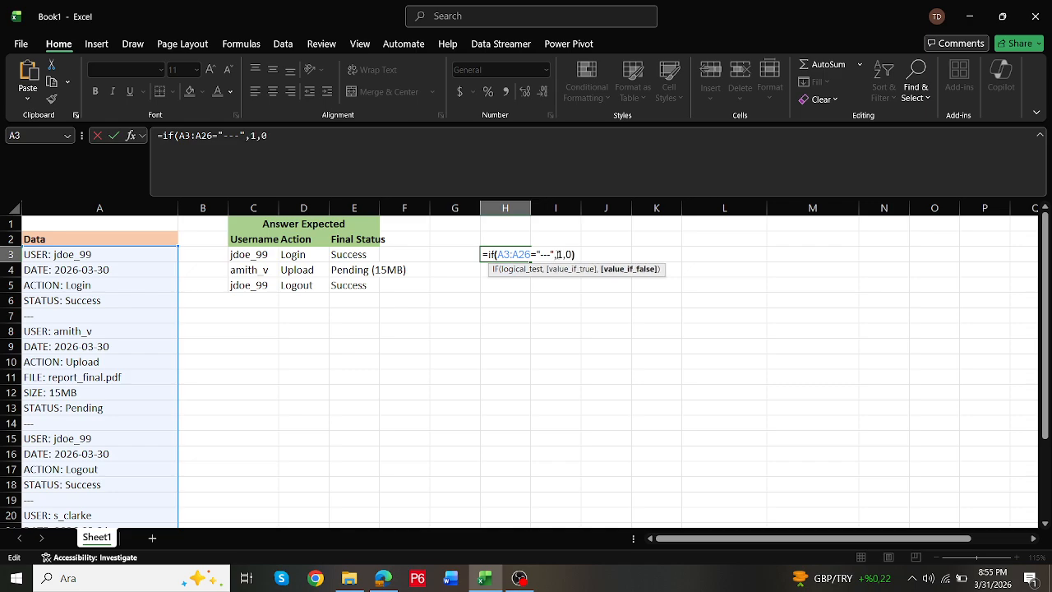
type(",0")
key("Return")
- Compare the flags in column H with the separator rows of the data, such as rows 7 and 14
key("Up")
scroll(549, 346, "down", 6)
scroll(549, 349, "up", 5)
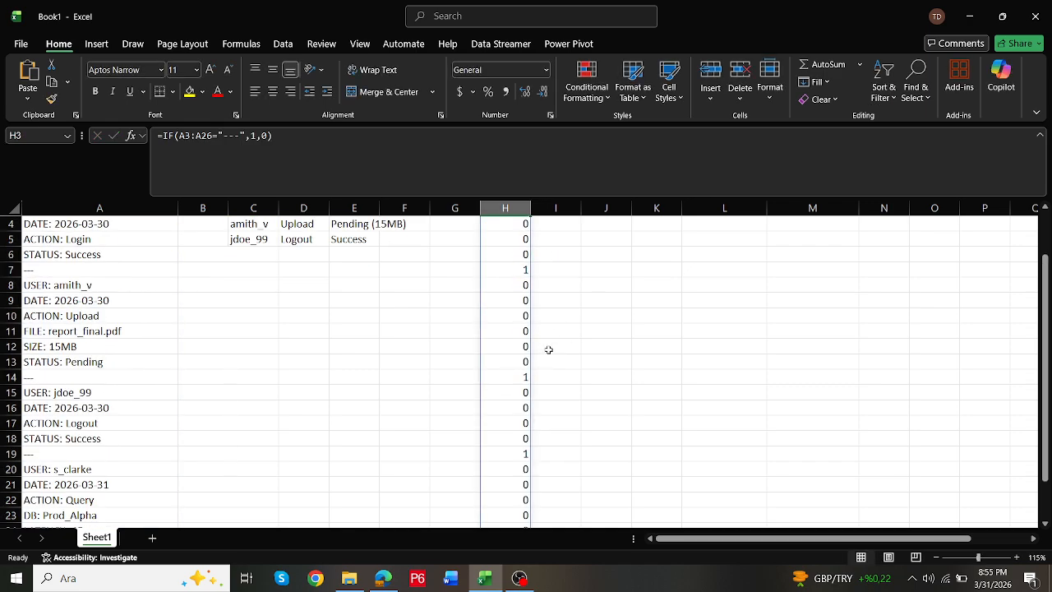
scroll(549, 350, "up", 1)
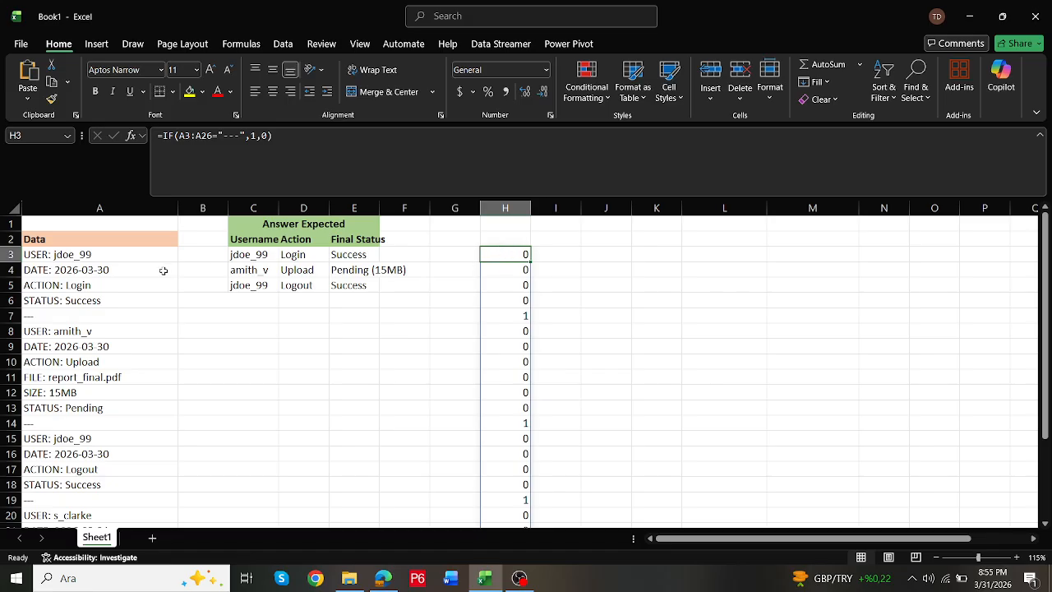
left_click(51, 316)
left_click_drag(51, 317, 526, 316)
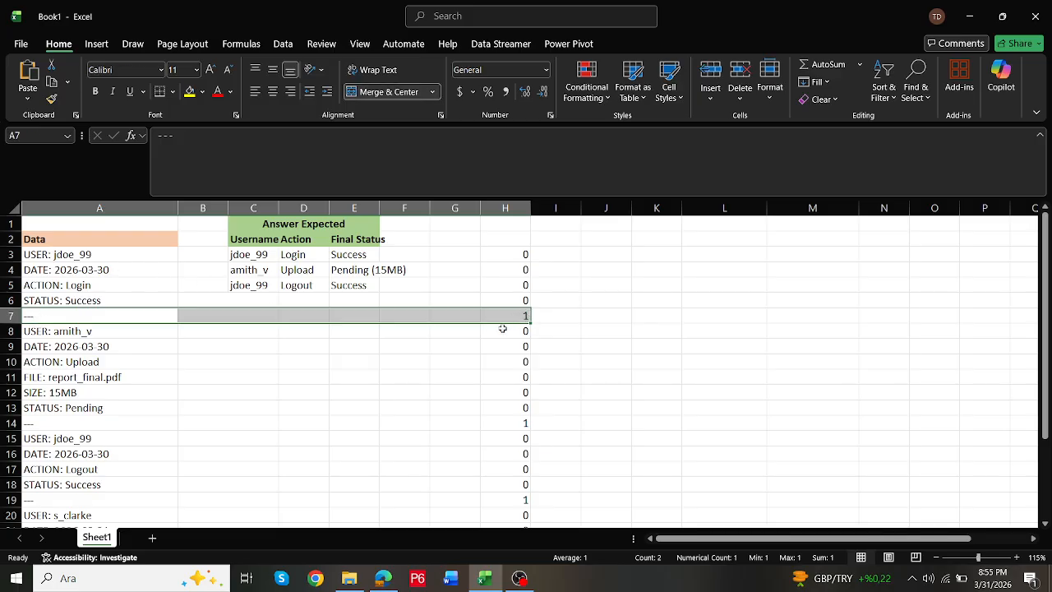
left_click_drag(47, 420, 503, 421)
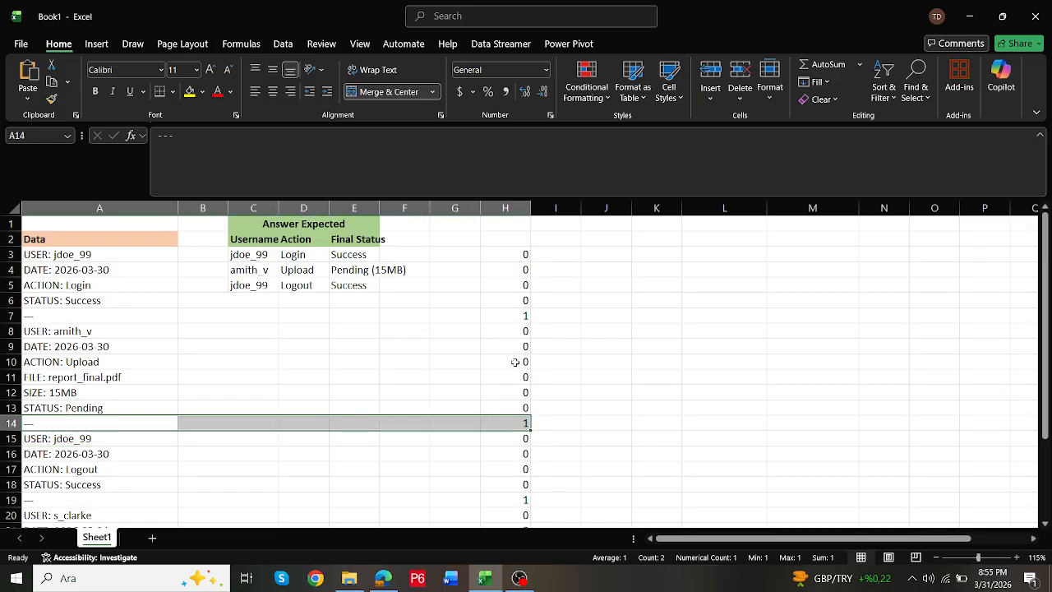
- Wrap the H3 formula in SCAN to number the records cumulatively: =SCAN(1,IF(A3:A26="---",1,0),SUM)
left_click(510, 255)
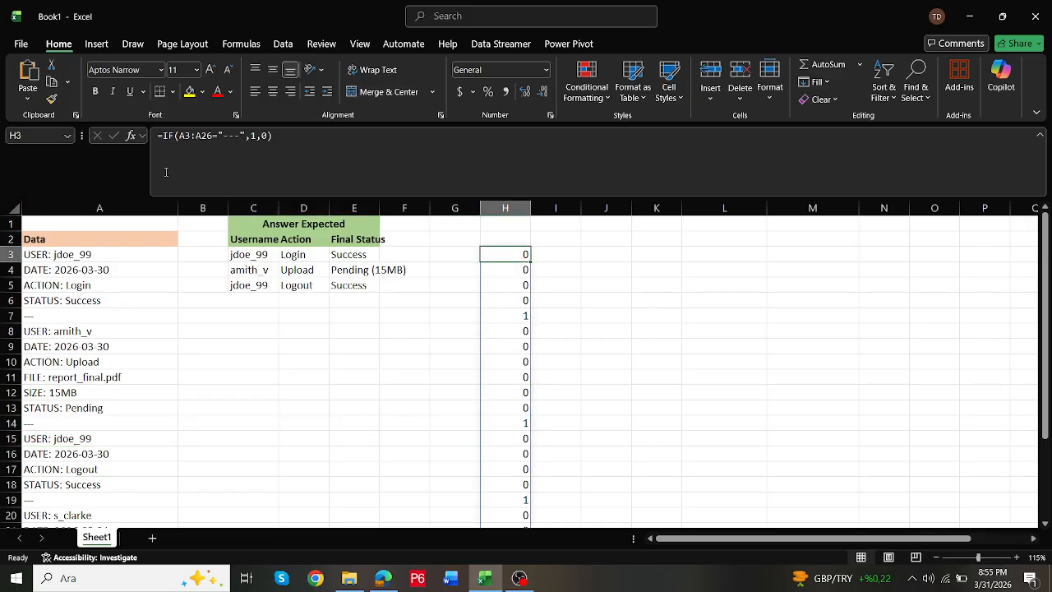
left_click(165, 135)
type("sca")
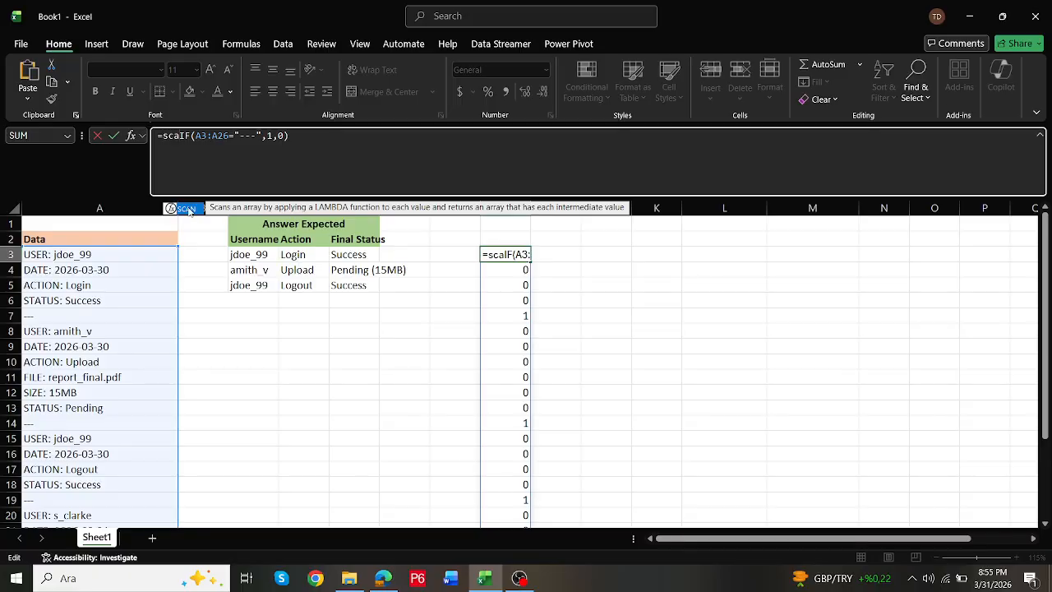
double_click(189, 210)
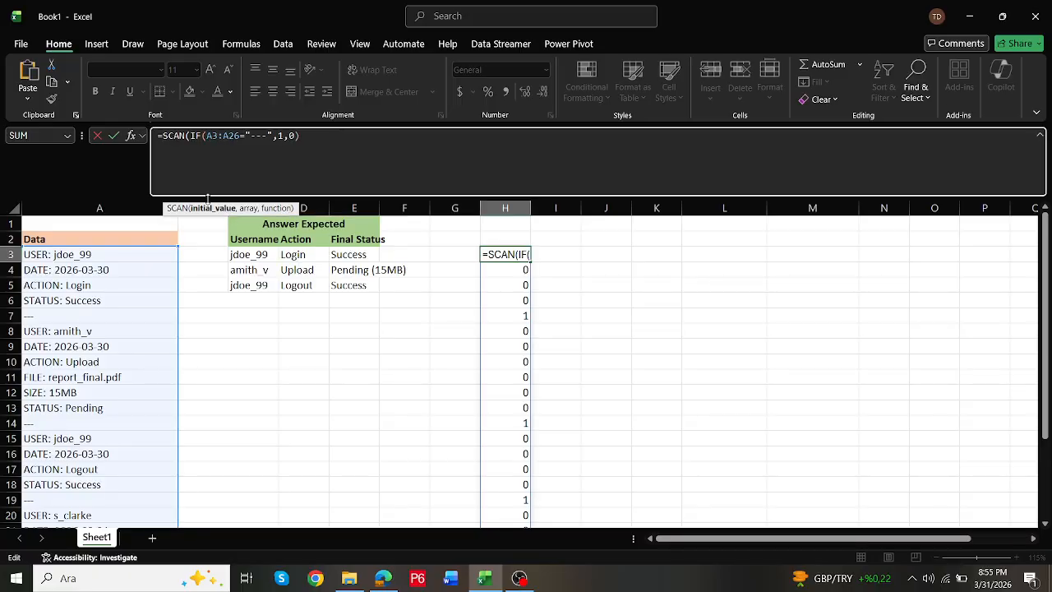
type("1,")
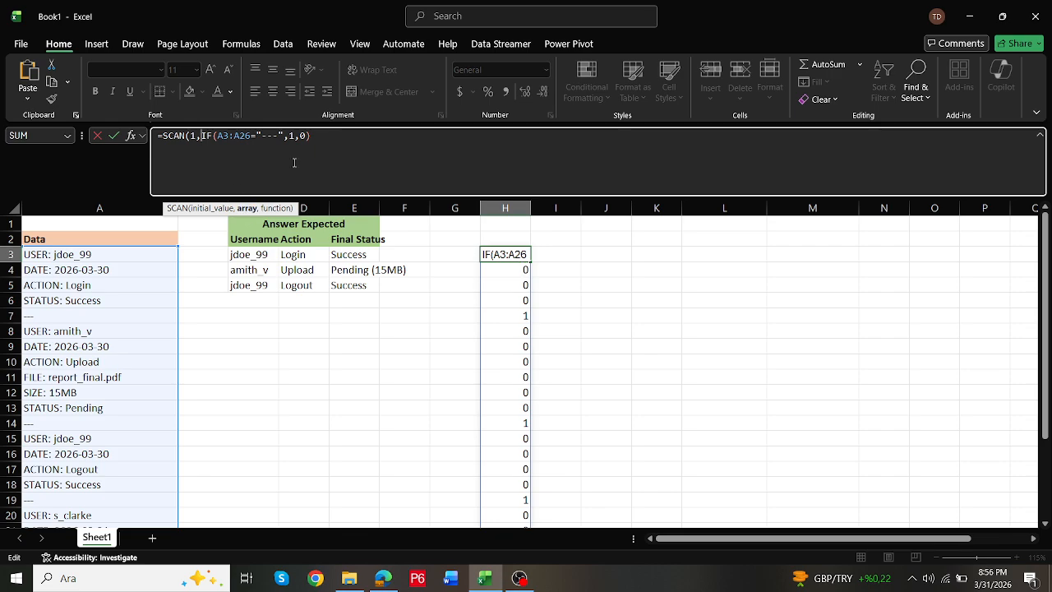
left_click(322, 139)
type(",")
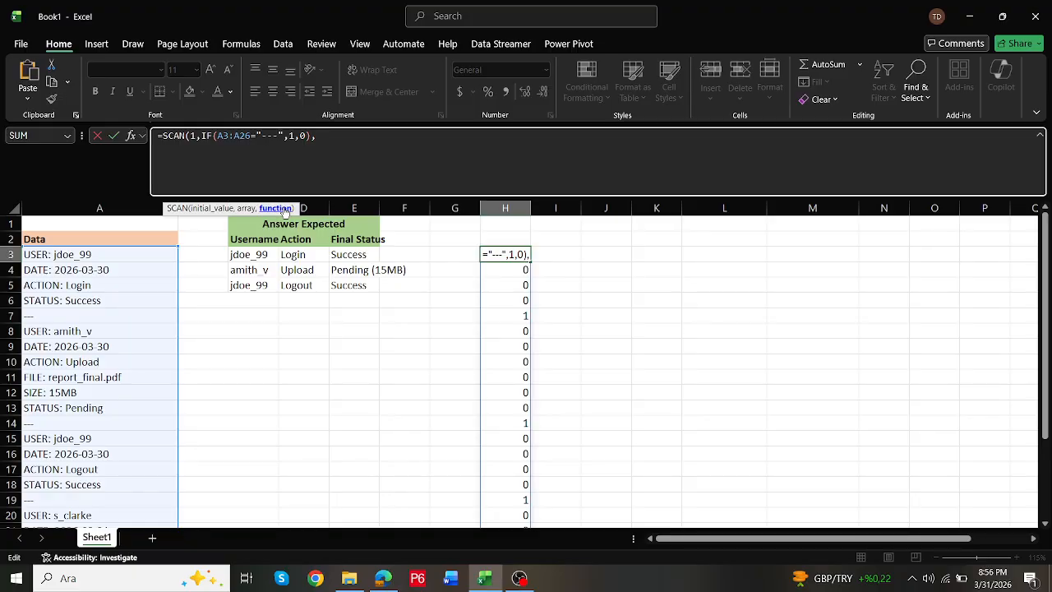
type("sum")
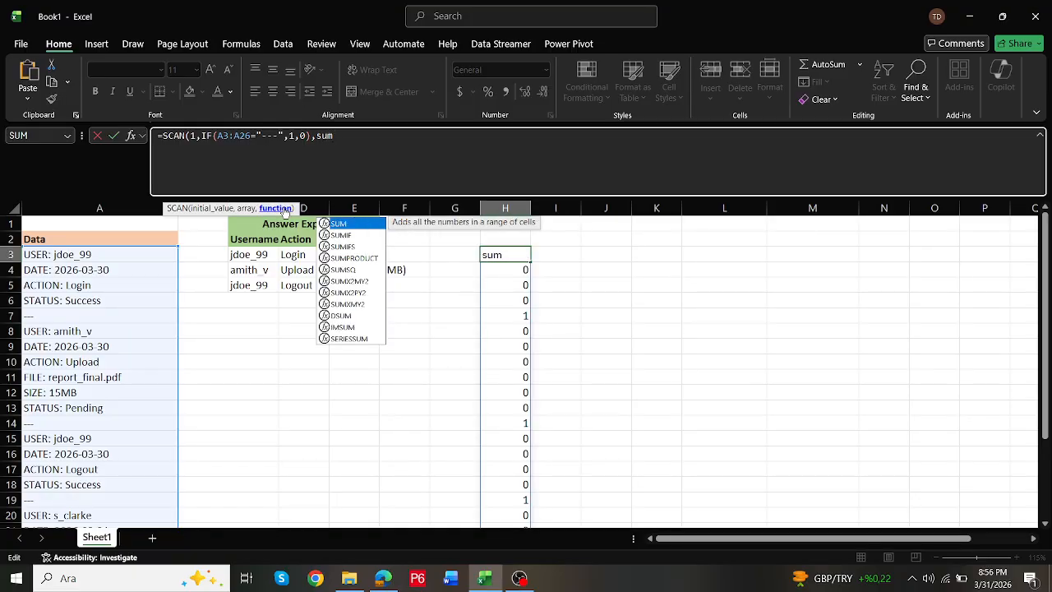
key("Return")
key("Up")
- Compare the group numbers in column H with the record blocks in rows 3–6, 8–13 and 15–18
scroll(448, 349, "down", 3)
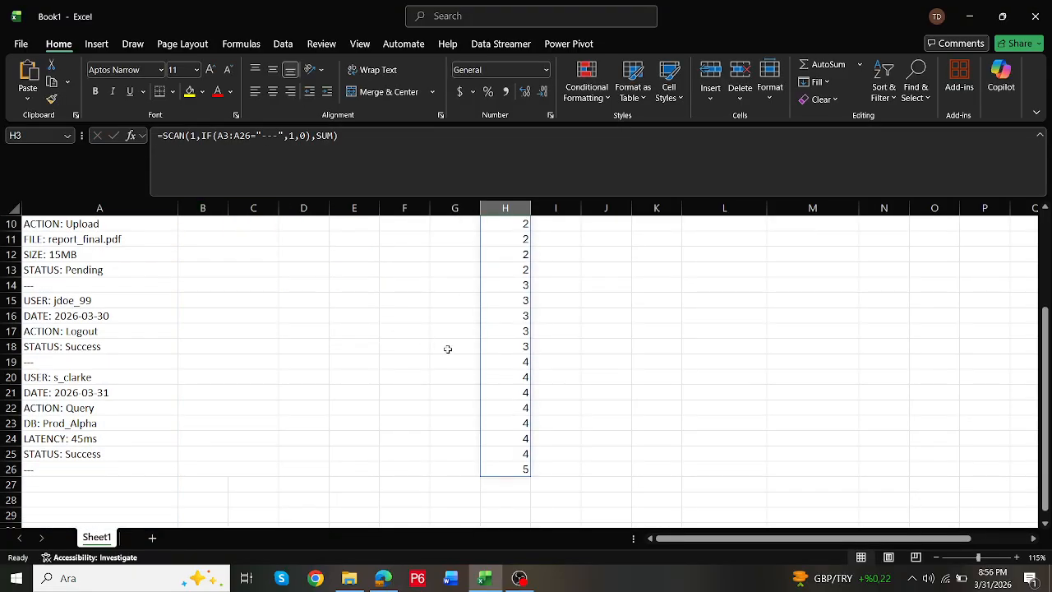
scroll(448, 350, "up", 3)
left_click_drag(501, 250, 63, 298)
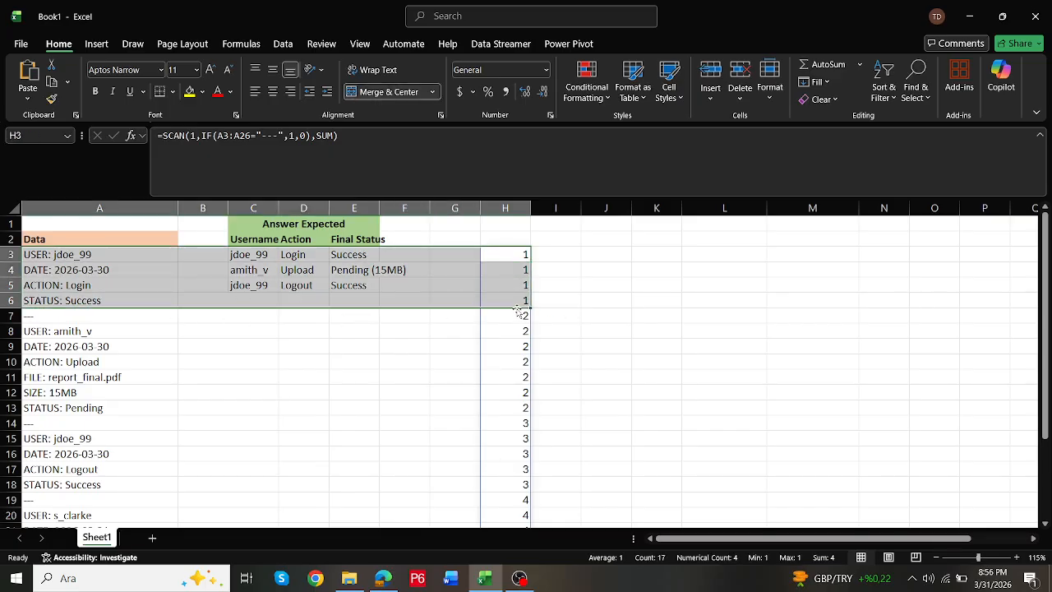
left_click_drag(521, 301, 24, 254)
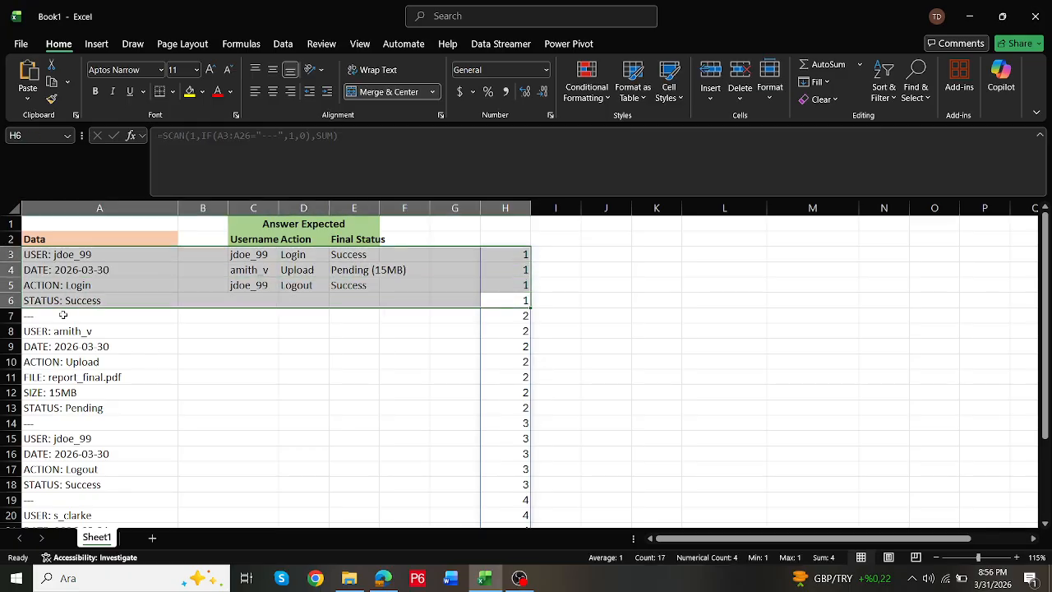
left_click_drag(49, 330, 524, 408)
scroll(47, 324, "down", 2)
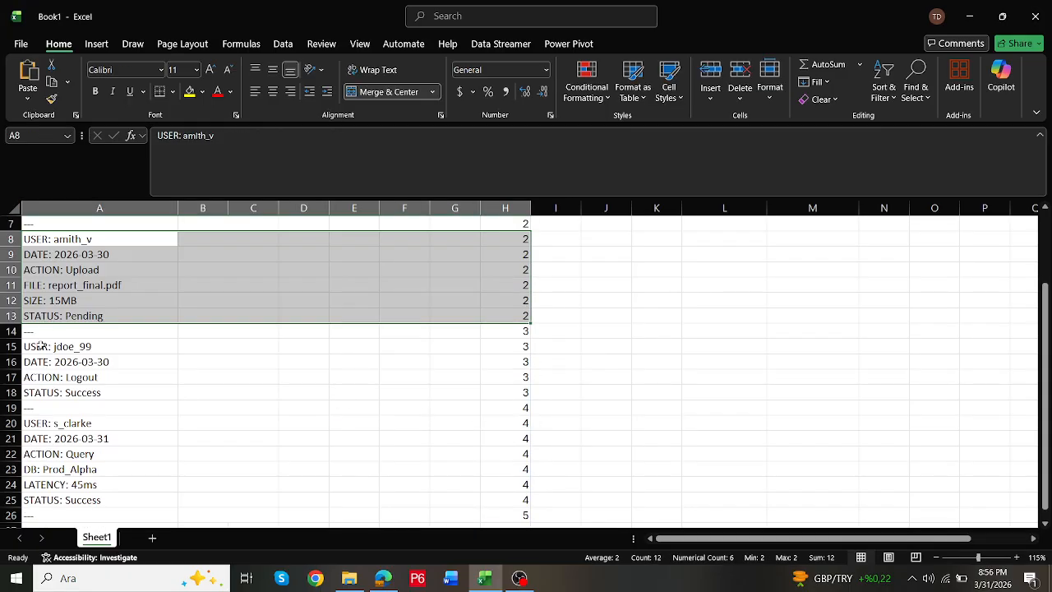
left_click_drag(37, 350, 519, 395)
scroll(496, 404, "up", 2)
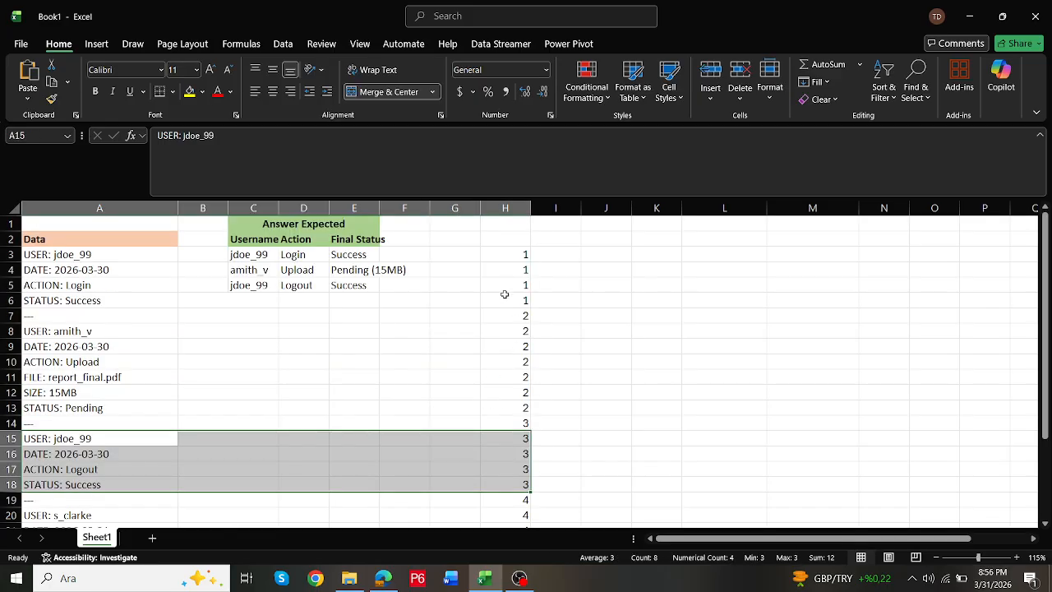
- Examine which group number the row 7 separator gets, and check the formula in H3
left_click(511, 259)
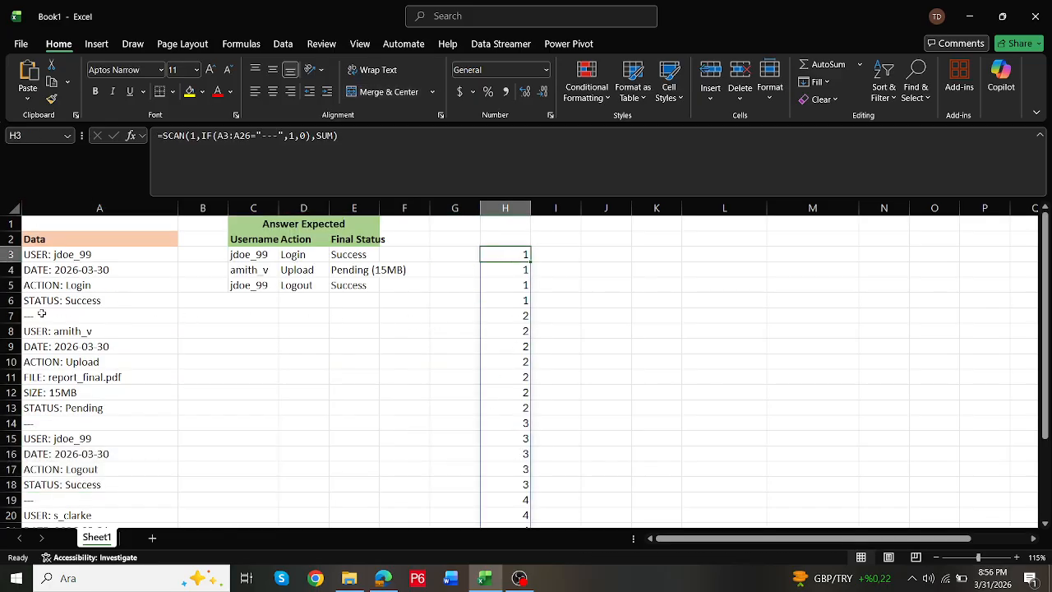
left_click_drag(42, 314, 530, 316)
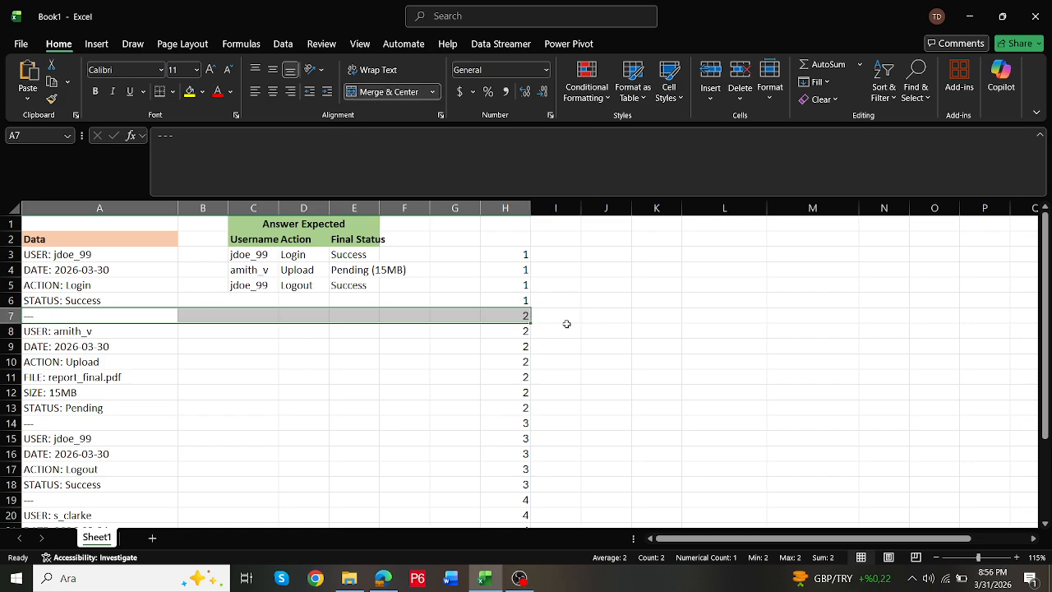
left_click(506, 315)
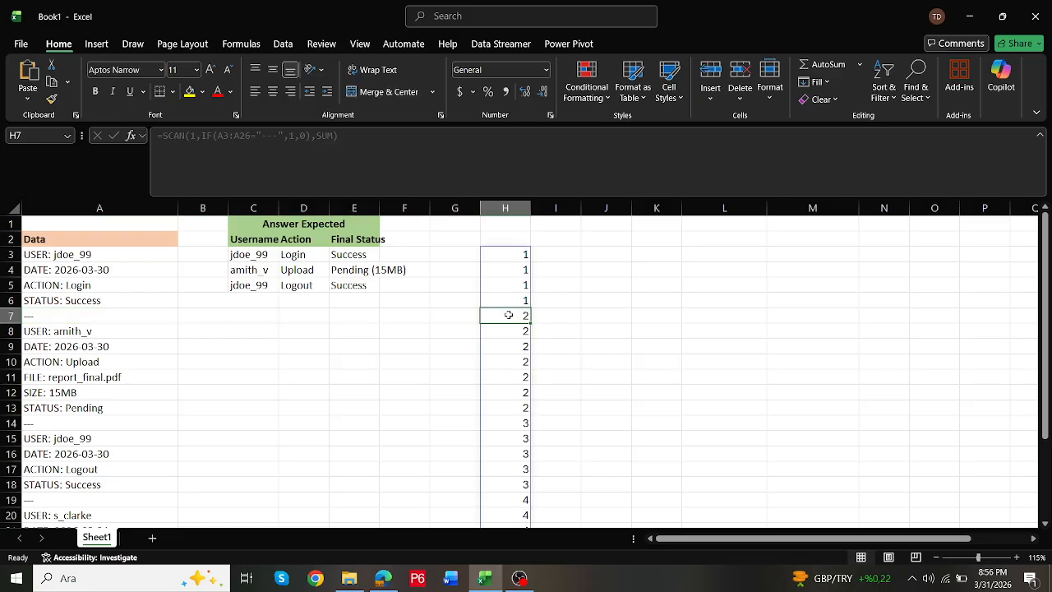
left_click_drag(46, 316, 526, 318)
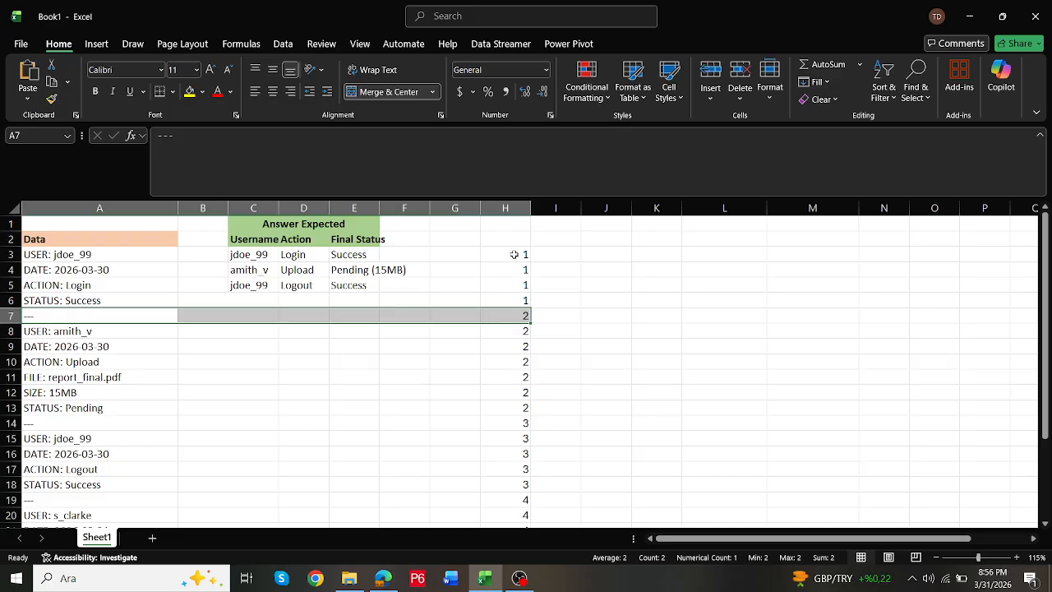
left_click(514, 314)
left_click(514, 257)
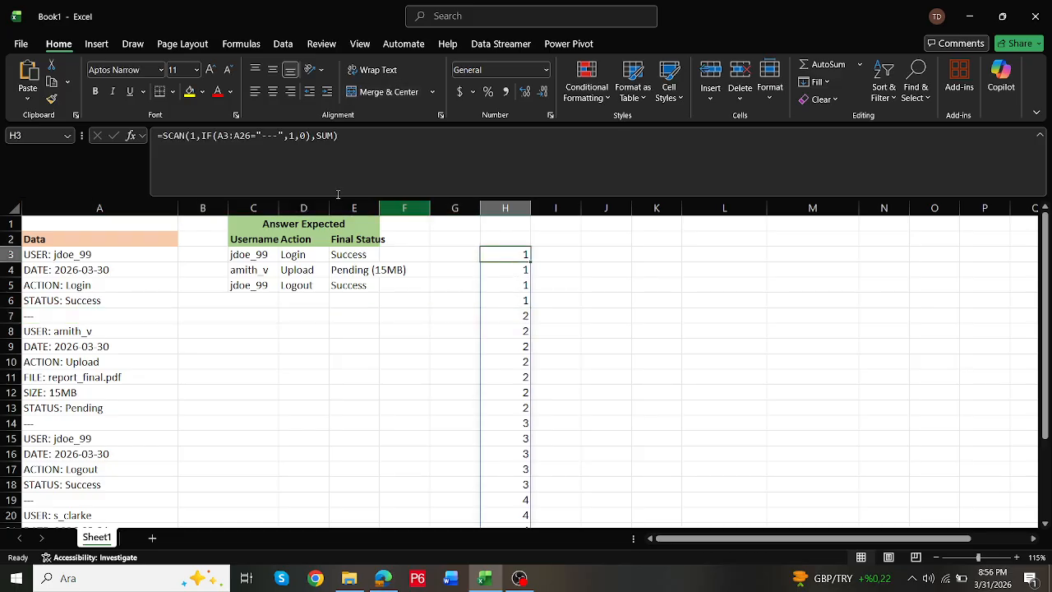
- Try to blank the separator rows by wrapping the H3 SCAN formula in an IF that compares its result with "---"
left_click(173, 136)
type("if(")
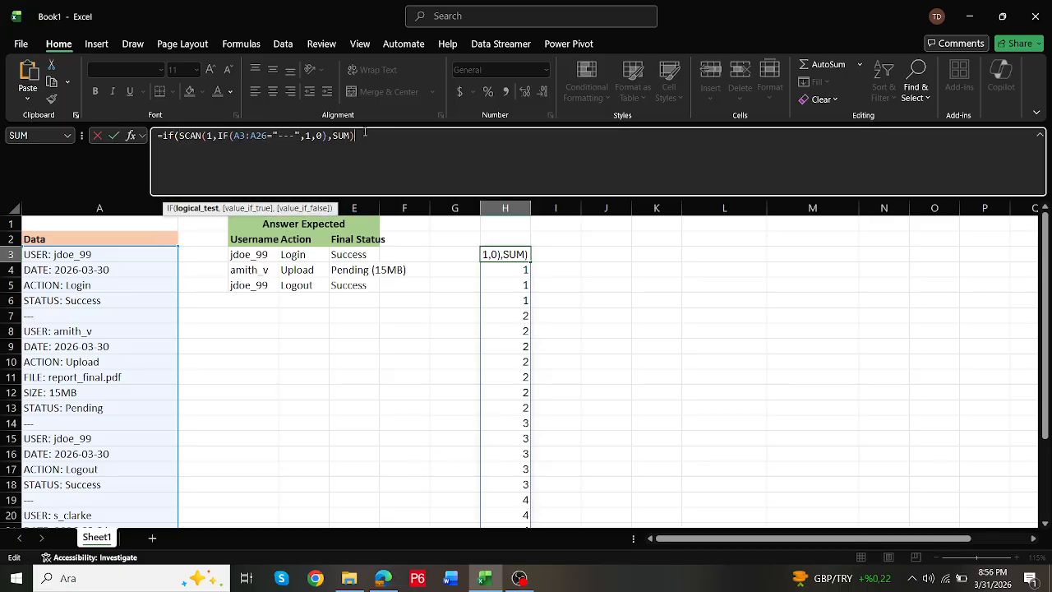
type("=\"---\",")
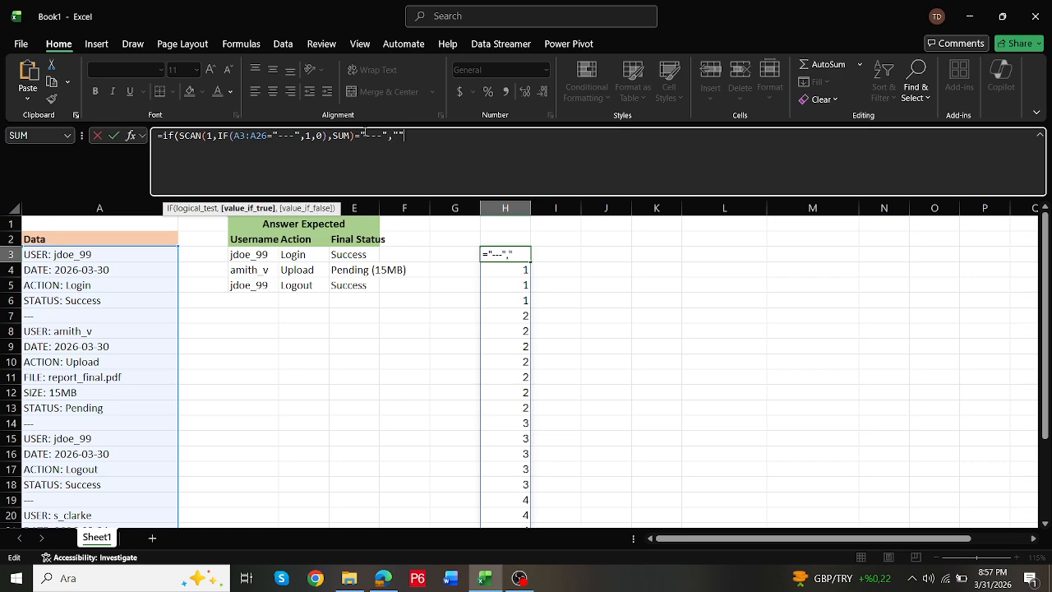
type("\"\",")
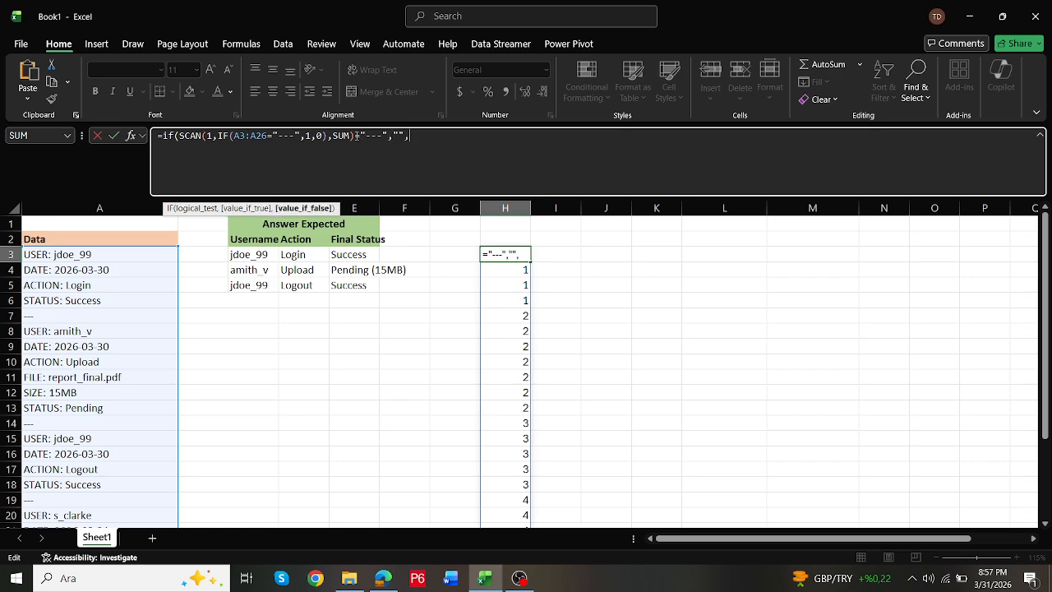
left_click_drag(357, 136, 179, 135)
key("ctrl+c")
left_click(444, 140)
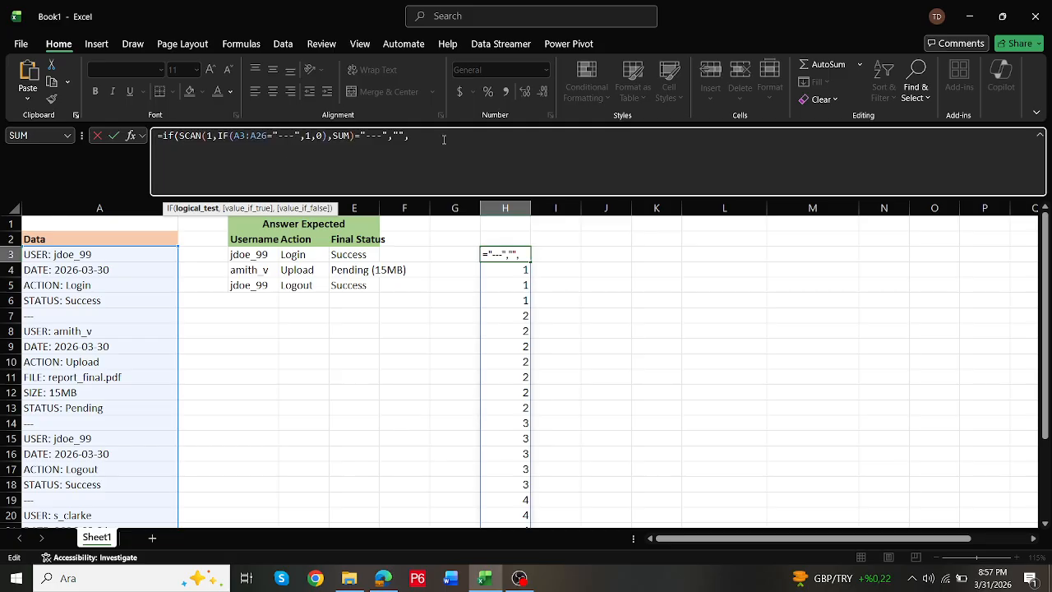
key("ctrl+v")
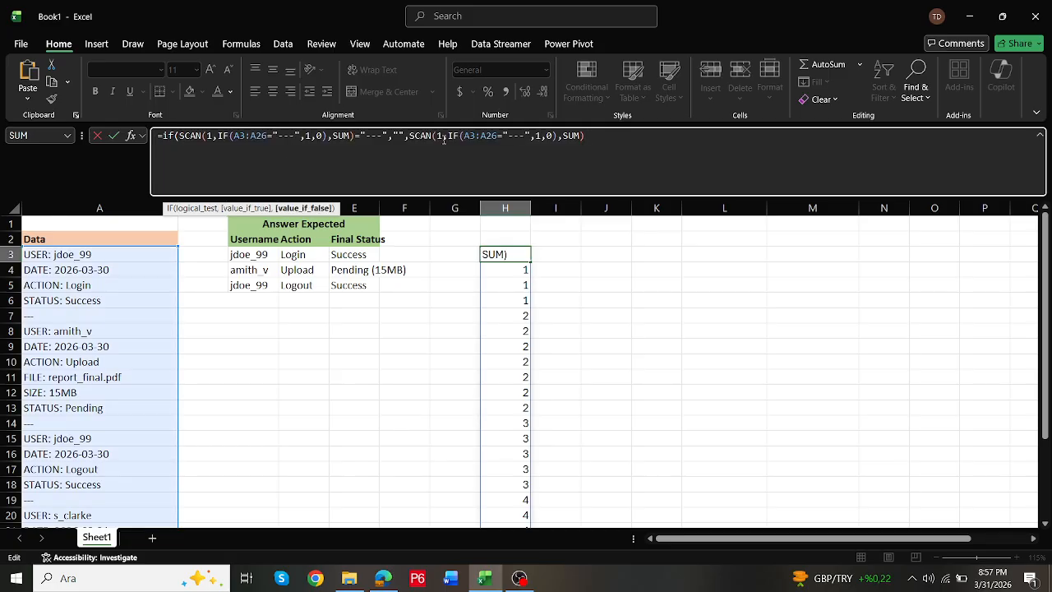
type(")")
key("Return")
key("Up")
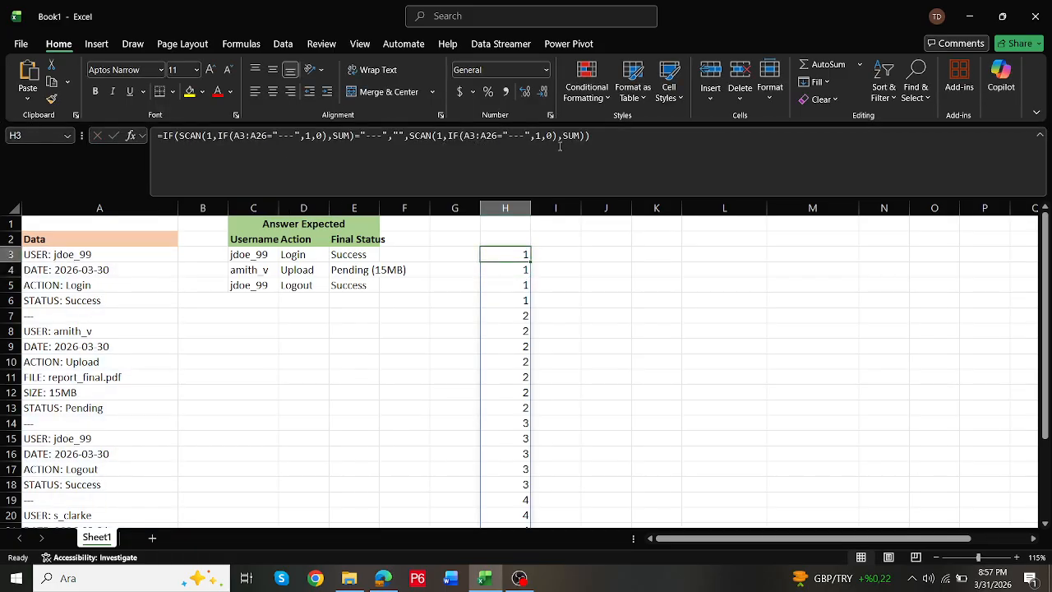
- Try a space as the H3 formula's true value, and undo the edits back to the plain SCAN formula
left_click(401, 135)
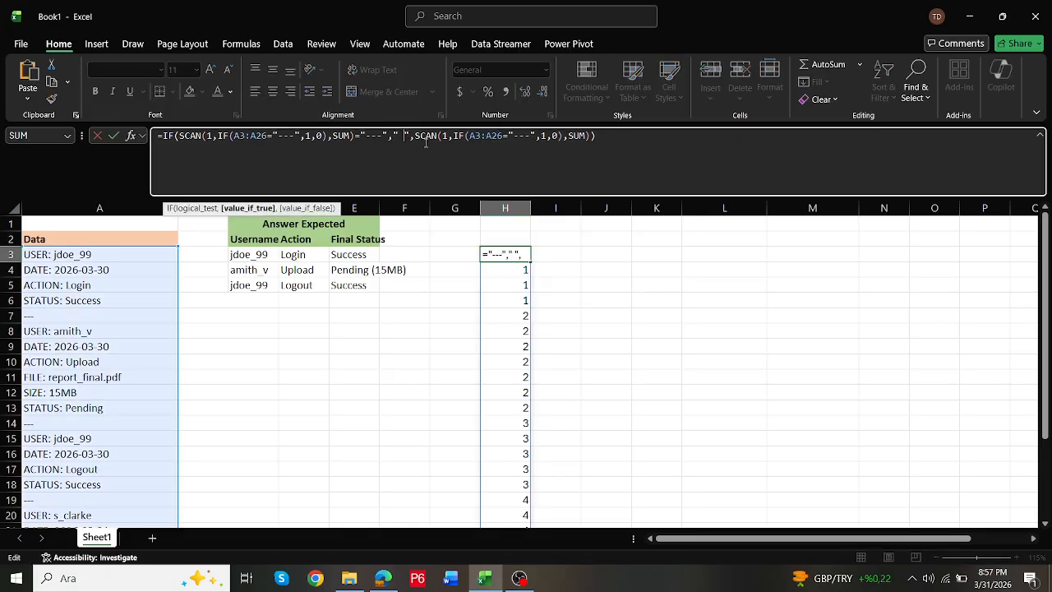
key("Return")
key("Up")
key("ctrl+z")
key("ctrl+z")
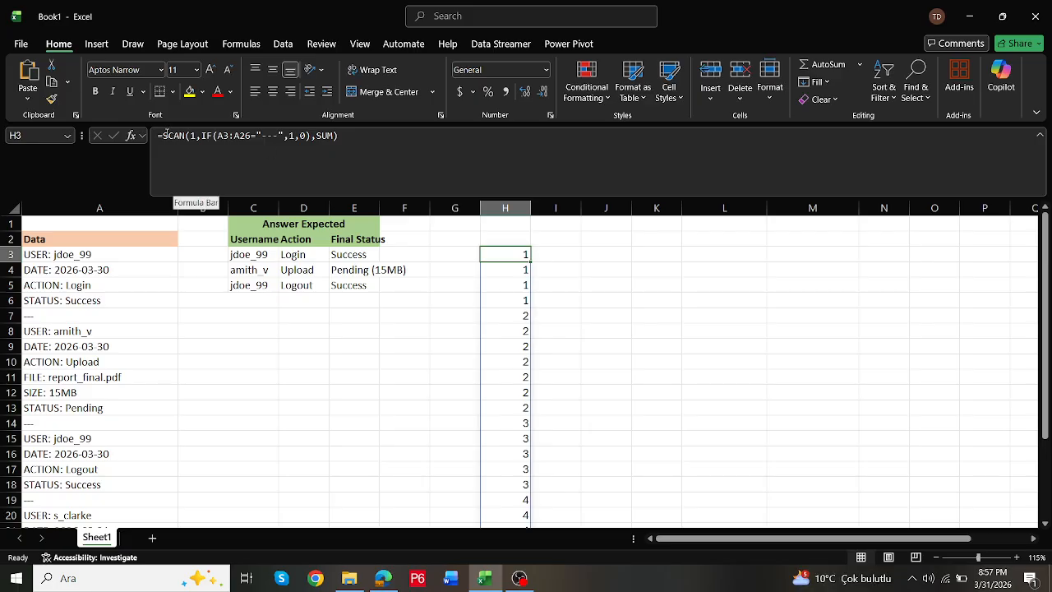
- Blank the separator rows by changing the H3 formula to =IF(A3:A26="---","",SCAN(1,IF(A3:A26="---",1,0),SUM))
left_click(168, 136)
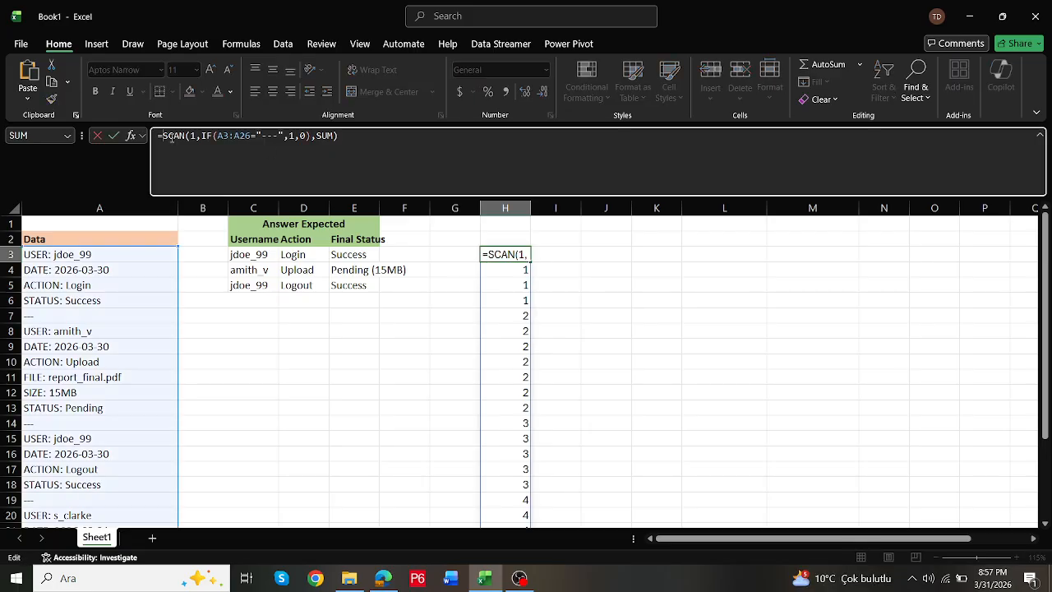
type("if(")
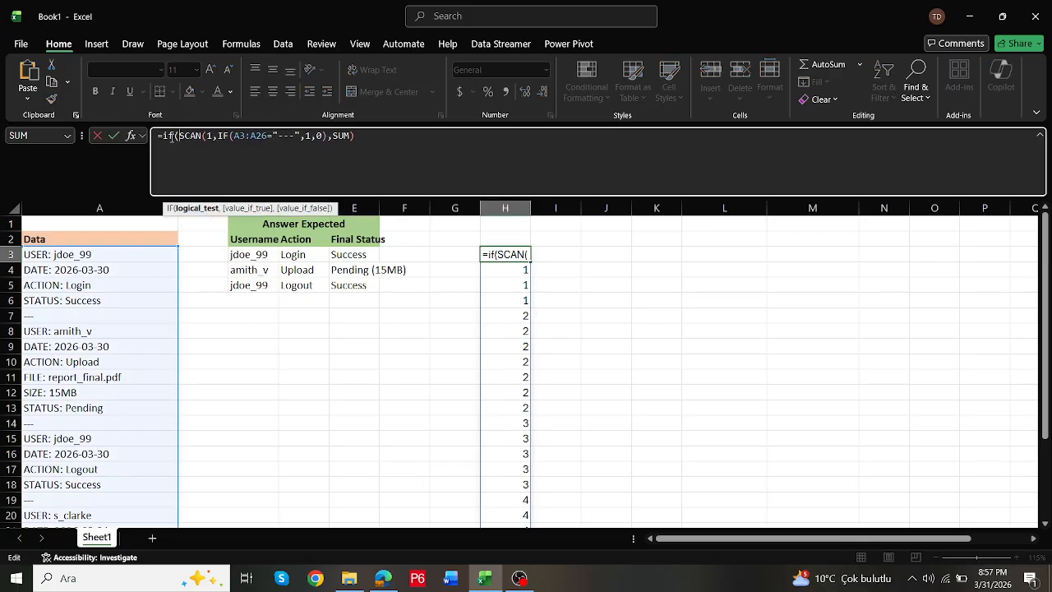
left_click_drag(235, 136, 302, 136)
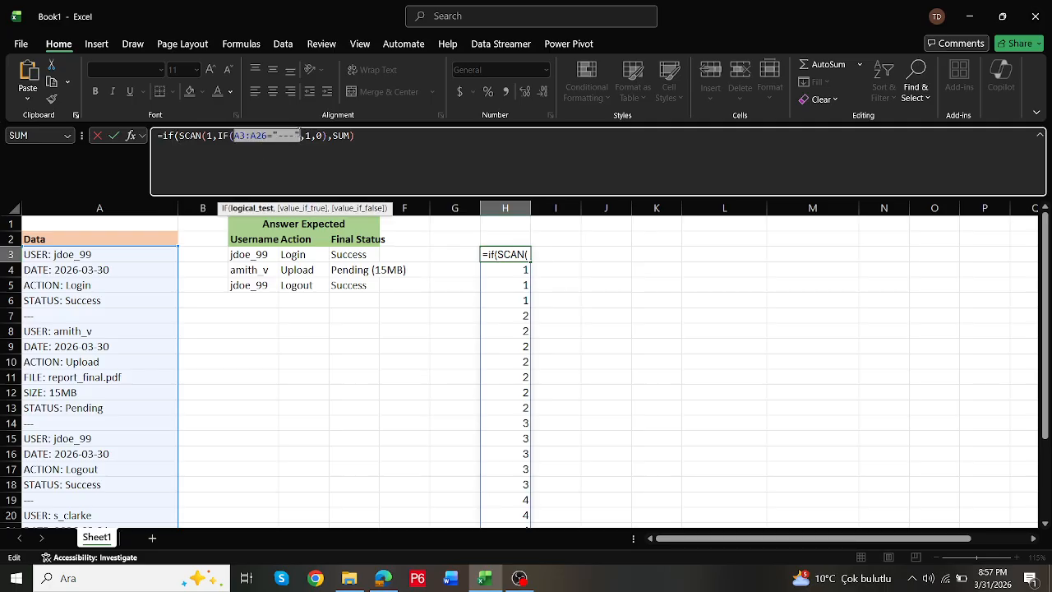
left_click(189, 135)
type("A3:A26=\"---\",")
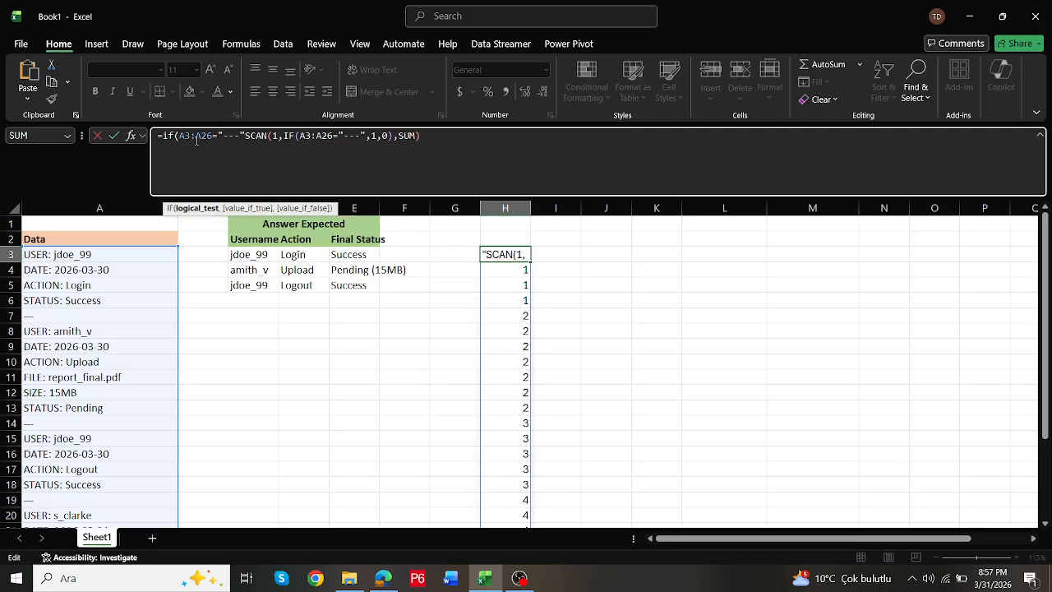
type("\"\",")
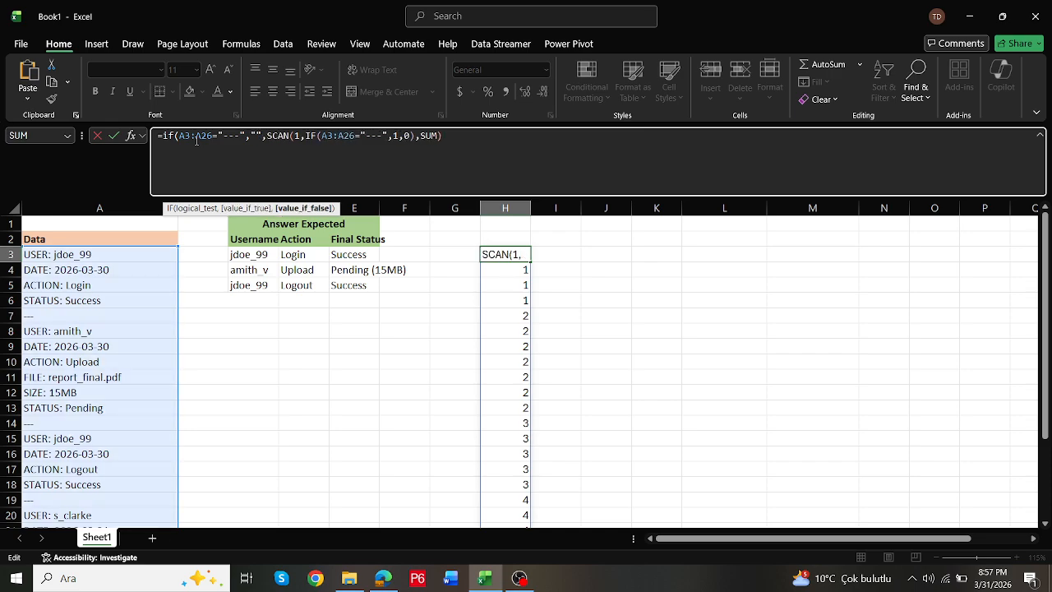
left_click(492, 140)
type(")")
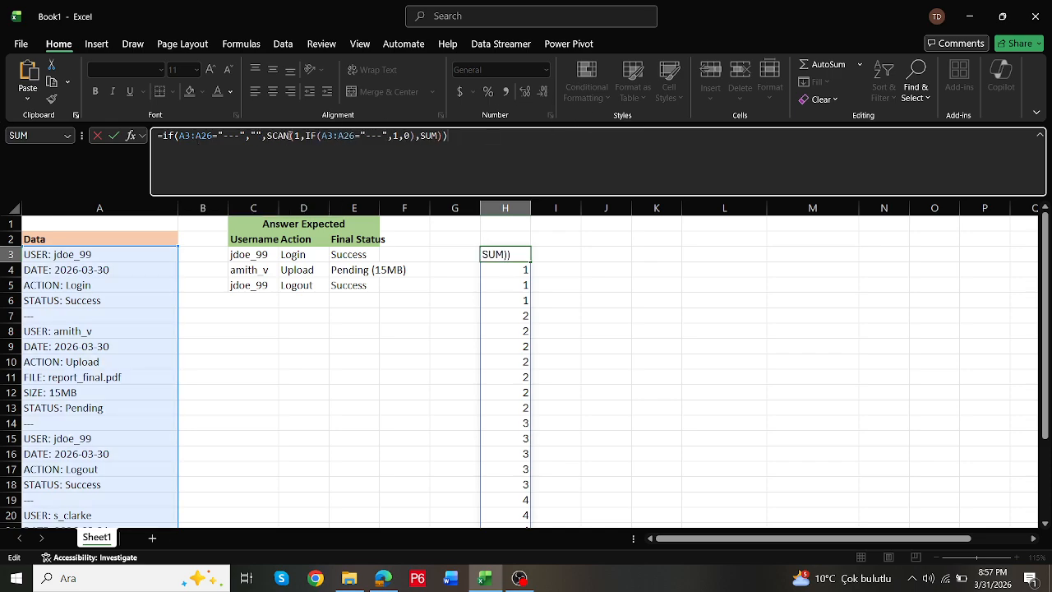
key("ctrl+Return")
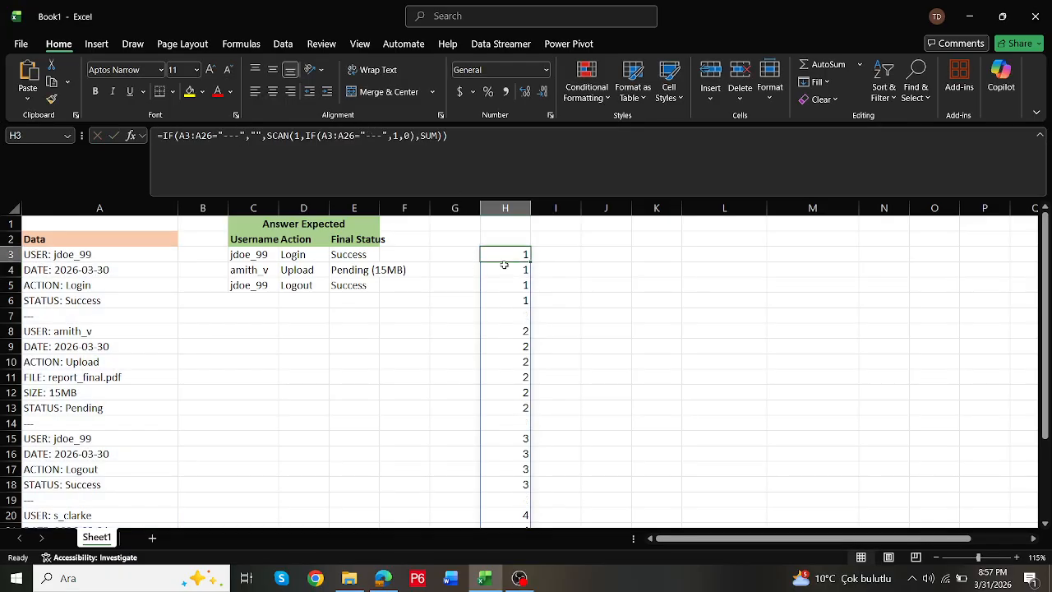
- Compare the column H results with the separator rows, such as row 7, down to the end of the data
left_click_drag(510, 312, 63, 320)
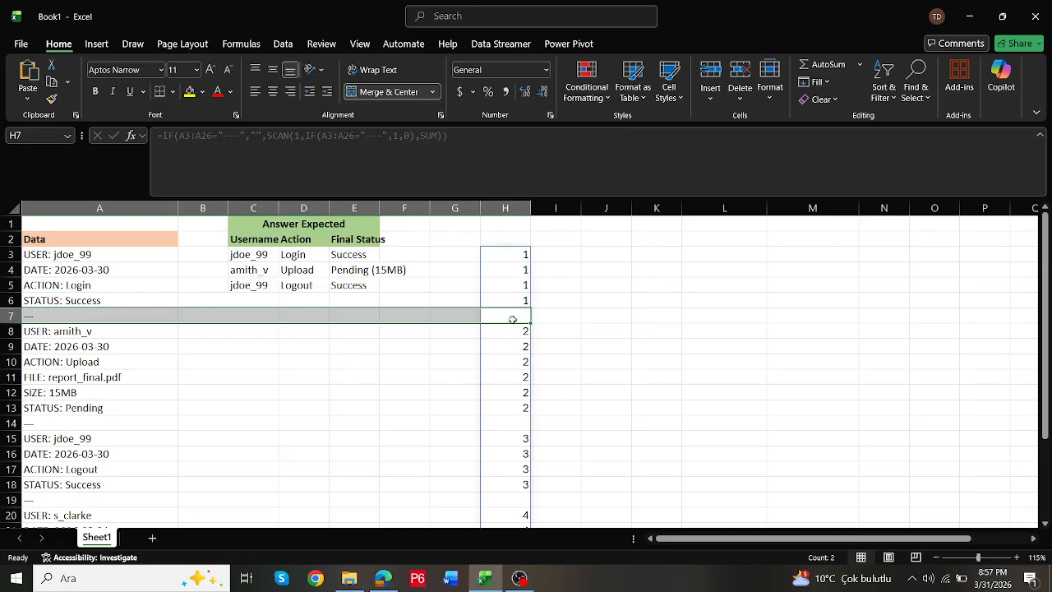
scroll(512, 320, "down", 4)
scroll(512, 320, "up", 4)
left_click(513, 256)
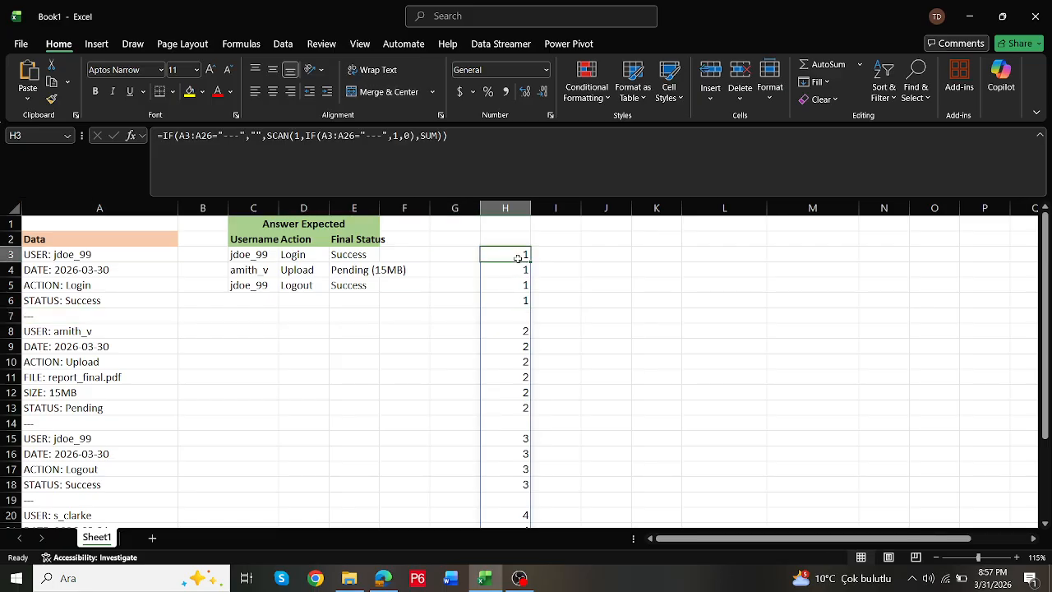
- Switch to the LinkedIn challenge post in the browser to check the date condition, and return to the workbook
left_click(593, 255)
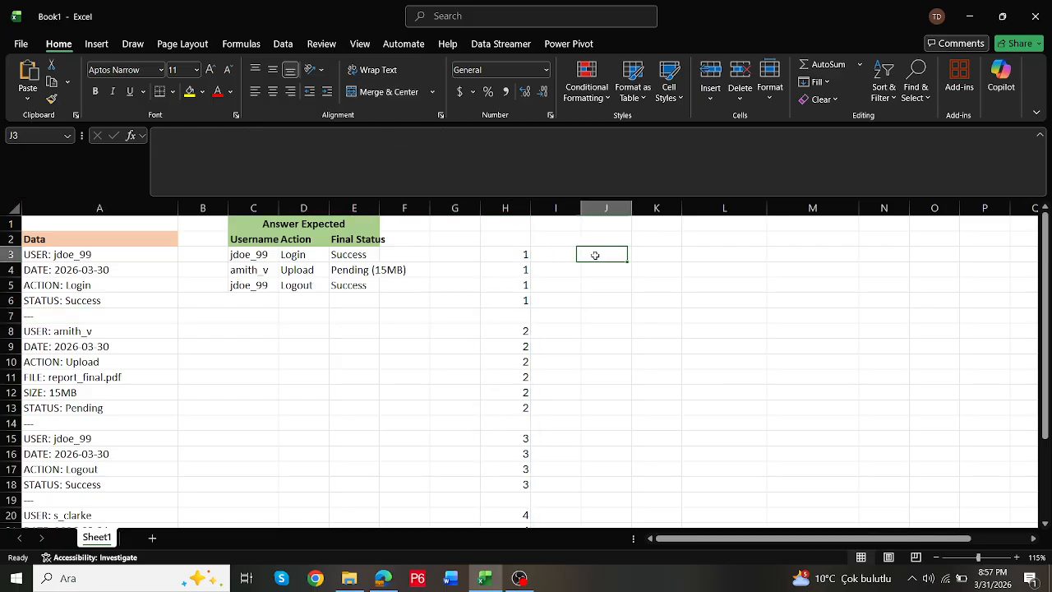
type("=")
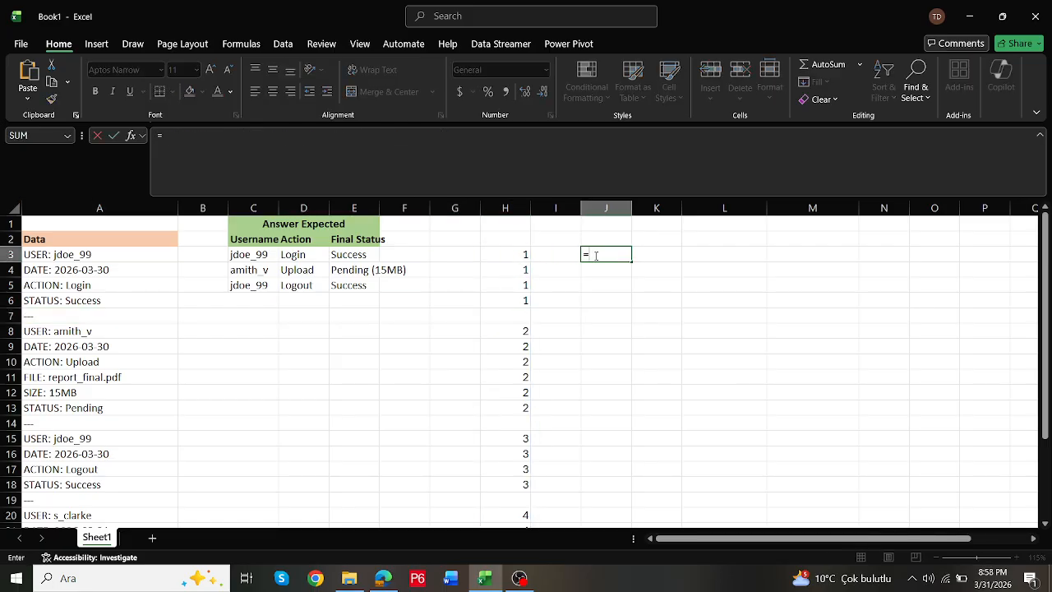
key("alt+Tab")
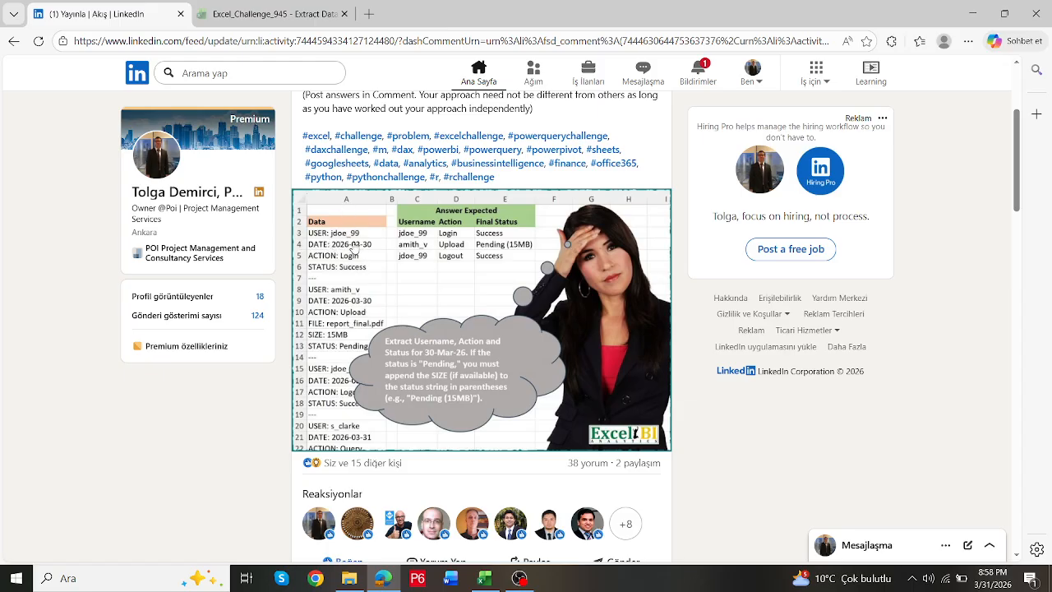
key("alt+Tab")
type("=")
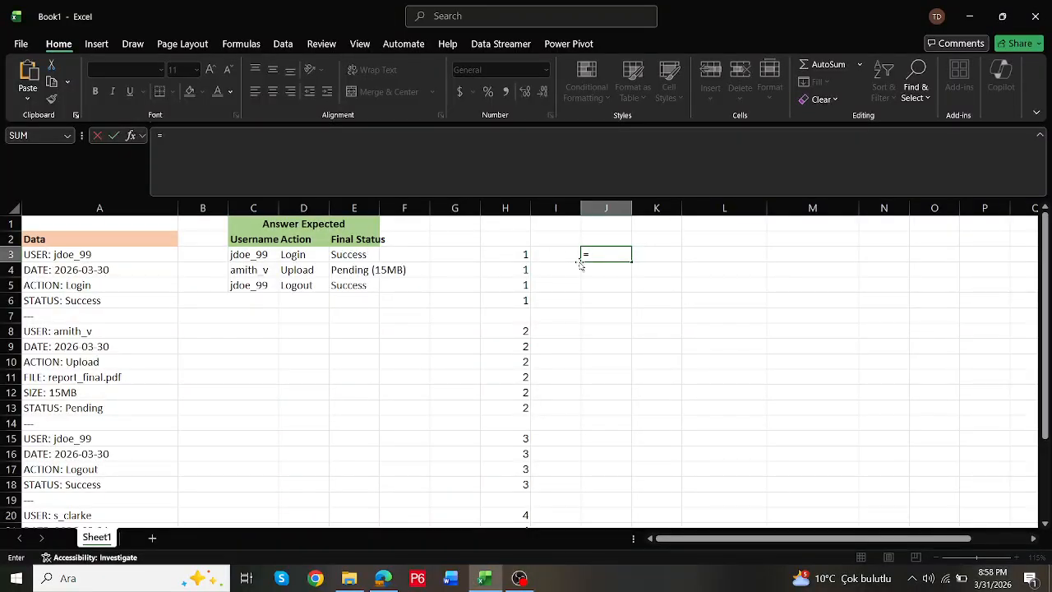
left_click_drag(139, 256, 125, 498)
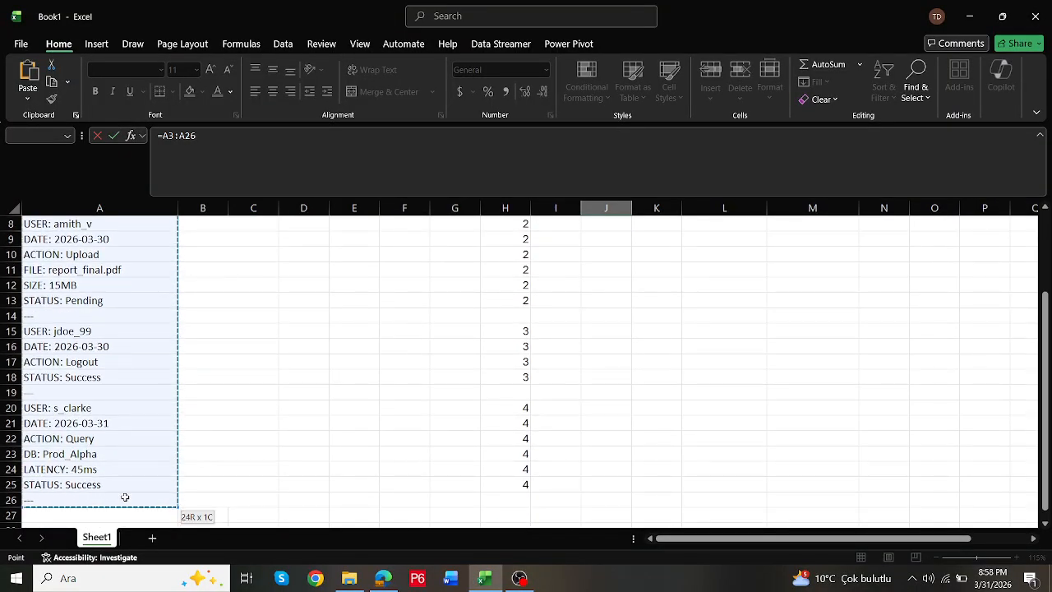
scroll(132, 460, "up", 3)
type("=")
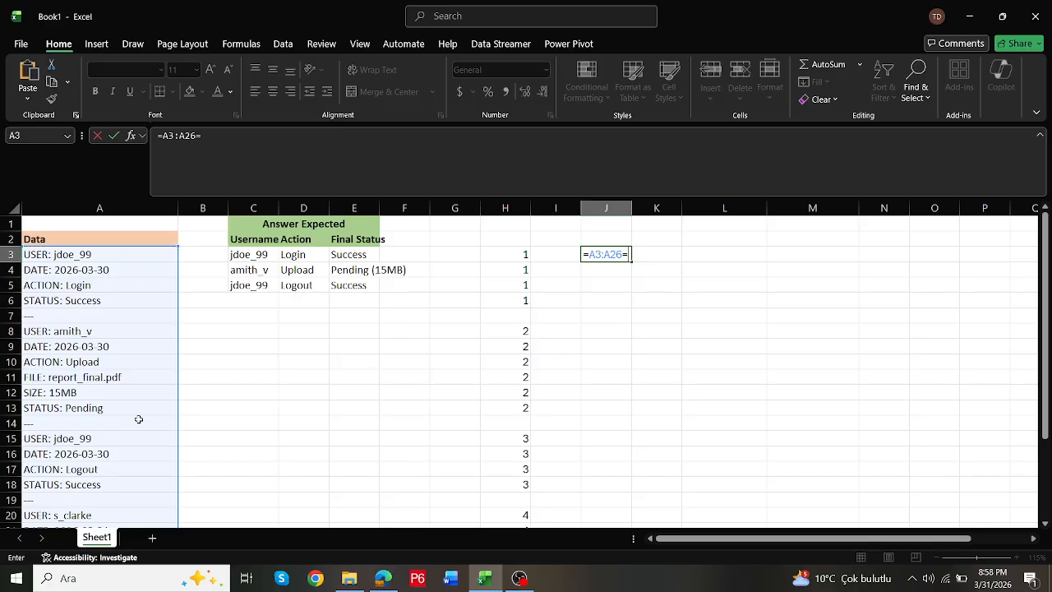
type("\"date")
key("Escape")
- Locate the target date in the data by entering =SEARCH("2026-03-30",A3:A26,1) in J3, and check the spilled results
type("=se")
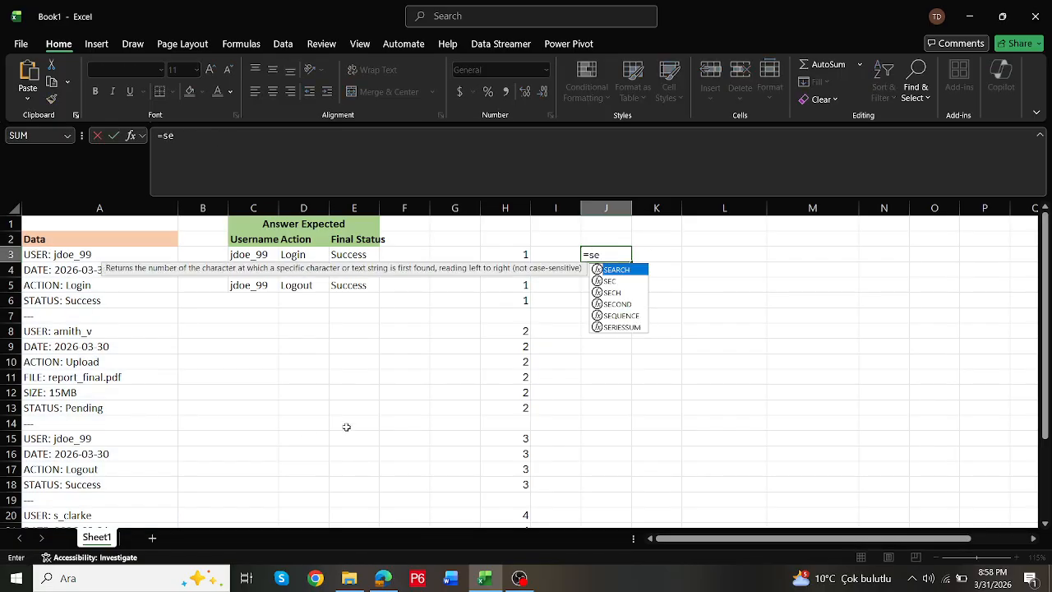
double_click(622, 270)
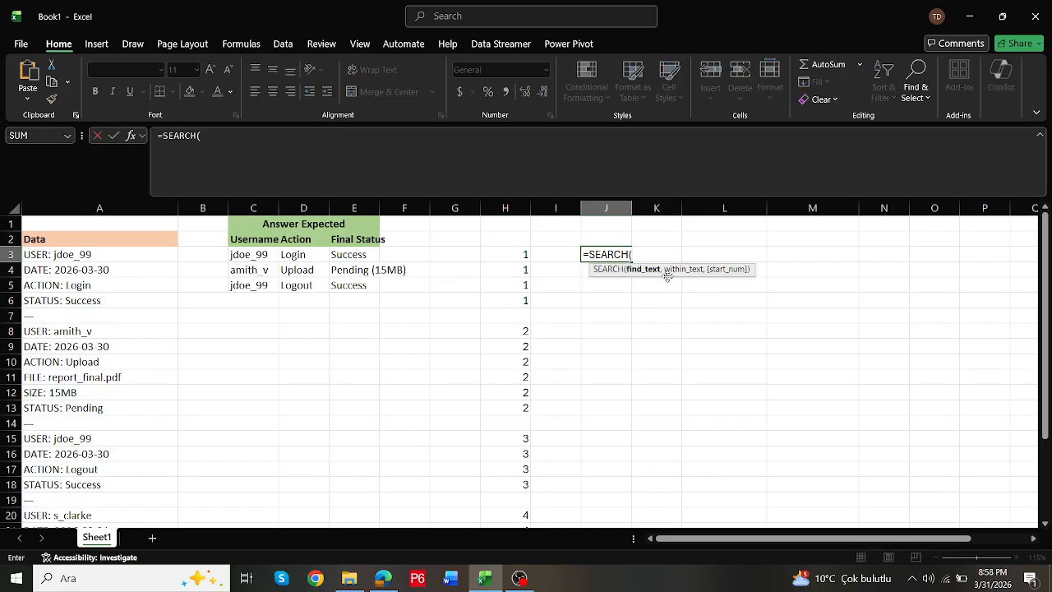
type("\"DATE")
key("BackSpace")
key("BackSpace")
key("BackSpace")
type("2026-03-30\",")
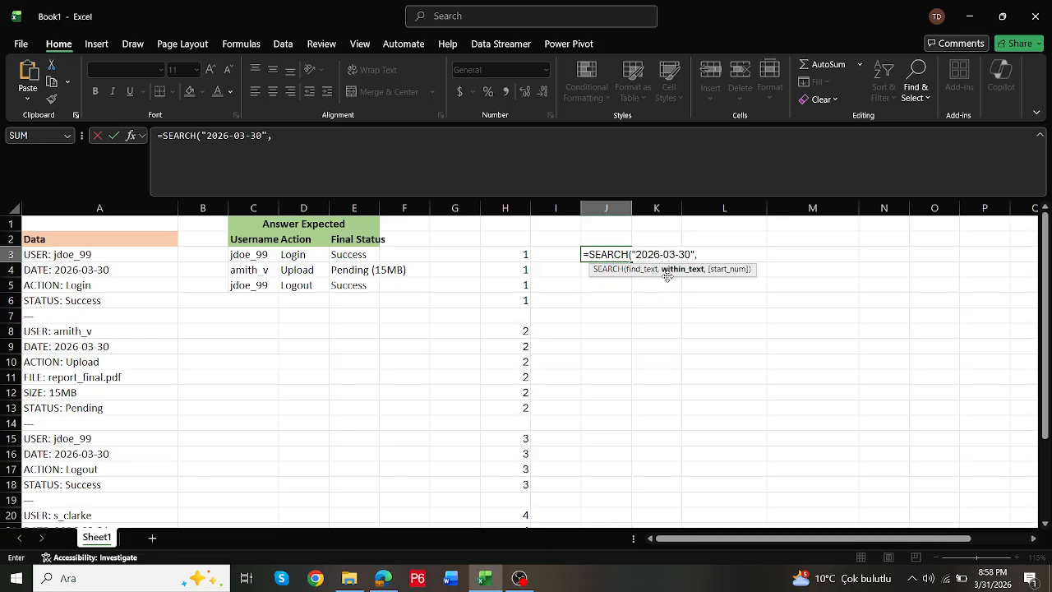
left_click_drag(95, 251, 126, 497)
type(",")
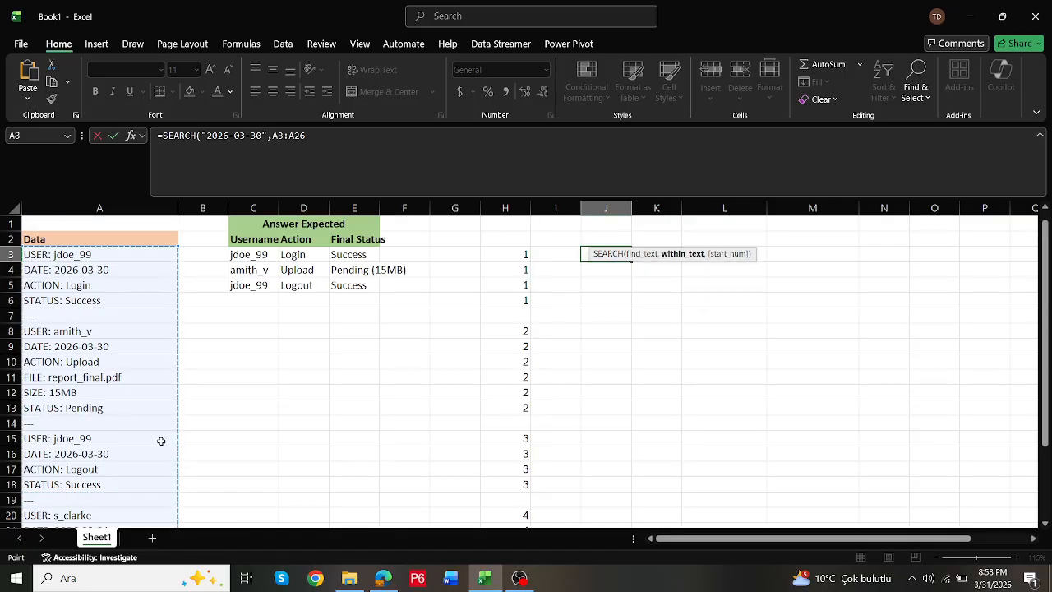
type("1)")
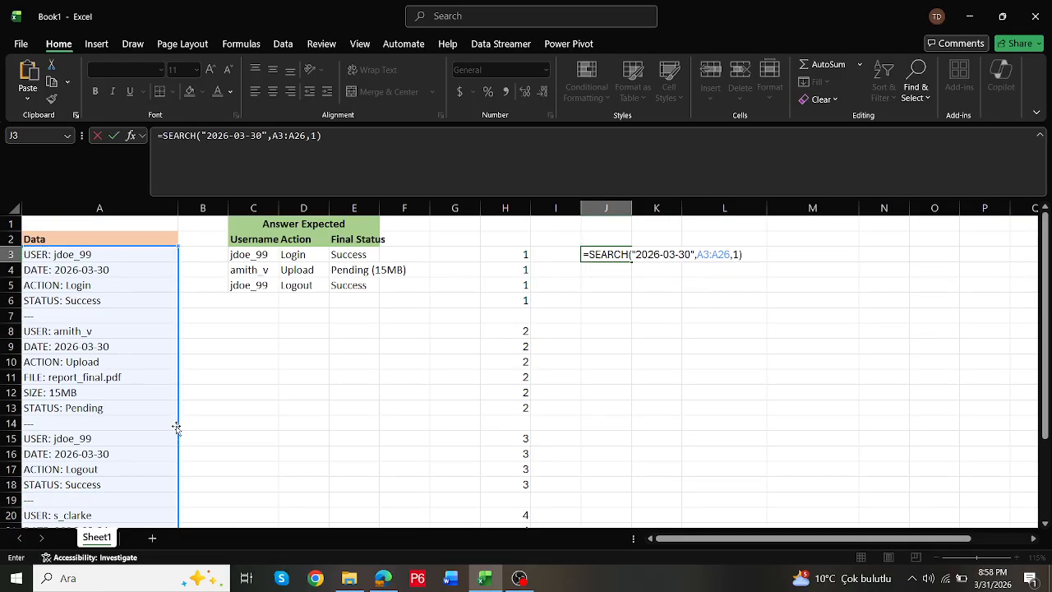
key("ctrl+Return")
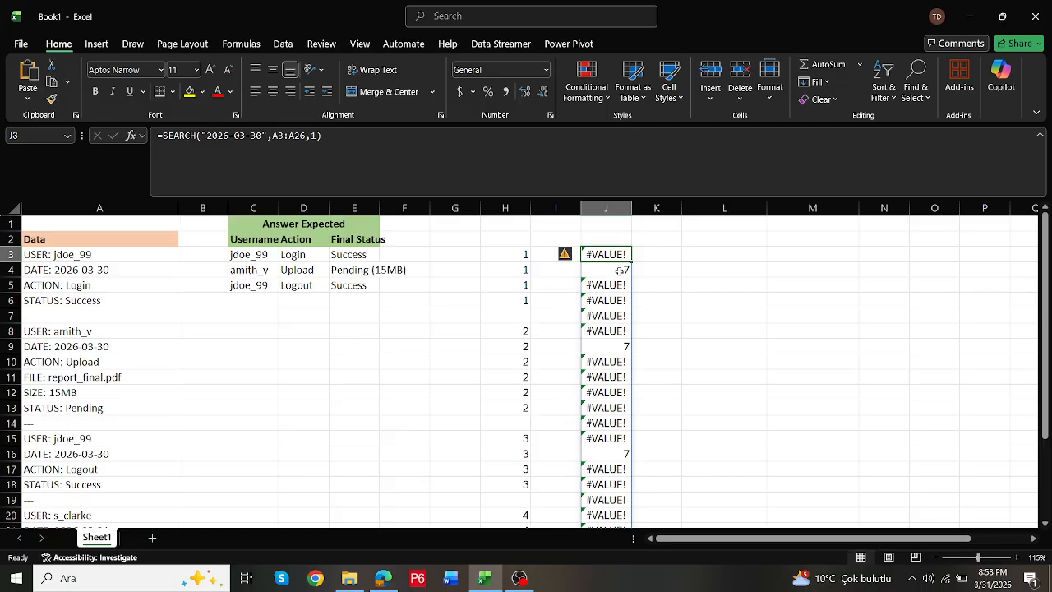
scroll(620, 271, "down", 4)
scroll(620, 275, "up", 4)
- Turn the J3 results into TRUE/FALSE flags by wrapping the formula: =ISNUMBER(SEARCH("2026-03-30",A3:A26,1))
left_click(163, 134)
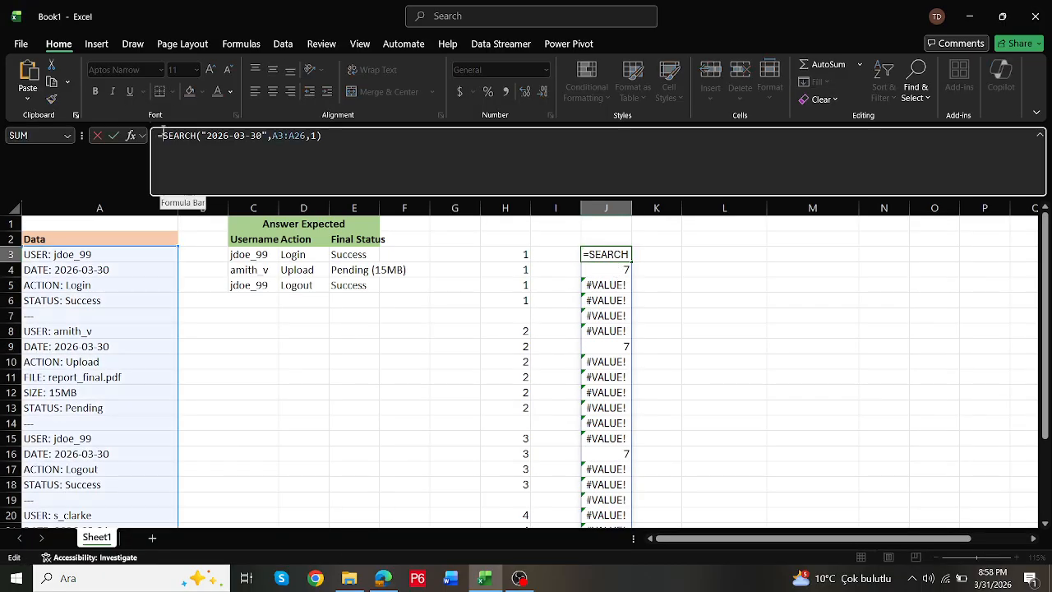
type("ISNUM")
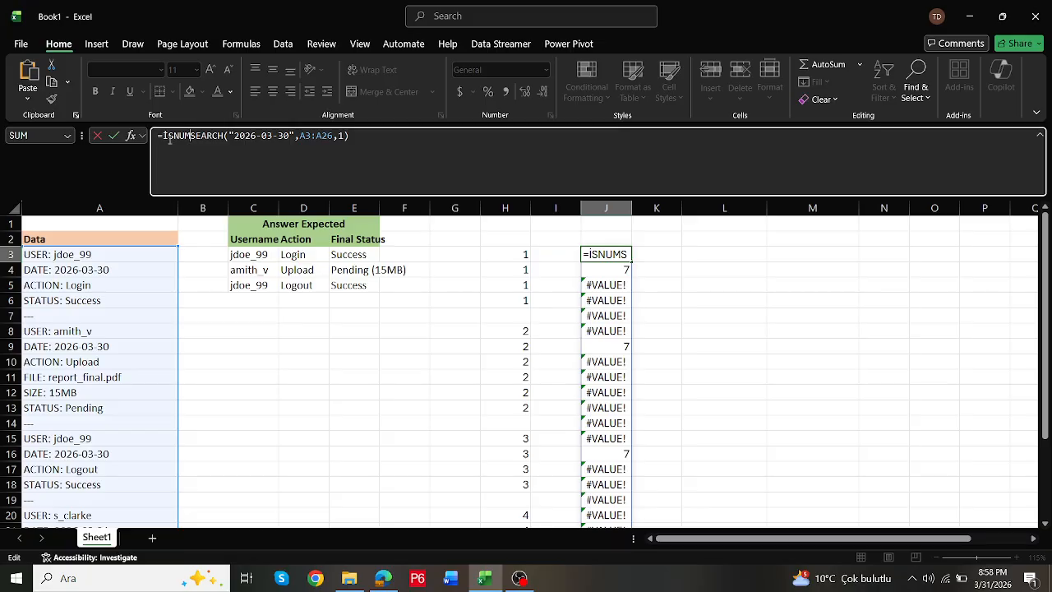
key("BackSpace")
key("BackSpace")
key("BackSpace")
key("BackSpace")
key("BackSpace")
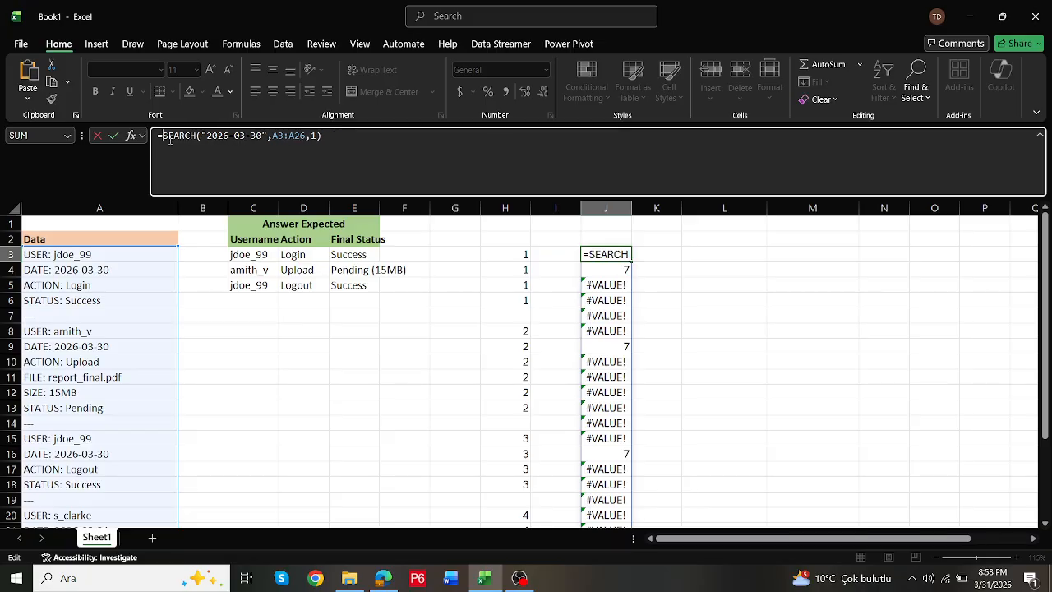
type("isnum")
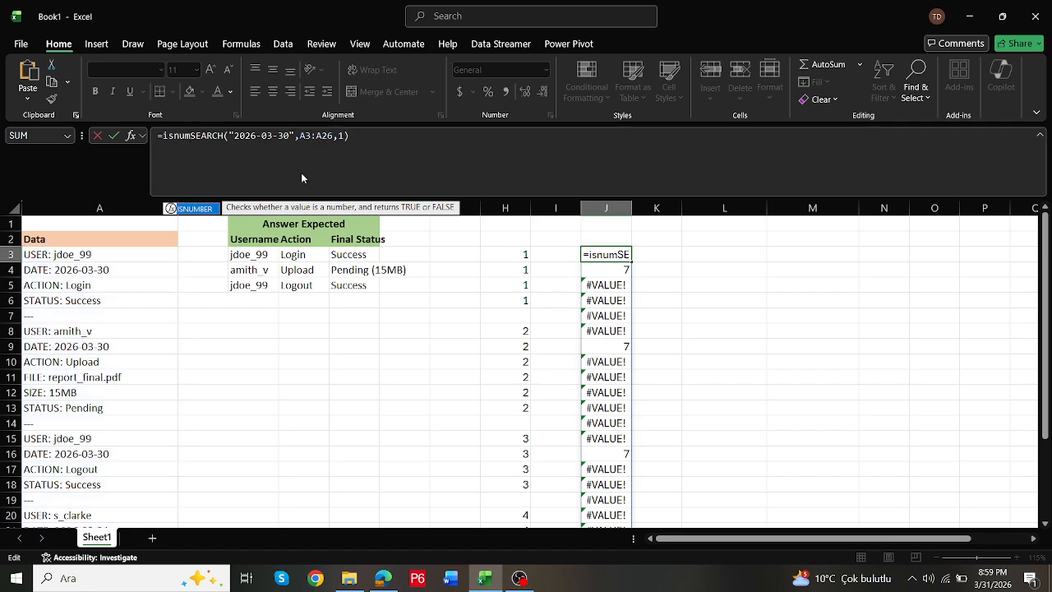
key("Tab")
left_click(386, 144)
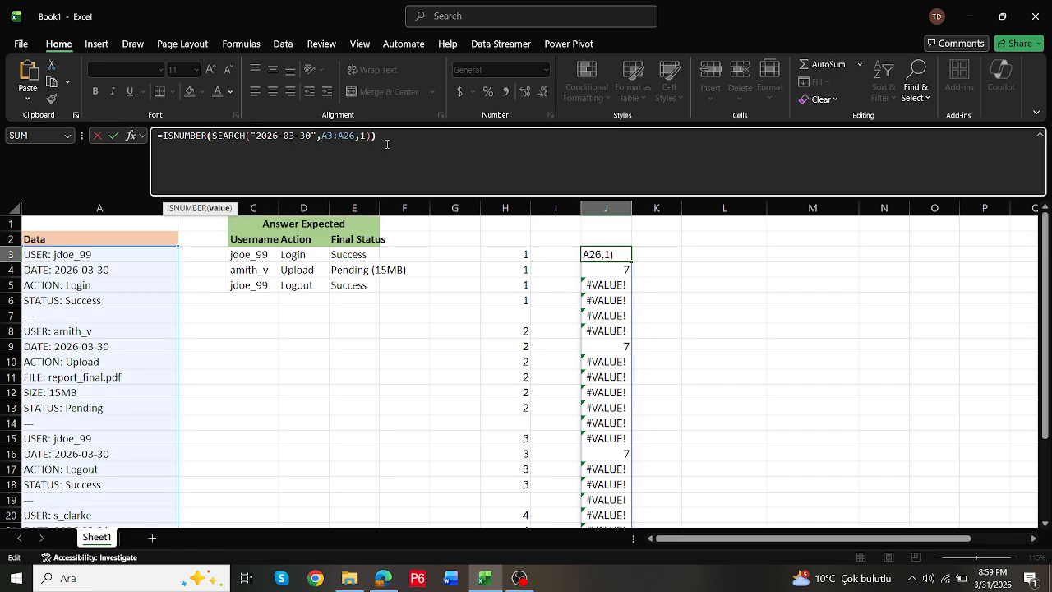
key("ctrl+Return")
left_click(610, 268)
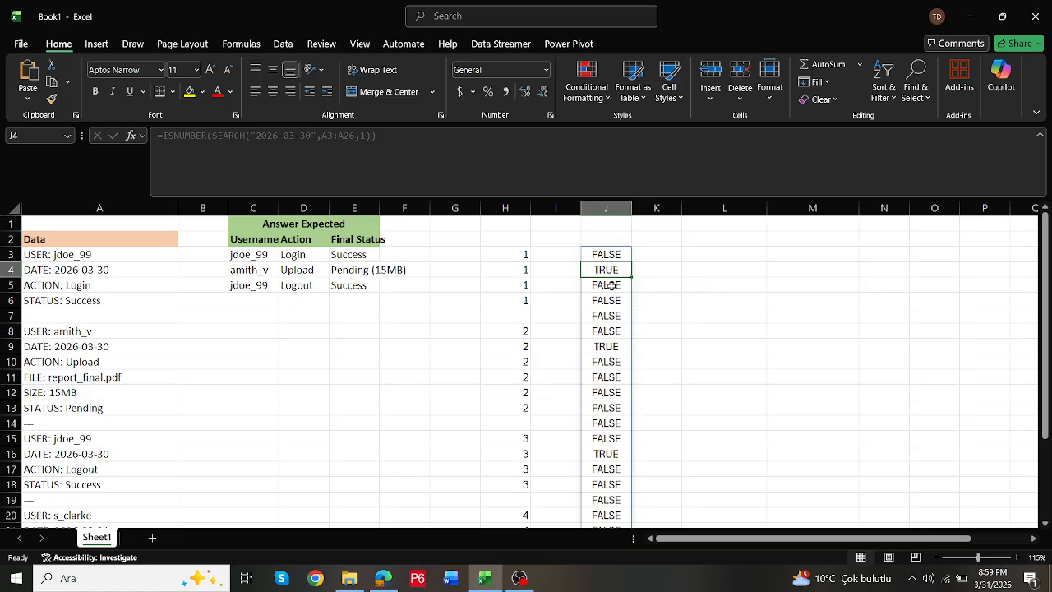
- Compare the TRUE flags in column J with the matching DATE rows in column A, down to the end of the data
left_click(607, 346)
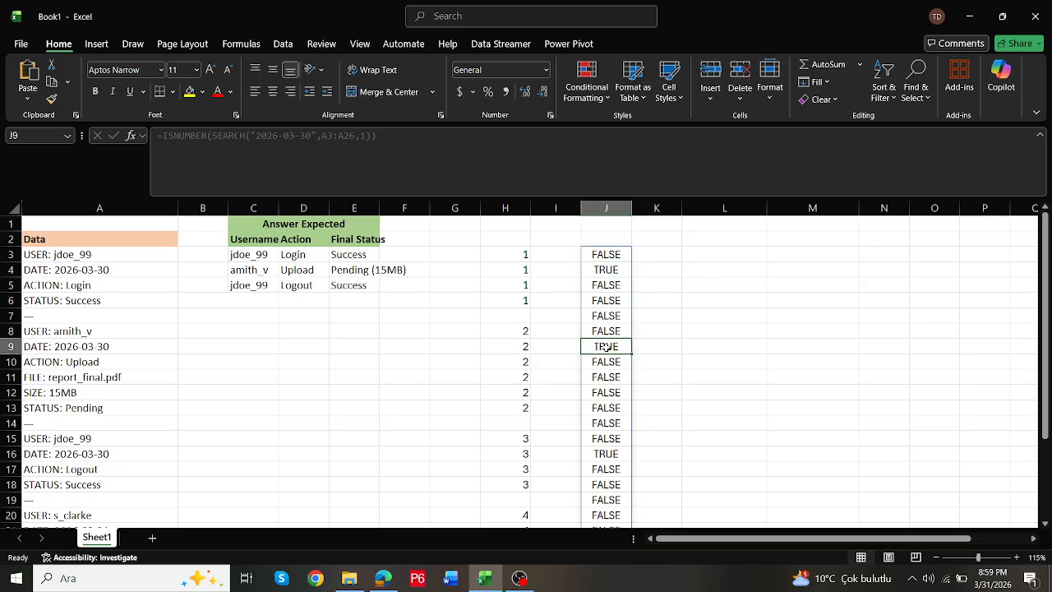
left_click(58, 271)
left_click_drag(174, 268, 606, 271)
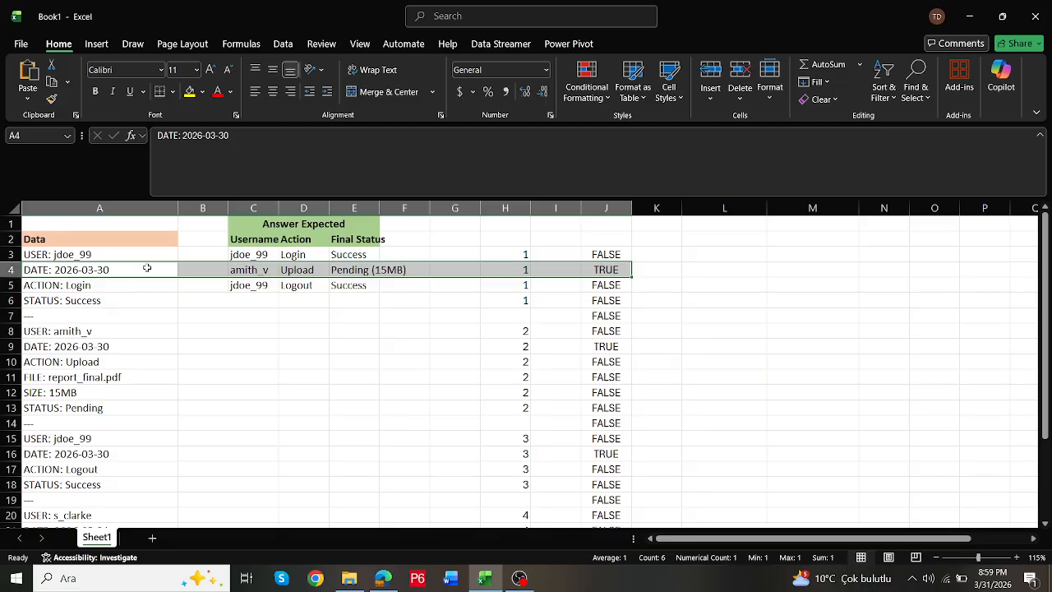
scroll(615, 411, "down", 3)
scroll(614, 411, "up", 3)
scroll(618, 375, "down", 2)
scroll(615, 314, "up", 2)
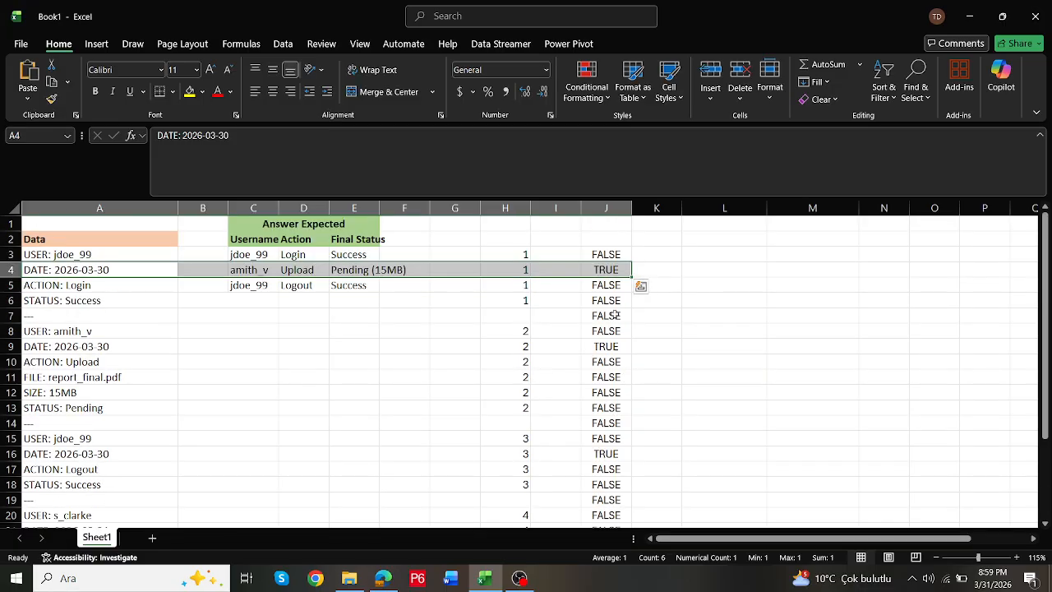
- Multiply the J3 date flags by the group numbers: =(ISNUMBER(SEARCH("2026-03-30",A3:A26,1)))*H3#
left_click(608, 256)
left_click(164, 135)
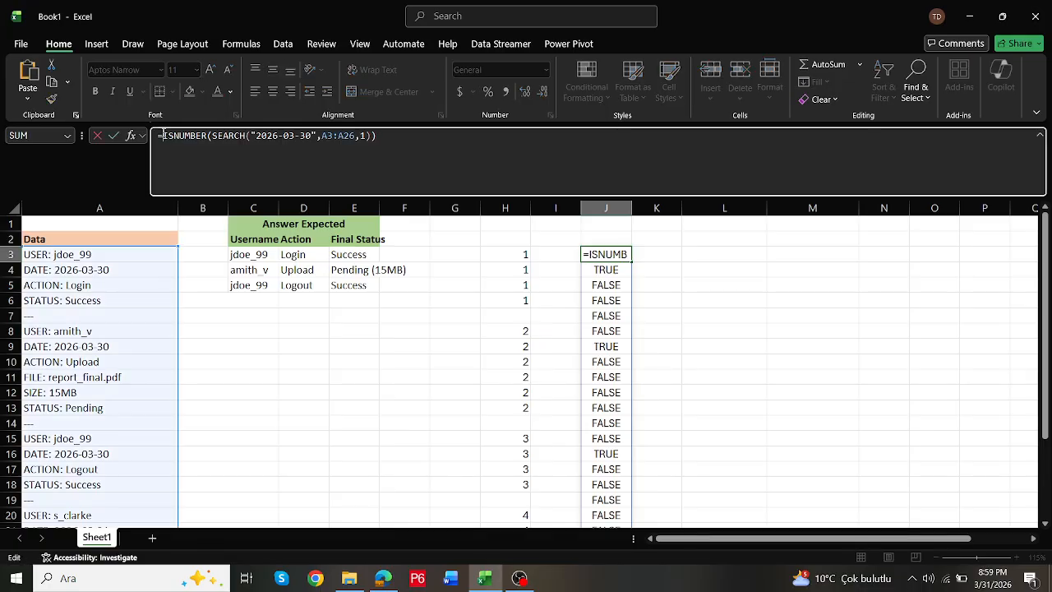
type("(")
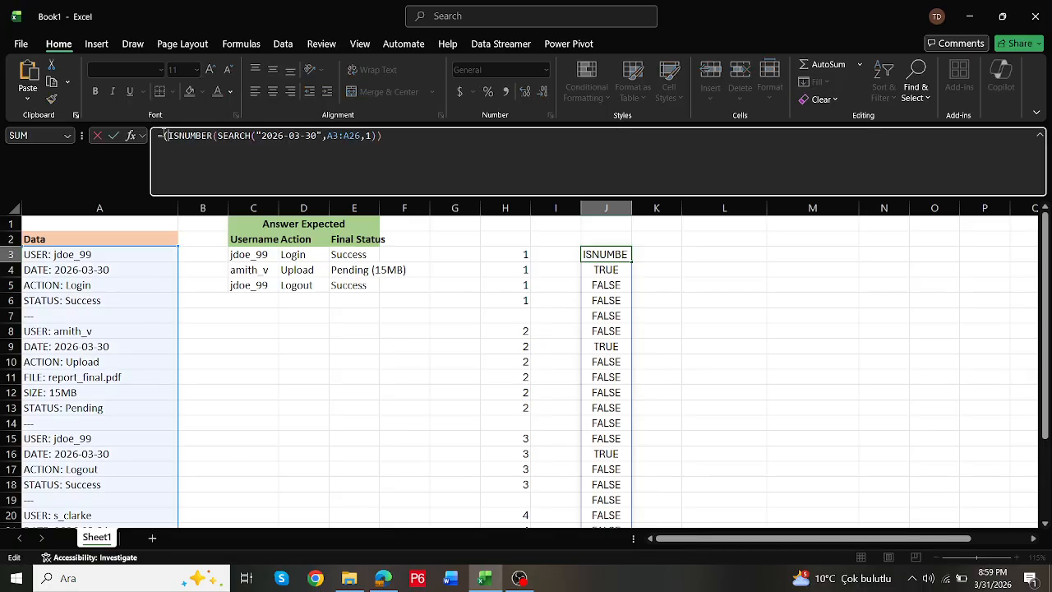
left_click(405, 135)
type(")*")
left_click_drag(513, 253, 513, 501)
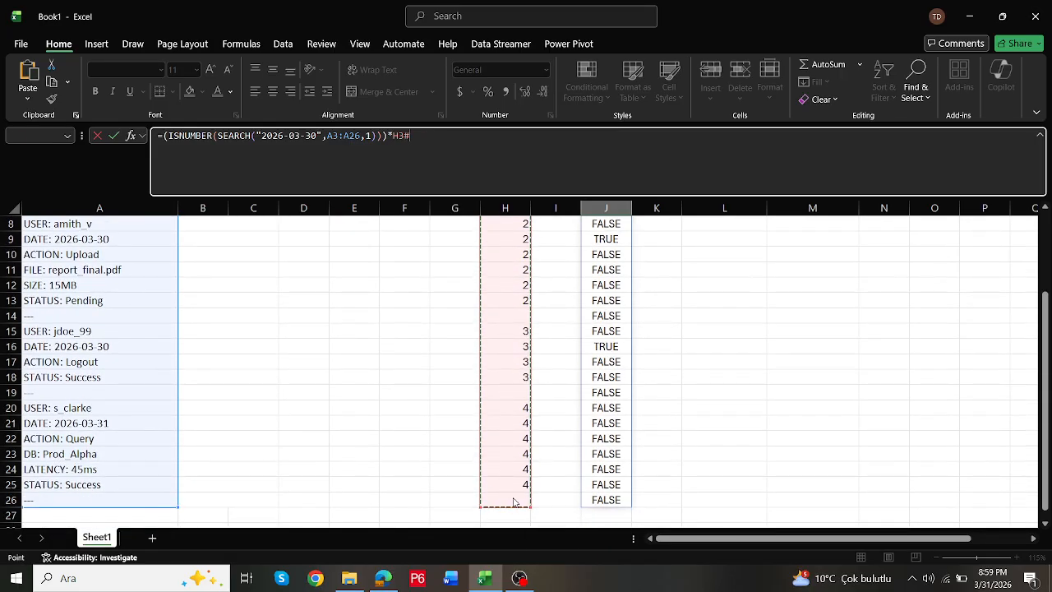
scroll(514, 501, "up", 3)
key("Return")
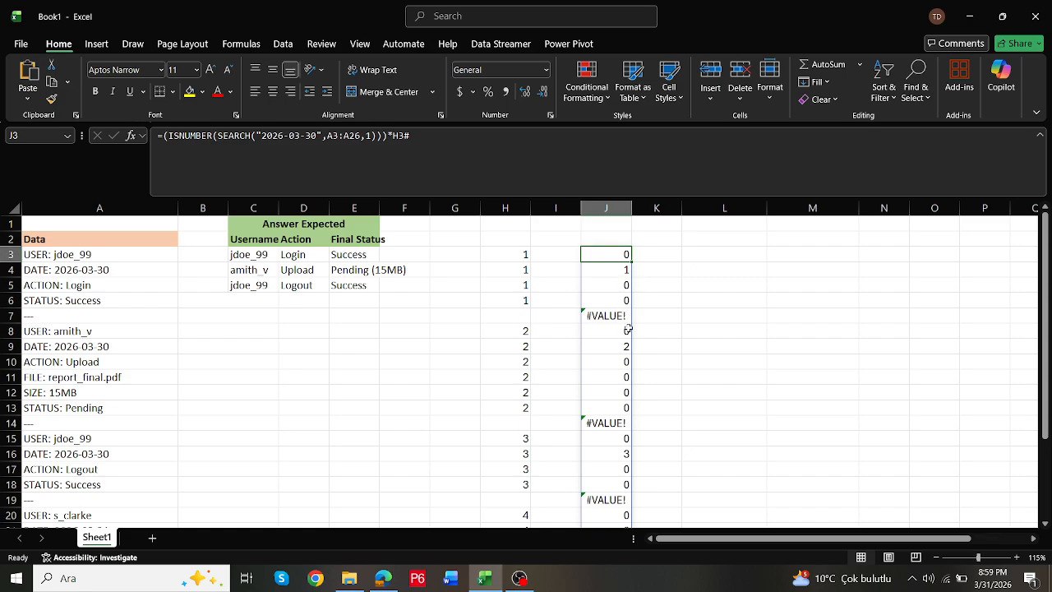
- Compare the multiplied results in column J with the group numbers in column H and the dates in column A
scroll(629, 337, "down", 4)
scroll(630, 371, "up", 3)
scroll(630, 372, "up", 1)
scroll(79, 271, "down", 2)
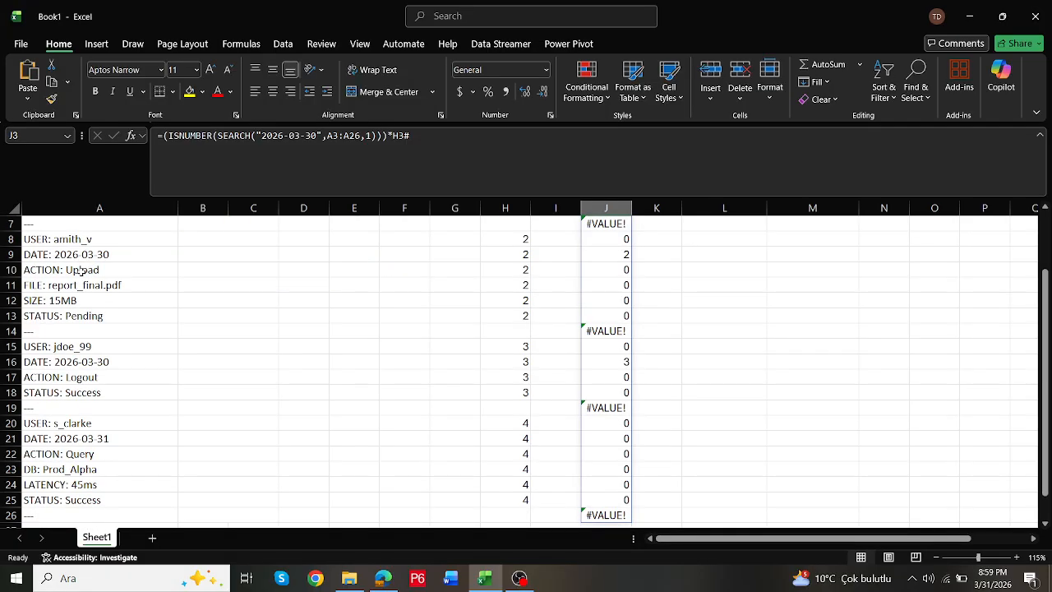
scroll(79, 274, "up", 2)
left_click(519, 271)
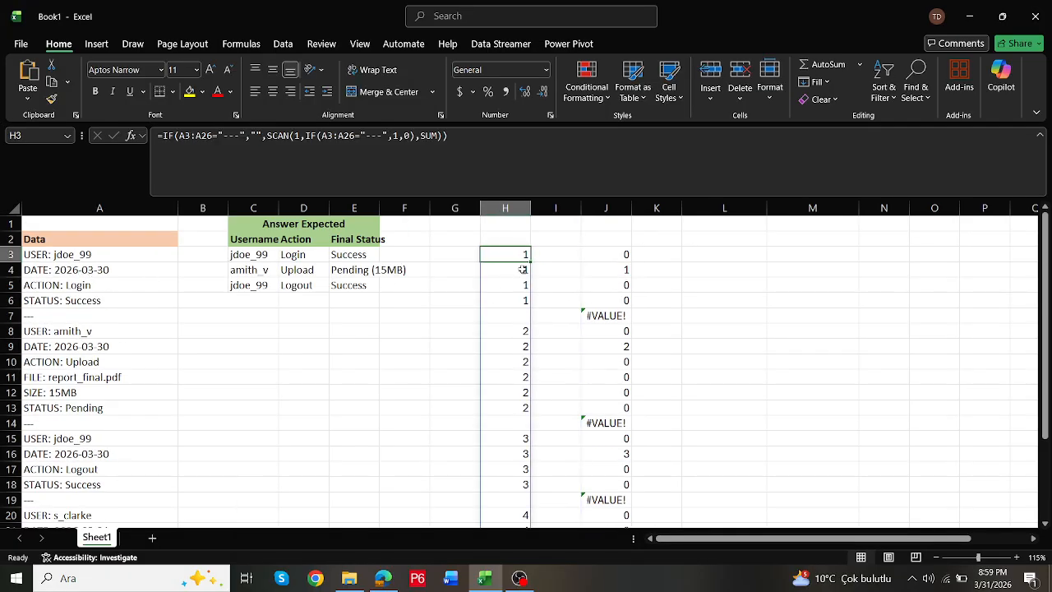
left_click(514, 366)
scroll(518, 370, "down", 4)
left_click(519, 320)
left_click(518, 346)
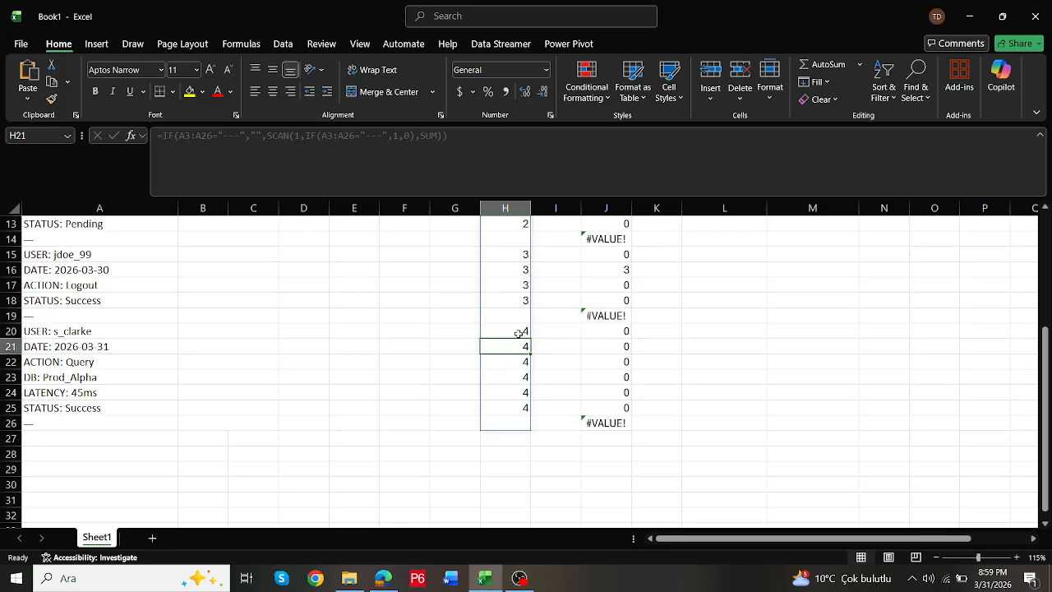
scroll(521, 330, "up", 4)
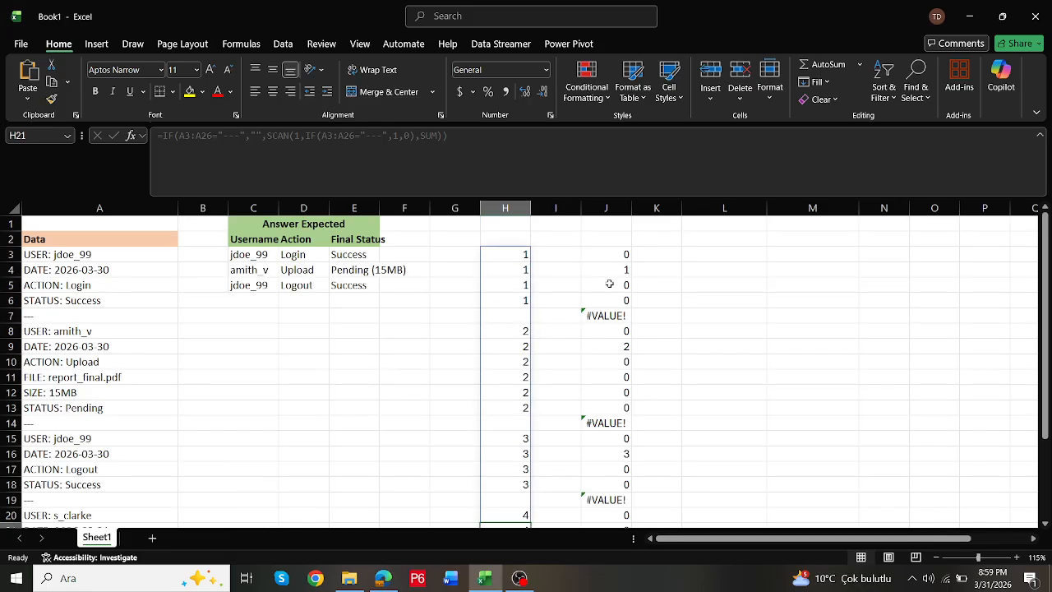
- Replace the errors in column J with 0 by wrapping the J3 formula: =IFERROR((ISNUMBER(SEARCH("2026-03-30",A3:A26,1)))*H3#,0)
left_click(608, 255)
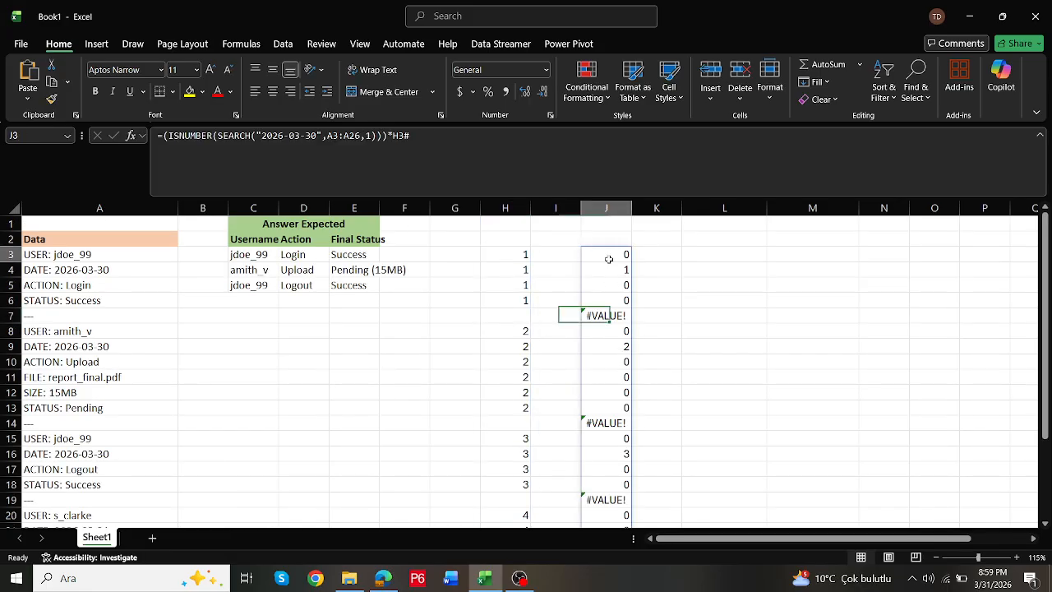
left_click(164, 135)
type("IFERROR(")
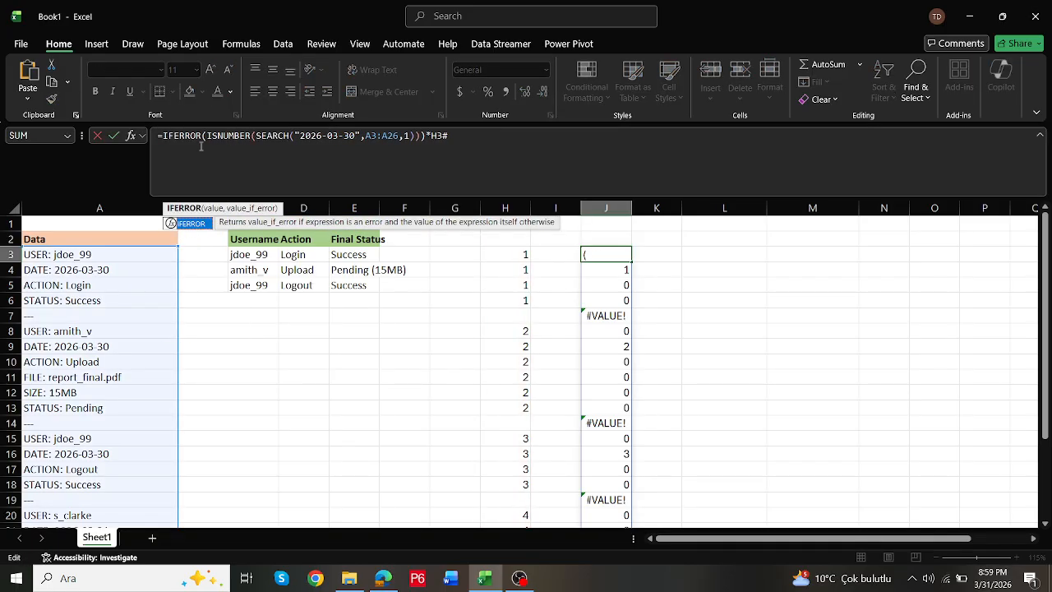
left_click(203, 136)
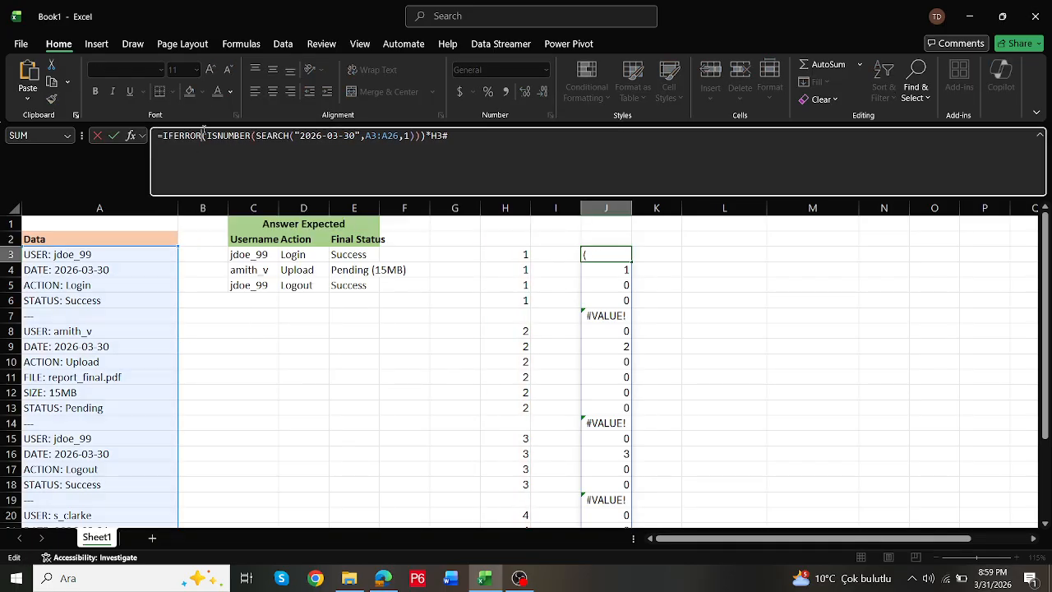
type("(")
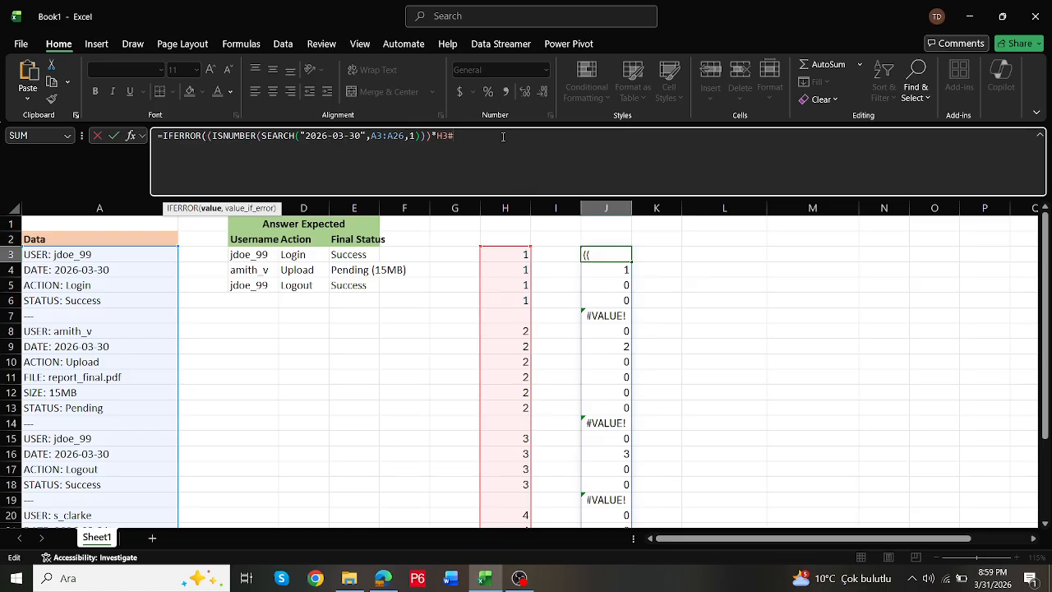
left_click(503, 136)
type(",0")
key("ctrl+Return")
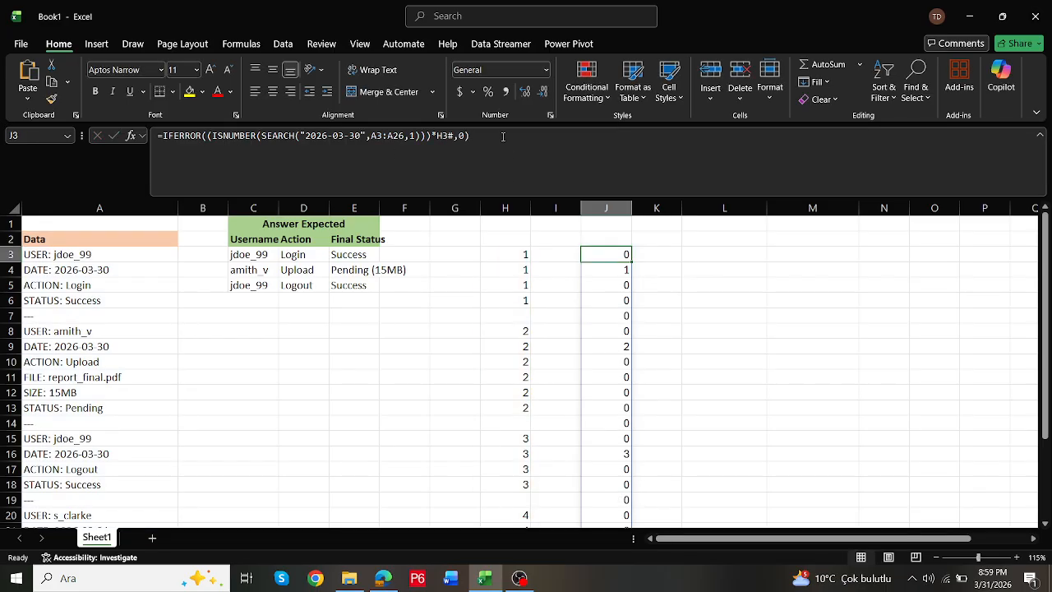
- Begin a LET formula in L3 that defines the variable a as the spilled range J3#
left_click(686, 257)
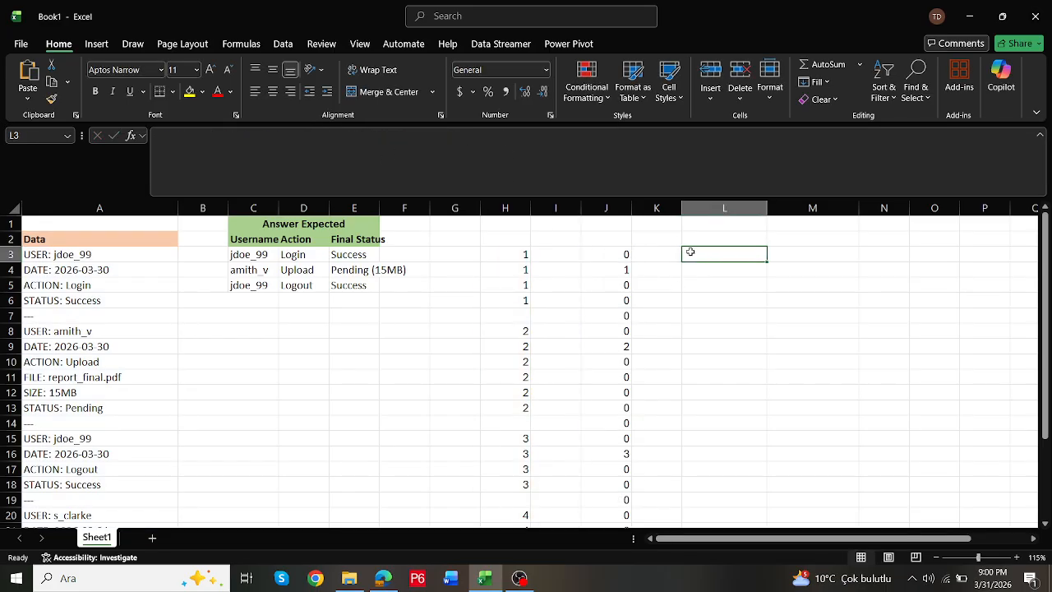
type("=let(")
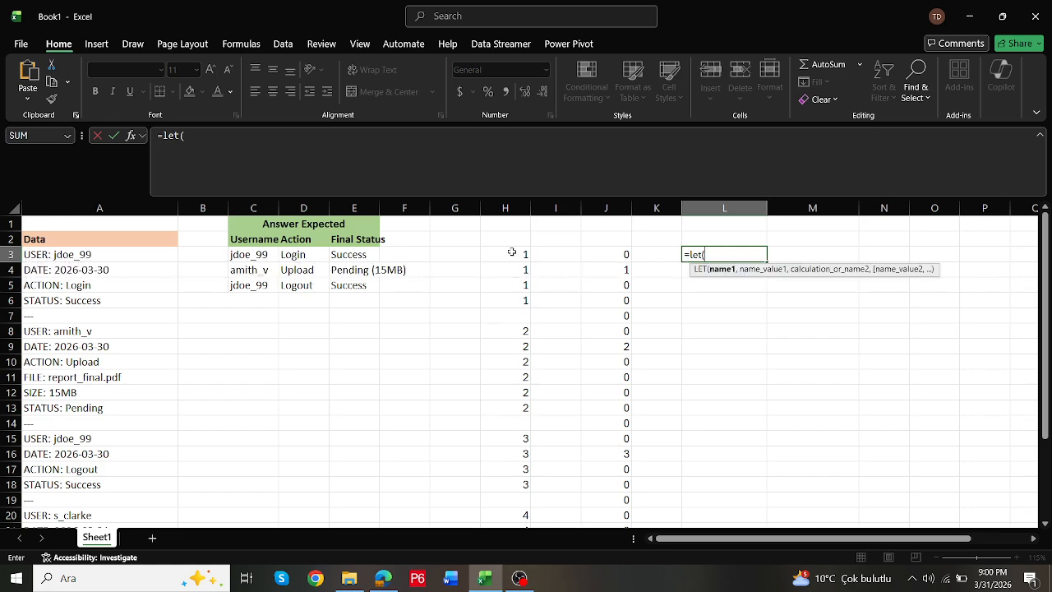
scroll(530, 329, "down", 6)
scroll(529, 317, "up", 6)
type("a,")
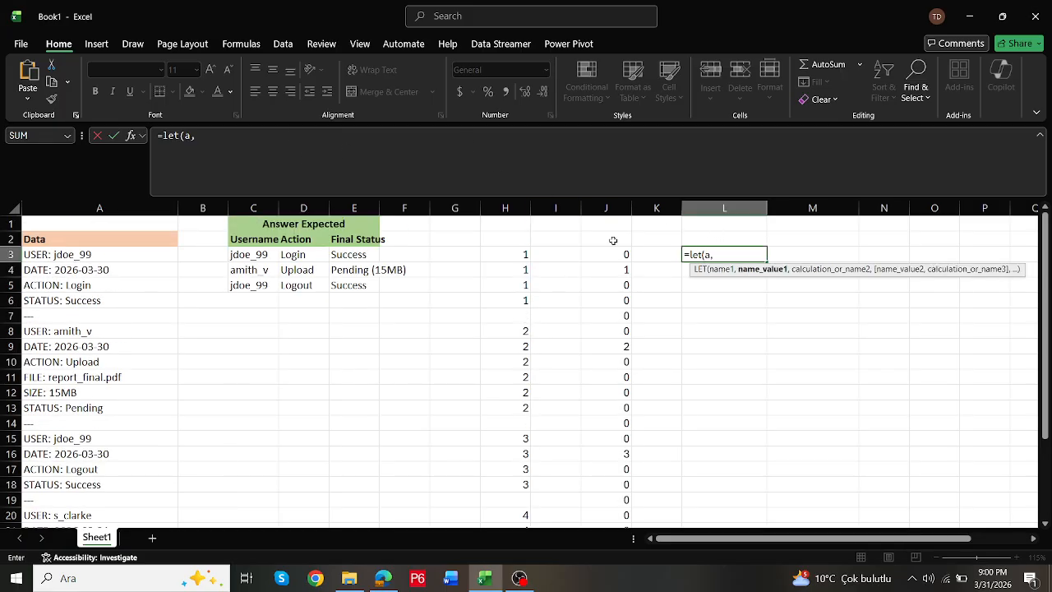
left_click_drag(622, 256, 620, 497)
scroll(559, 436, "up", 3)
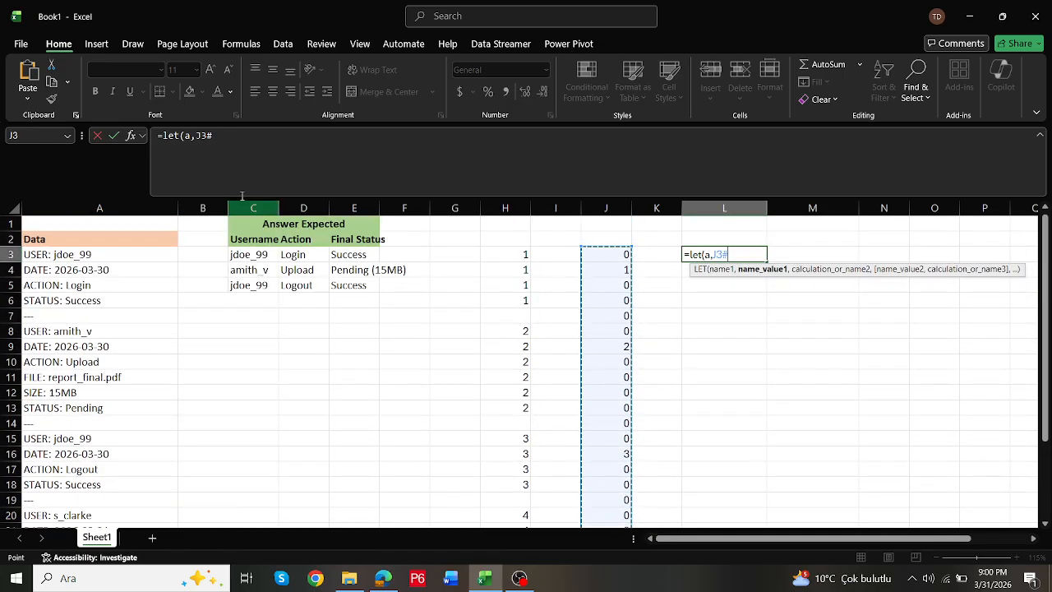
- Complete the L3 formula as =LET(a,J3#,FILTER(a,a<>0)) to keep only the nonzero group numbers, and check the list against column J
left_click(227, 134)
type(",fi")
type("lter")
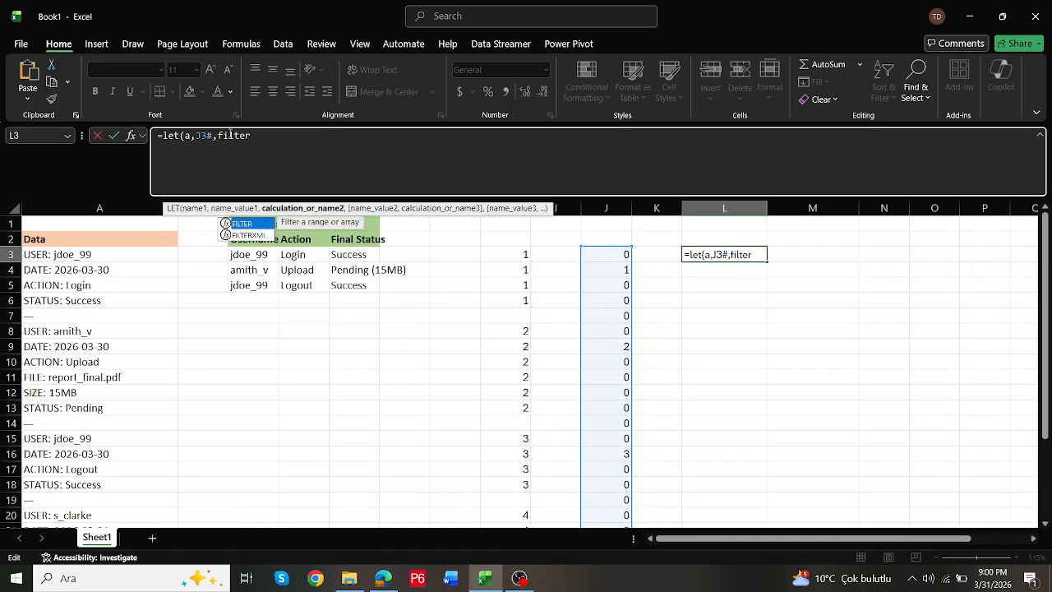
type("(a,a<")
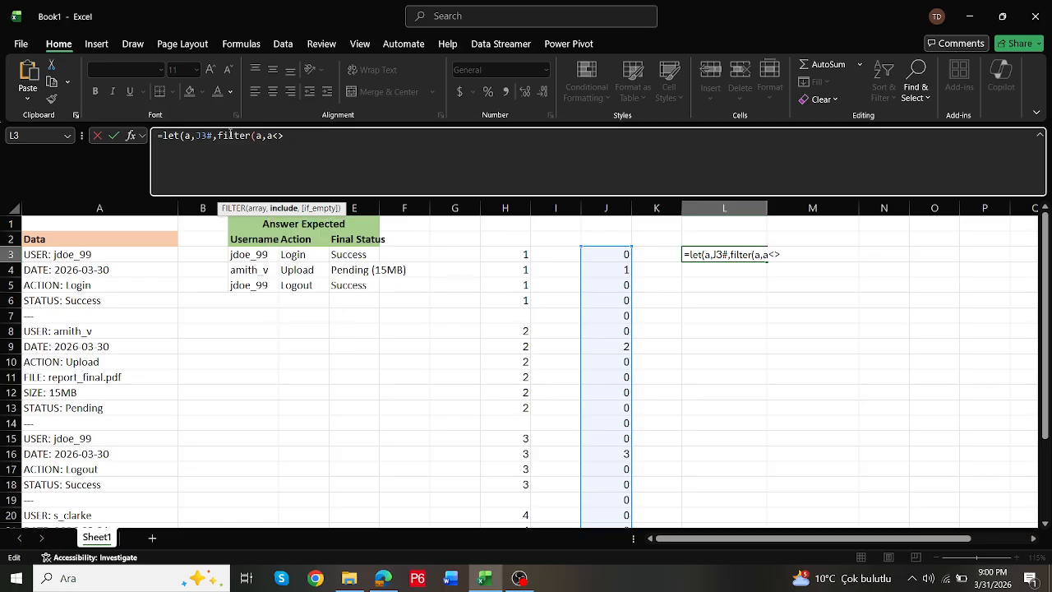
type(">0")
key("Return")
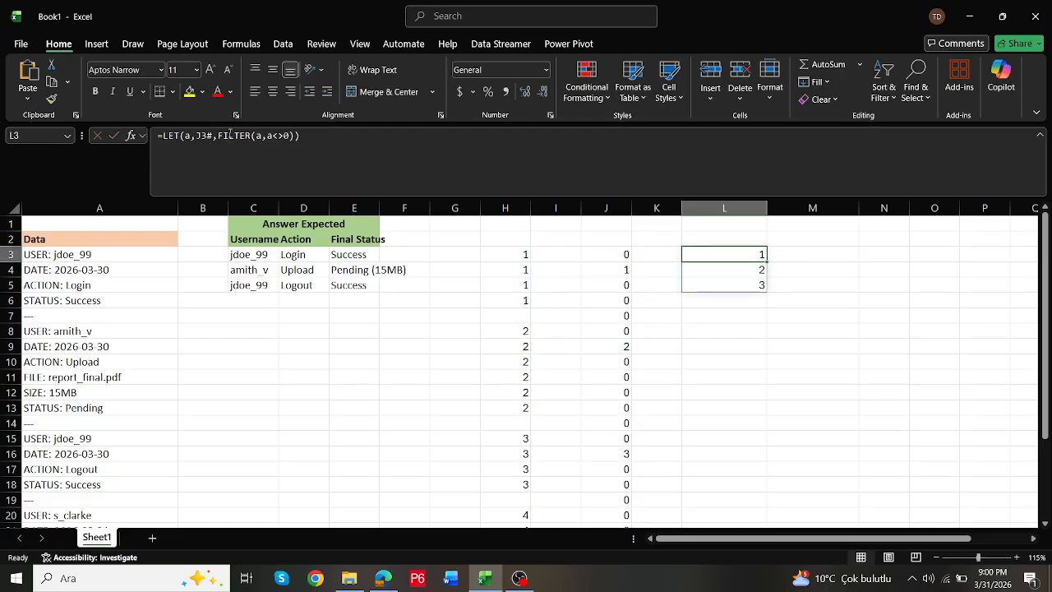
scroll(625, 258, "down", 2)
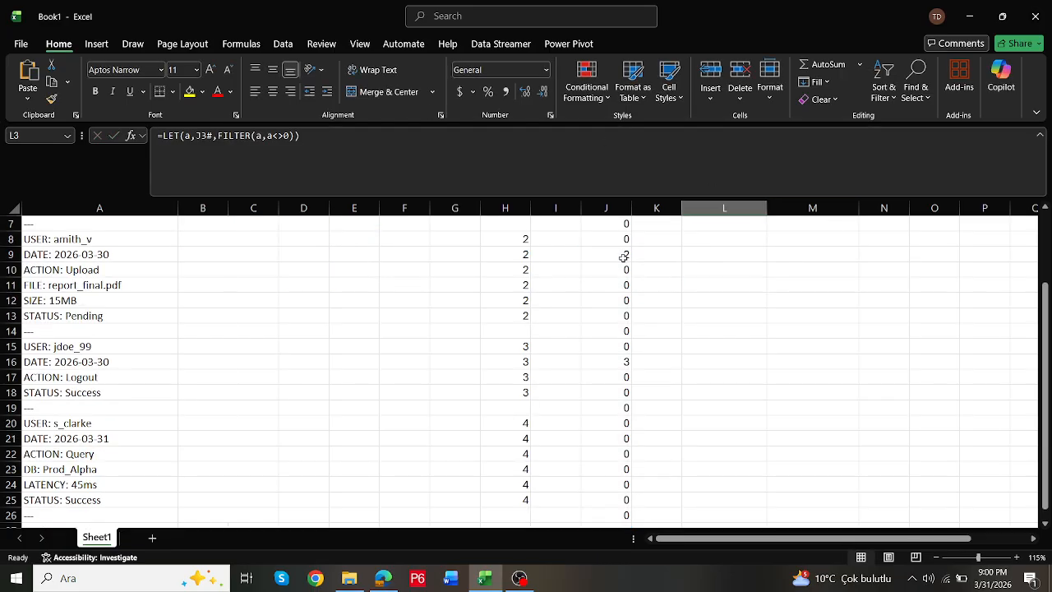
scroll(633, 282, "down", 1)
scroll(633, 263, "up", 1)
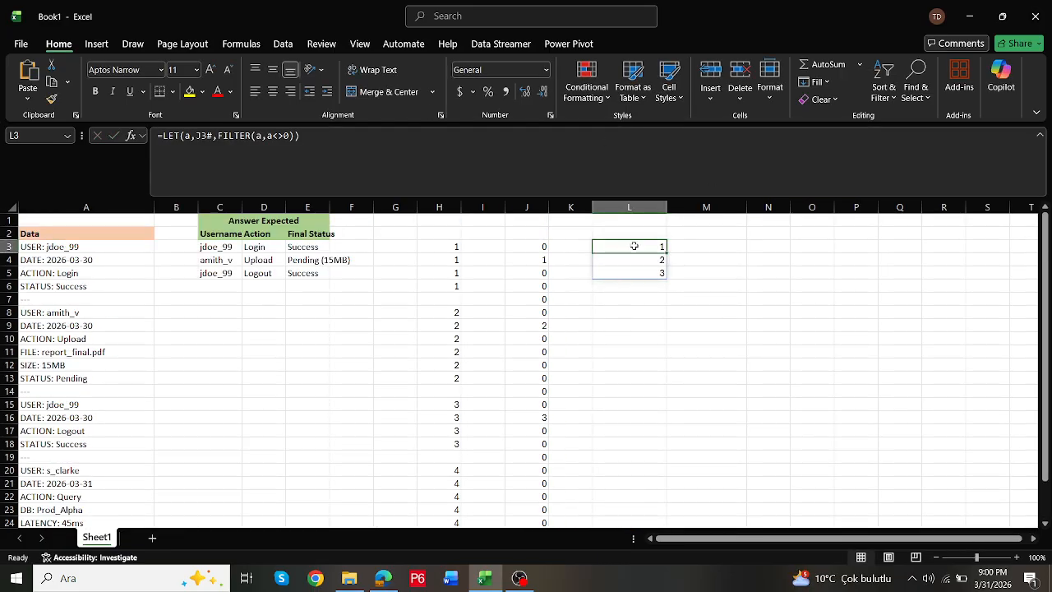
left_click_drag(636, 246, 634, 274)
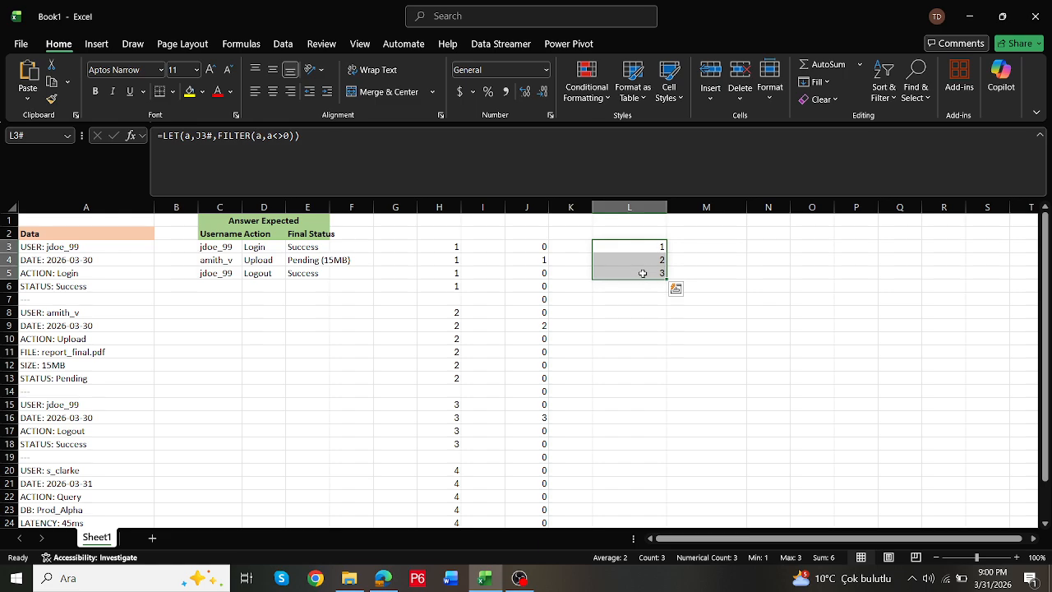
- Compare the first matching group number with all group numbers by entering =L3=H3# in M3, and check the spilled results
left_click(701, 247)
type("=")
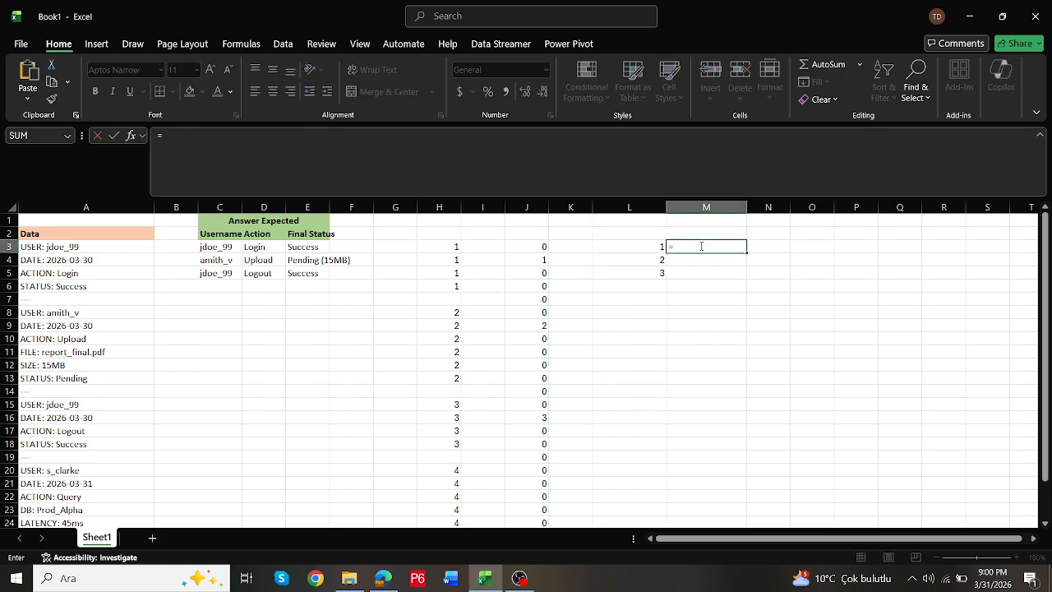
key("Left")
type("=")
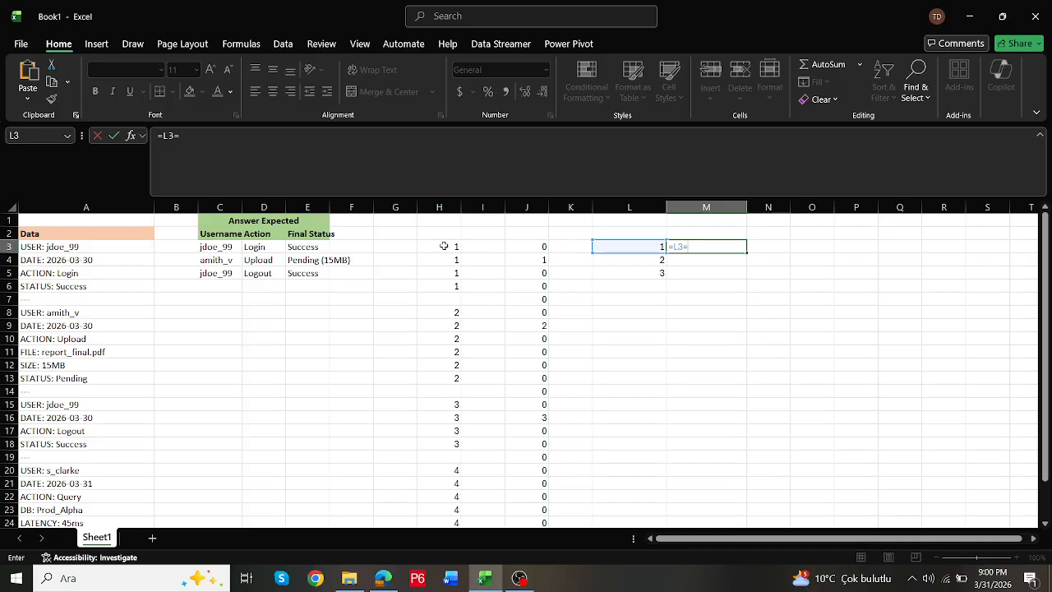
left_click_drag(446, 247, 444, 500)
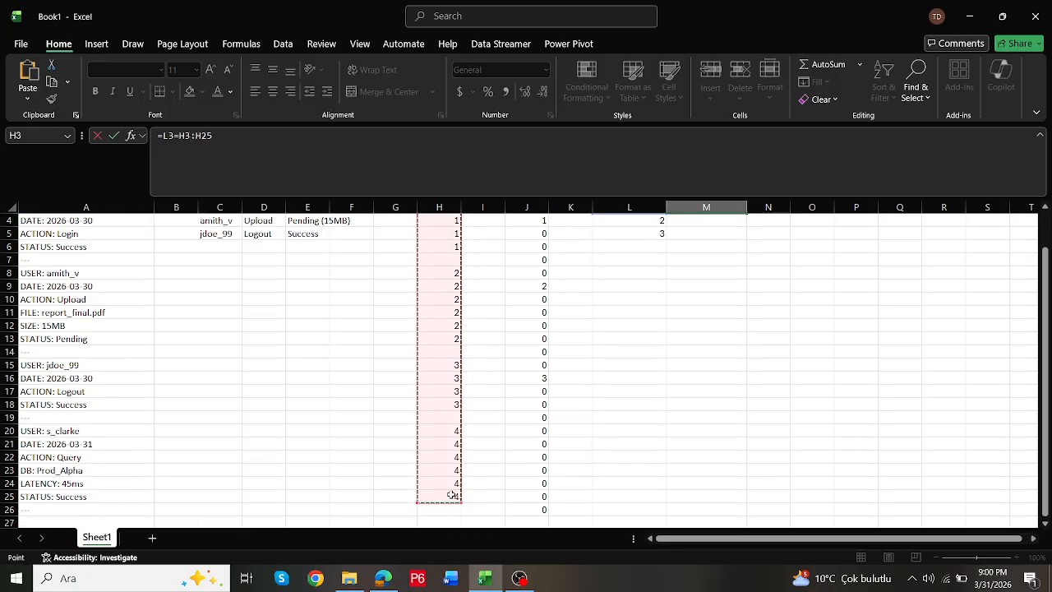
scroll(451, 491, "down", 1)
left_click(442, 472, "shift")
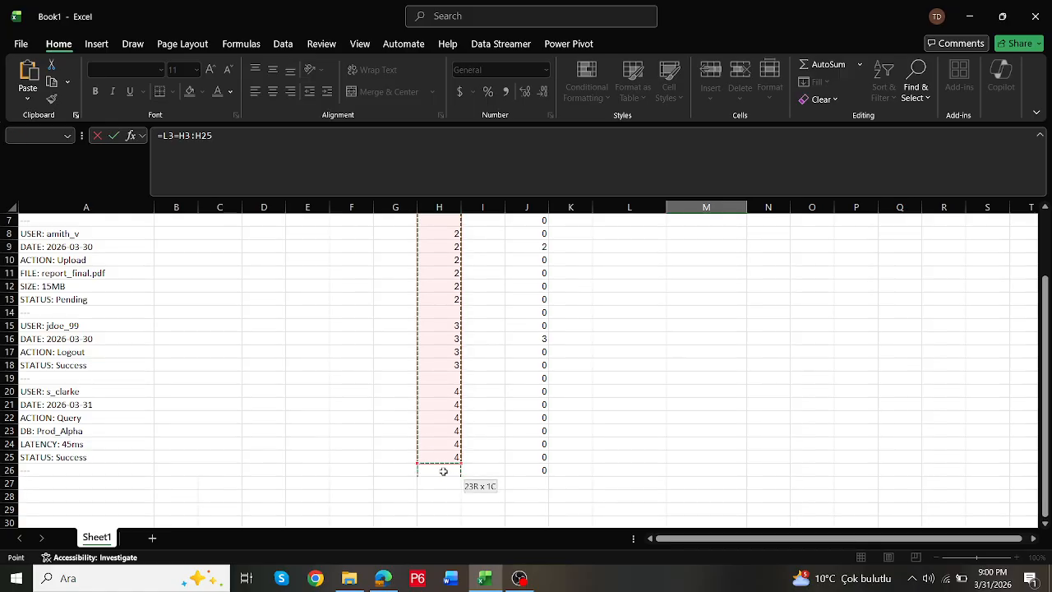
scroll(451, 465, "up", 2)
key("ctrl+Return")
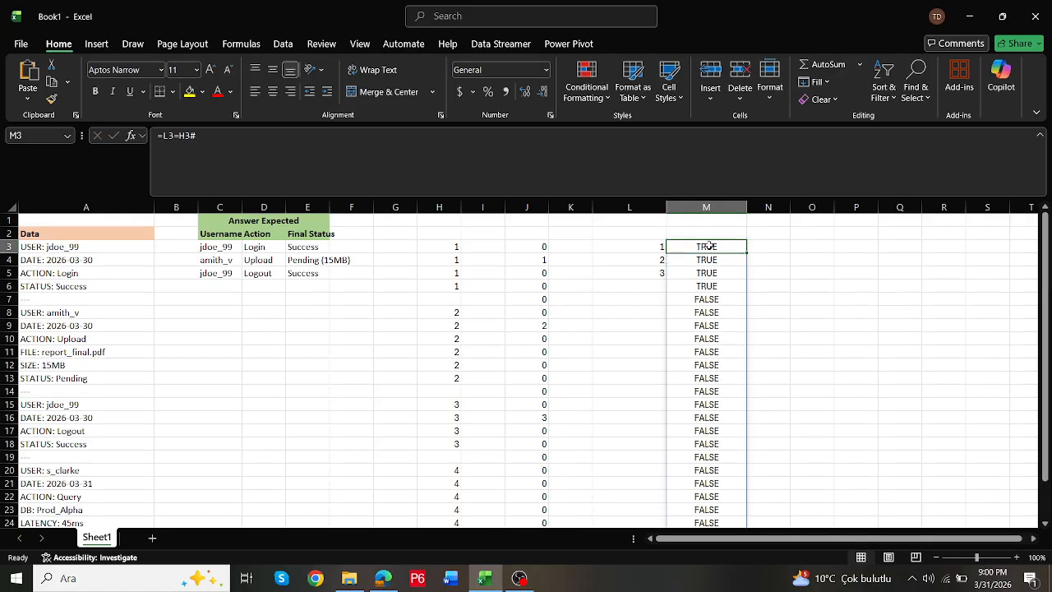
scroll(723, 329, "down", 5)
scroll(732, 329, "up", 5)
- Extract the first matching group's log rows by changing the M3 formula to =FILTER(A3:A26,L3=H3#)
left_click(161, 135)
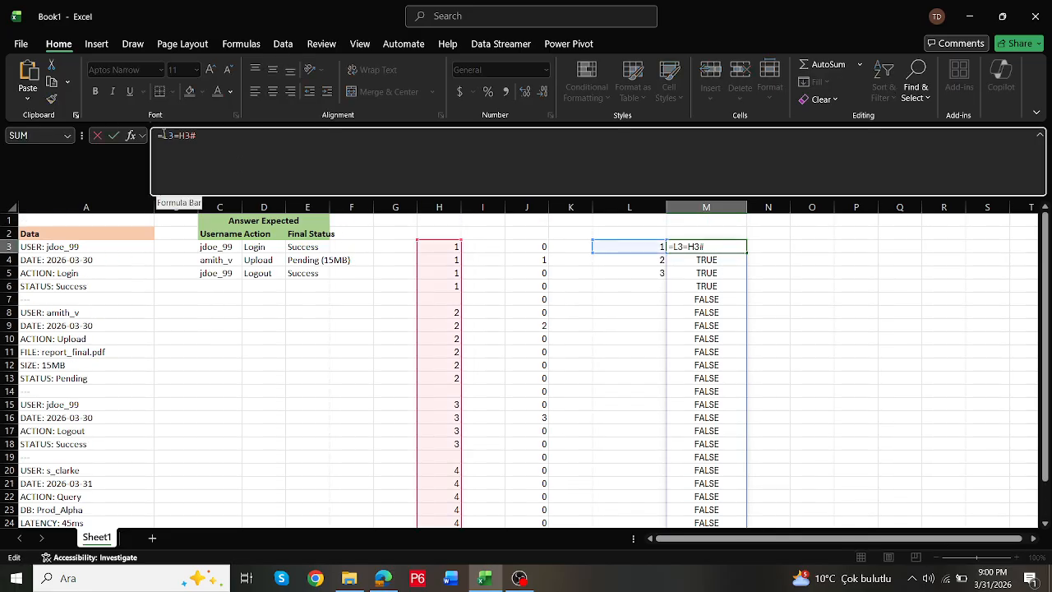
type("filter(")
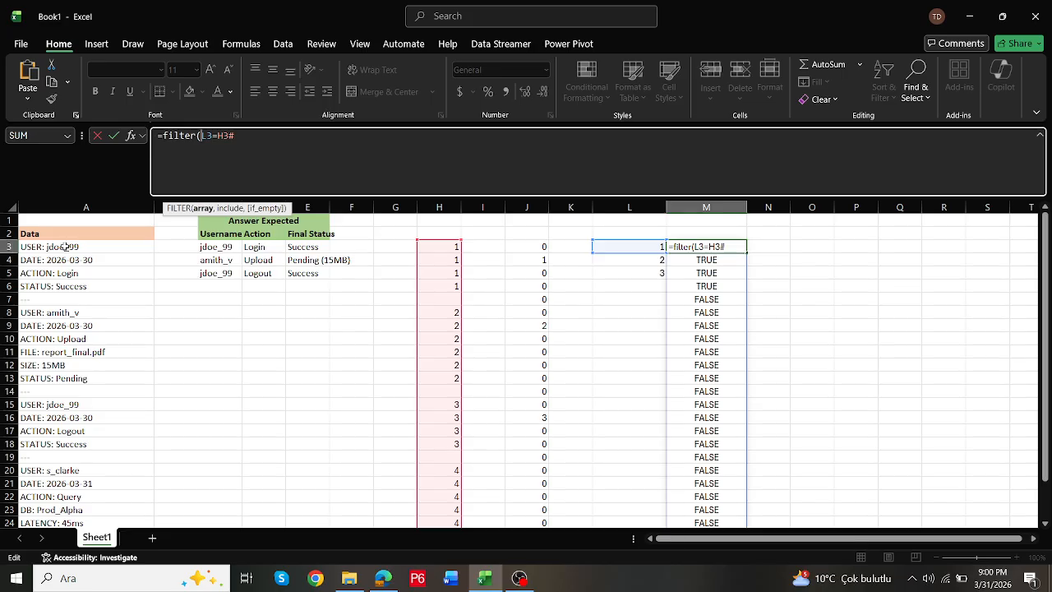
left_click_drag(66, 246, 70, 502)
type(",")
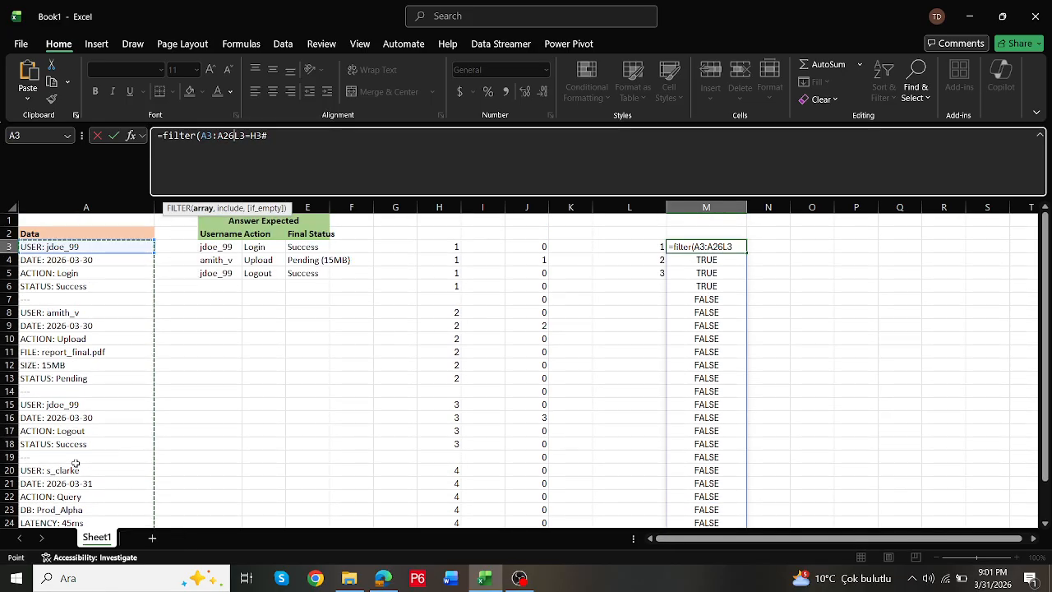
left_click(327, 131)
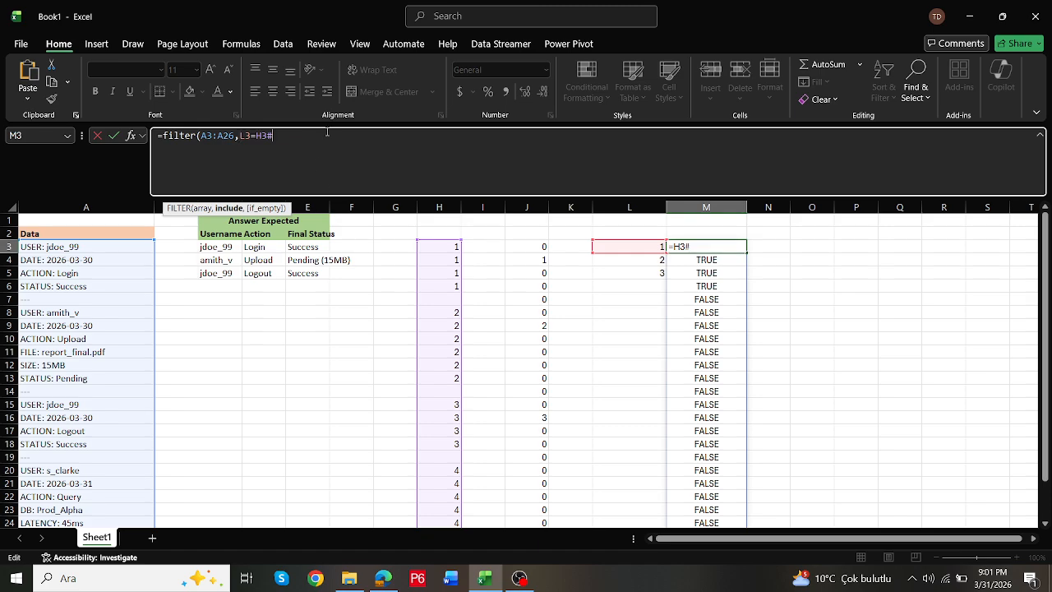
key("Return")
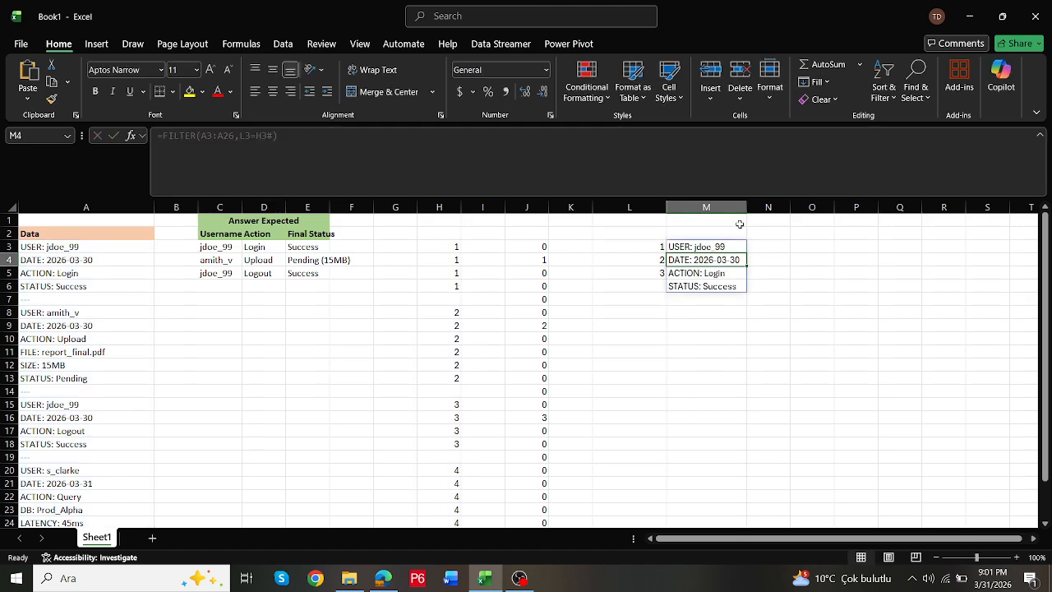
- Compare the log rows extracted in M3:M6 with the first expected answer row in C3:E3
left_click(717, 246)
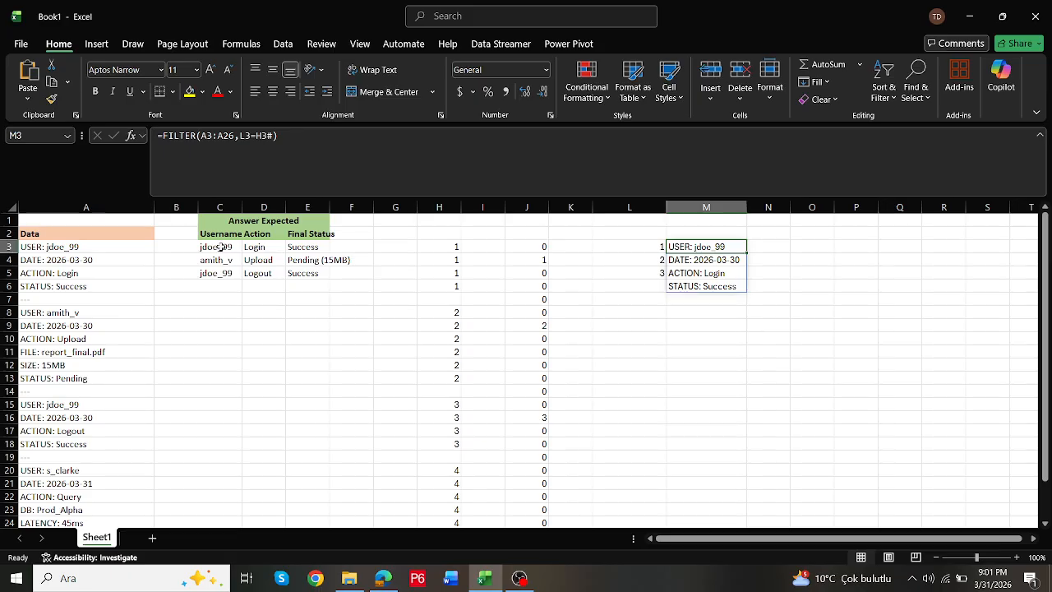
left_click_drag(222, 246, 311, 248)
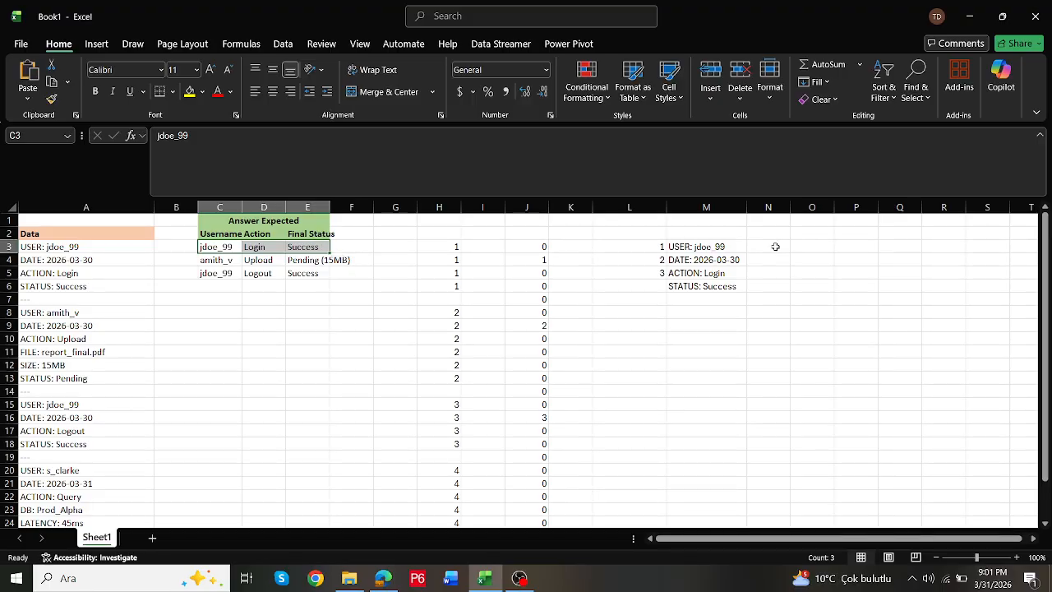
left_click(707, 249)
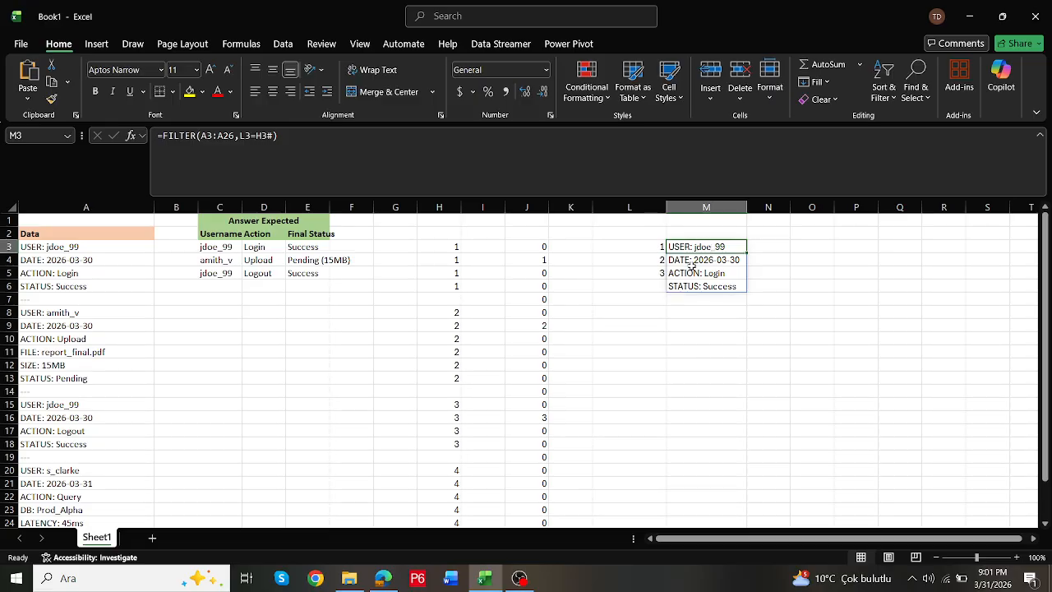
left_click(691, 274)
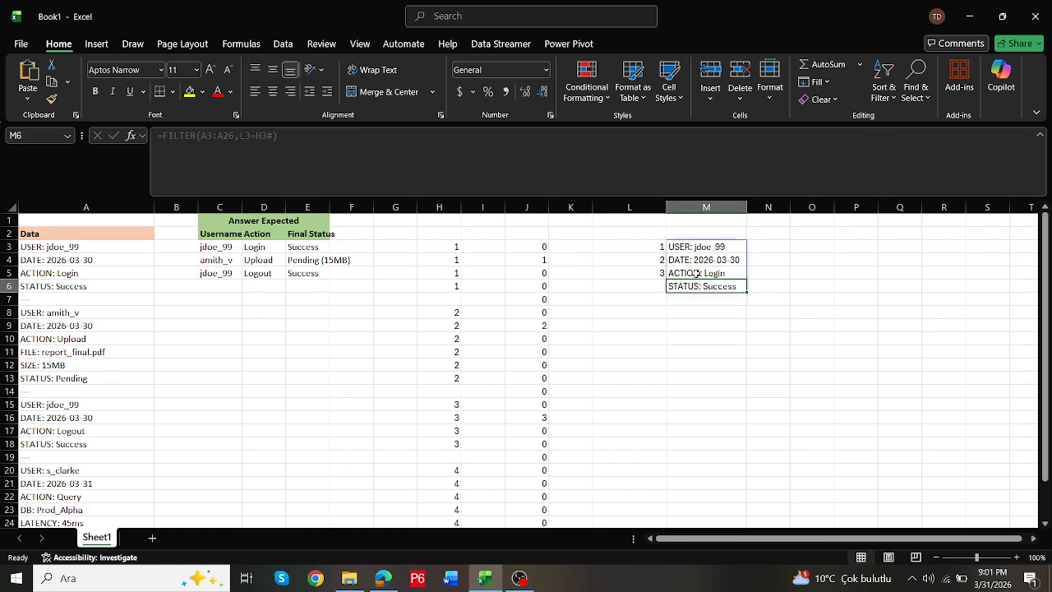
left_click(703, 247)
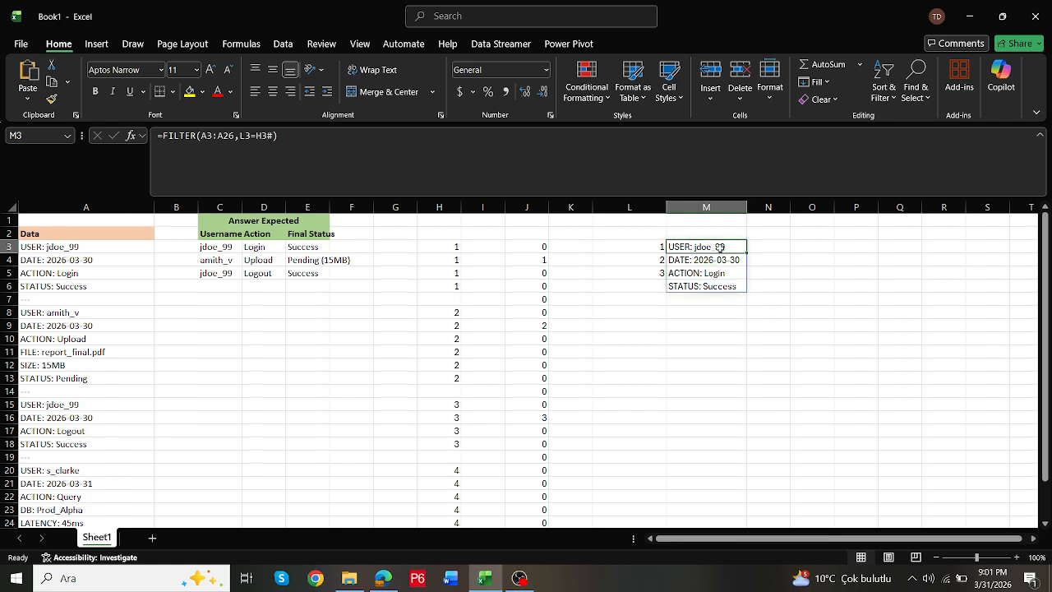
- Search the extracted rows for the user label by entering =SEARCH("user",M3#,1) in O3
left_click(801, 249)
type("=")
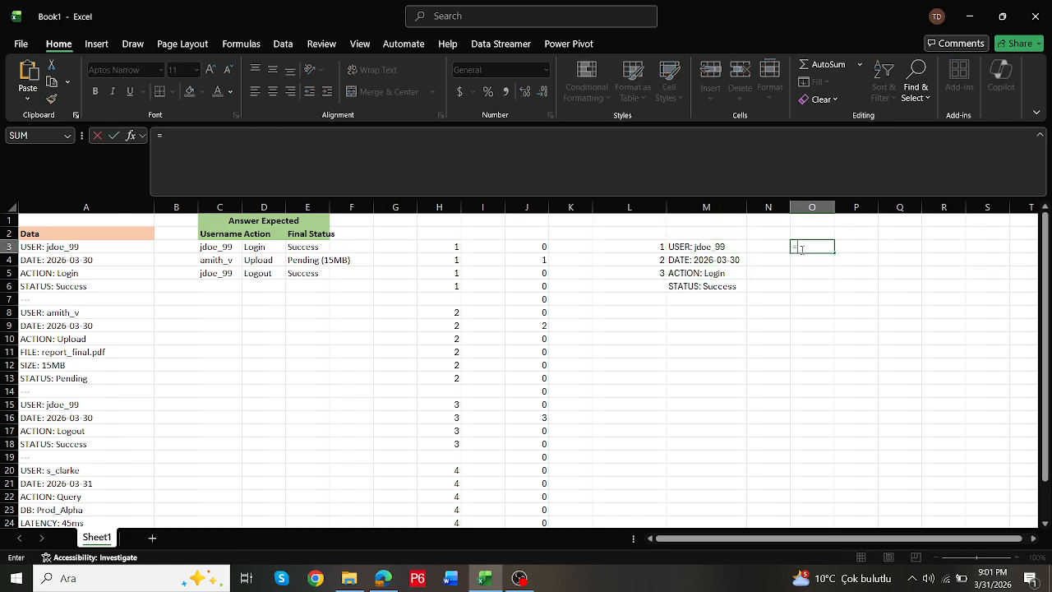
type("se")
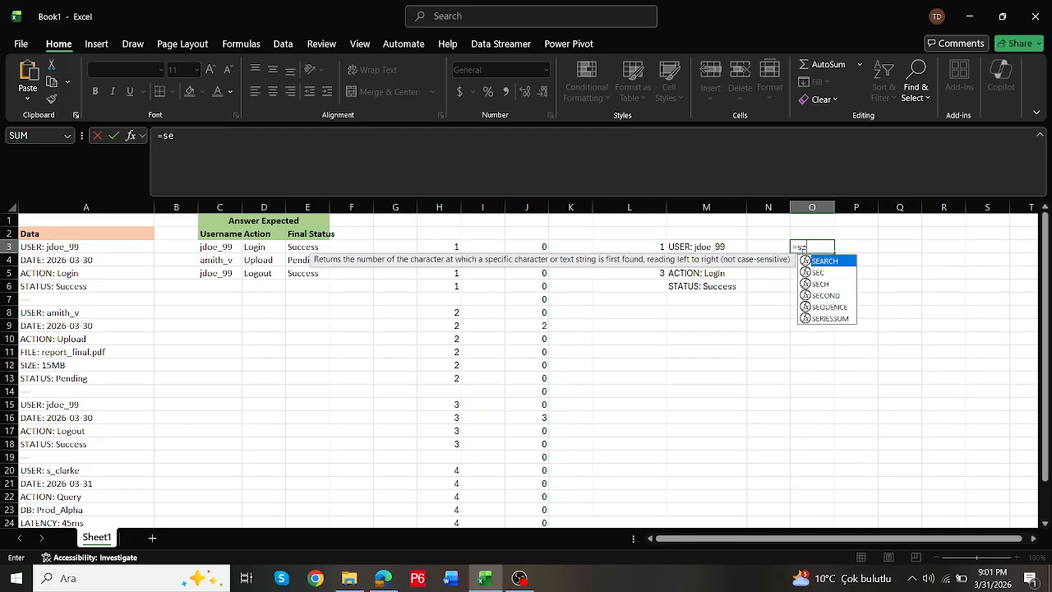
double_click(833, 263)
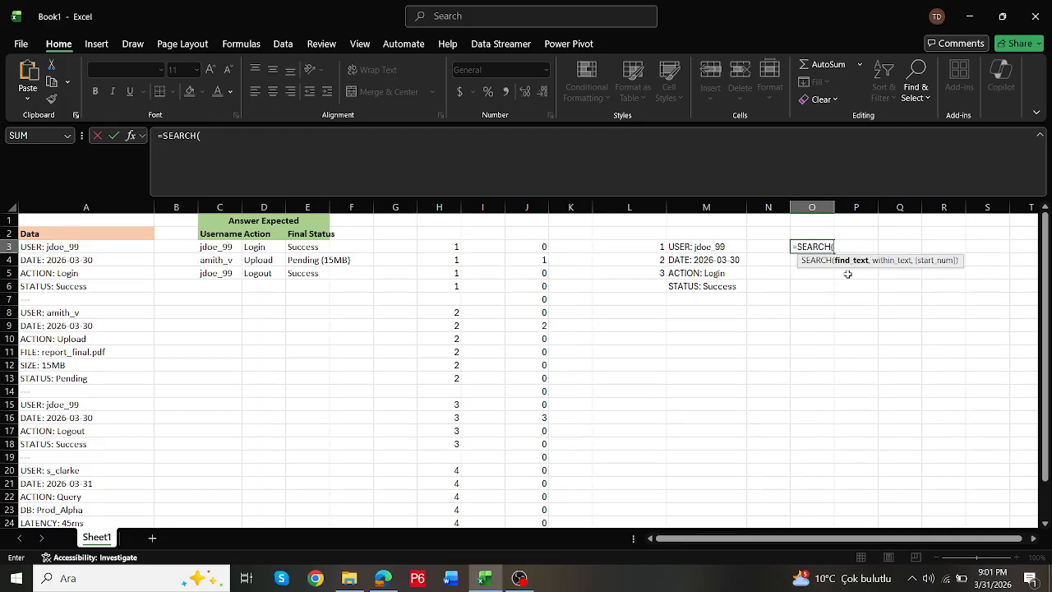
type("\"user\",")
left_click_drag(692, 249, 695, 286)
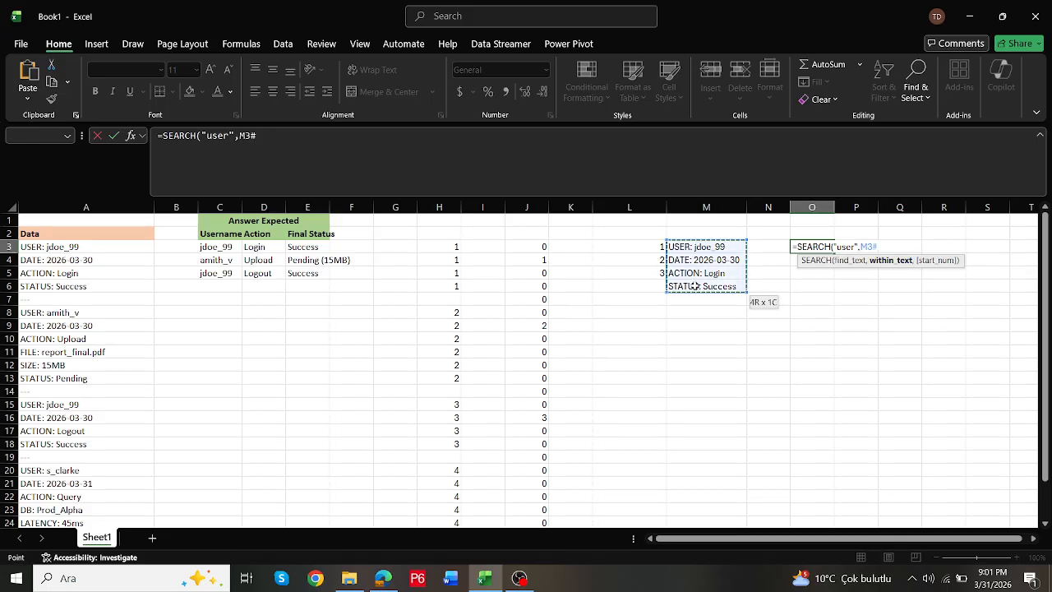
type(",1)")
key("Return")
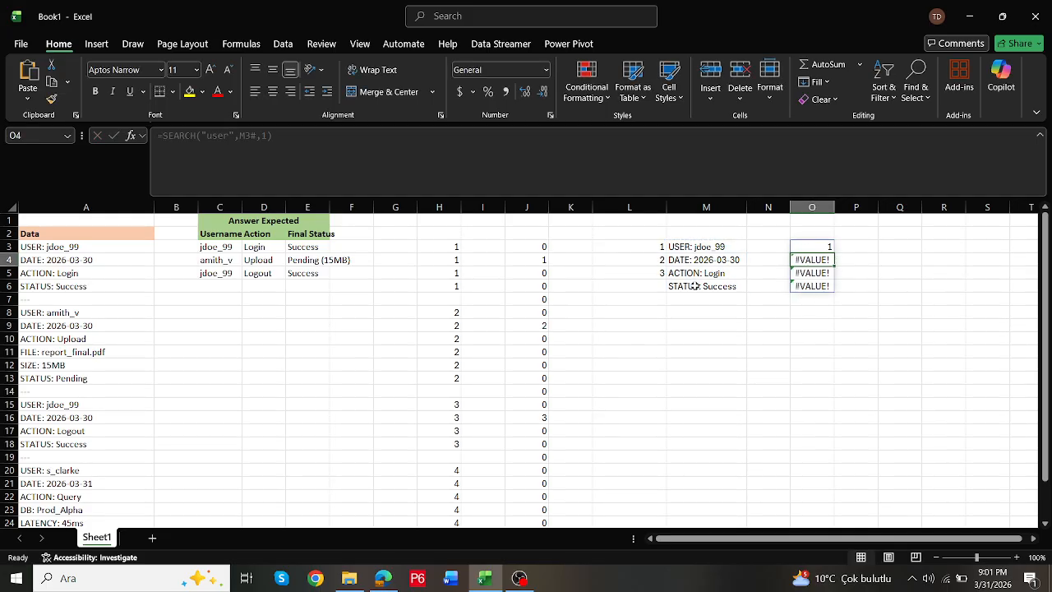
- Turn the O3 search into a TRUE/FALSE test by changing it to =ISNUMBER(SEARCH("user",M3#,1))
key("Up")
left_click(162, 134)
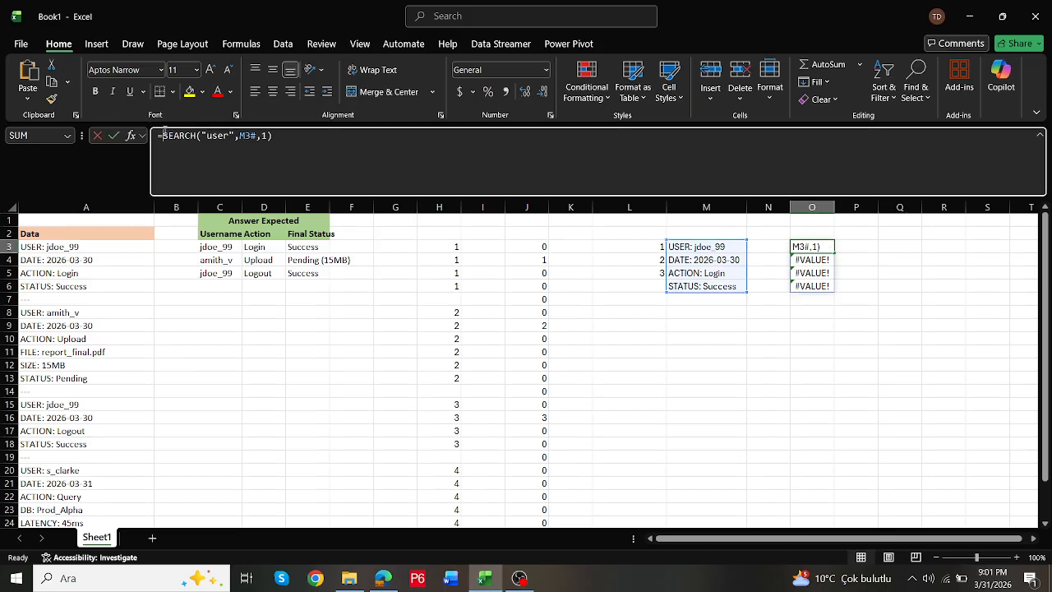
type("isnum")
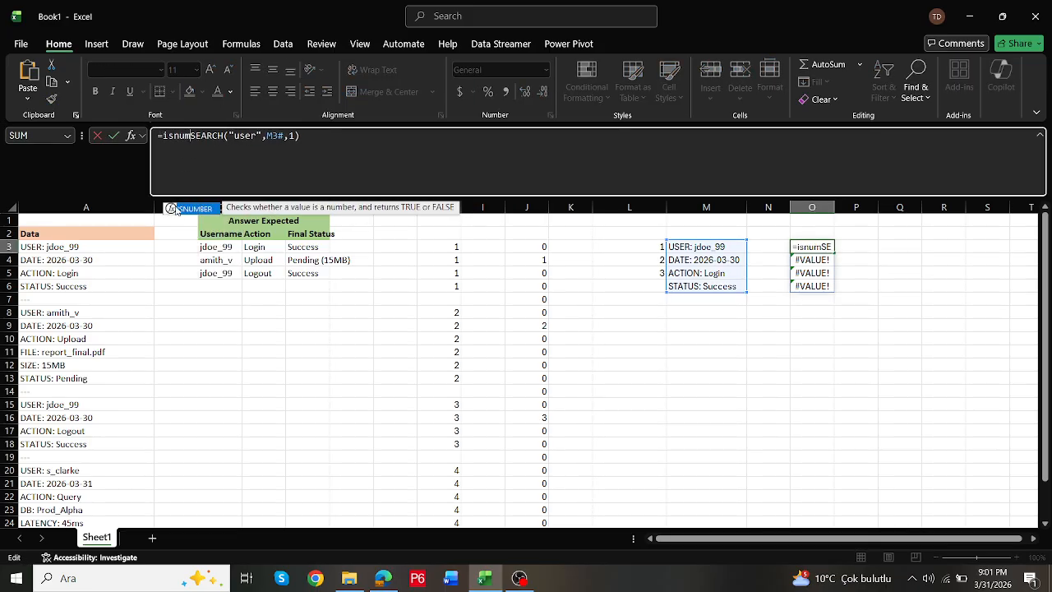
double_click(196, 211)
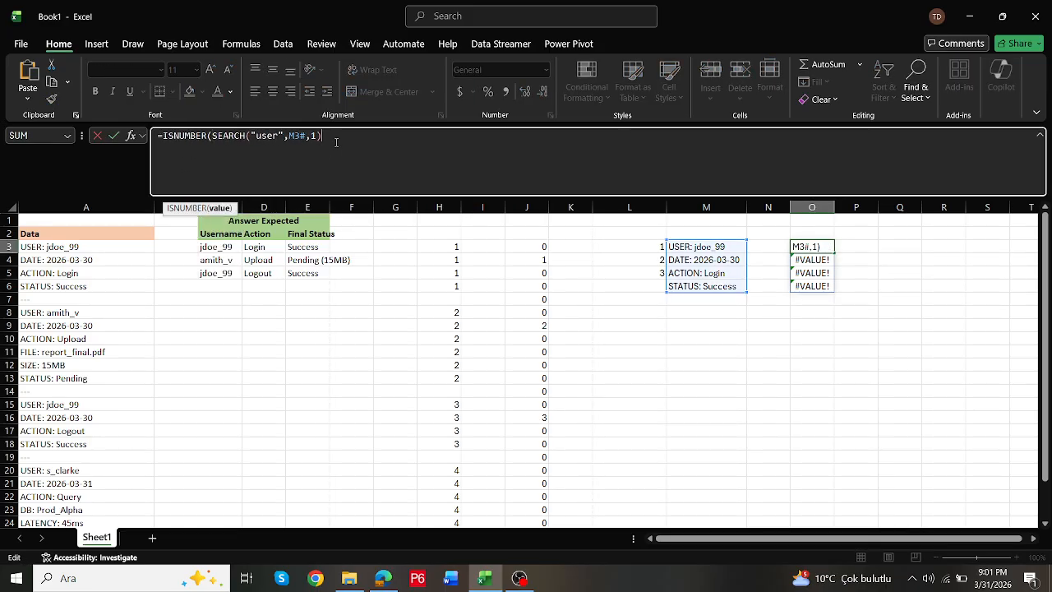
type(")")
key("Return")
- Keep only the user row by changing the O3 formula to =FILTER(M3#,ISNUMBER(SEARCH("user",M3#,1)))
left_click(163, 137)
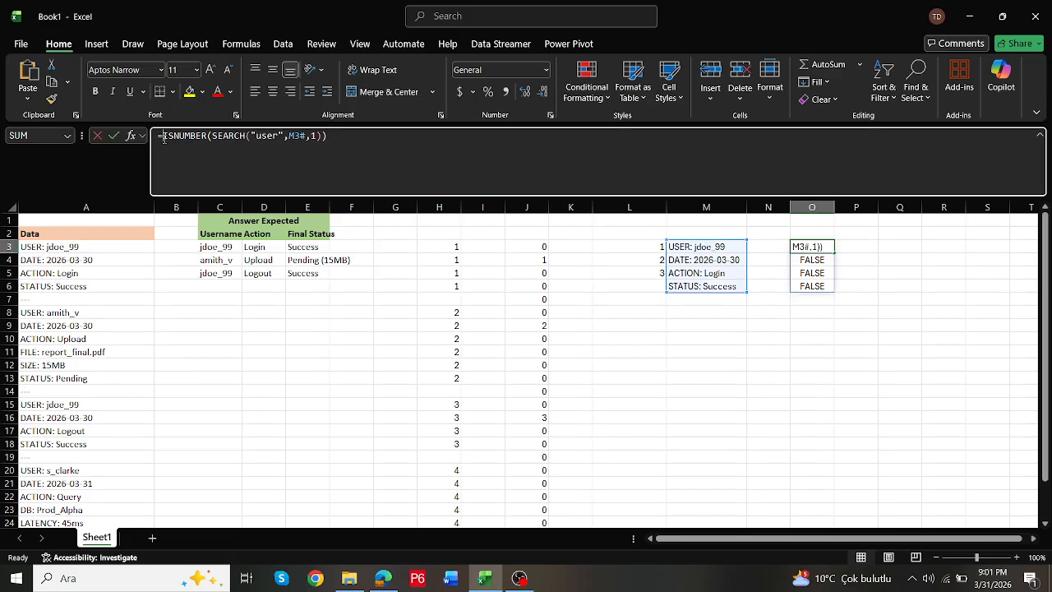
type("filter")
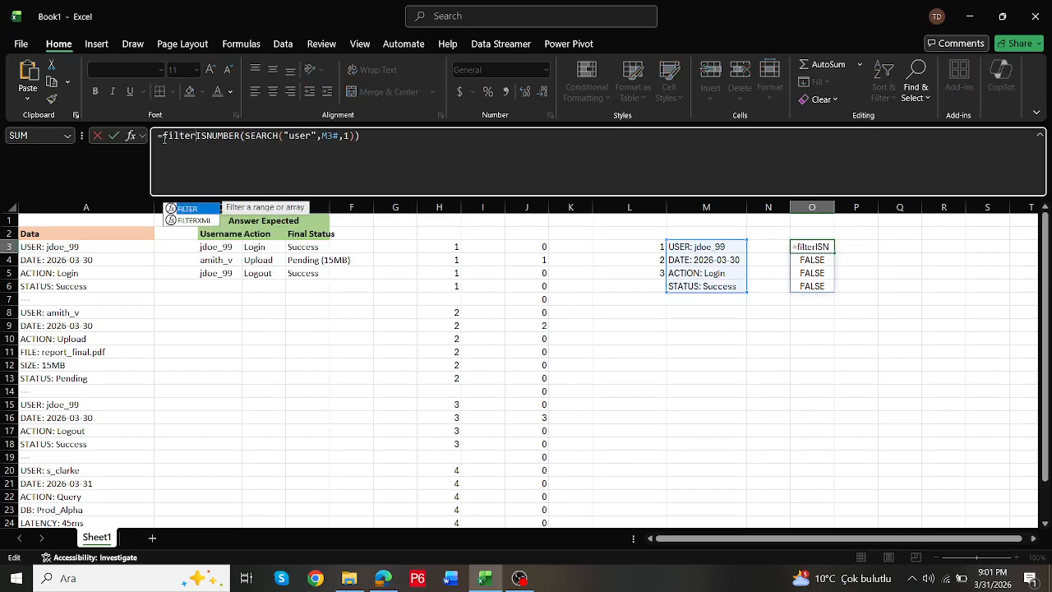
type("(")
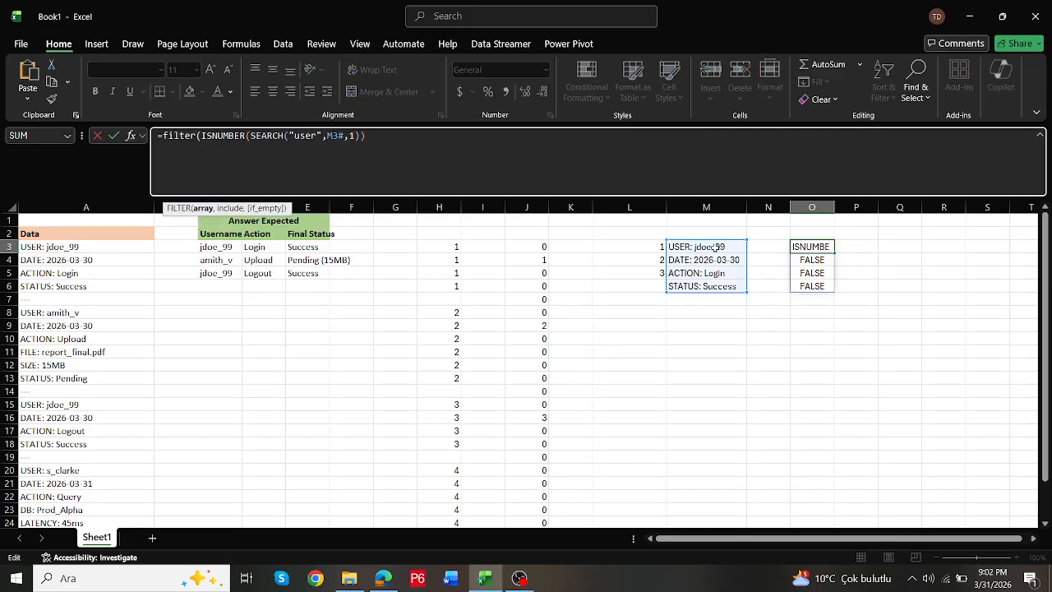
left_click_drag(698, 247, 728, 281)
type(",")
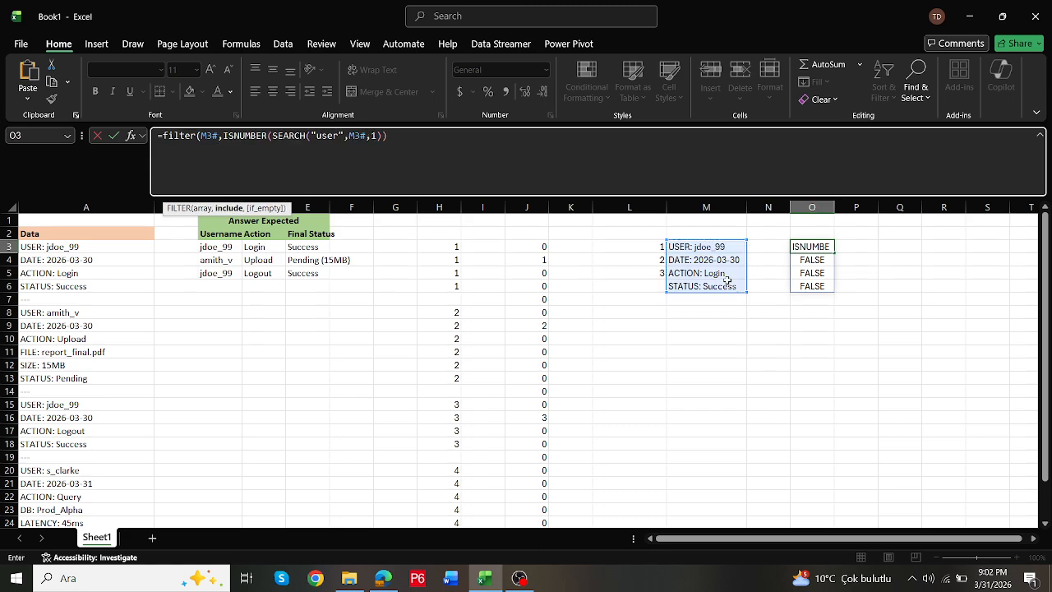
left_click(581, 172)
key("ctrl+Return")
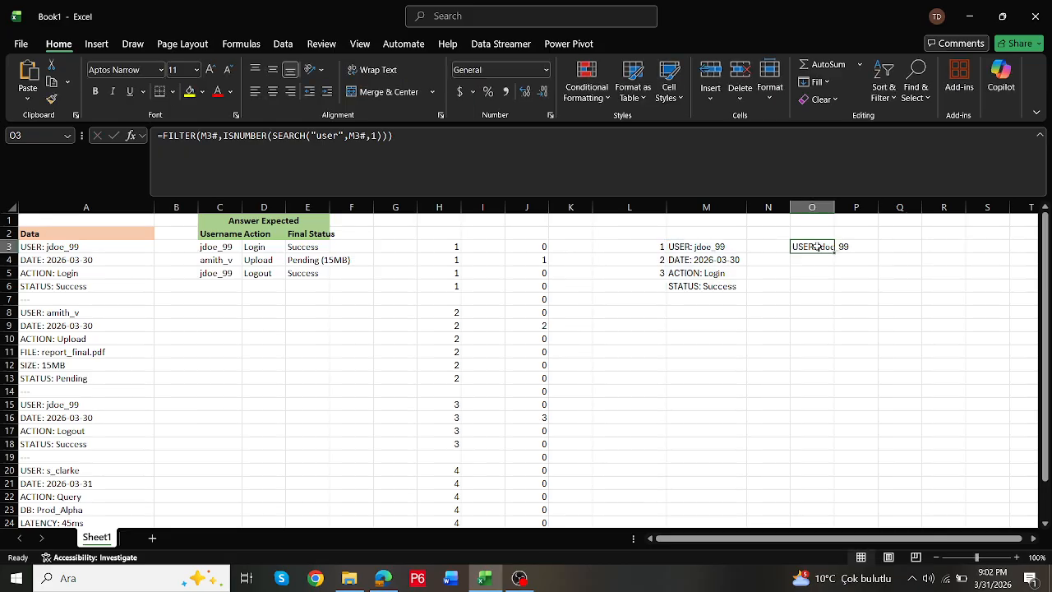
- Widen column O so the filtered user row fits inside its cell
left_click(165, 134)
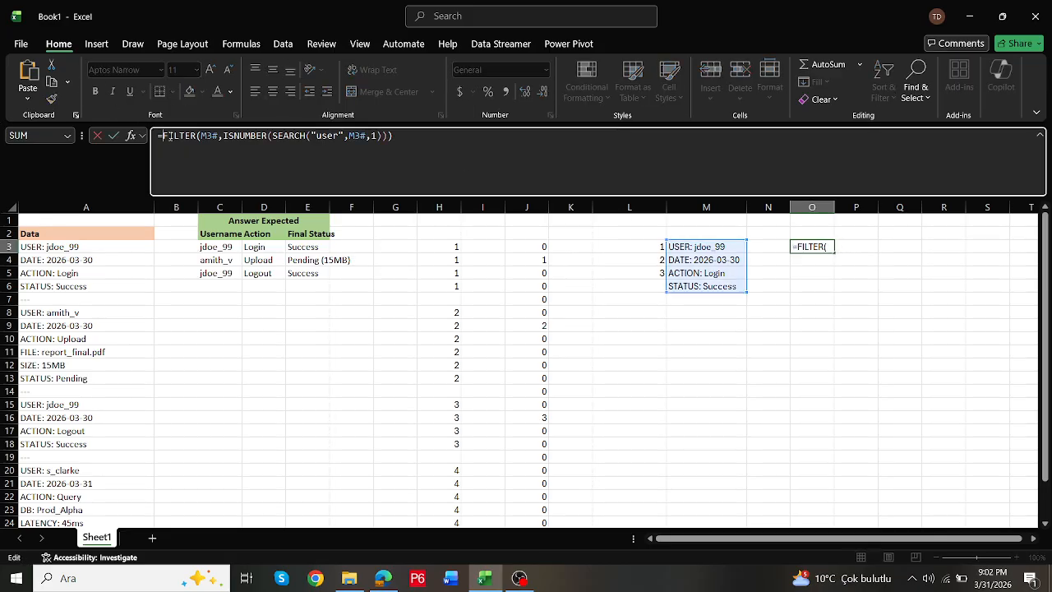
key("Escape")
left_click_drag(833, 208, 891, 207)
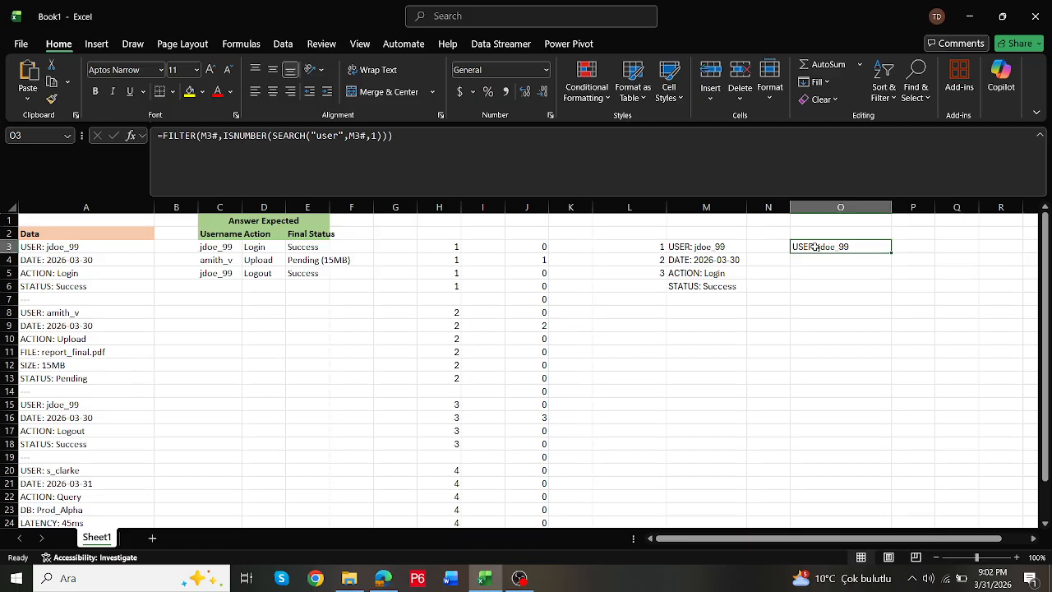
- Wrap the O3 FILTER formula in TEXTAFTER with delimiter ":" to extract the username, and check it against the expected answer
left_click(175, 155)
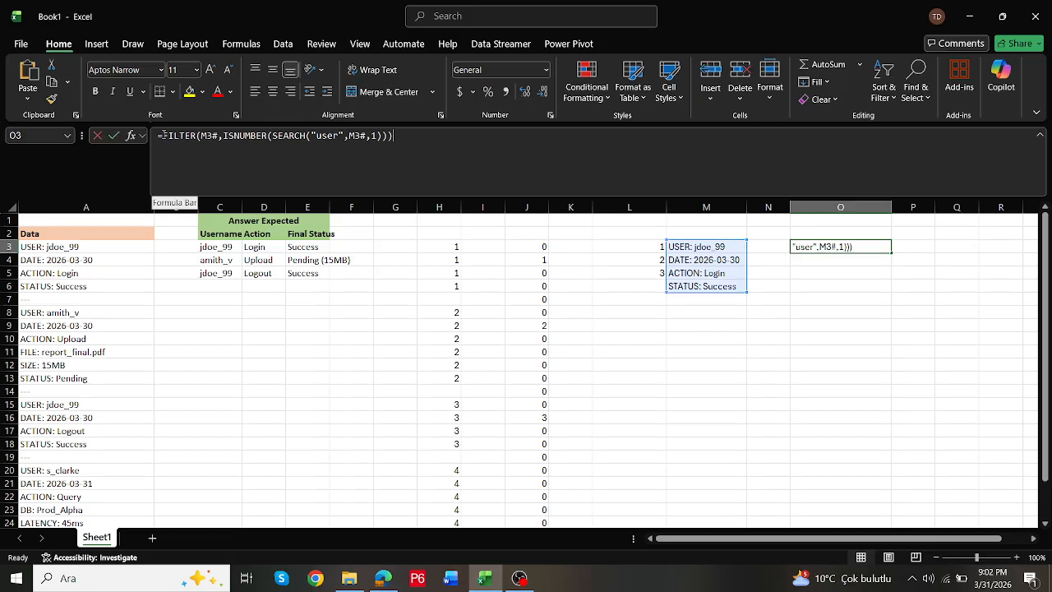
type("tex")
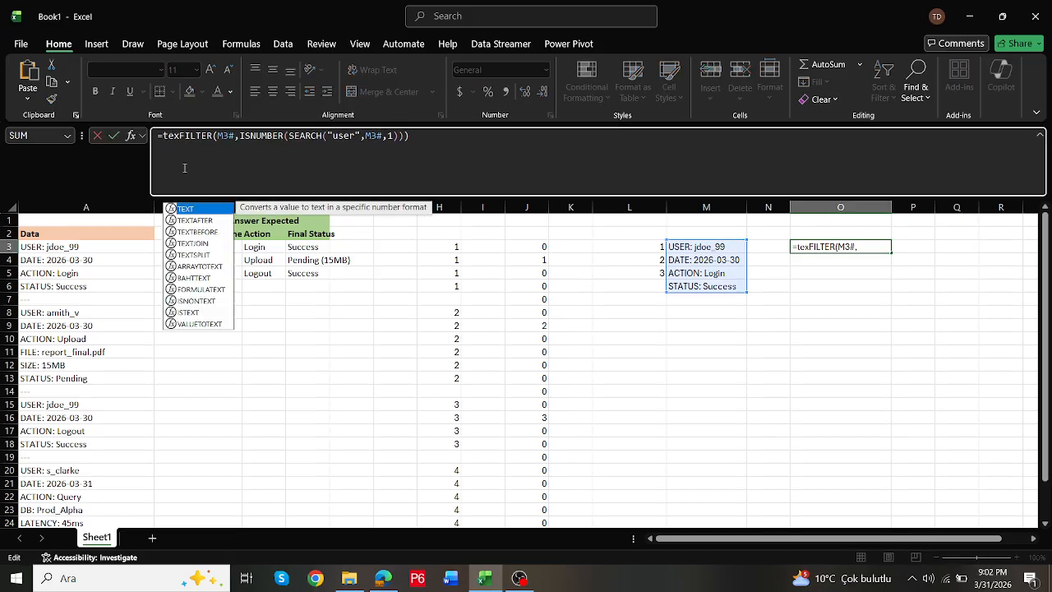
double_click(197, 222)
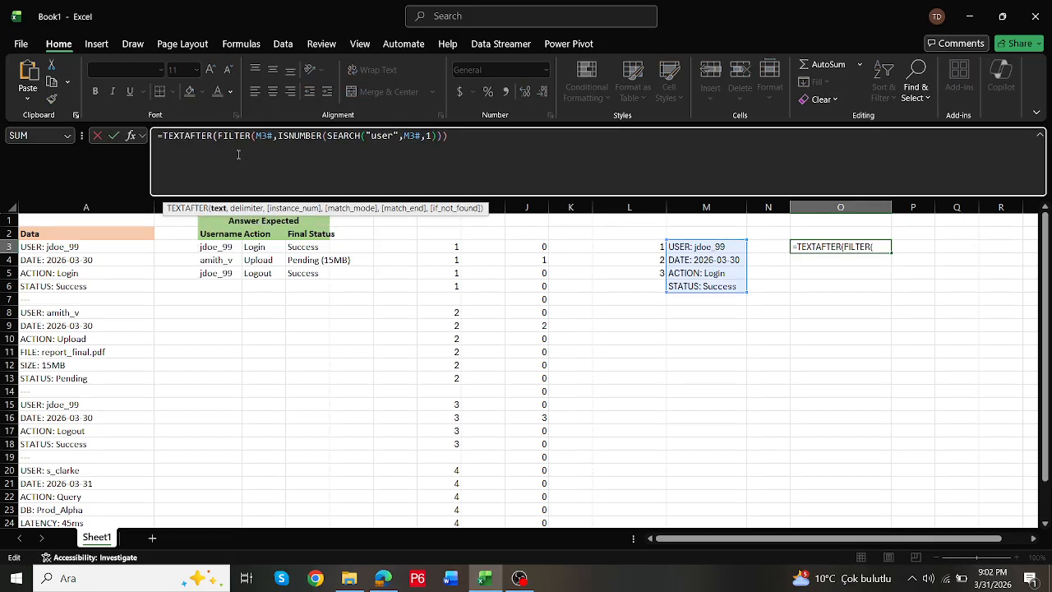
left_click(523, 142)
type(",")
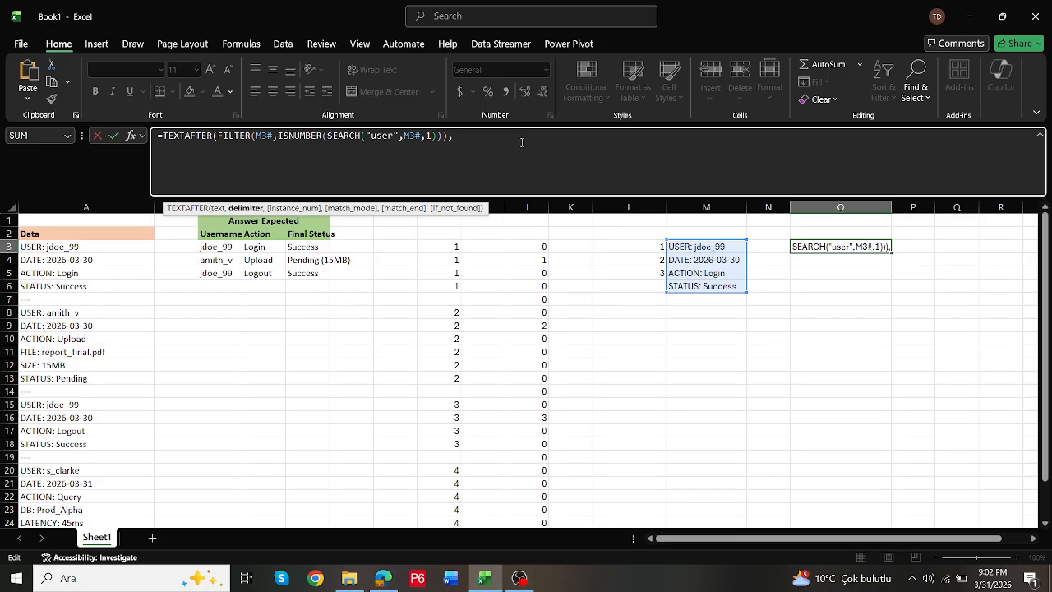
type("\":\")")
key("Return")
key("Up")
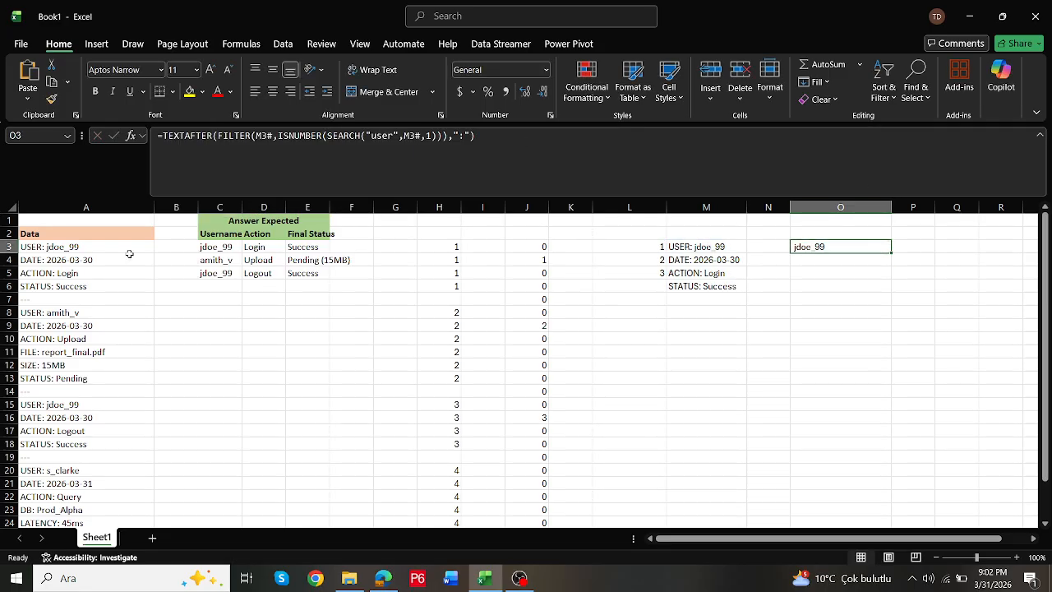
left_click(227, 247)
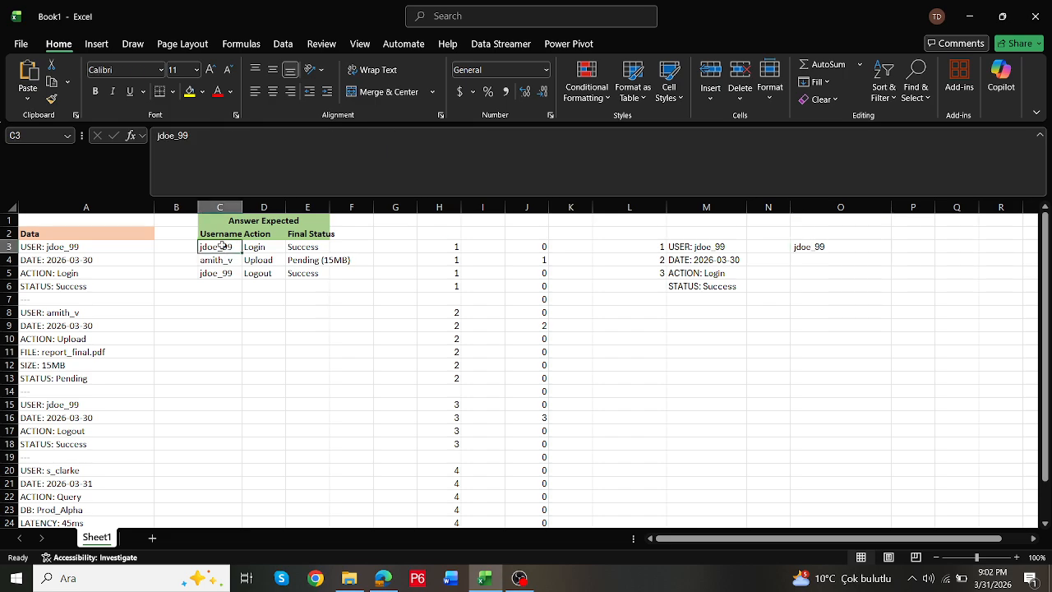
left_click(826, 246)
- Copy the O3 formula text unchanged into P3
double_click(827, 247)
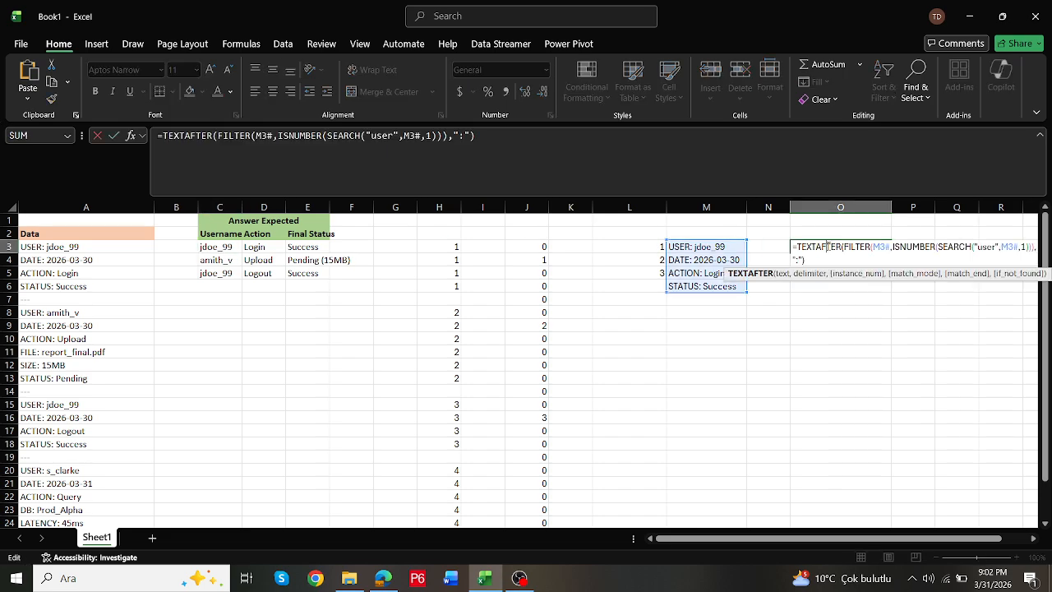
key("Escape")
left_click_drag(567, 148, 2, 105)
key("ctrl+c")
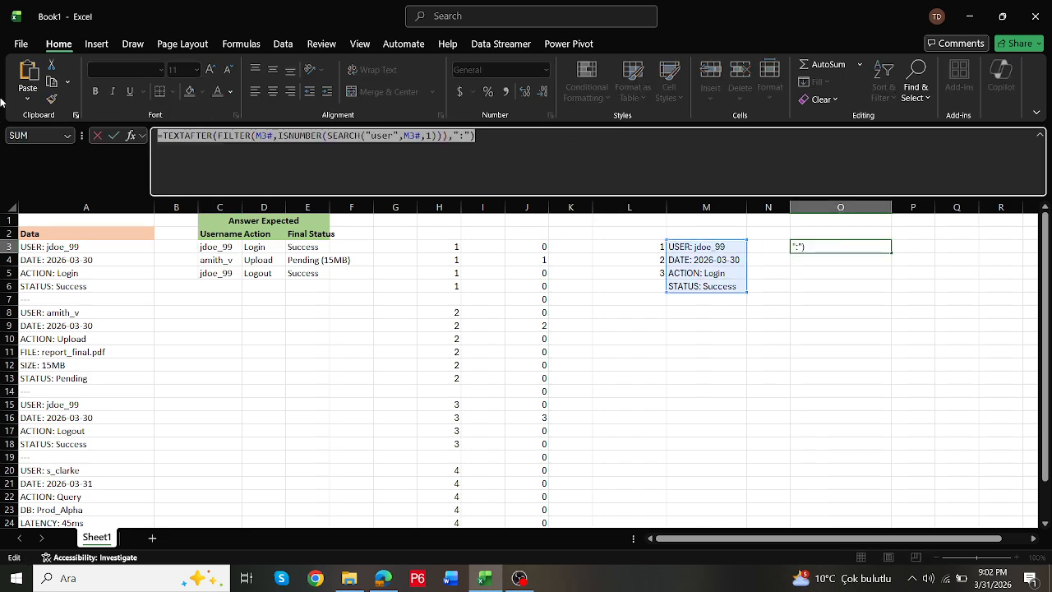
key("Escape")
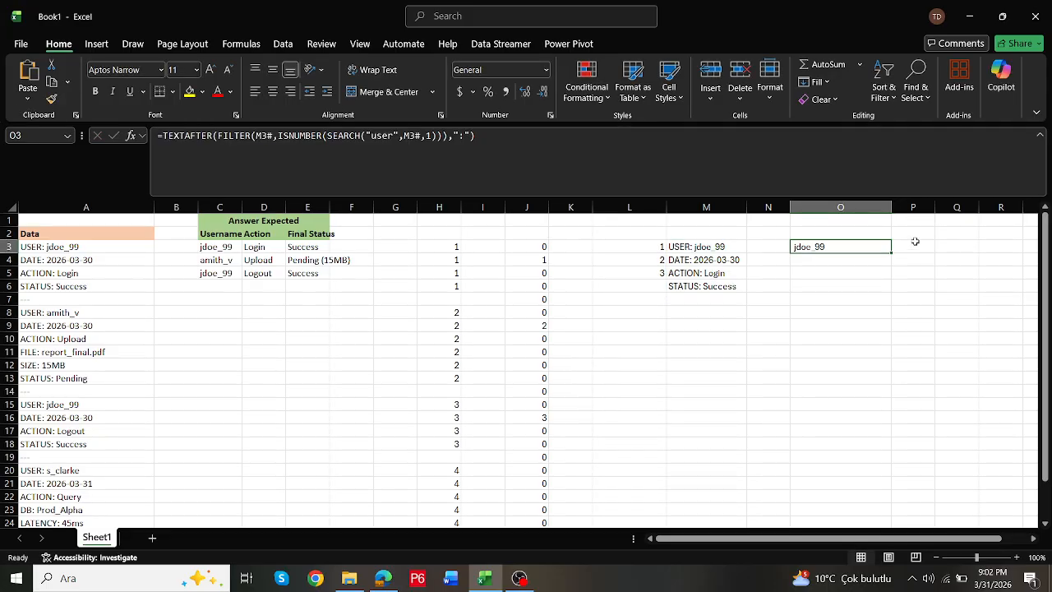
double_click(912, 246)
key("ctrl+v")
key("ctrl+Return")
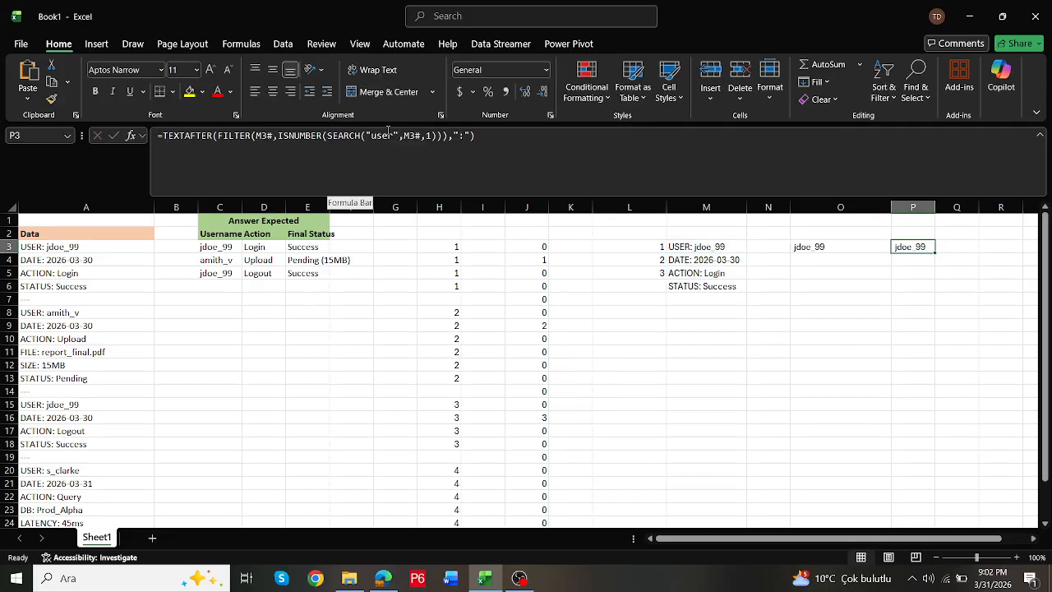
- Replace the search text in the P3 formula with "action" and check the result against the expected Action column
left_click(391, 136)
key("BackSpace")
key("BackSpace")
key("BackSpace")
key("BackSpace")
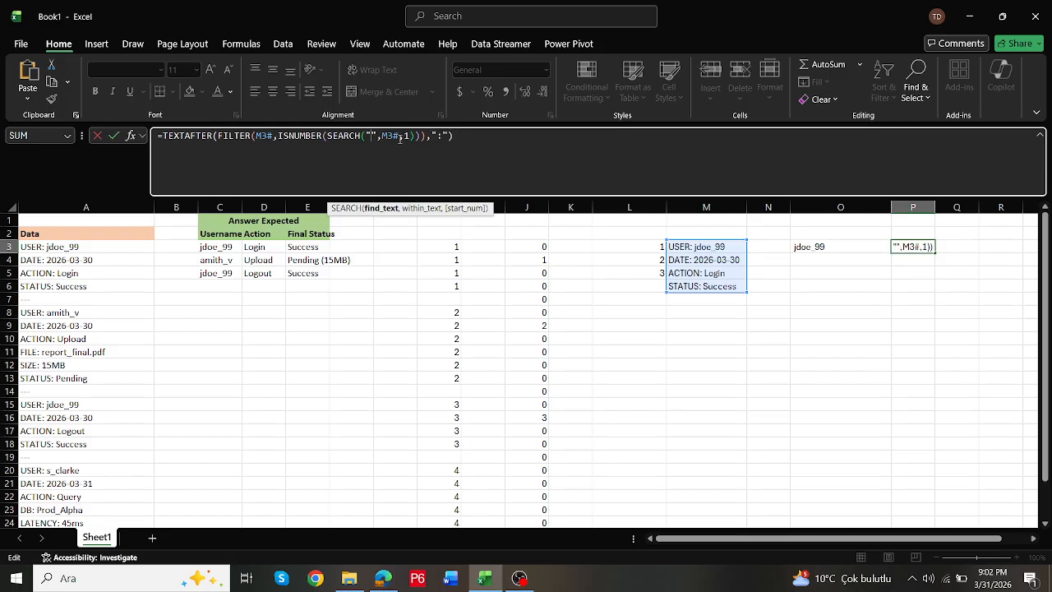
type("action")
key("Return")
key("Up")
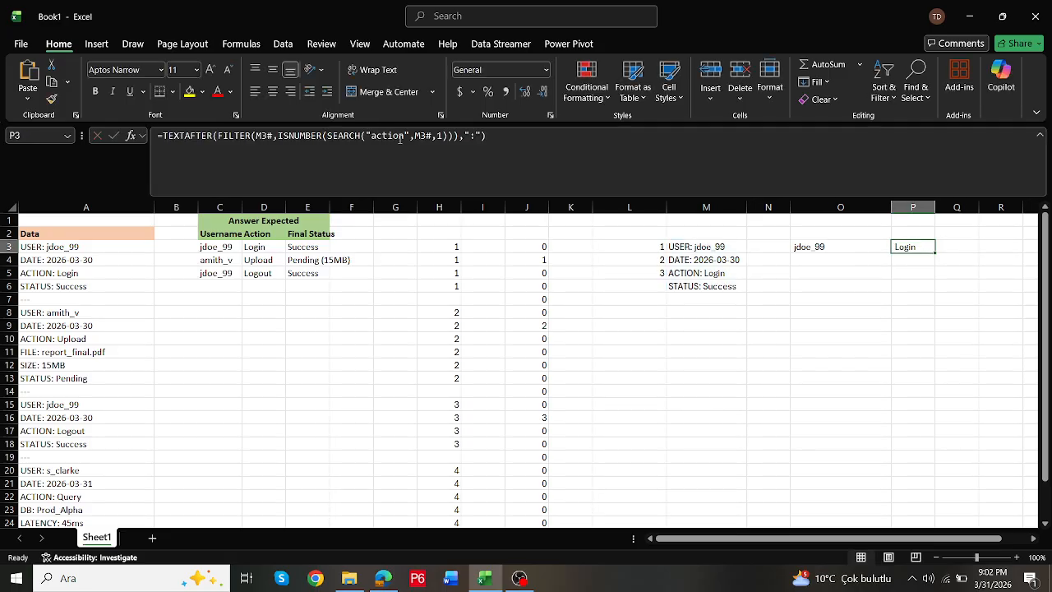
left_click(266, 246)
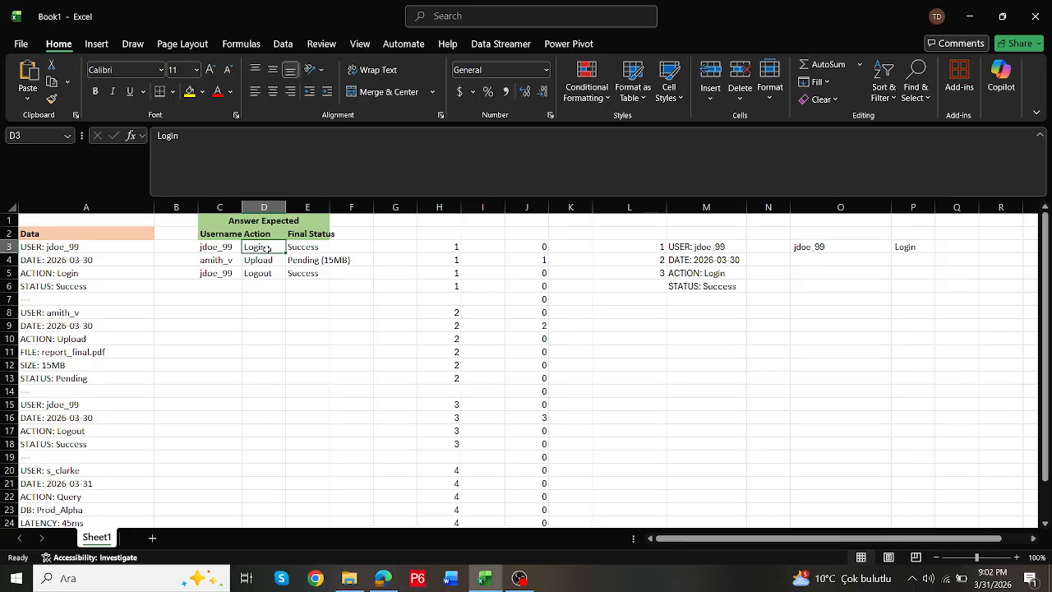
left_click(923, 250)
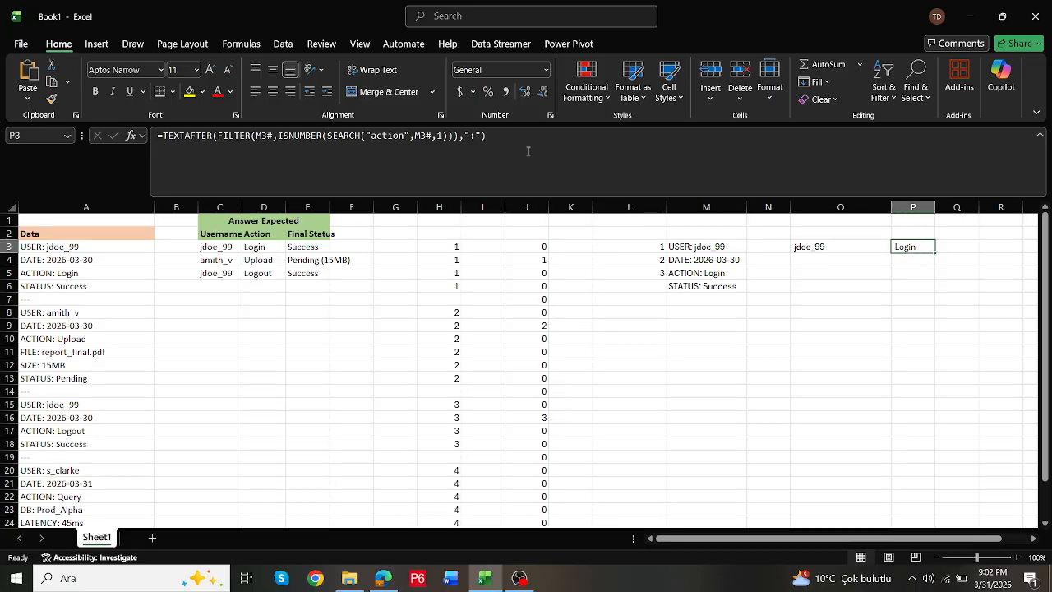
- Copy the P3 formula text unchanged into Q3
left_click(529, 150)
key("ctrl+a")
key("ctrl+c")
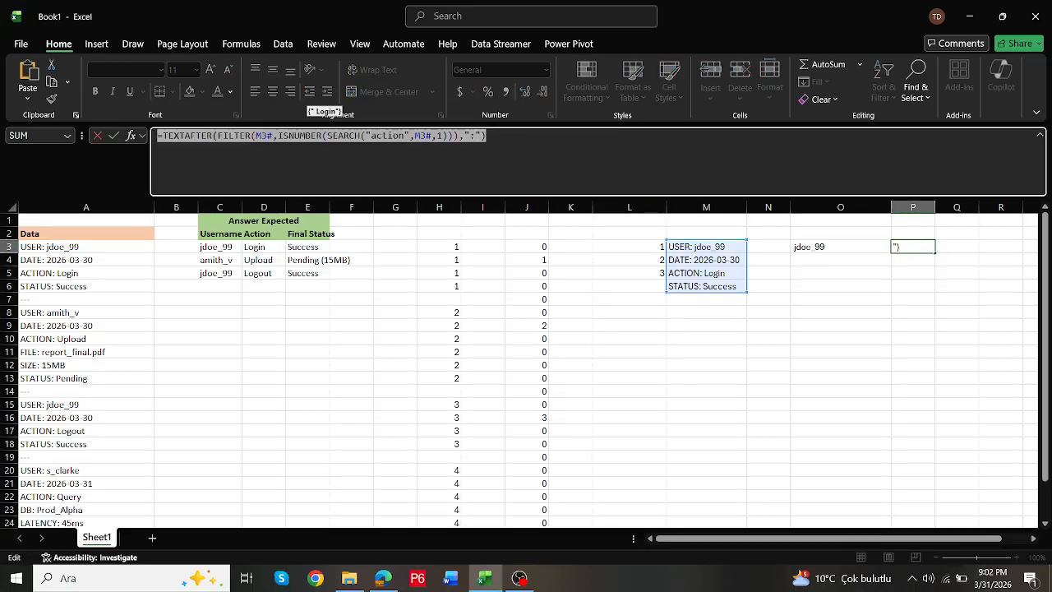
key("Escape")
left_click(962, 245)
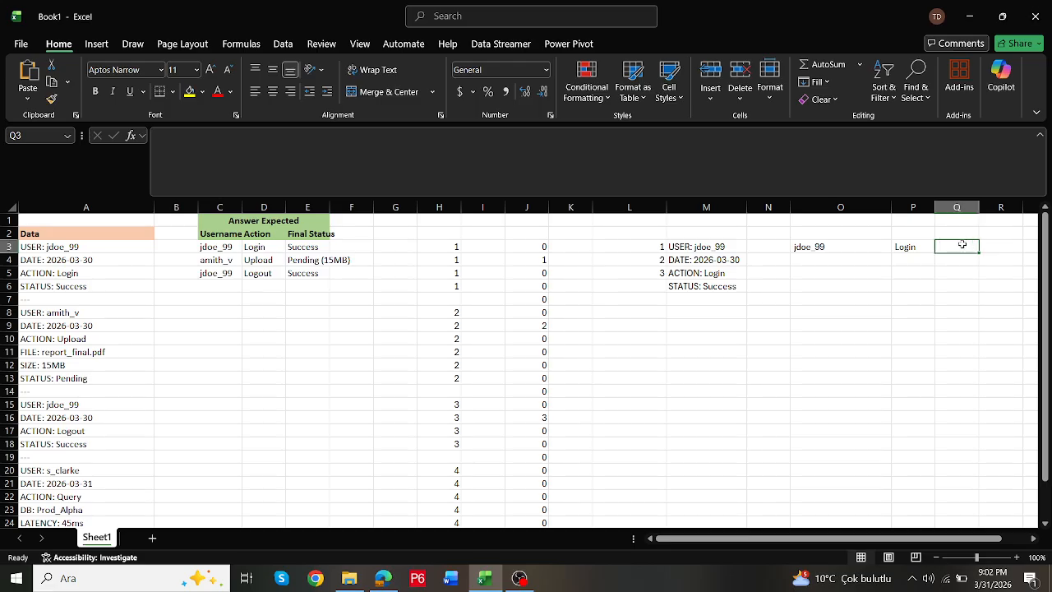
key("ctrl+v")
key("Return")
left_click(962, 245)
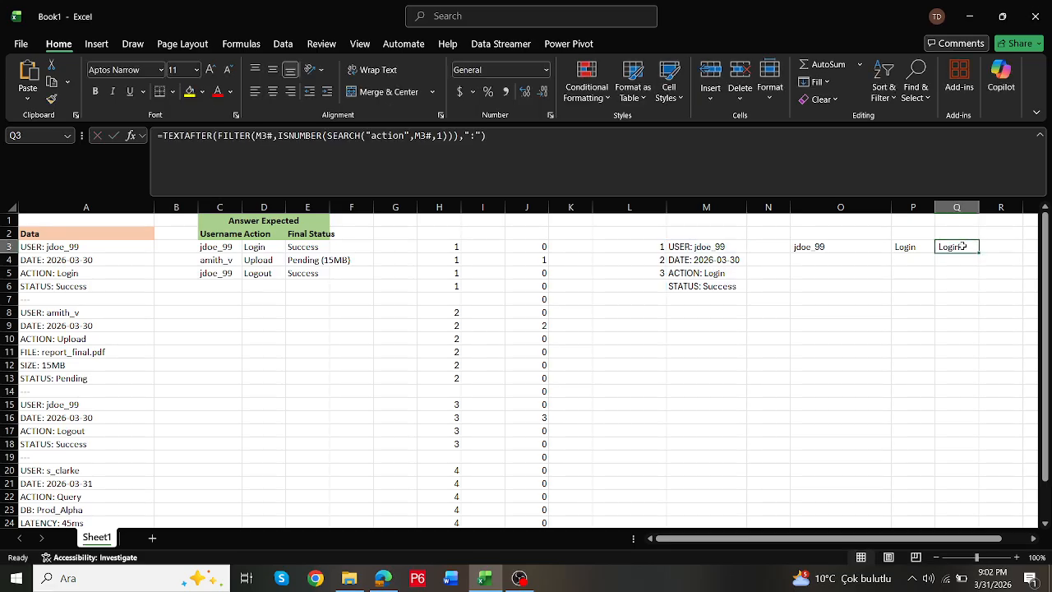
- Replace the search text in the Q3 formula with "status" to extract the final status
left_click(411, 135)
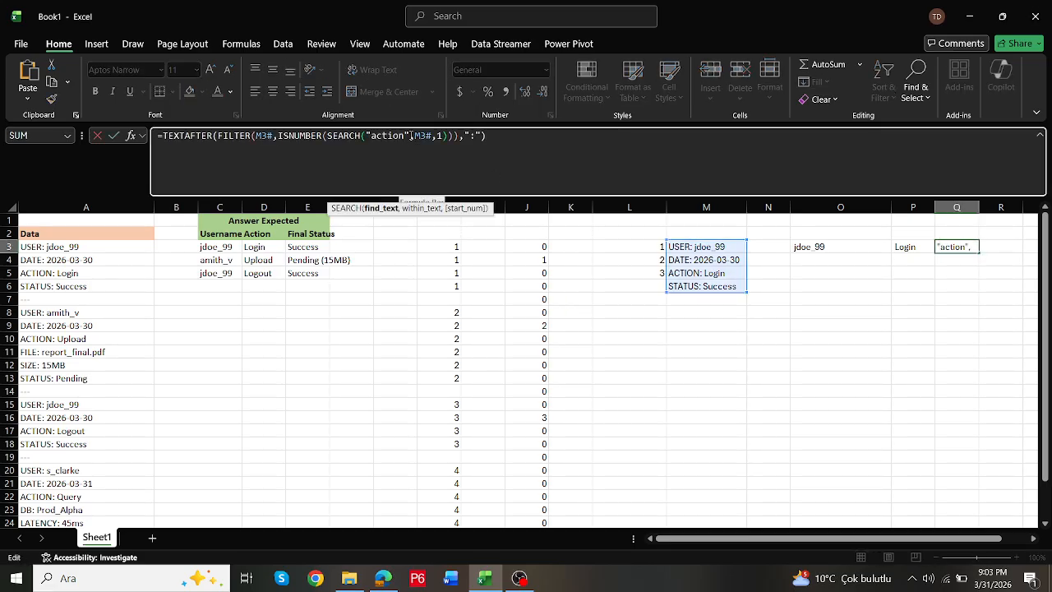
key("BackSpace")
key("BackSpace")
key("BackSpace")
key("BackSpace")
key("BackSpace")
key("BackSpace")
type("stat")
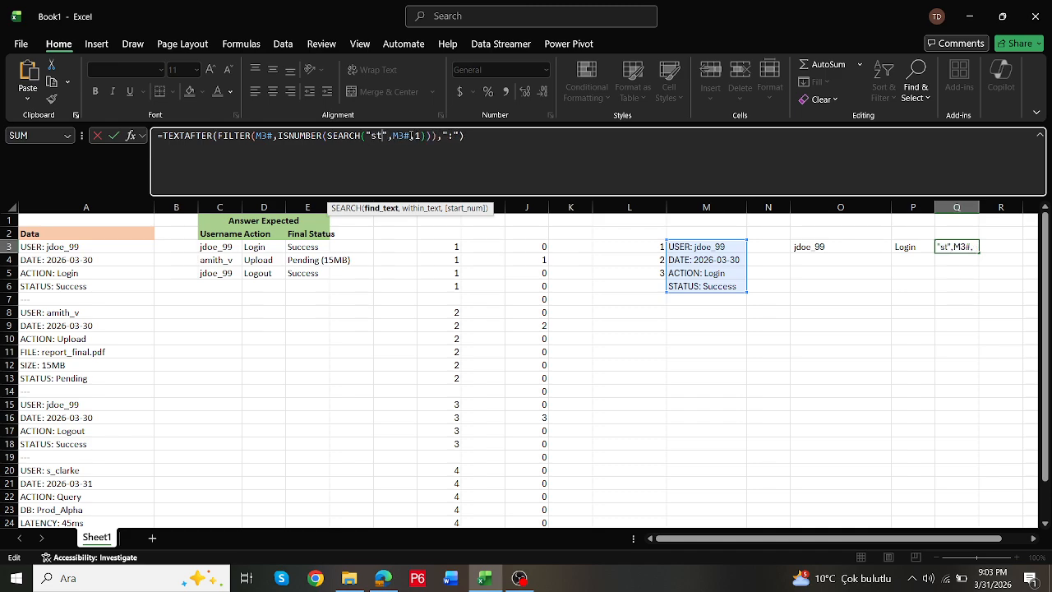
type("us")
key("ctrl+Return")
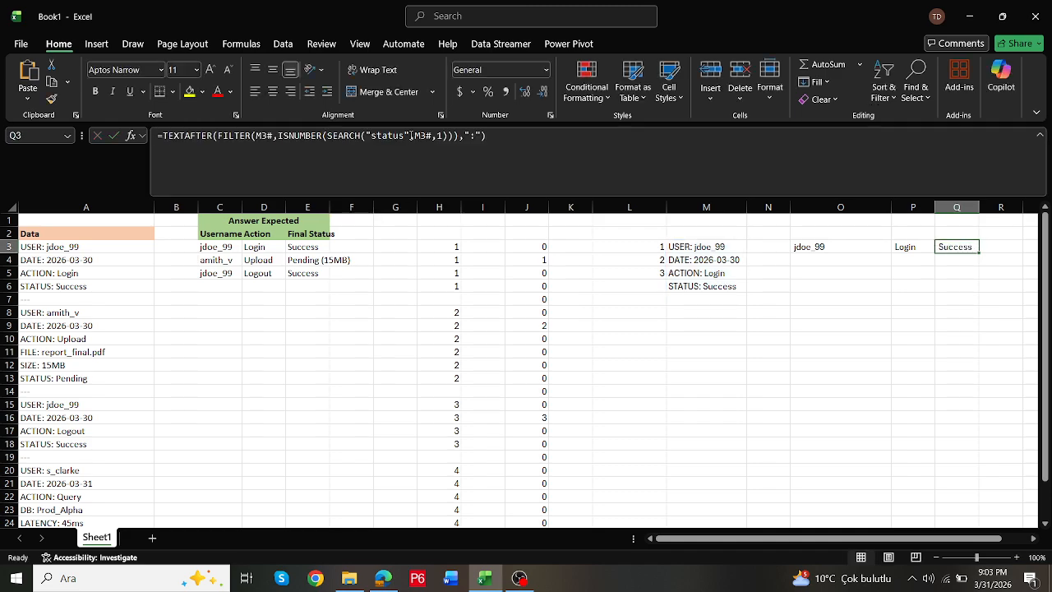
- Narrow column O to fit the username, and review the extraction formulas in row 3
left_click_drag(892, 207, 836, 207)
double_click(853, 247)
key("Escape")
double_click(910, 246)
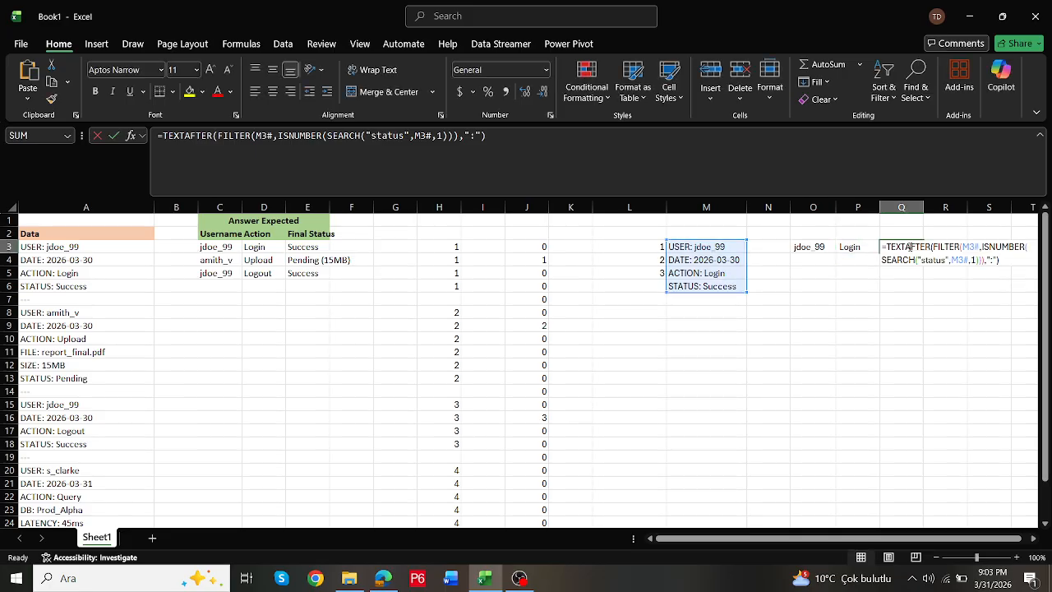
key("Escape")
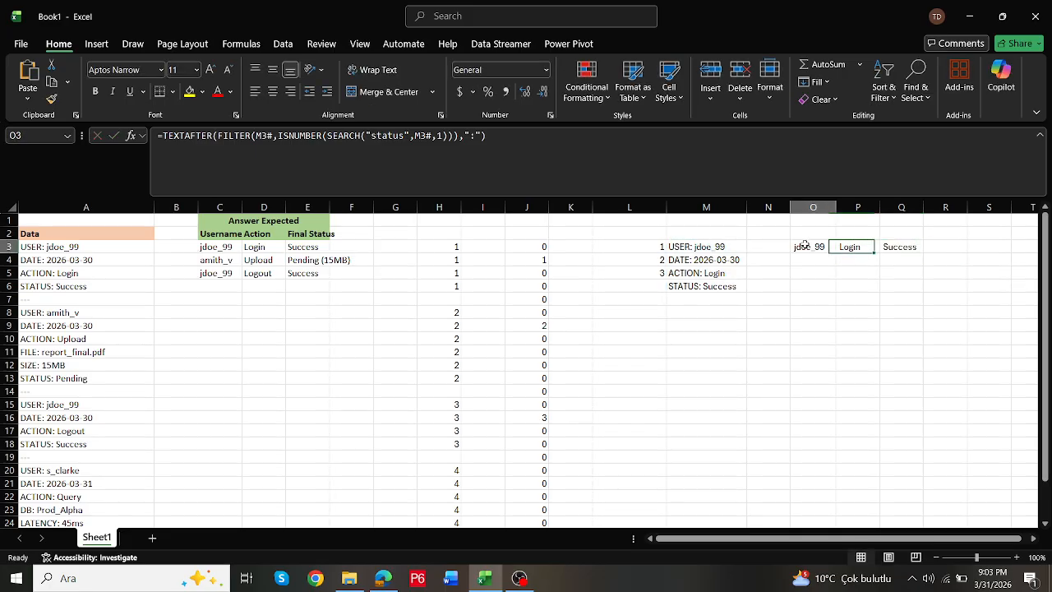
double_click(801, 247)
key("Escape")
- Point the M3 FILTER criterion at L4 to test the second log block, and check the extracted values in O3 and Q3
double_click(698, 248)
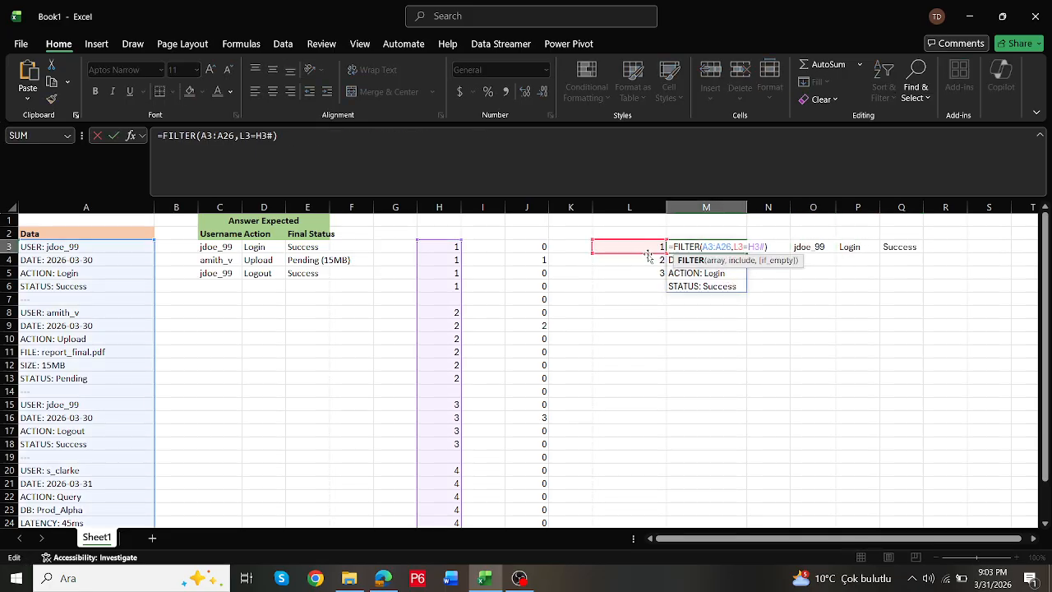
left_click(649, 261)
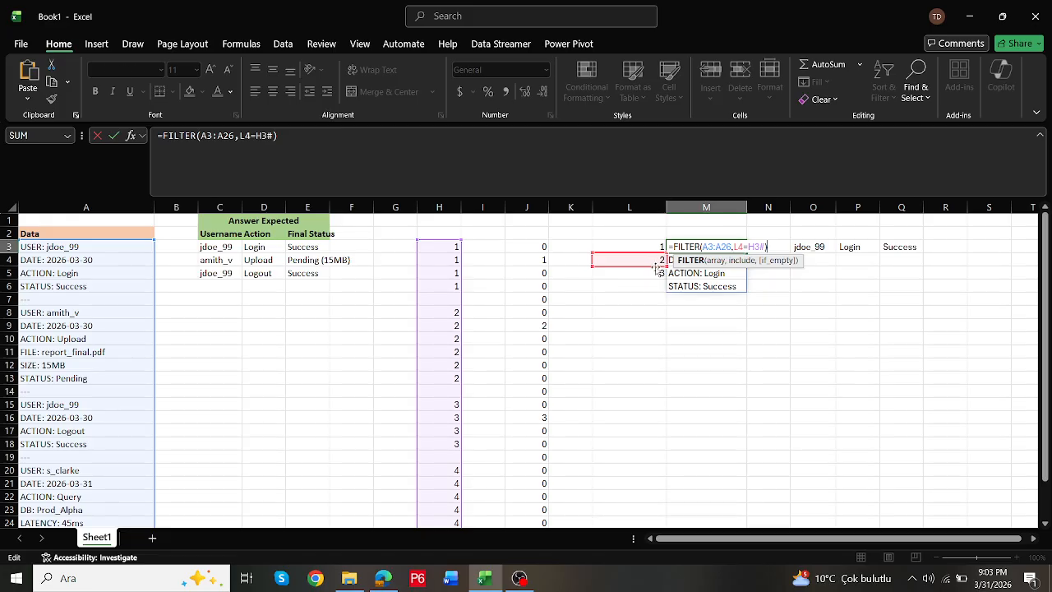
key("Return")
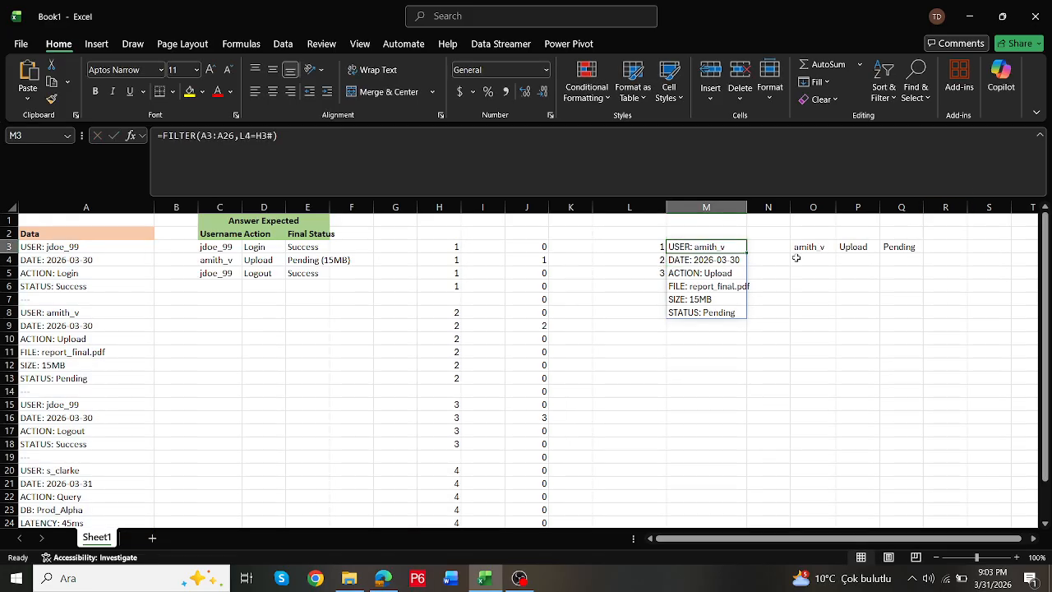
double_click(820, 246)
key("Escape")
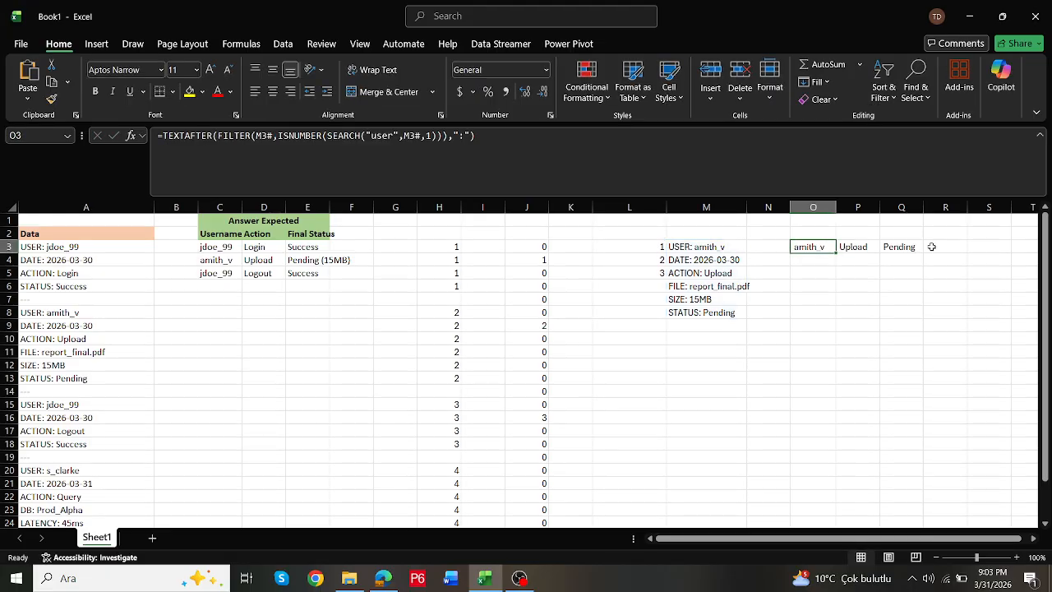
double_click(912, 247)
key("Escape")
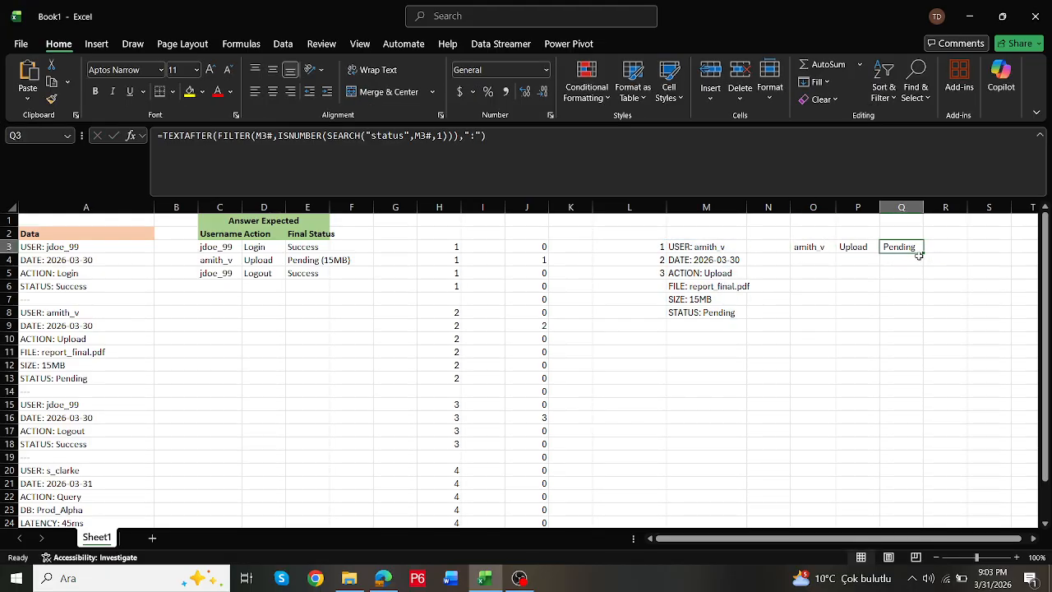
- Copy the Q3 formula text unchanged into R3
left_click(549, 162)
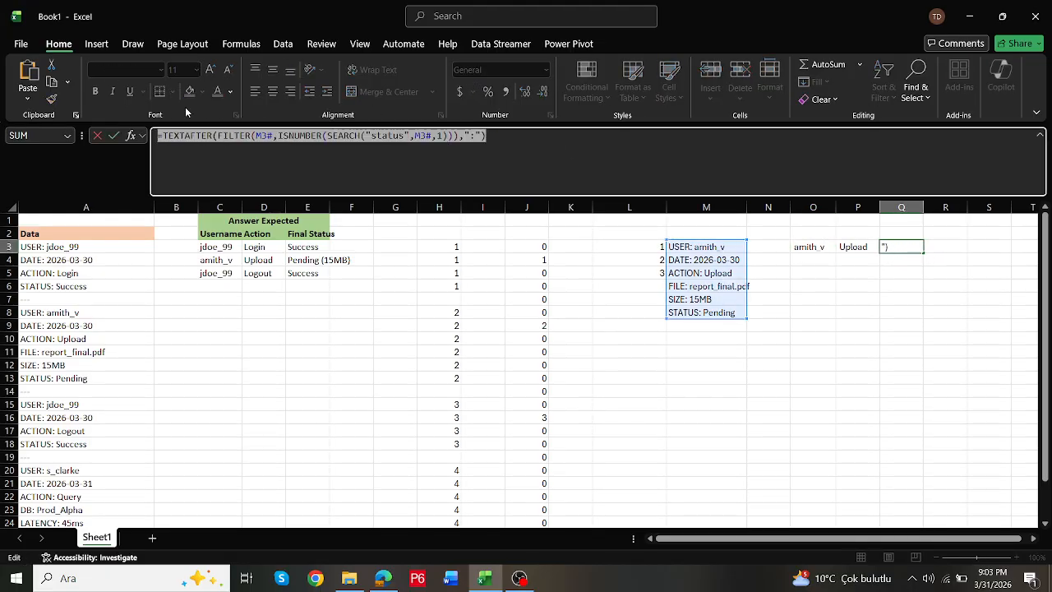
key("Escape")
double_click(956, 246)
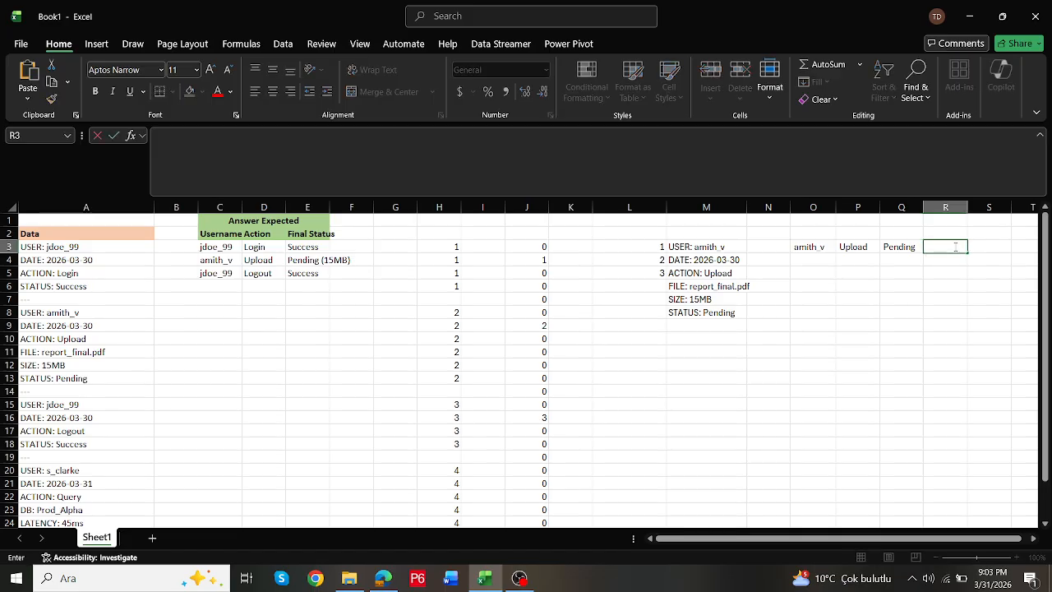
type("=TEXTAFTER(FILTER(M3#,ISNUMBER(SEARCH(\"status\",M3#,1))),\":\")")
key("ctrl+Return")
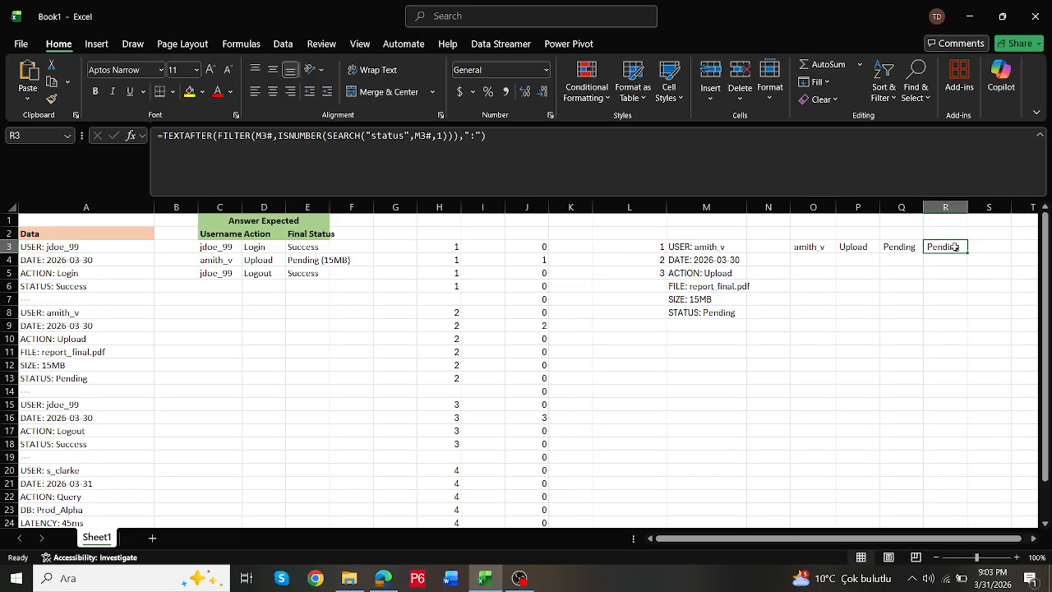
- Replace the search text in the R3 formula with "size" to extract the file size
left_click(407, 135)
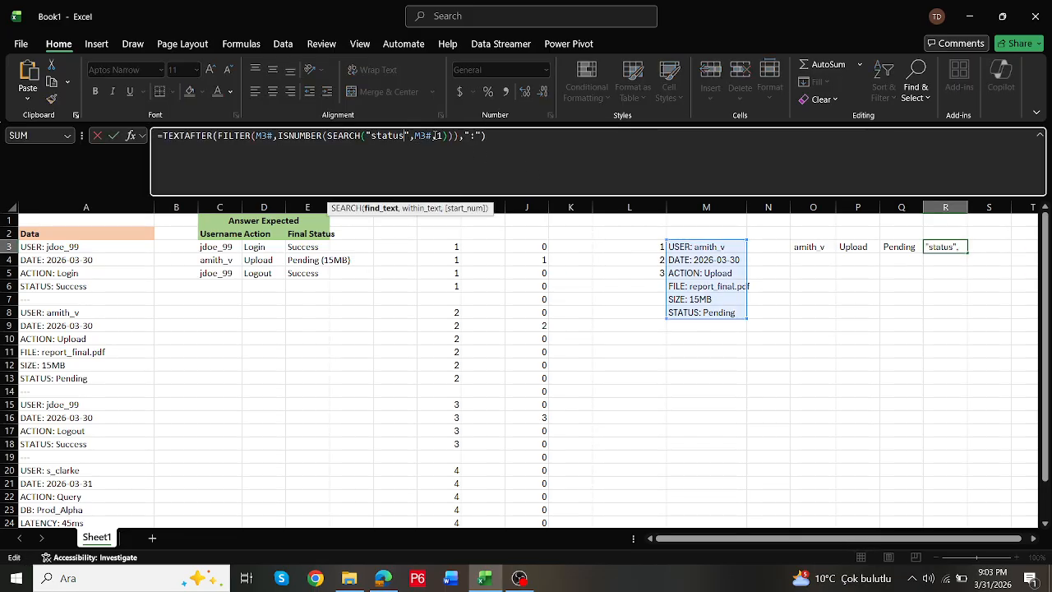
key("BackSpace")
key("BackSpace")
key("BackSpace")
key("BackSpace")
key("BackSpace")
key("BackSpace")
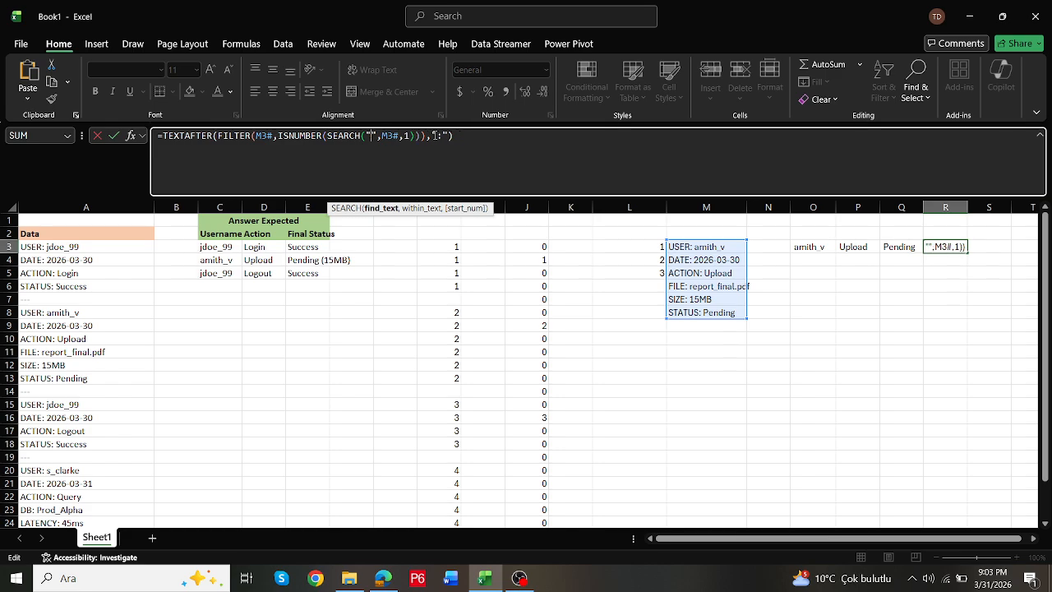
type("size")
key("ctrl+Return")
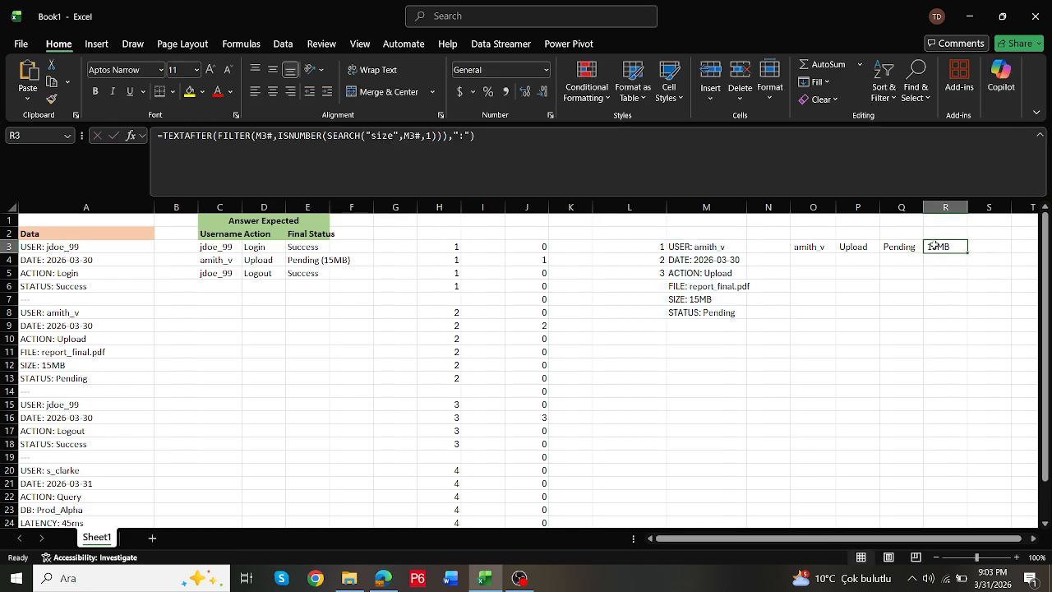
- Point the M3 FILTER criterion back at L3 for the first log block
double_click(808, 246)
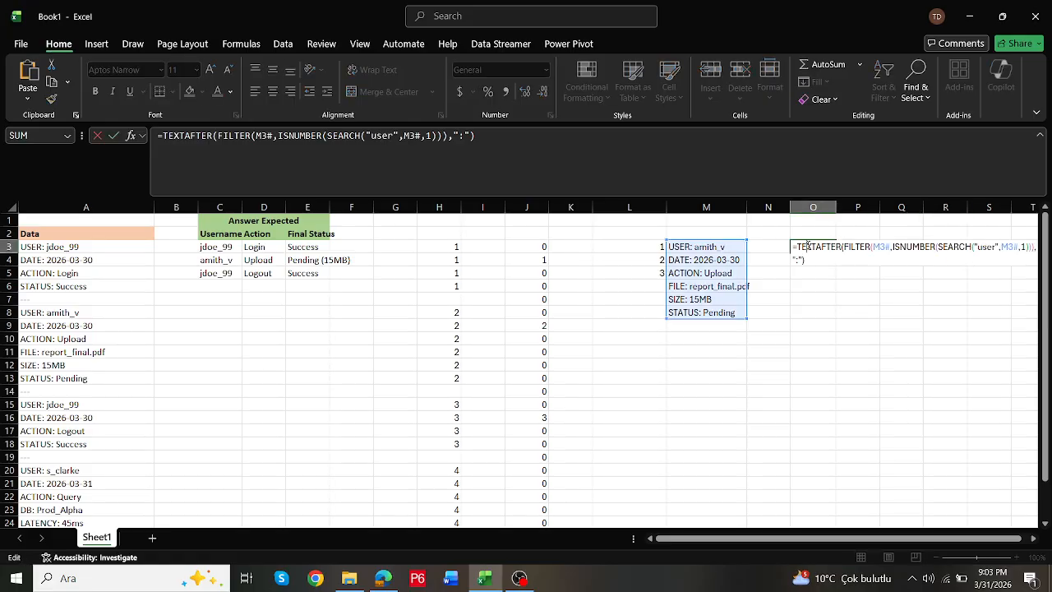
key("Escape")
double_click(705, 246)
left_click_drag(632, 258, 630, 244)
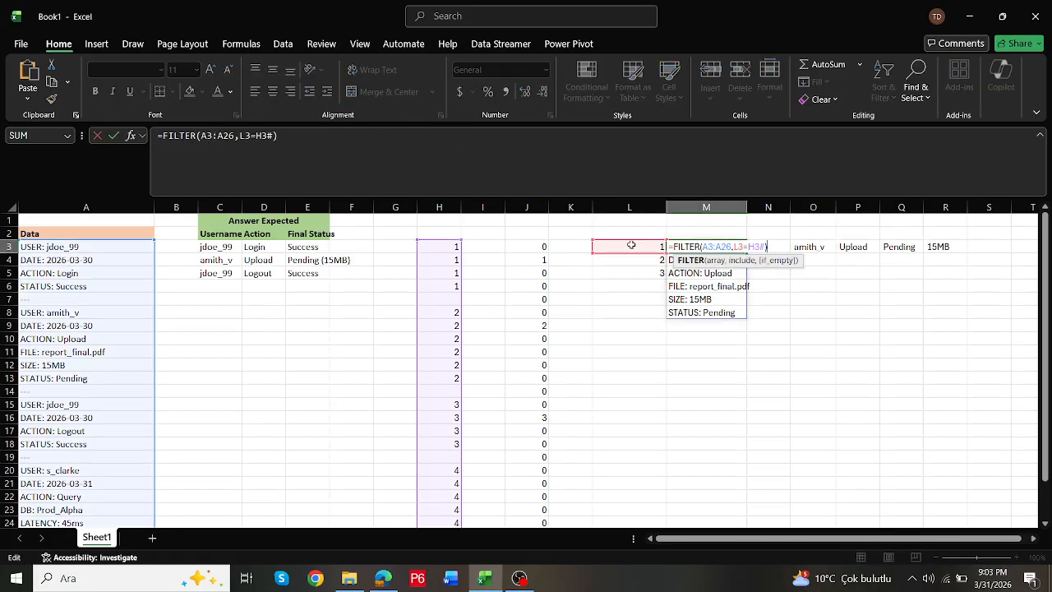
key("Return")
key("Up")
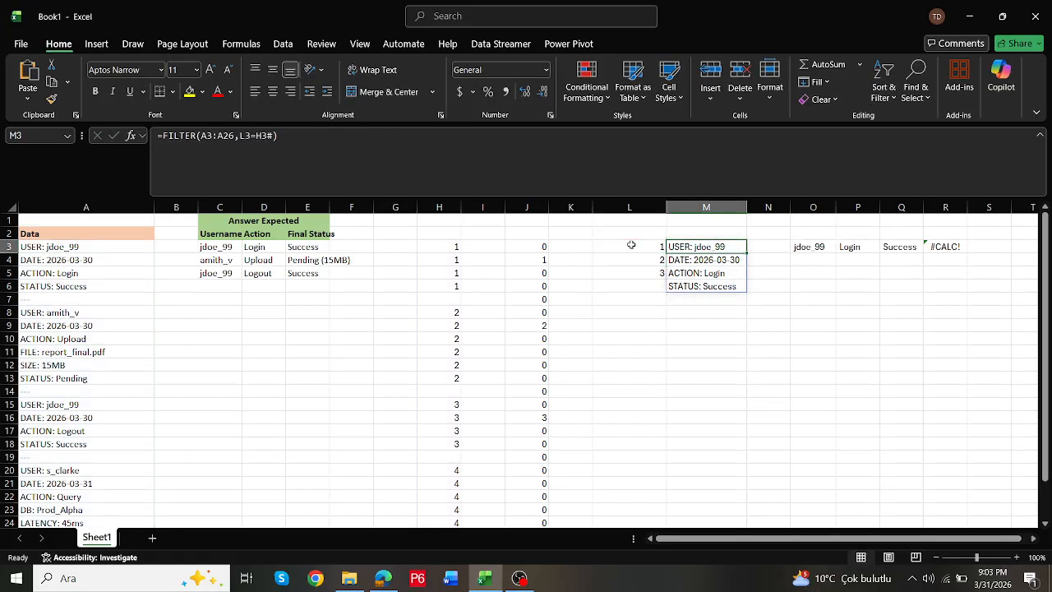
- Wrap the R3 size formula in IFERROR with an empty string "" as the fallback value
left_click(934, 247)
left_click(159, 136)
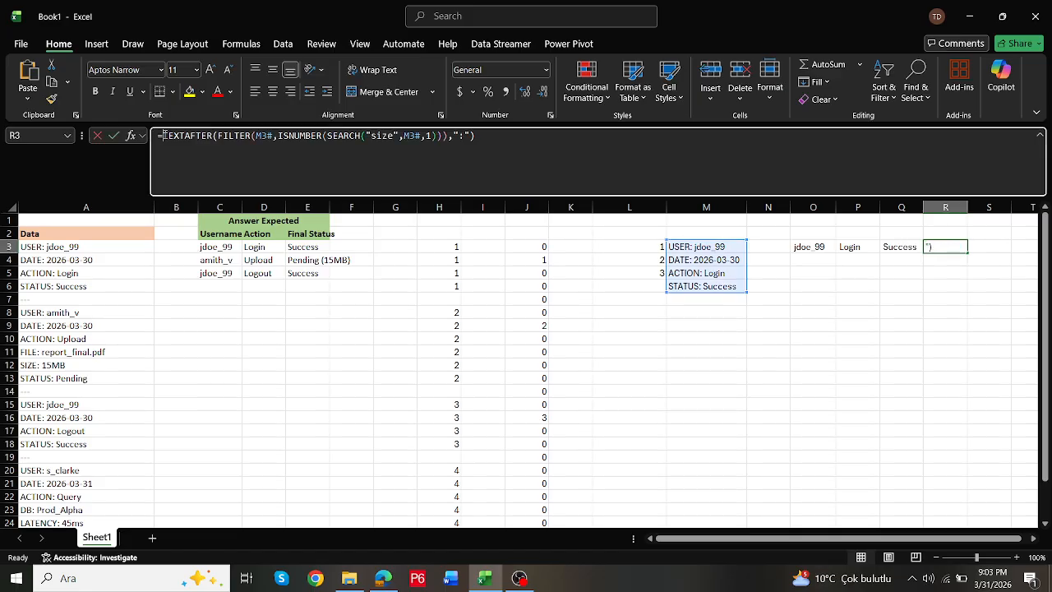
key("Delete")
type("if")
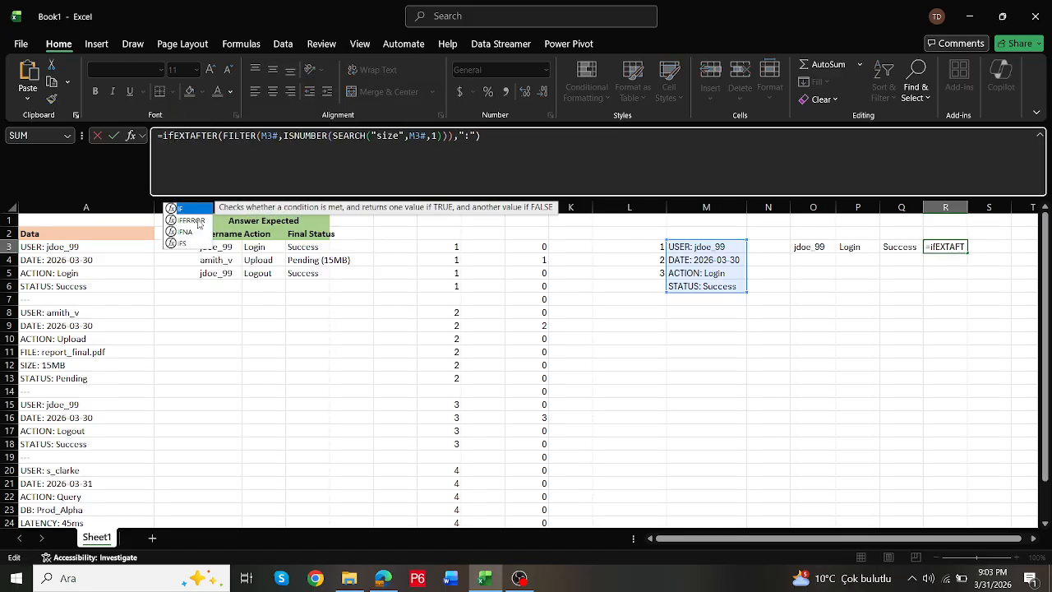
double_click(193, 220)
left_click(539, 141)
type(",\"\"")
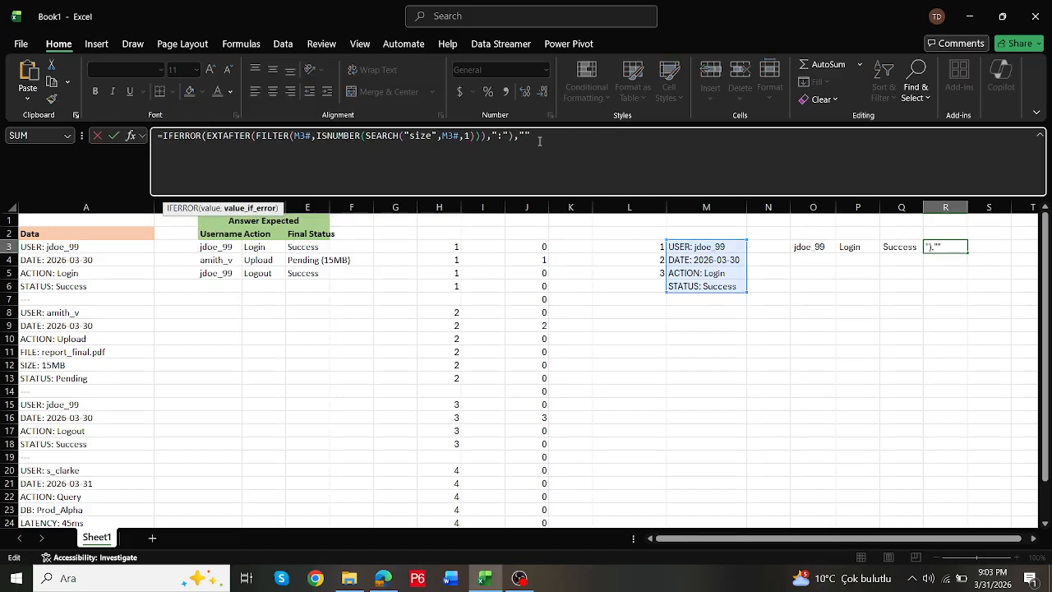
type(")")
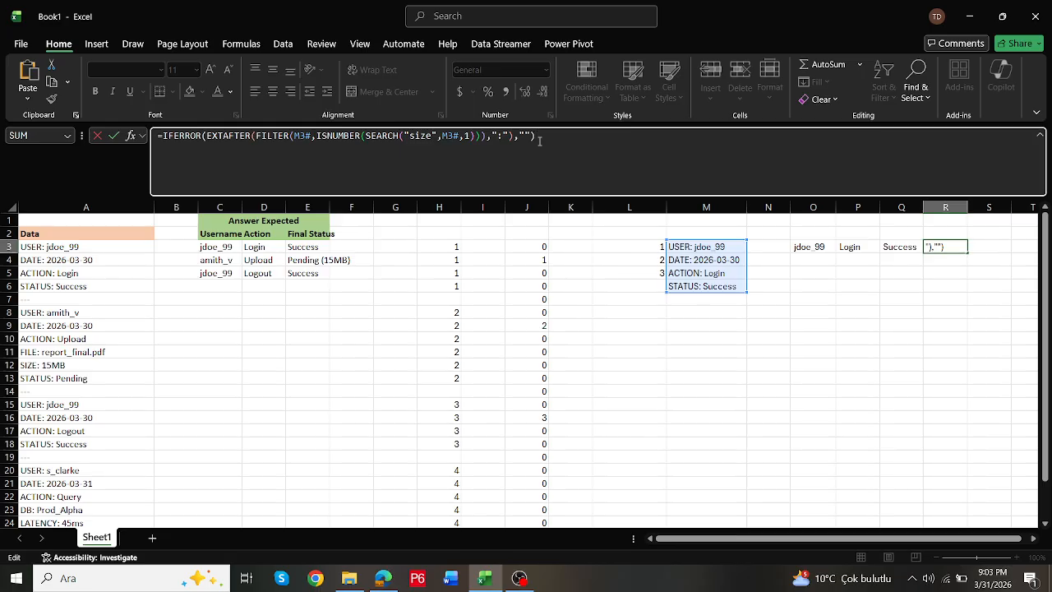
key("ctrl+Return")
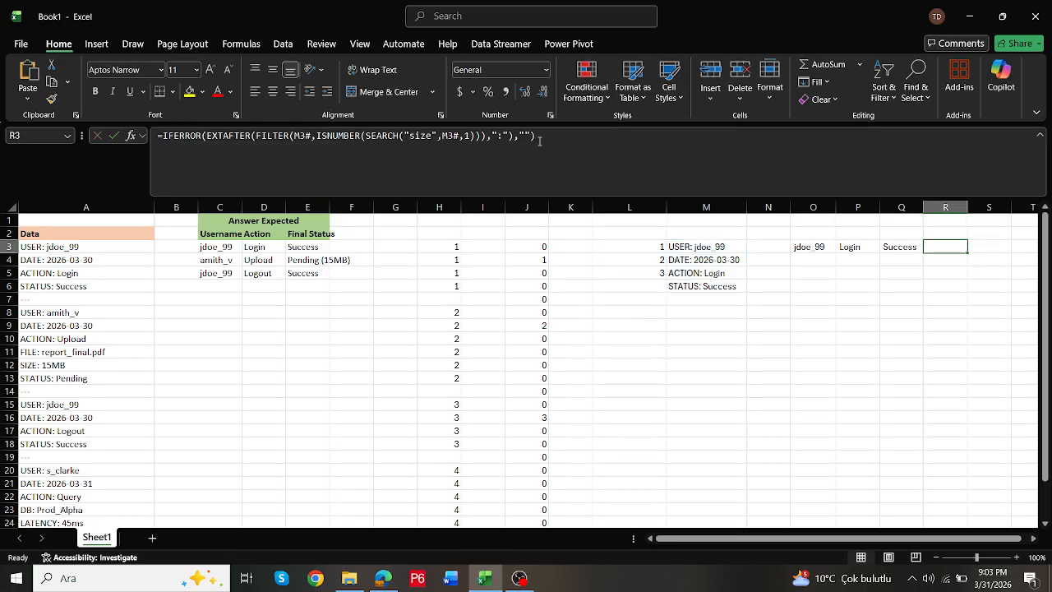
double_click(947, 247)
key("Escape")
- Combine the username, action and status cells in O5 with =HSTACK(O3,P3,Q3), and review the formula
left_click(819, 245)
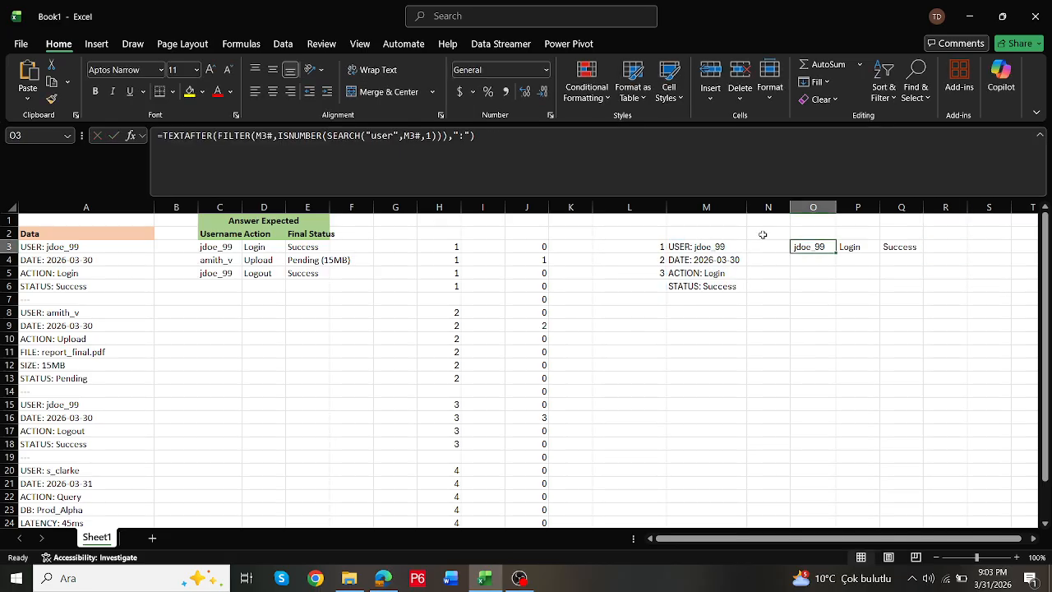
left_click(809, 273)
type("=hs")
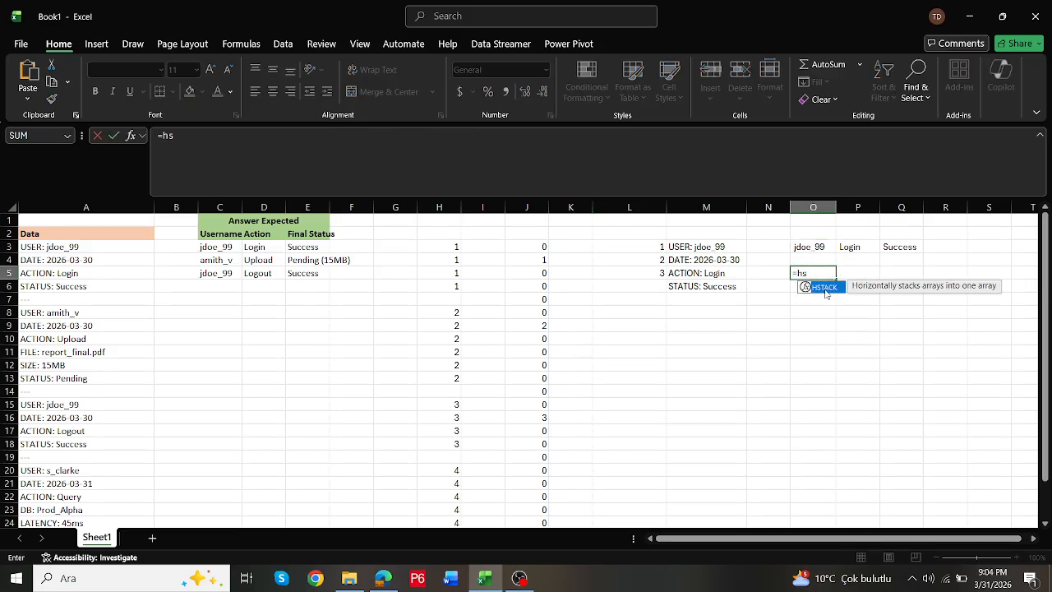
double_click(824, 288)
left_click(810, 247)
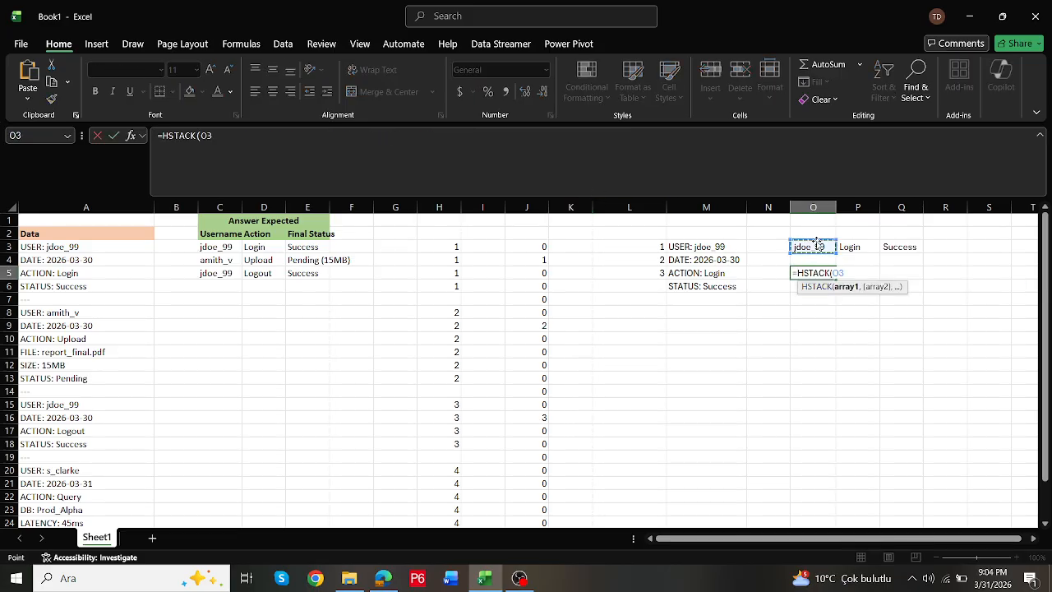
type(",")
left_click(849, 244)
type(",")
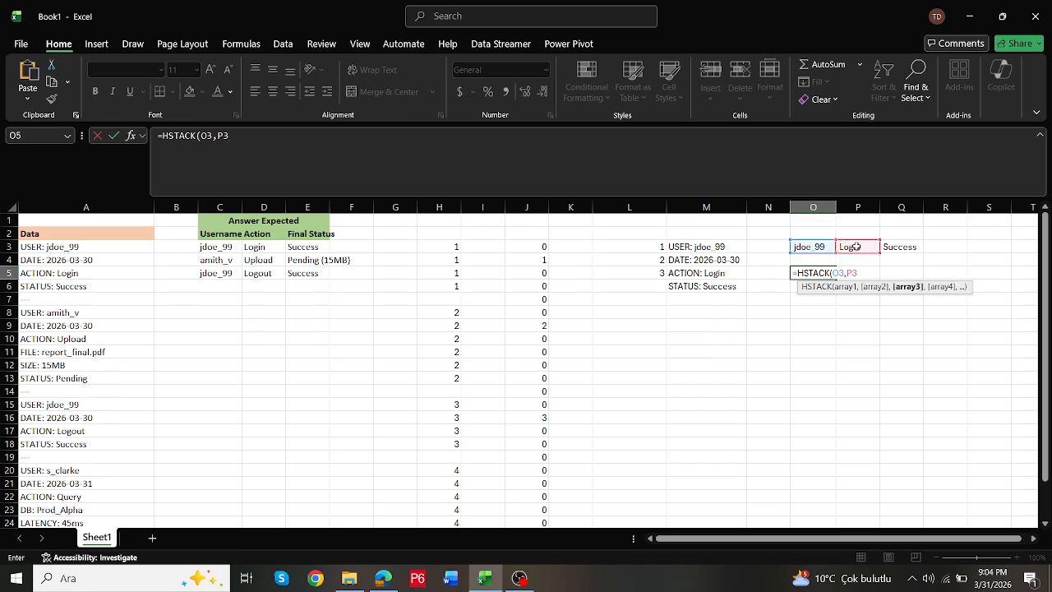
left_click(901, 247)
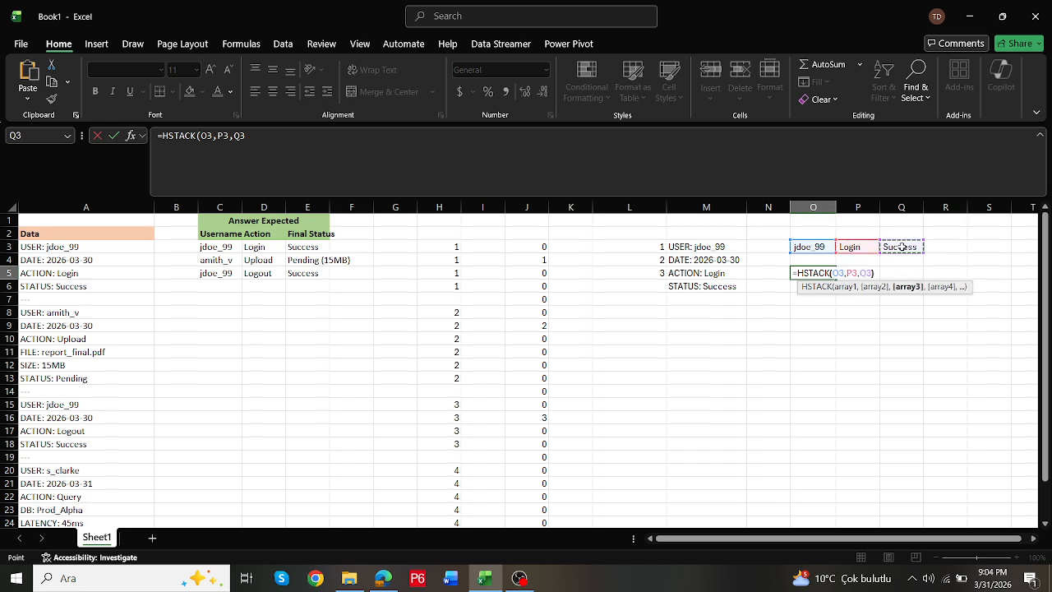
key("ctrl+Return")
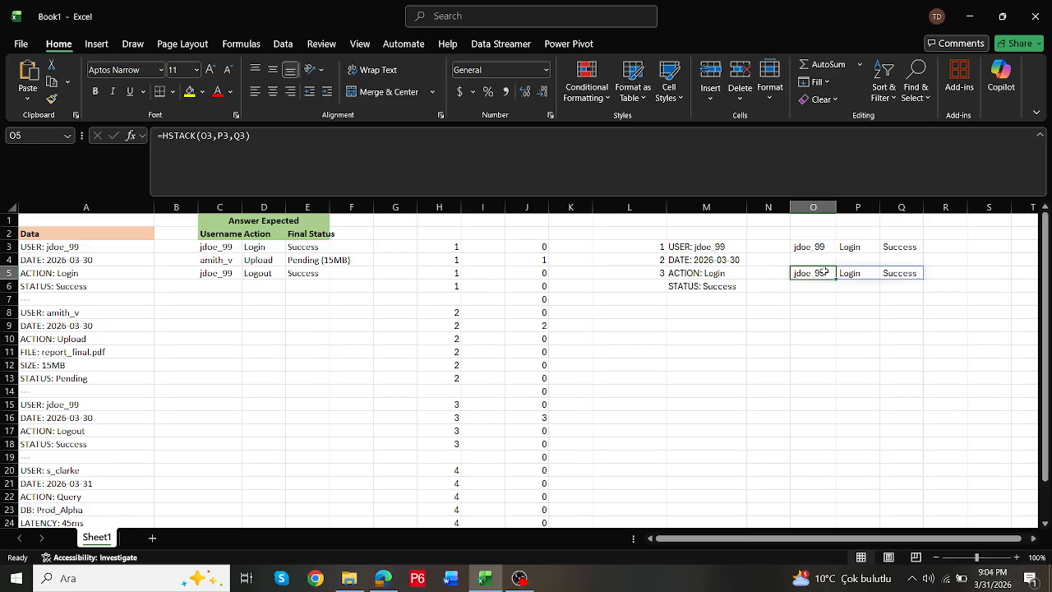
double_click(824, 273)
key("Escape")
- Replace the O3 reference in the O5 HSTACK formula with O3's full TEXTAFTER expression that extracts "user"
left_click(818, 249)
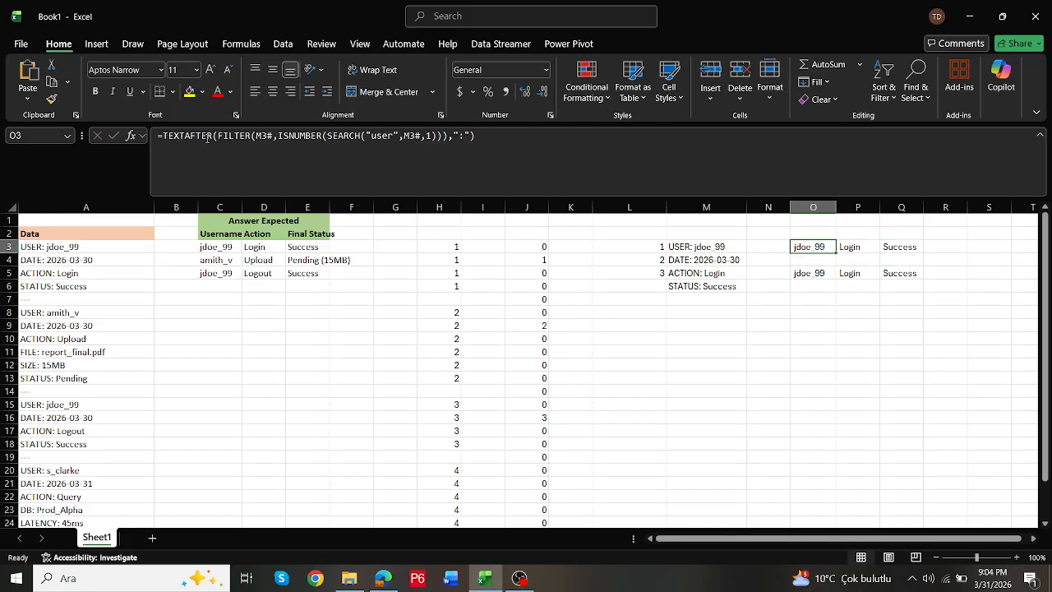
left_click(160, 134)
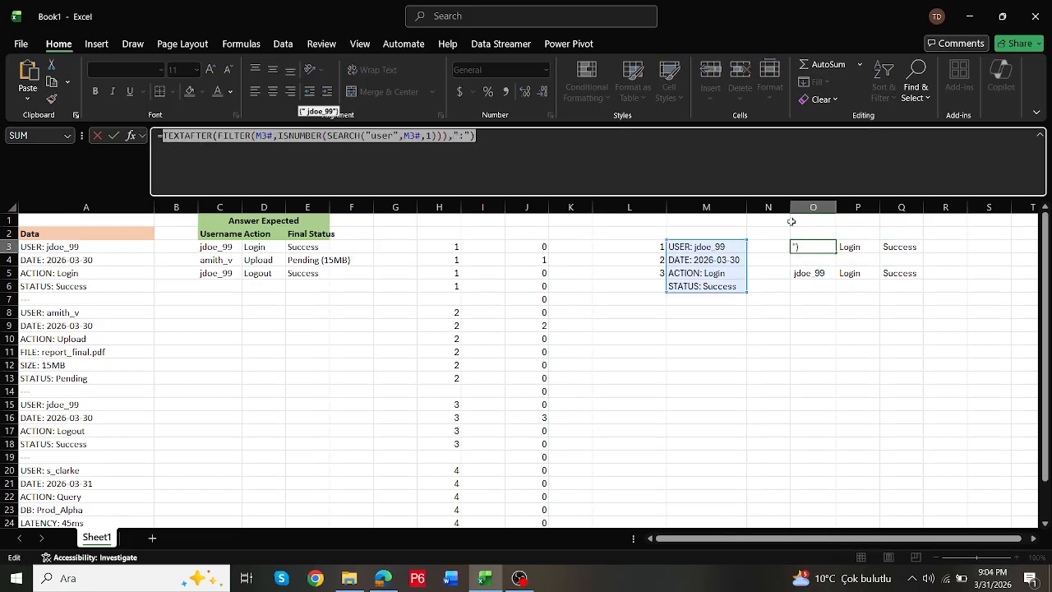
key("Escape")
left_click(812, 274)
double_click(213, 139)
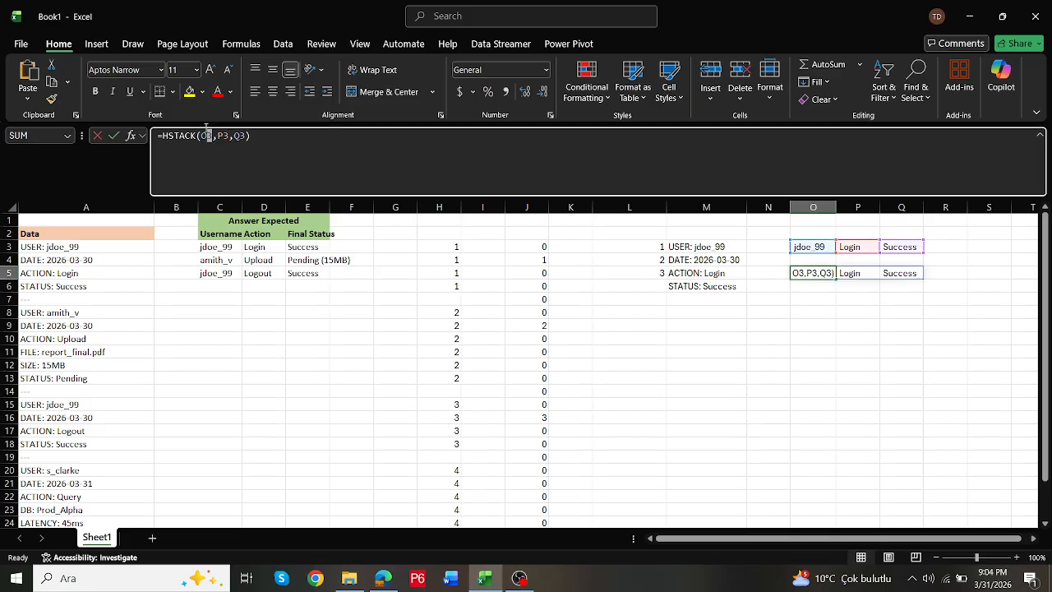
type("TEXTAFTER(FILTER(M3#,ISNUMBER(SEARCH(\"user\",M3#,1))),\":\")")
key("ctrl+Return")
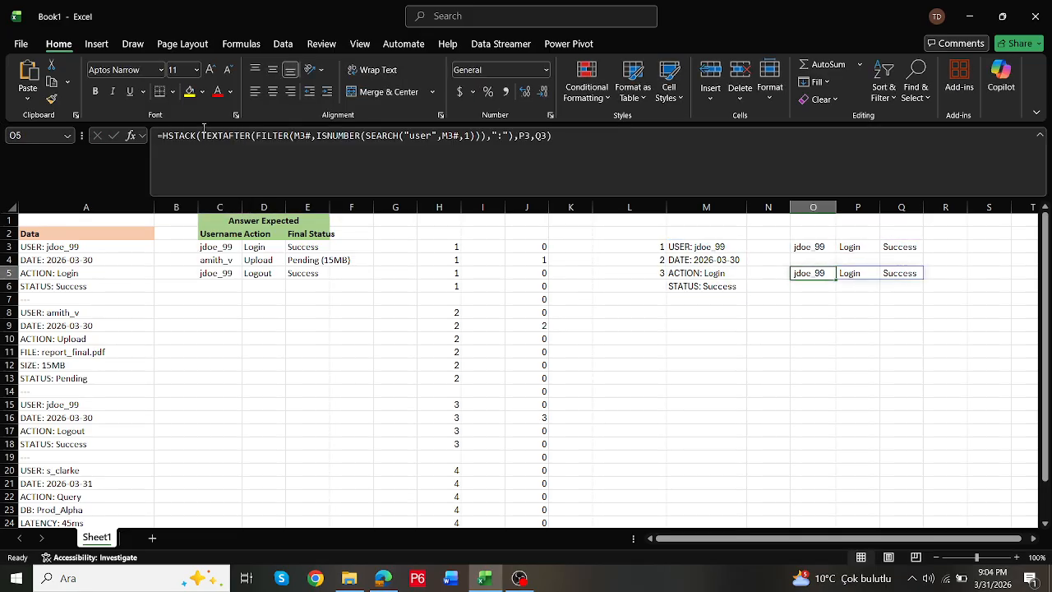
- Replace the P3 reference in the O5 HSTACK formula with P3's full TEXTAFTER expression that extracts "action"
left_click(865, 248)
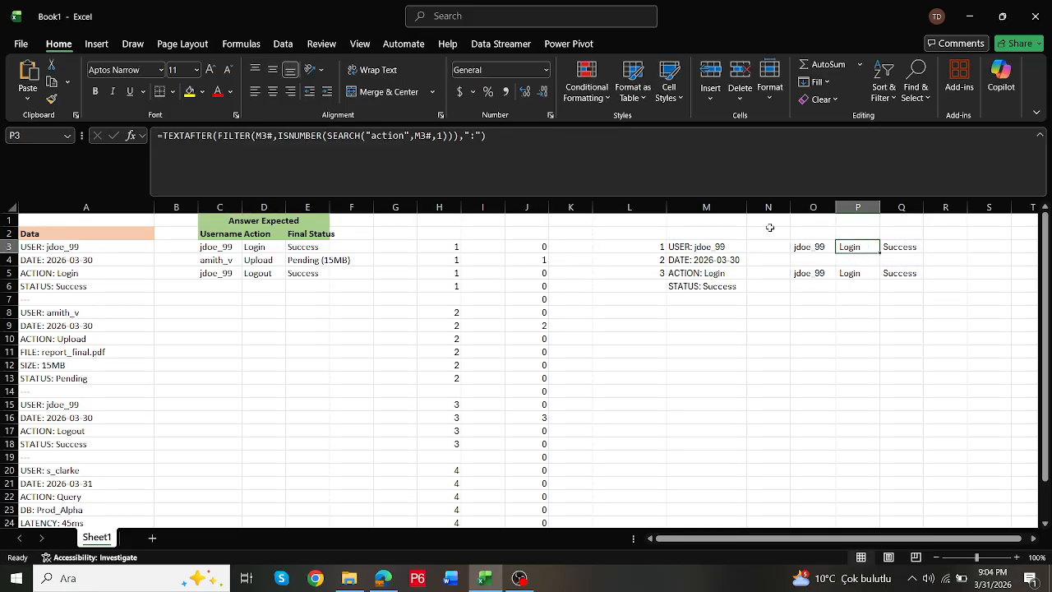
left_click_drag(163, 138, 663, 160)
key("ctrl+c")
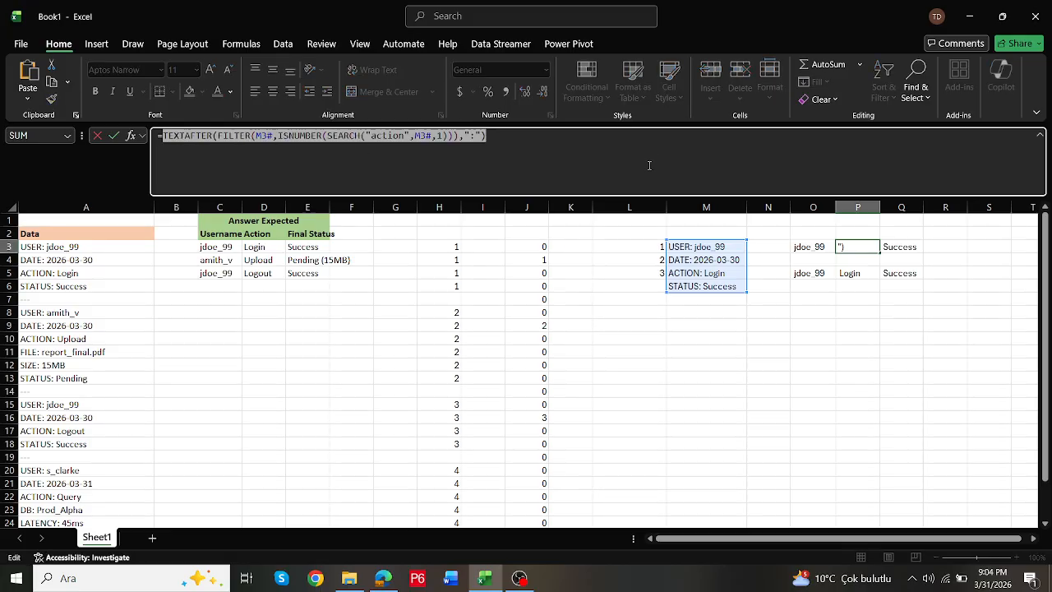
key("Escape")
left_click(810, 273)
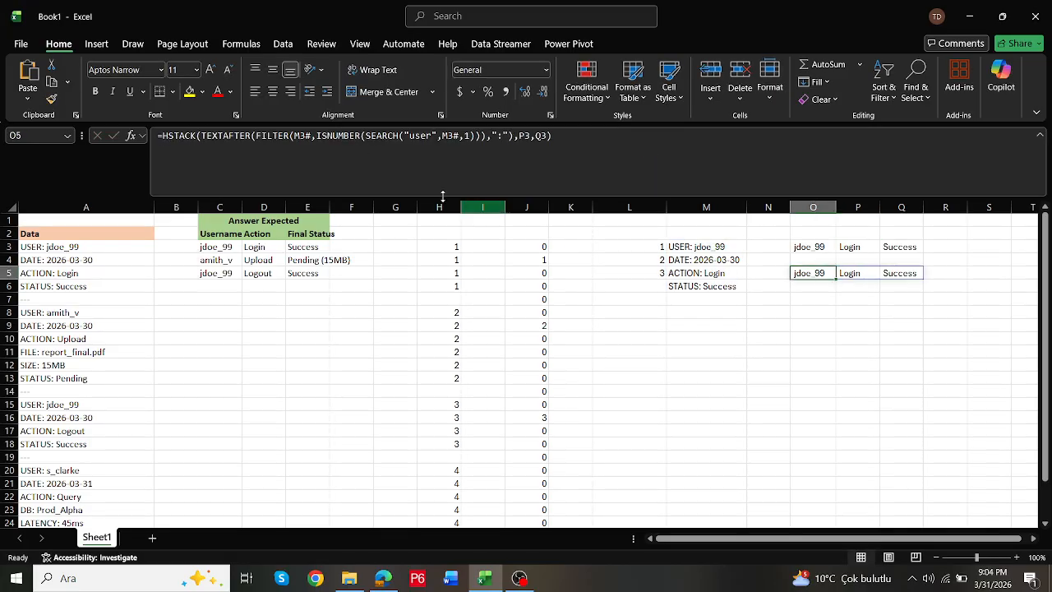
double_click(527, 135)
key("ctrl+v")
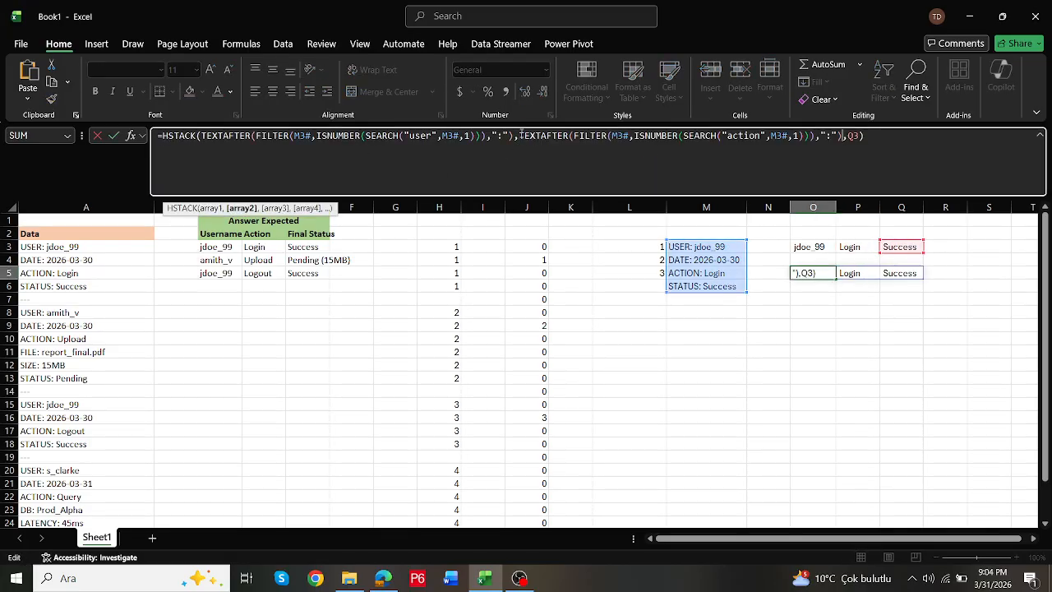
key("ctrl+Return")
- Replace the Q3 reference in the O5 HSTACK formula with Q3's full TEXTAFTER expression that extracts "status"
left_click(814, 248)
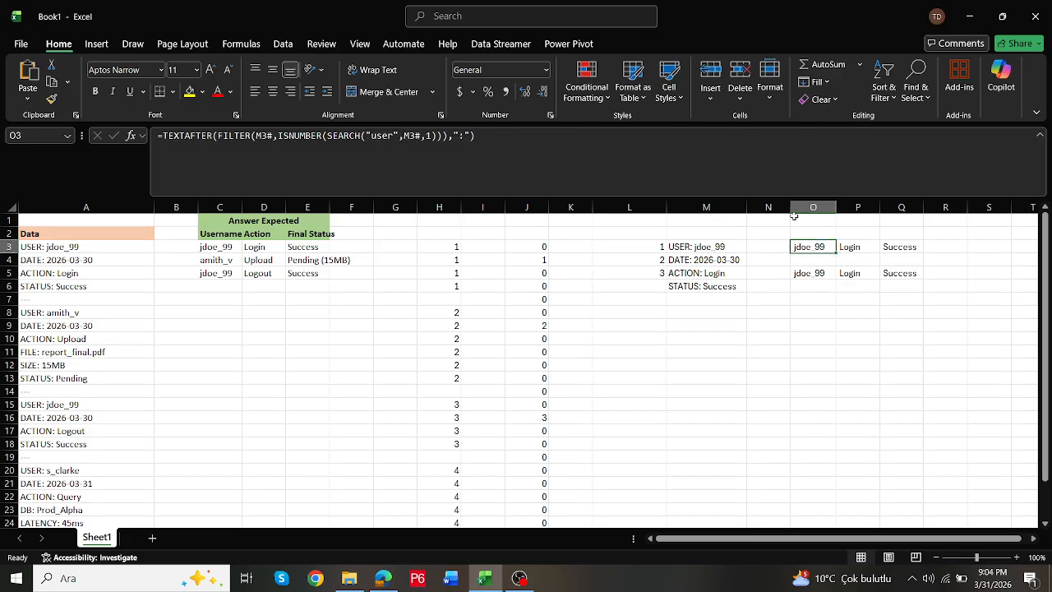
left_click(902, 247)
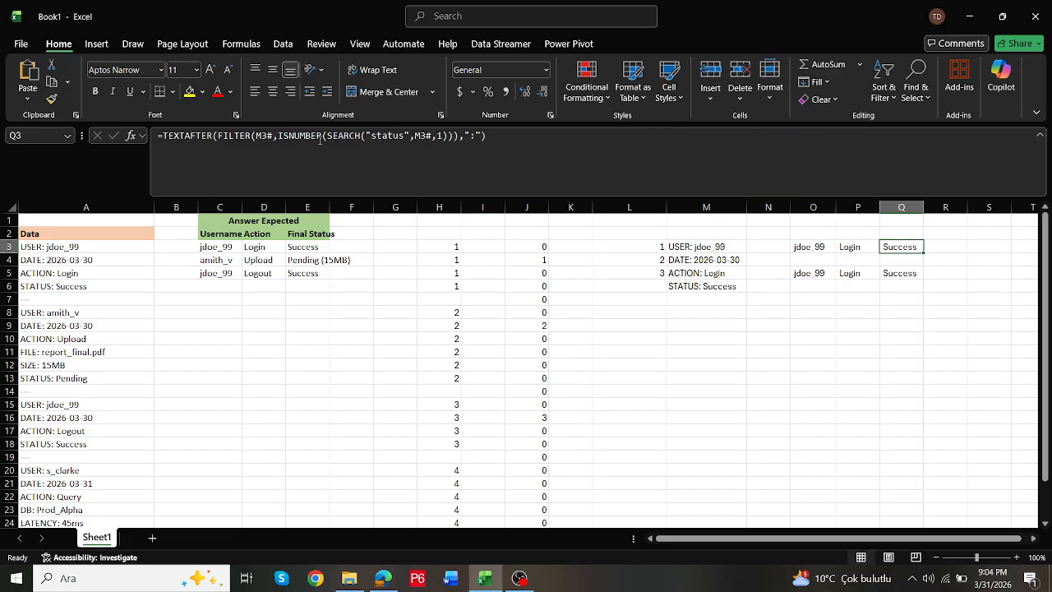
left_click_drag(163, 137, 770, 157)
key("ctrl+c")
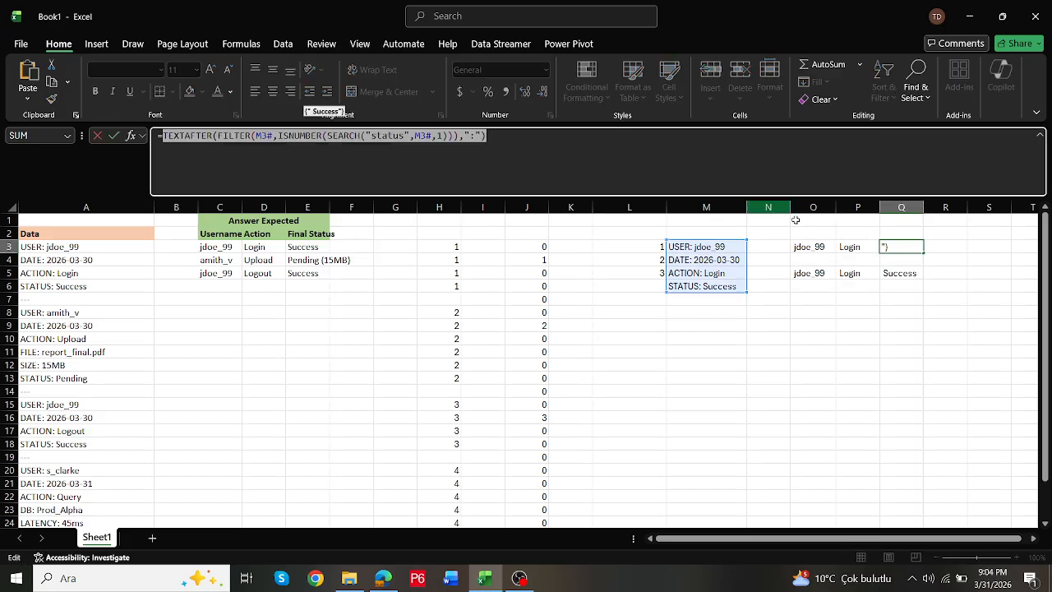
key("Escape")
left_click(824, 276)
left_click_drag(847, 137, 859, 134)
key("ctrl+v")
key("Return")
key("Up")
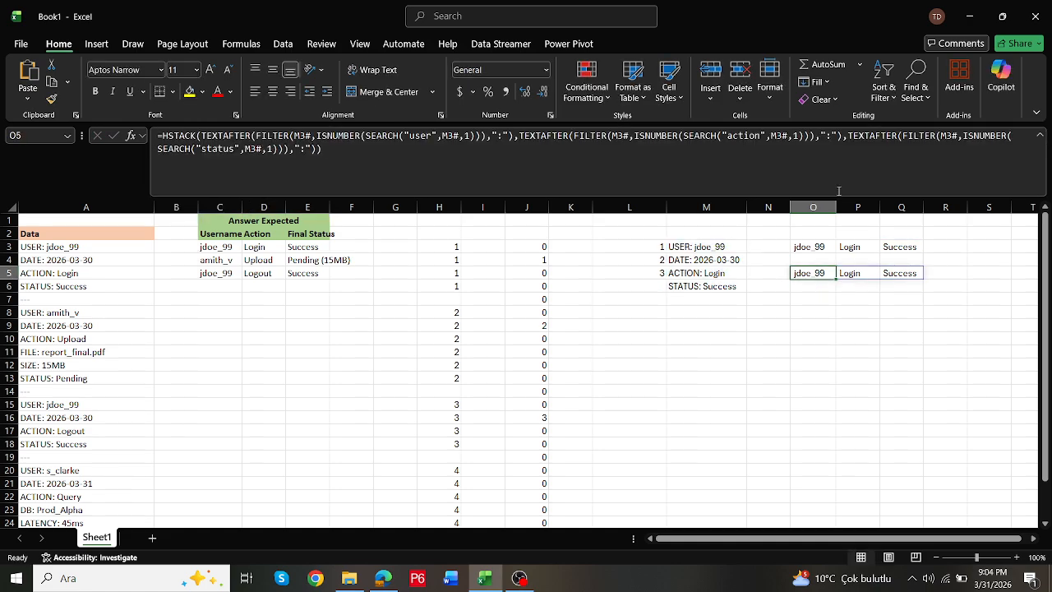
- Point the M3 FILTER criterion at L4 to test the O5 formula on the second log block
double_click(826, 271)
left_click(672, 251)
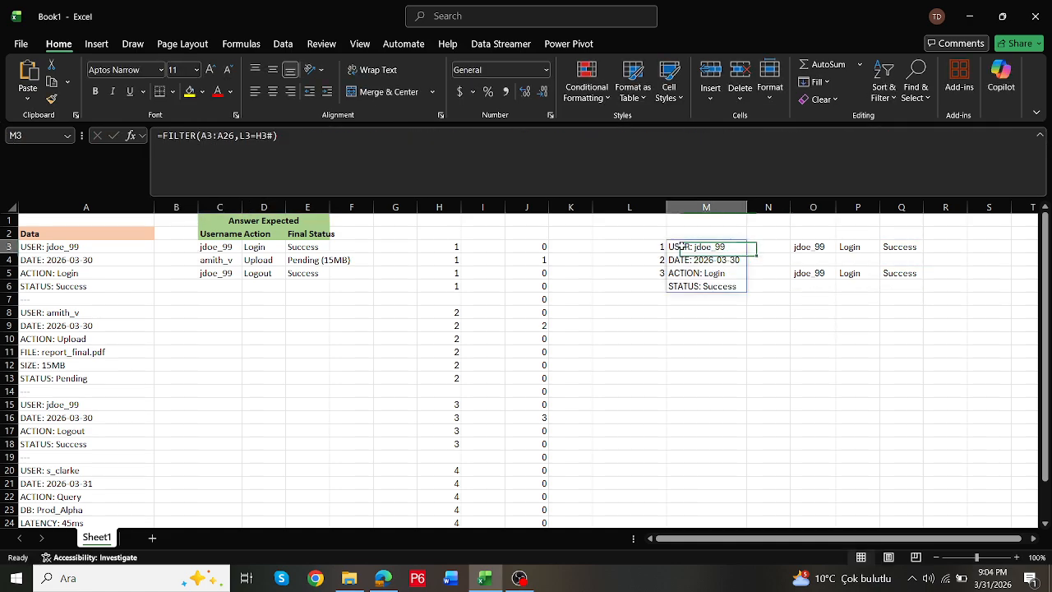
double_click(674, 250)
left_click_drag(660, 251, 660, 264)
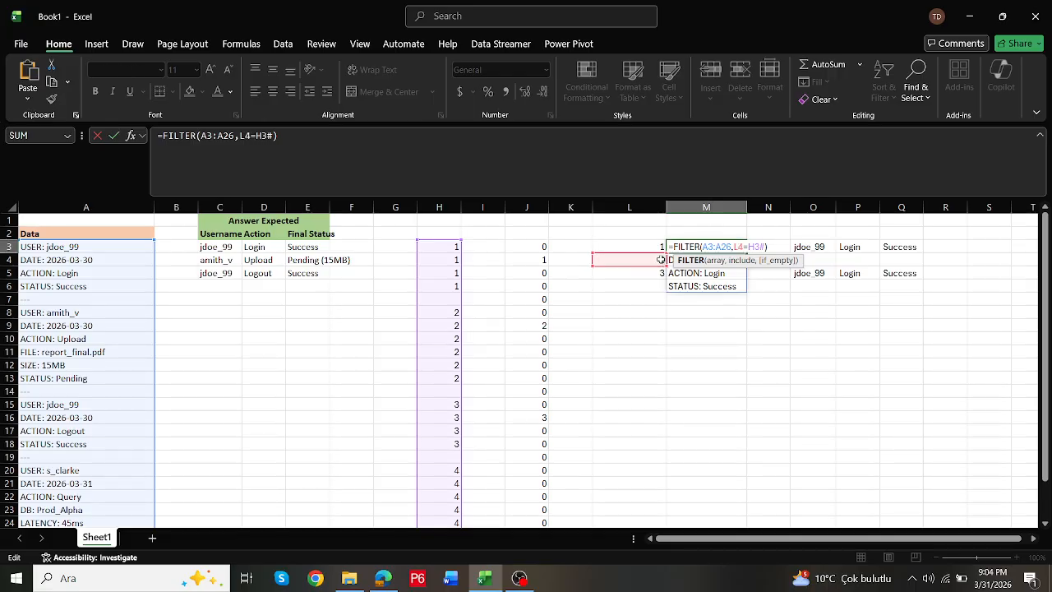
key("Return")
key("Up")
left_click(835, 272)
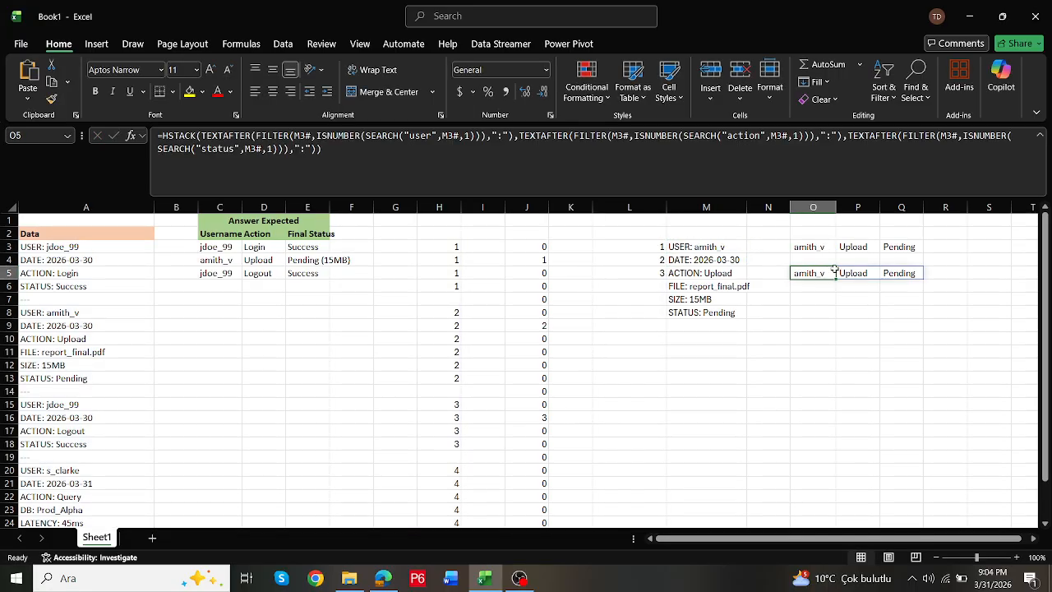
- Correct the misspelled function EXTAFTER to TEXTAFTER inside the R3 IFERROR size formula
left_click(931, 248)
double_click(938, 247)
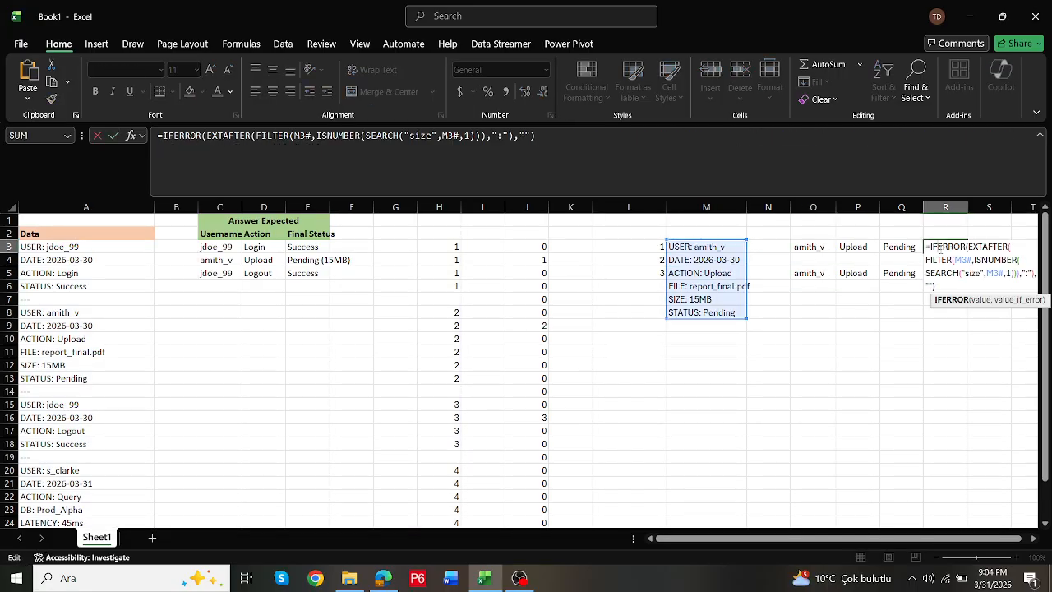
key("Escape")
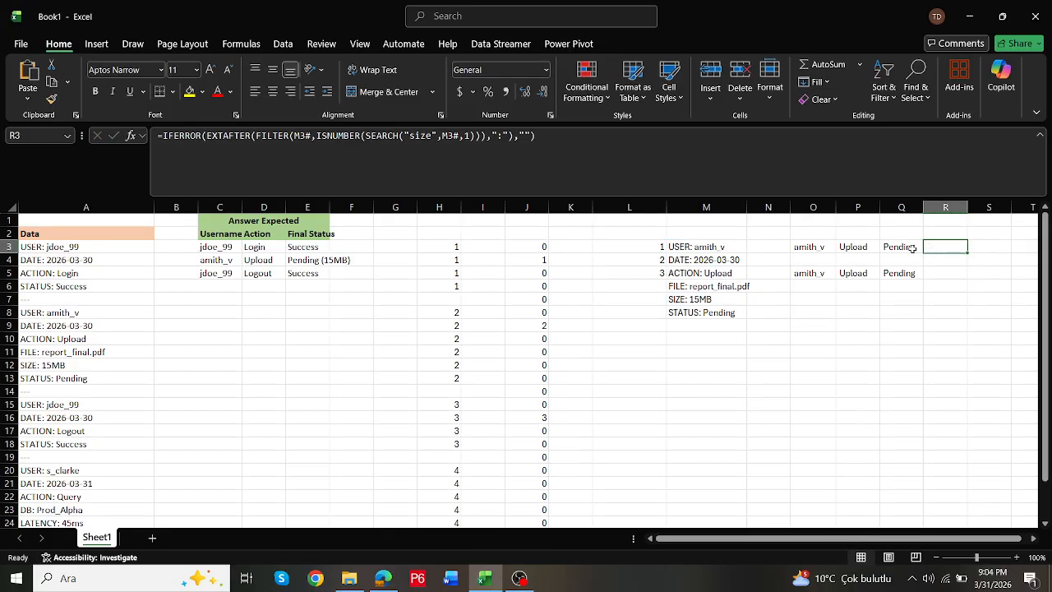
double_click(820, 246)
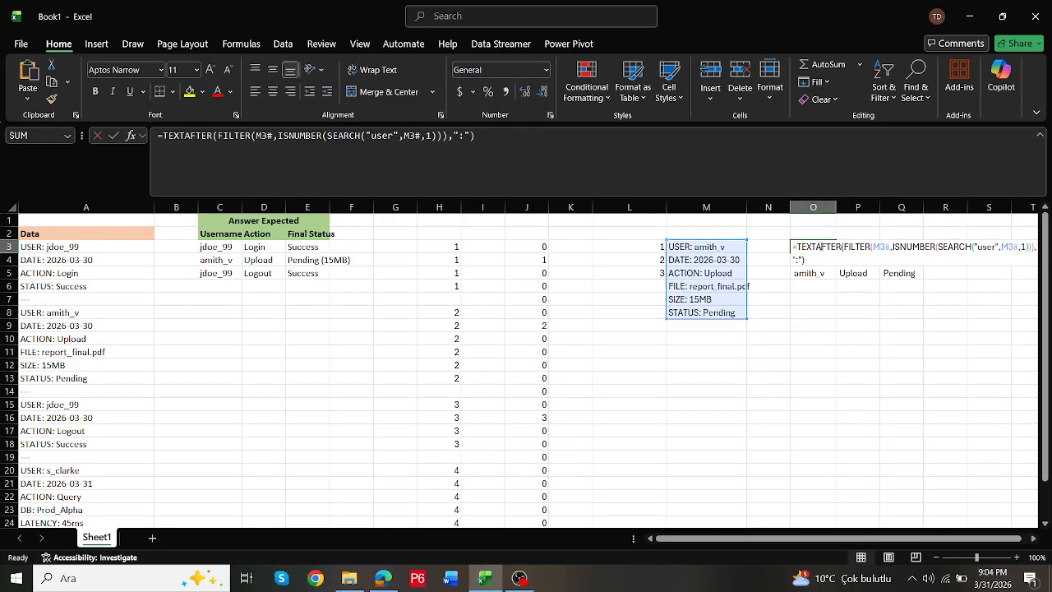
key("Escape")
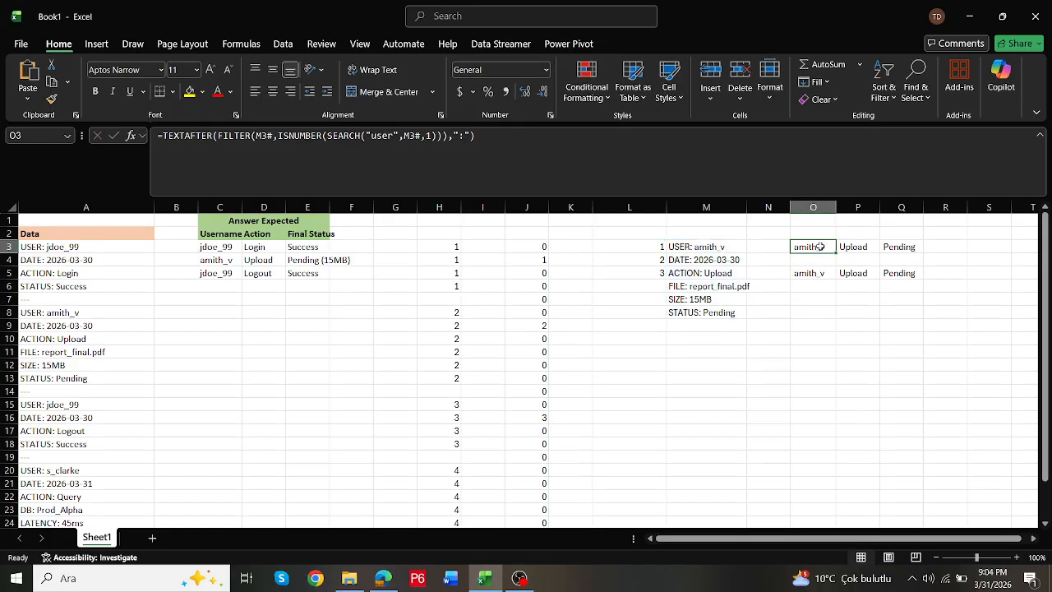
left_click(947, 243)
left_click(665, 156)
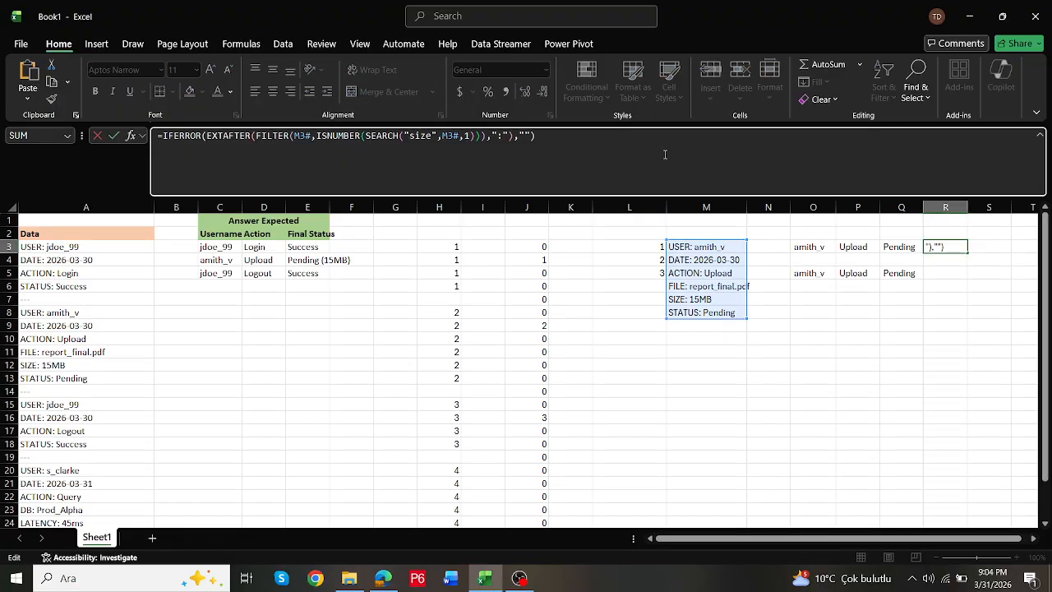
left_click(207, 138)
type("T")
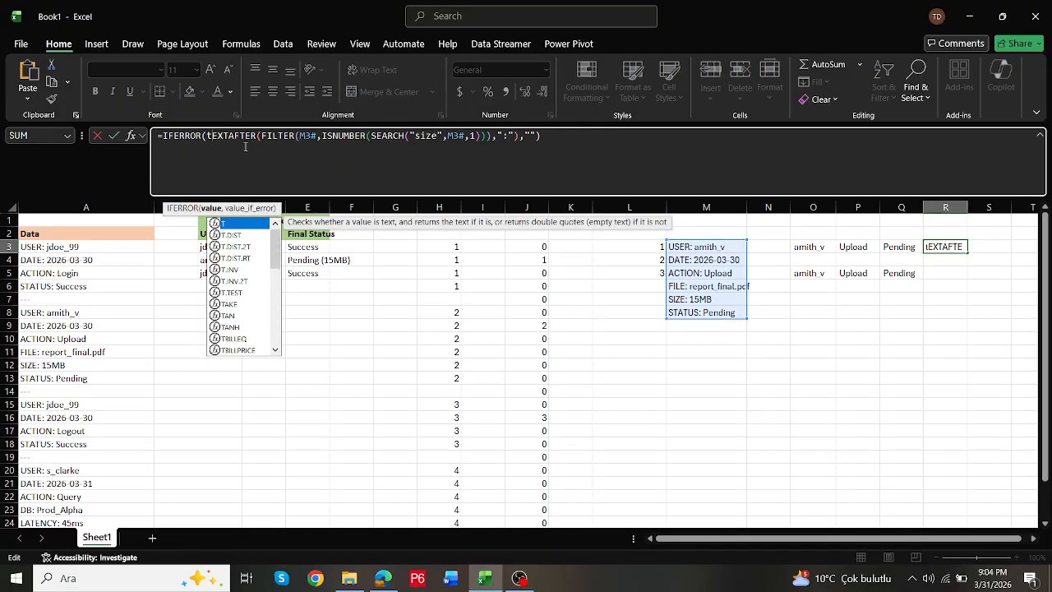
key("Escape")
key("ctrl+Return")
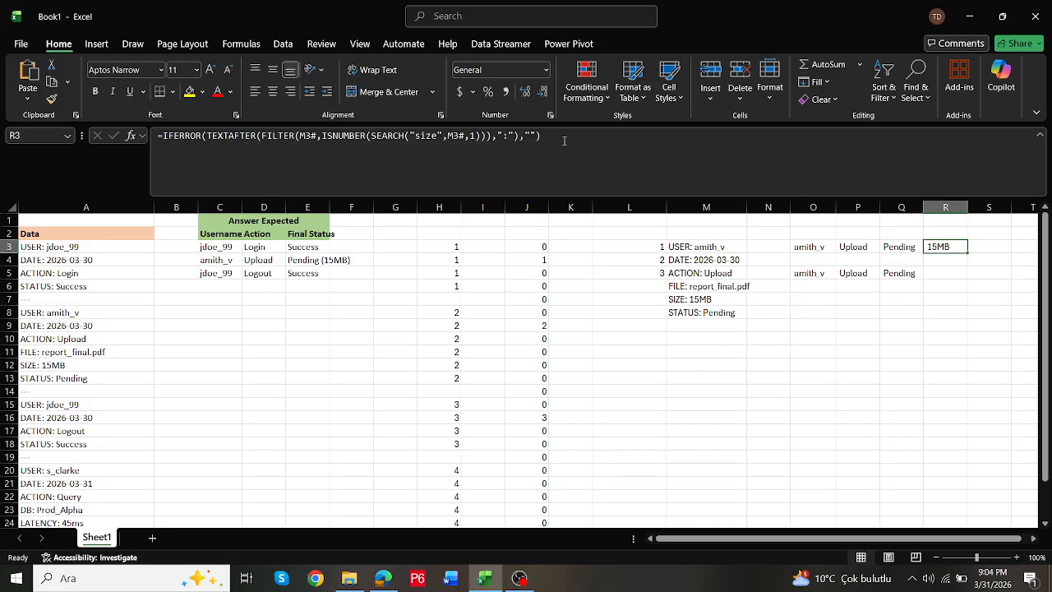
- Add R3's IFERROR(TEXTAFTER(...)) size expression as the fourth argument of the O5 HSTACK formula
left_click_drag(564, 141, 163, 134)
key("ctrl+c")
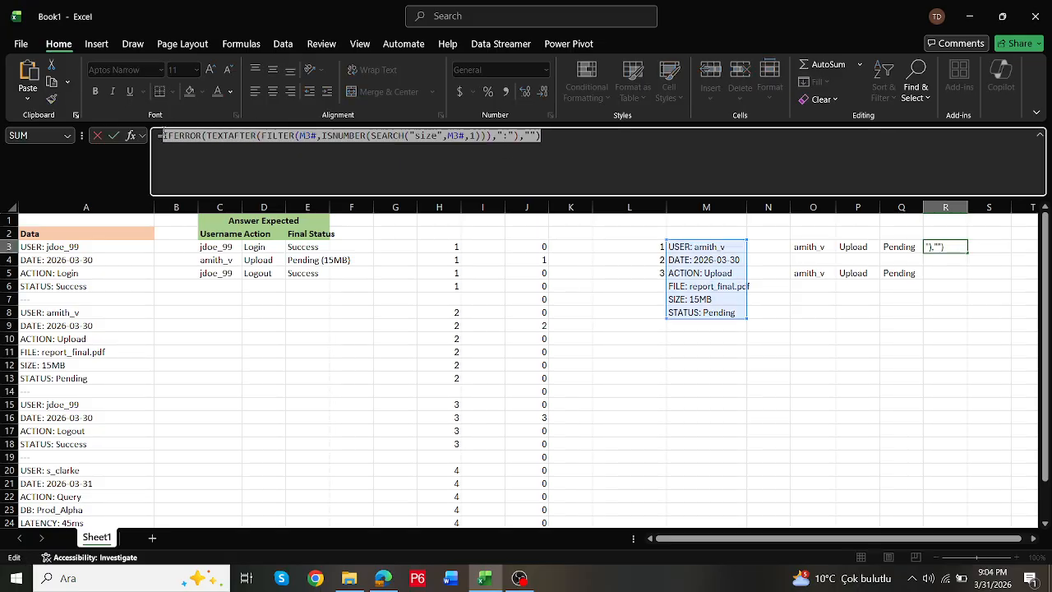
key("Escape")
left_click(811, 272)
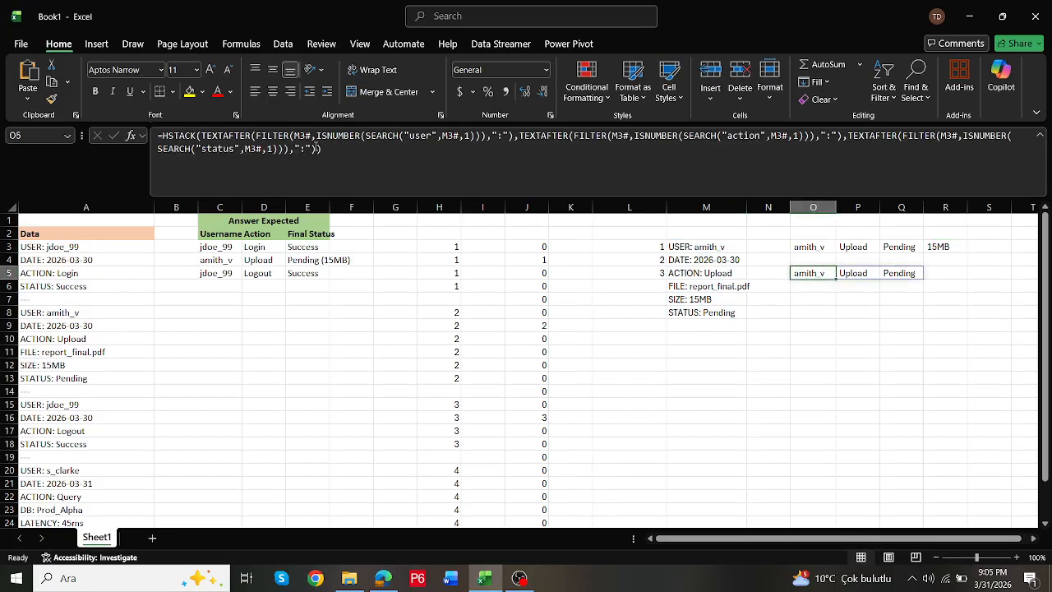
left_click(318, 149)
type(",")
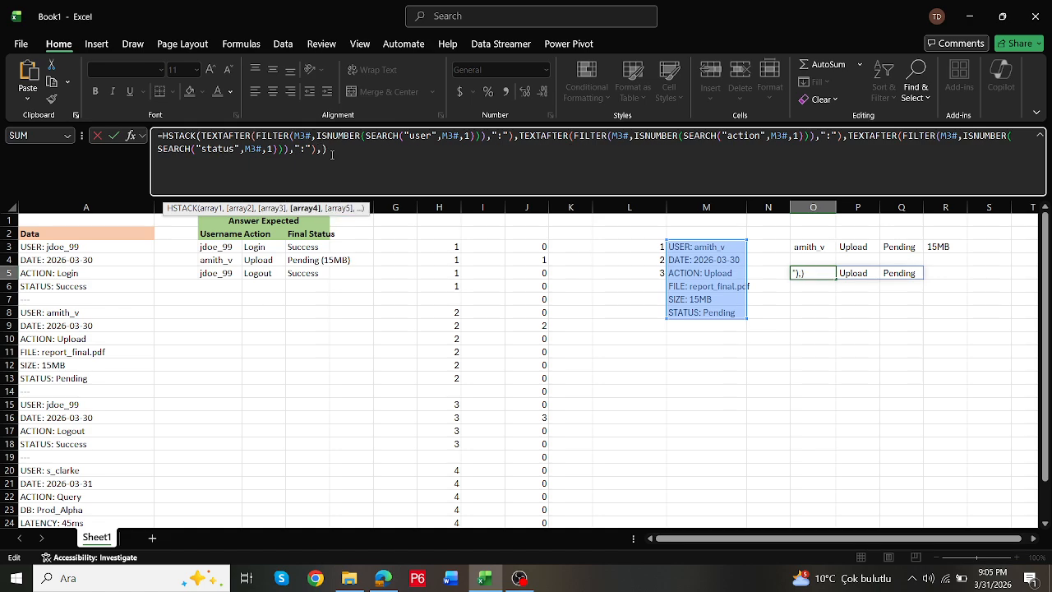
key("ctrl+v")
key("Return")
key("Up")
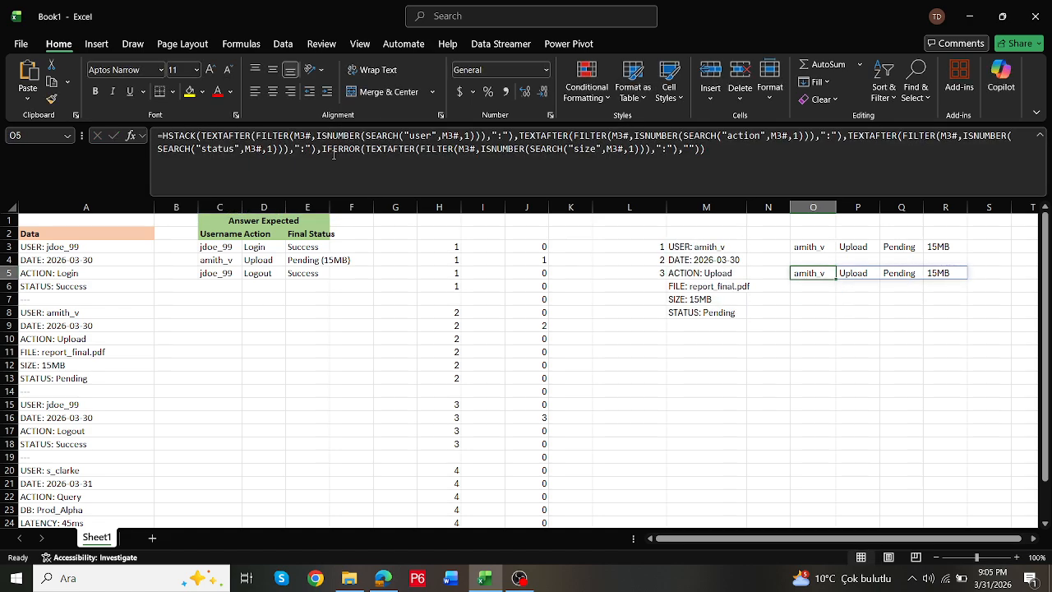
- Set the M3 FILTER criterion back to L3 and check the O5 formula against the first log block
double_click(818, 273)
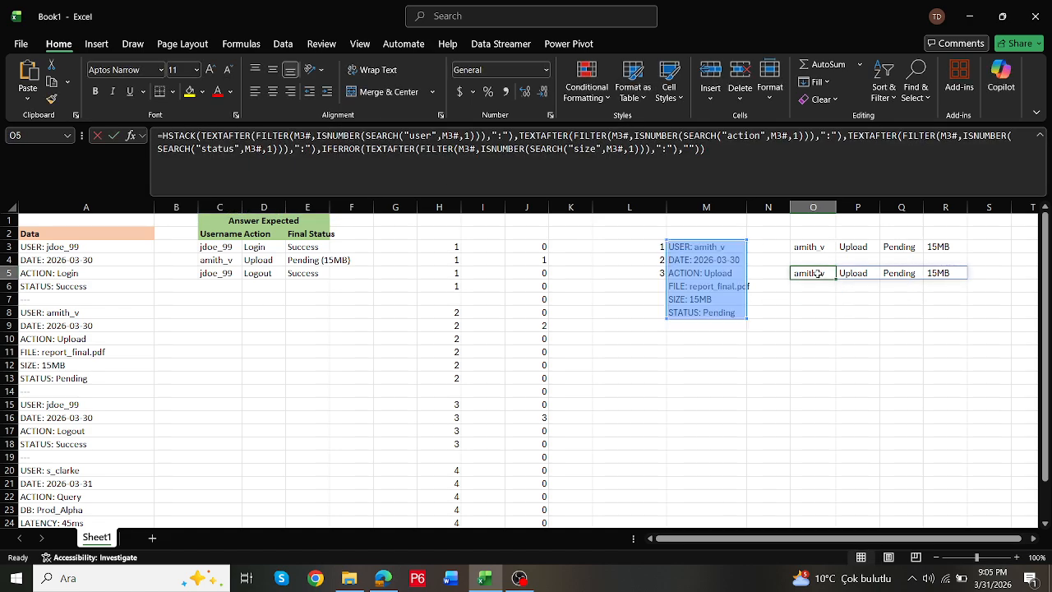
key("Escape")
double_click(697, 247)
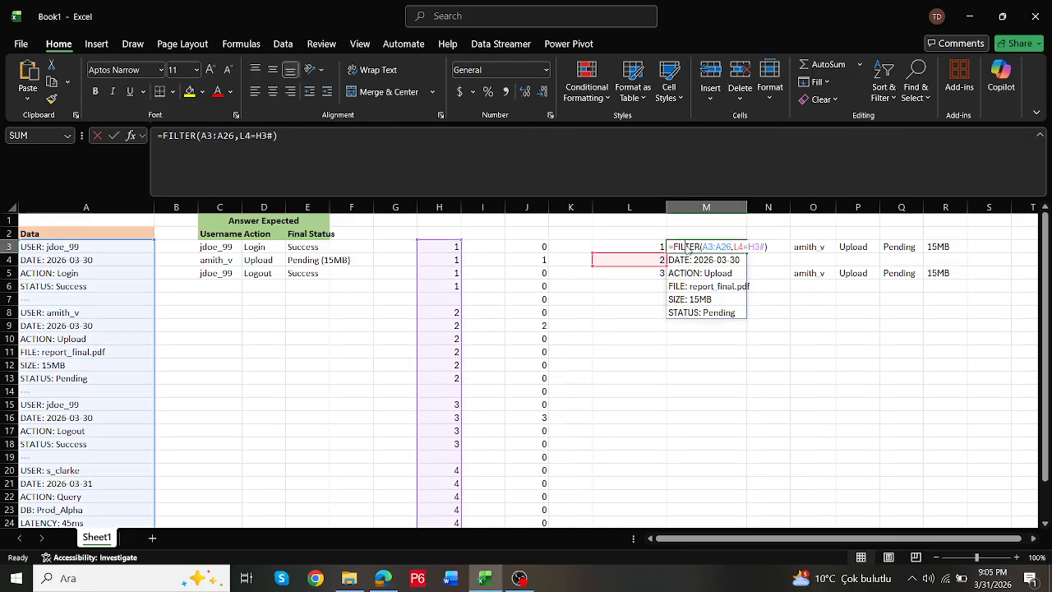
key("Escape")
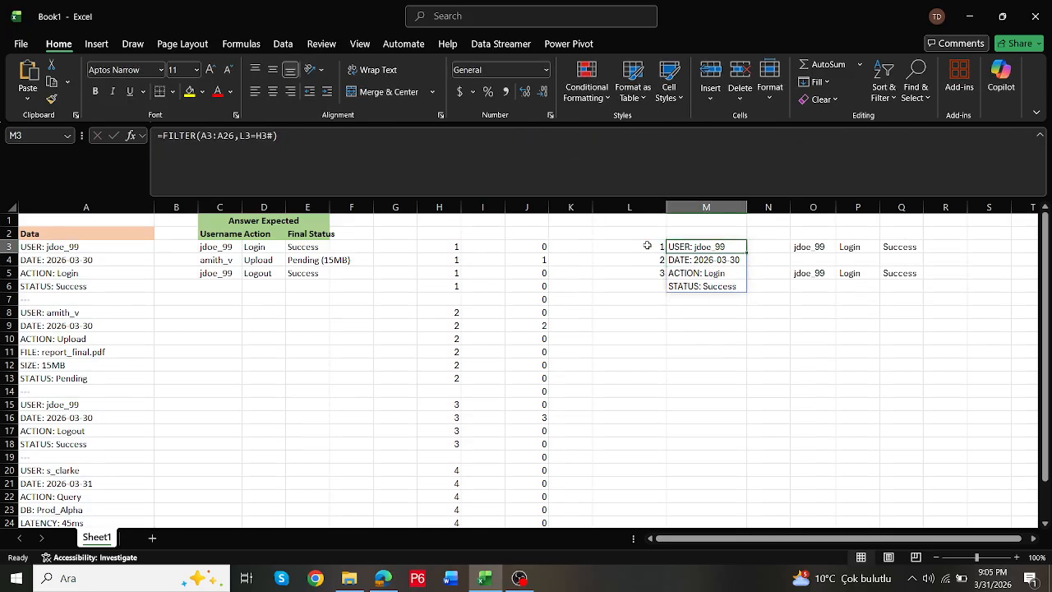
double_click(820, 274)
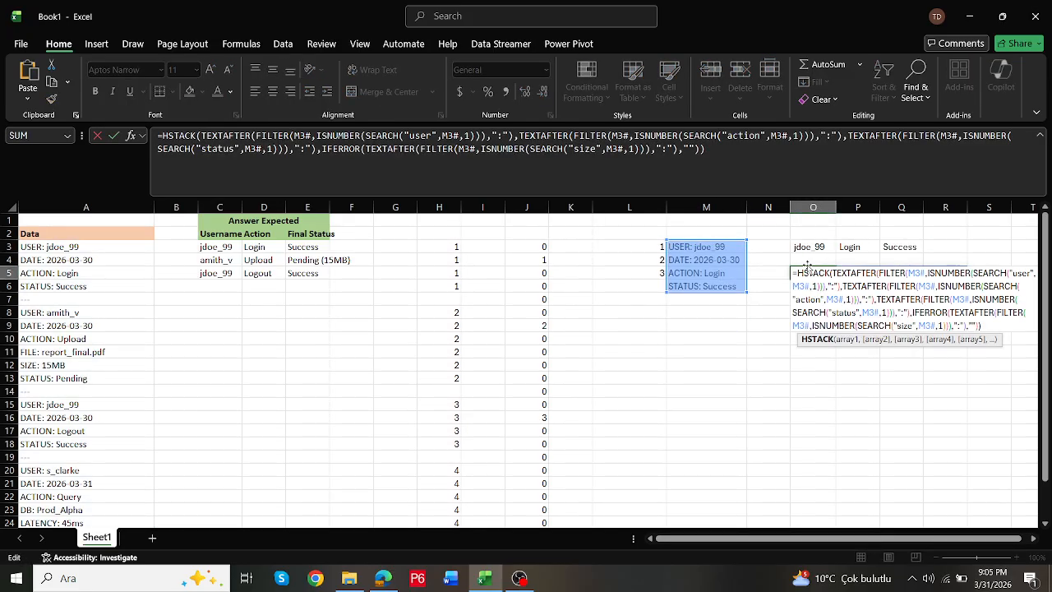
key("Escape")
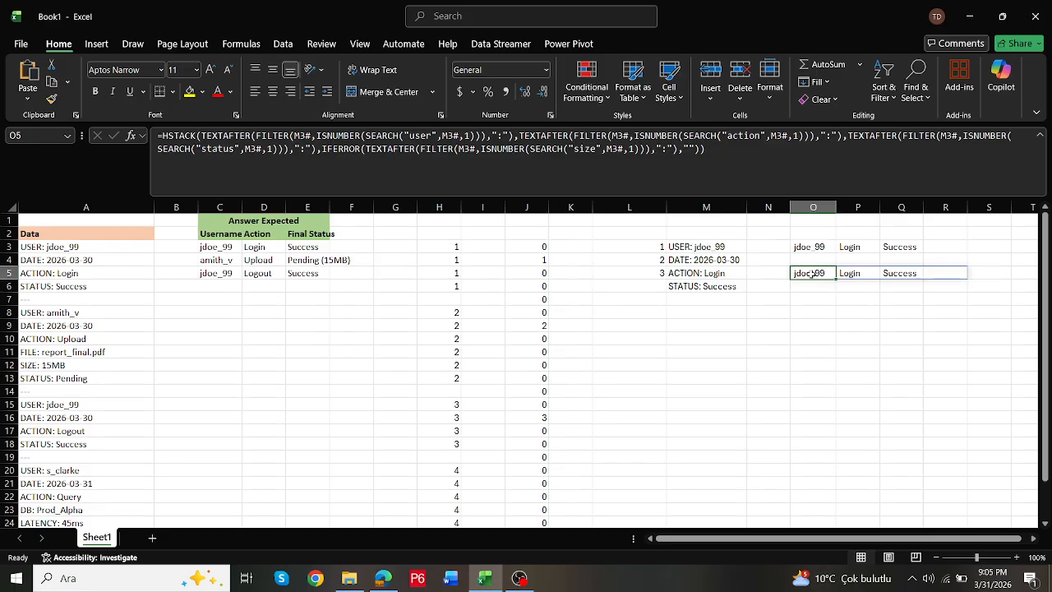
- Wrap the O5 HSTACK formula in LET with q defined as M3#, using q as the array of the user FILTER
double_click(811, 274)
key("Escape")
left_click(163, 136)
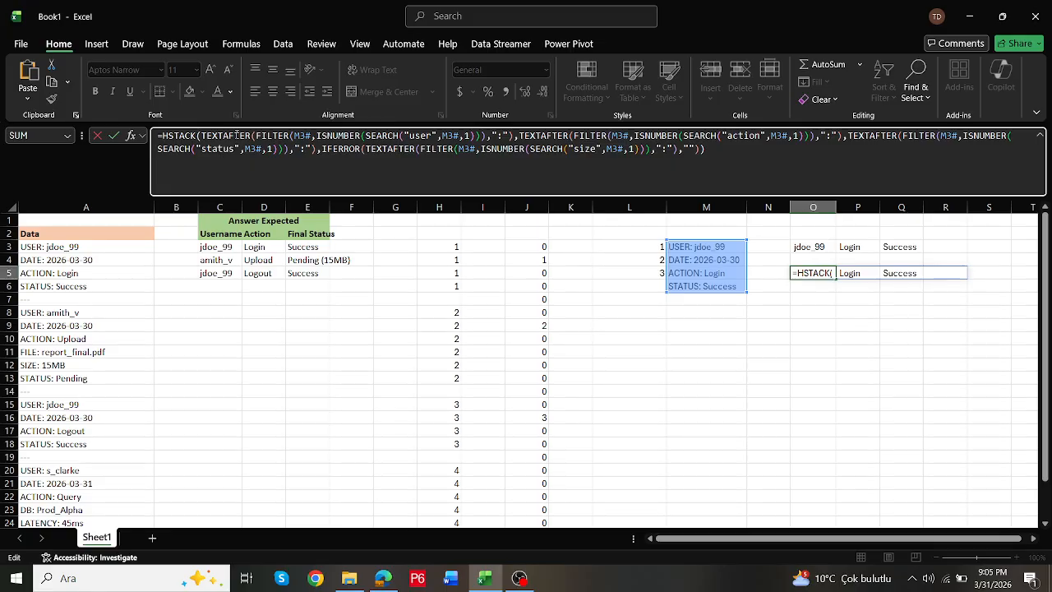
type("let(")
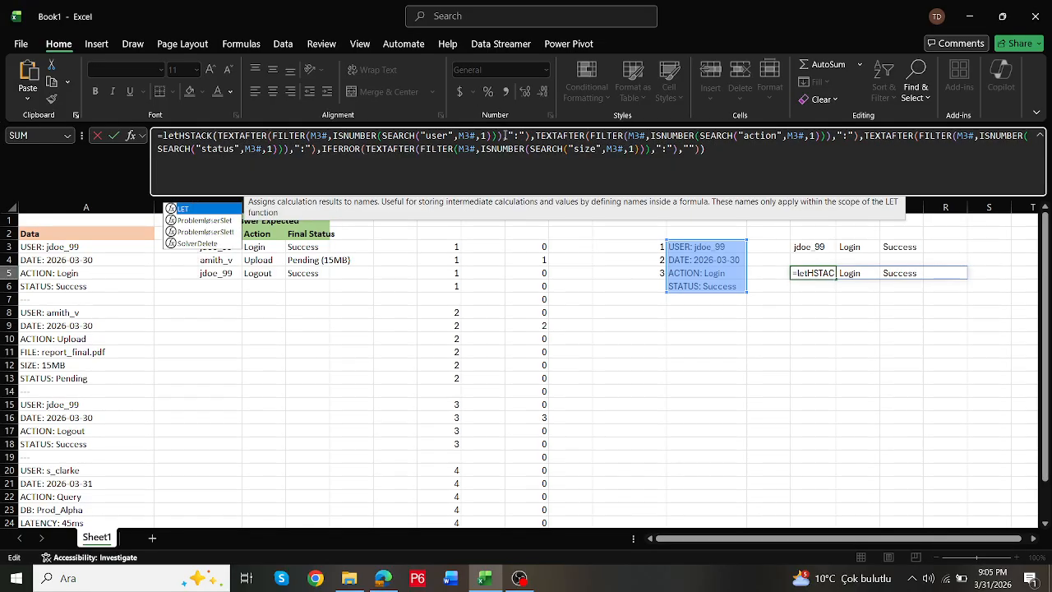
type("q")
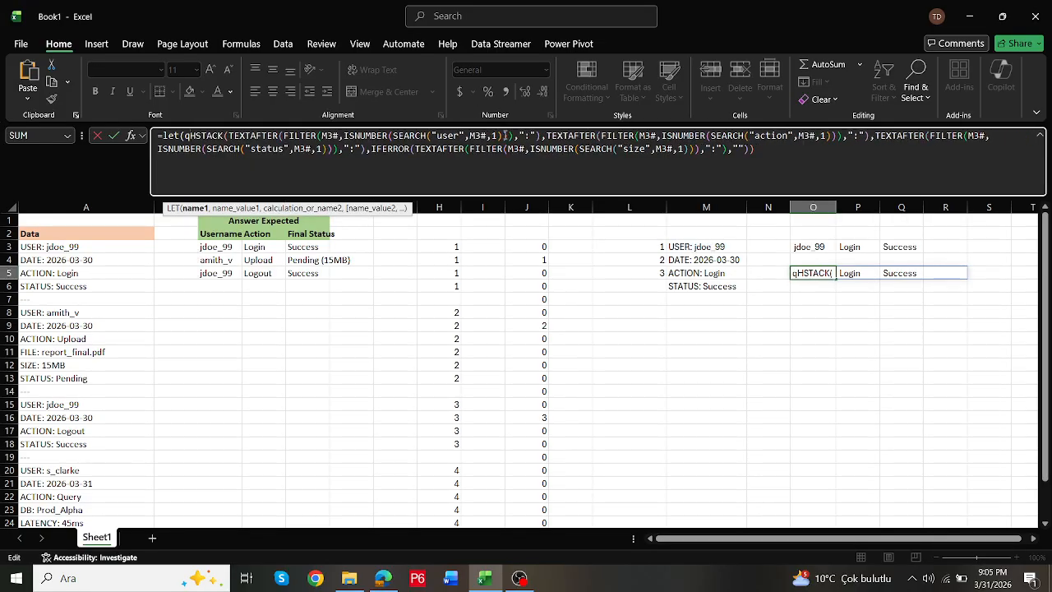
type(",")
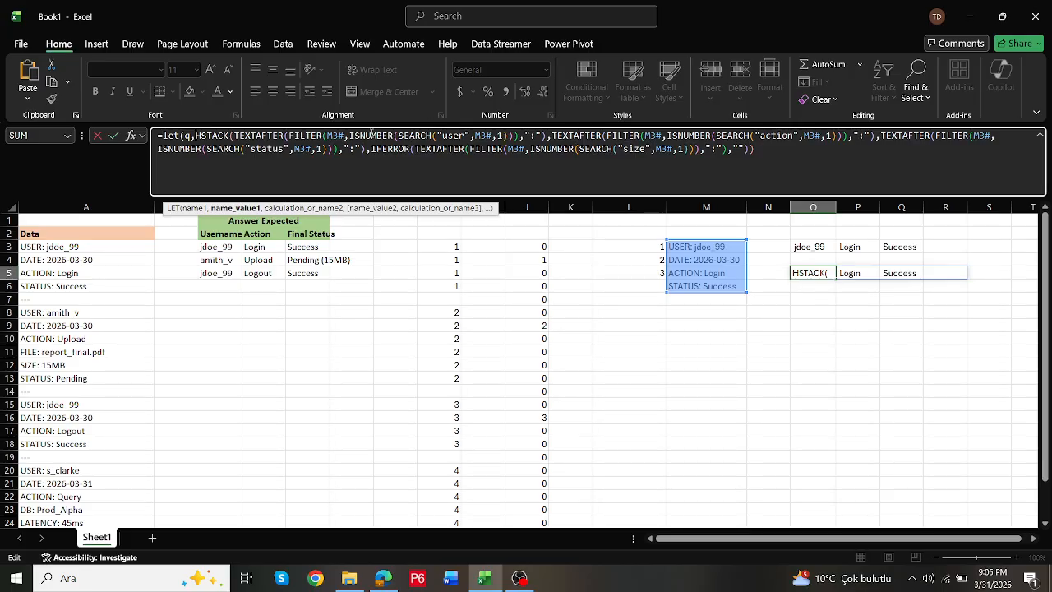
double_click(337, 136)
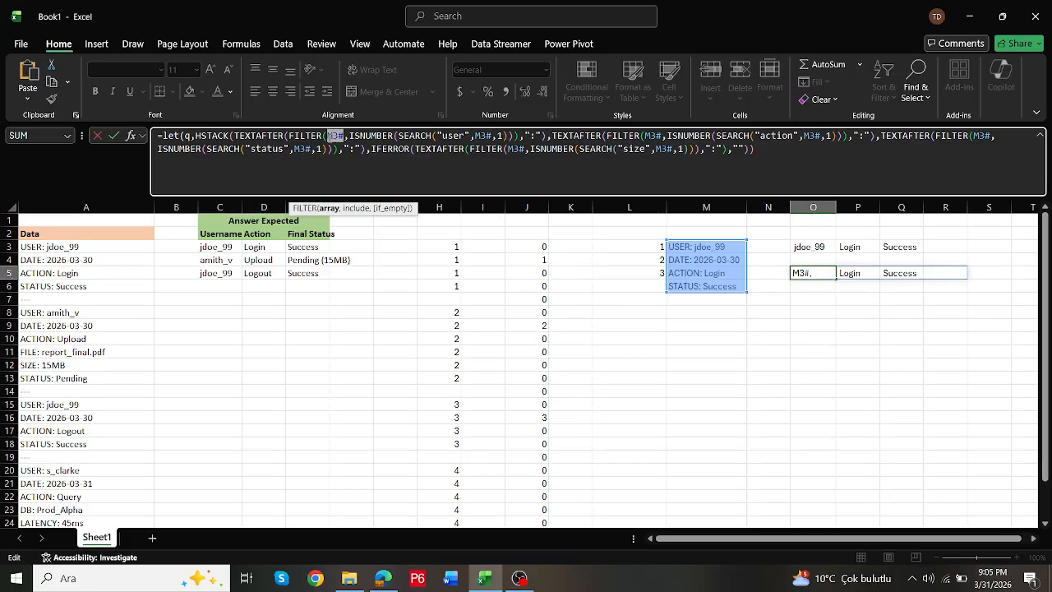
key("Delete")
type("q")
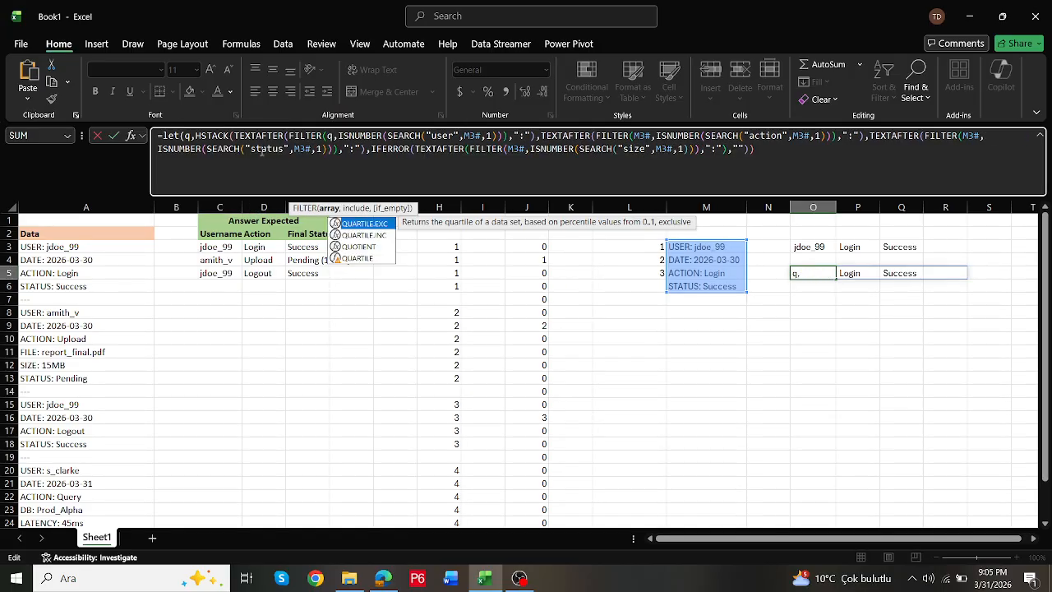
left_click(197, 136)
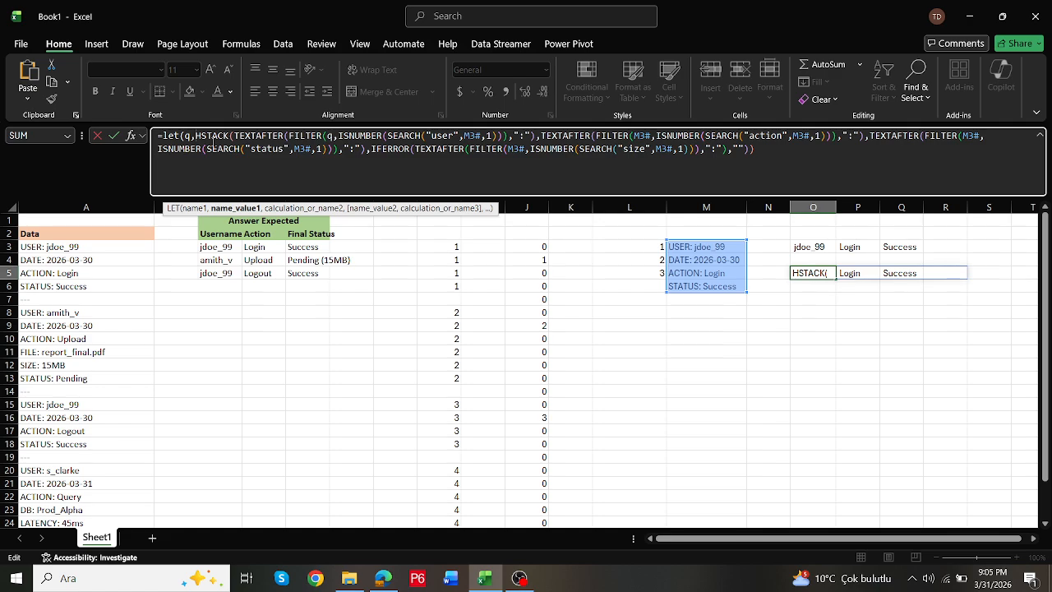
type("M3#,")
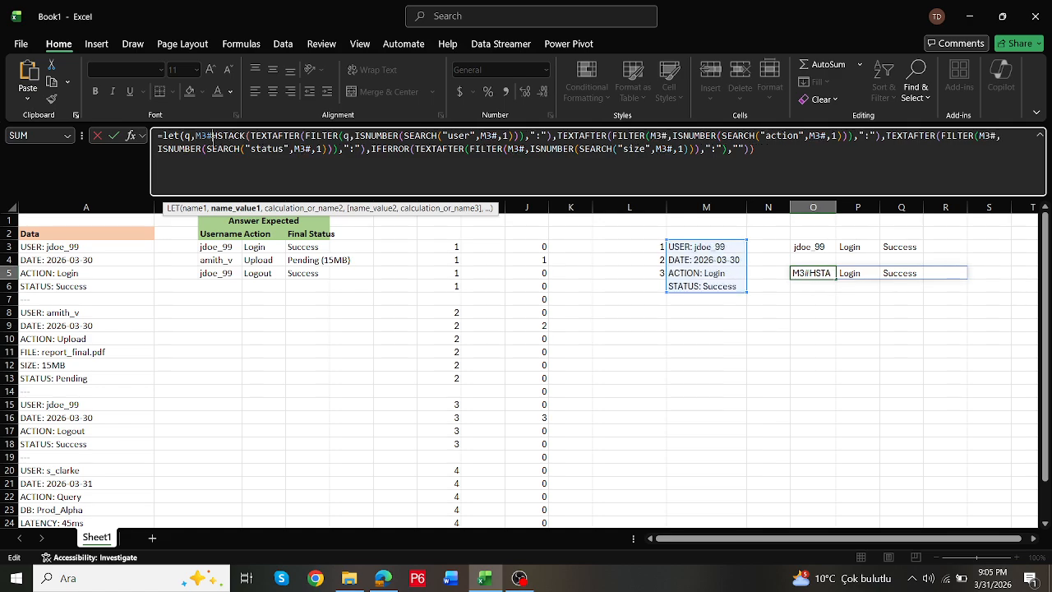
- Replace M3# with q in the user SEARCH and in the action FILTER and SEARCH of the O5 LET formula
double_click(491, 135)
type("q")
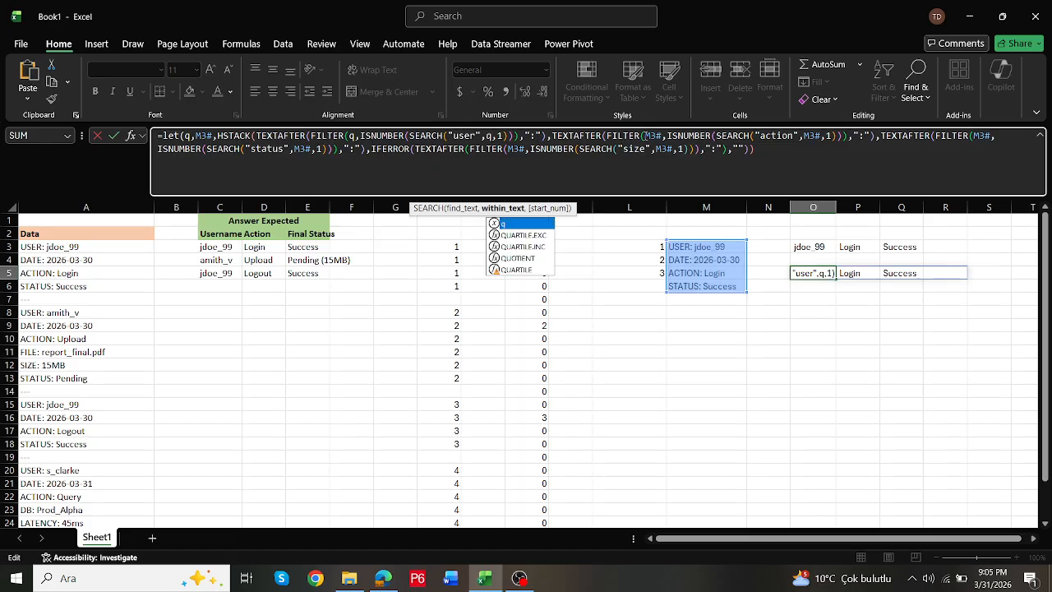
double_click(651, 135)
type("q")
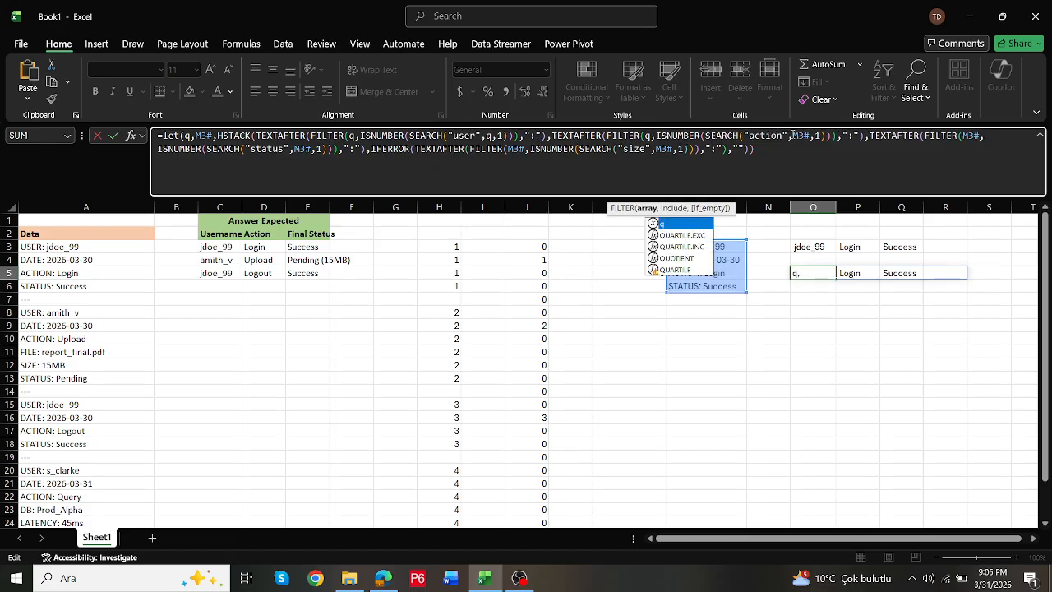
double_click(802, 136)
type("q")
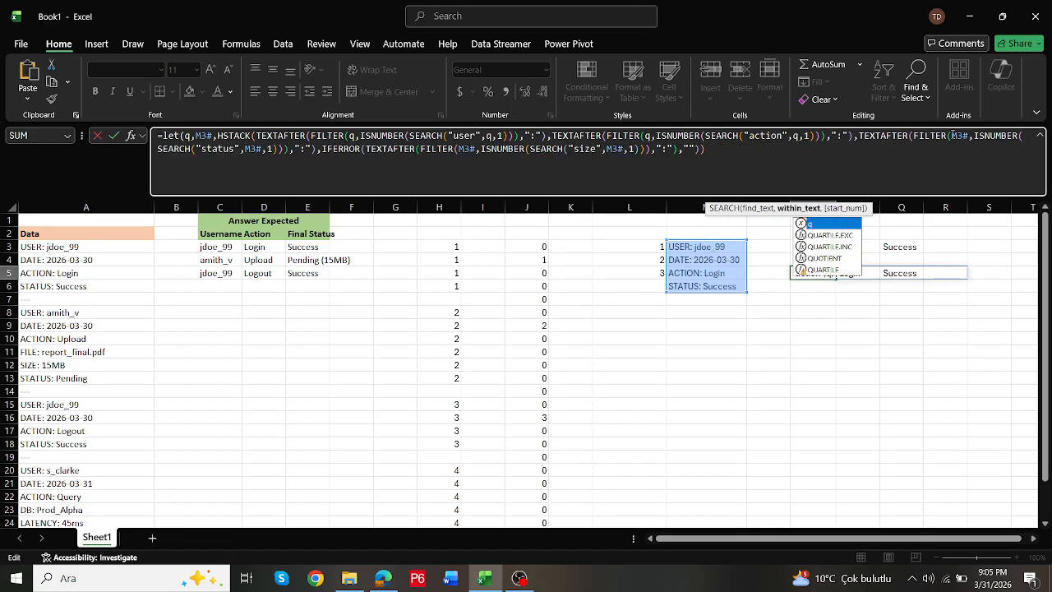
- Replace M3# with q in the status and size extractions of O5, close the LET parenthesis and commit the formula
double_click(959, 136)
type("q")
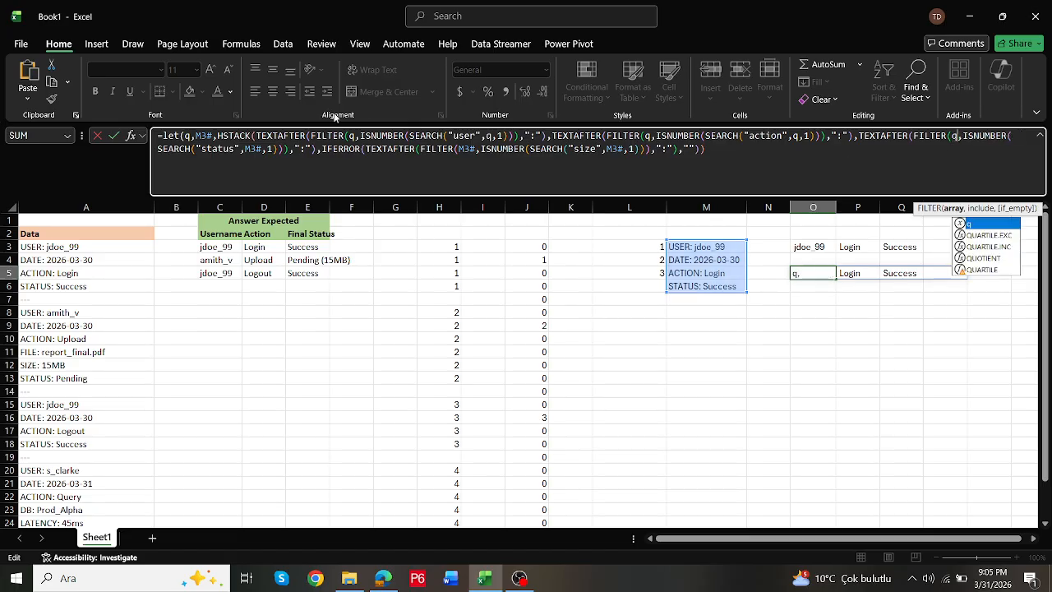
double_click(252, 149)
type("q")
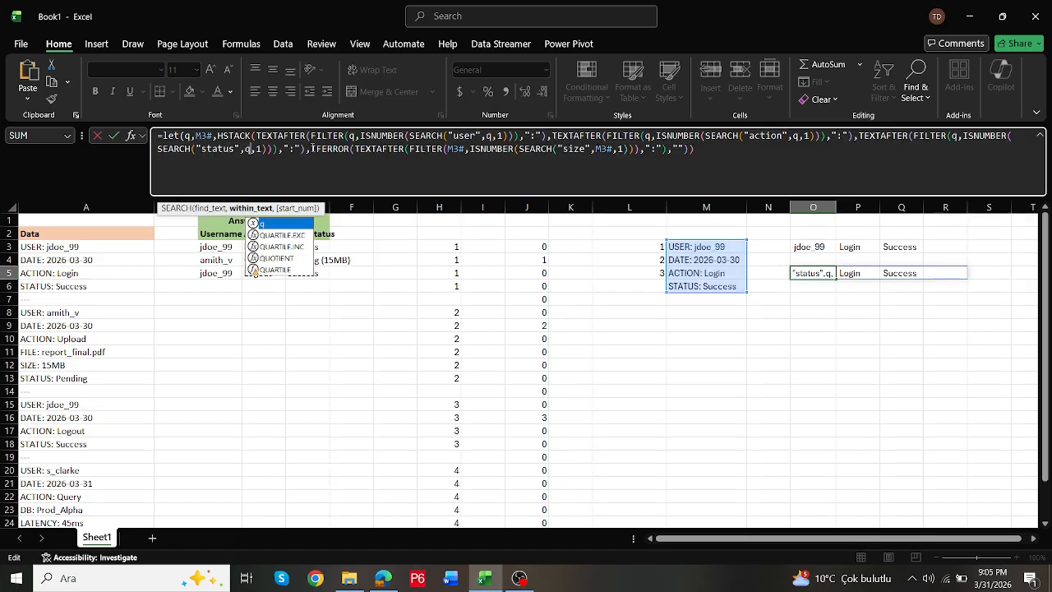
double_click(455, 149)
type("q")
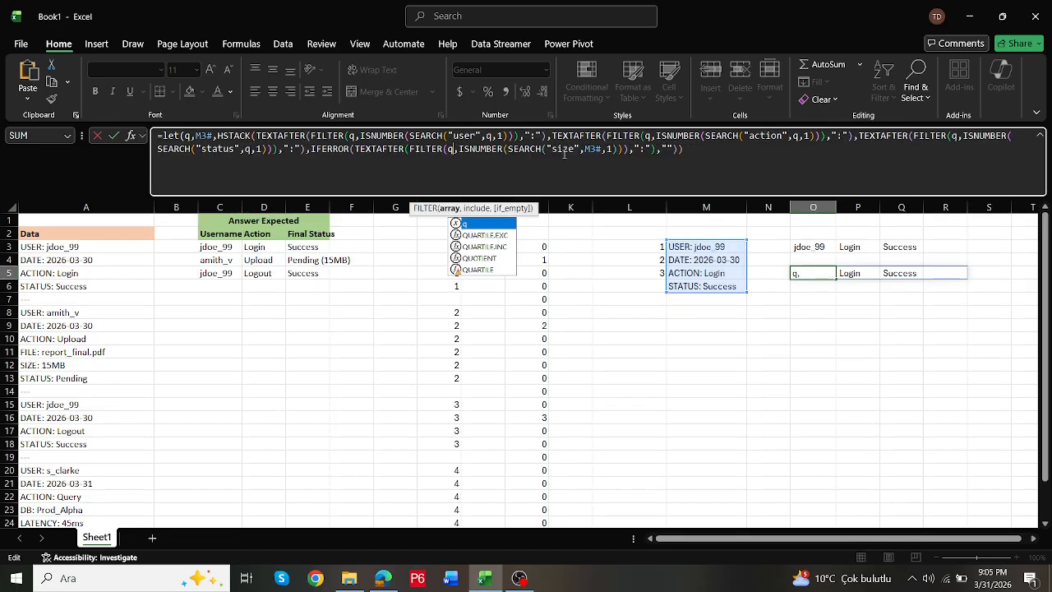
double_click(592, 149)
type("q")
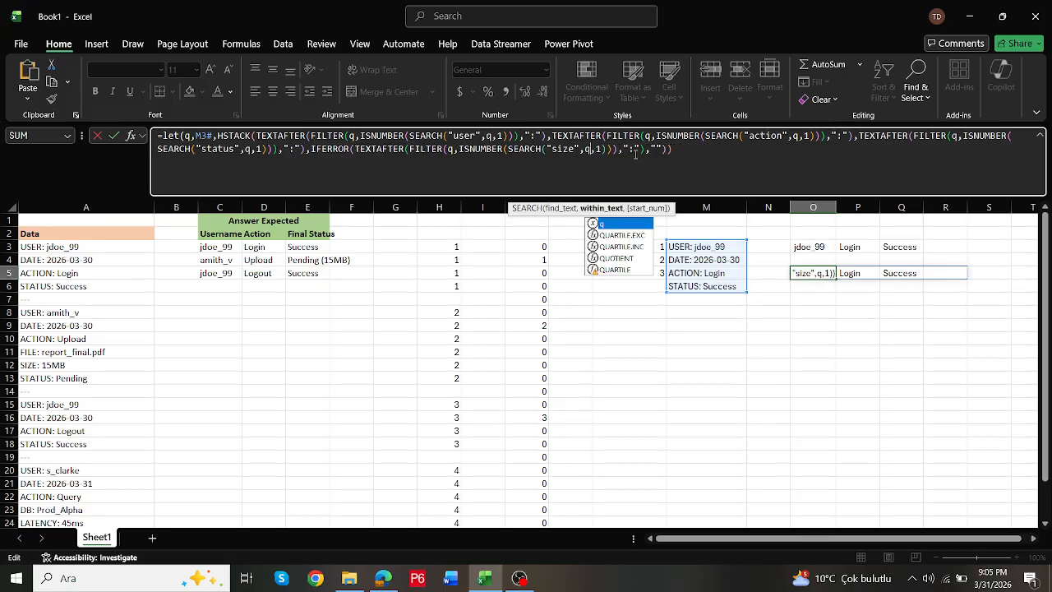
left_click(674, 149)
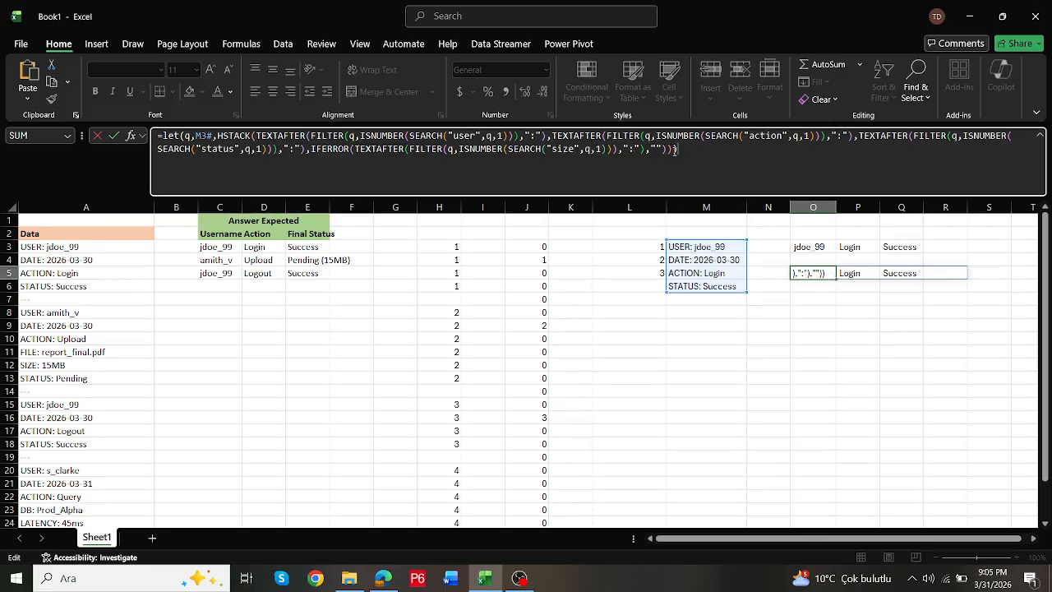
key("ctrl+Return")
double_click(815, 272)
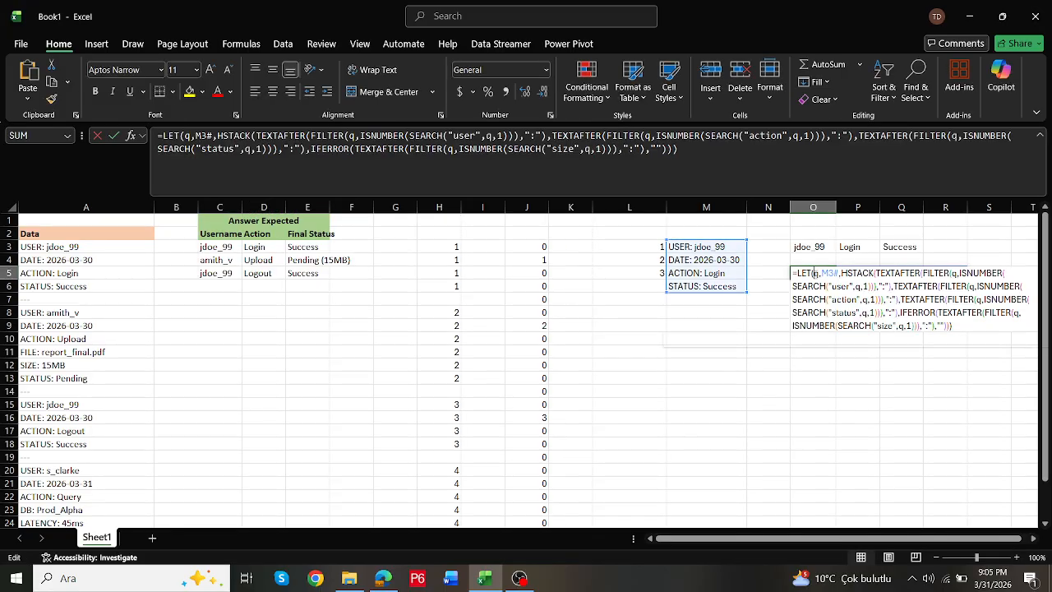
key("Escape")
- Replace M3# as q's definition in the O5 LET formula with M3's expression FILTER(A3:A26,L3=H3#)
left_click(721, 249)
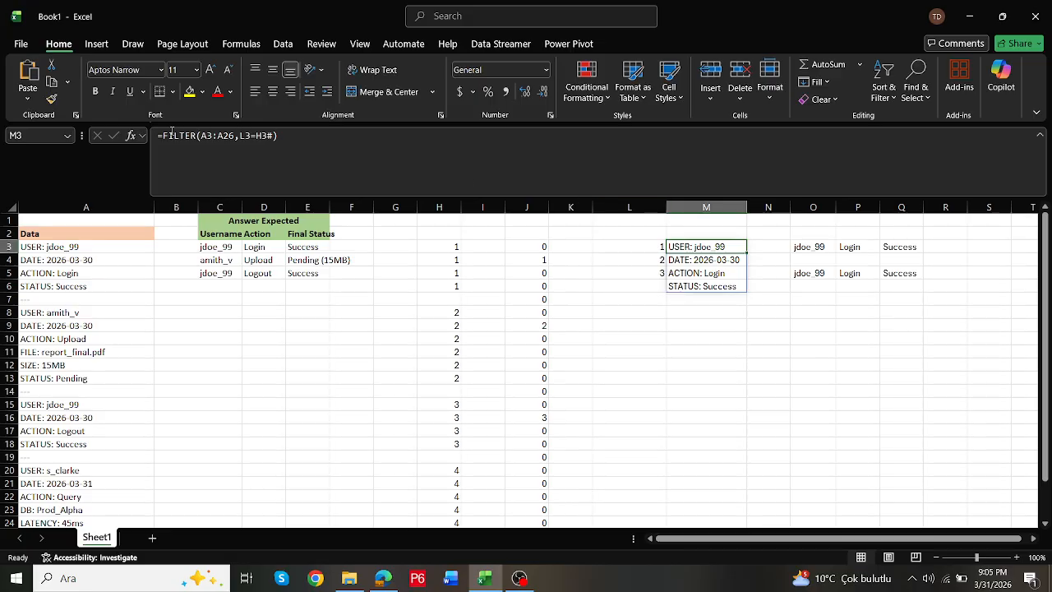
left_click(160, 136)
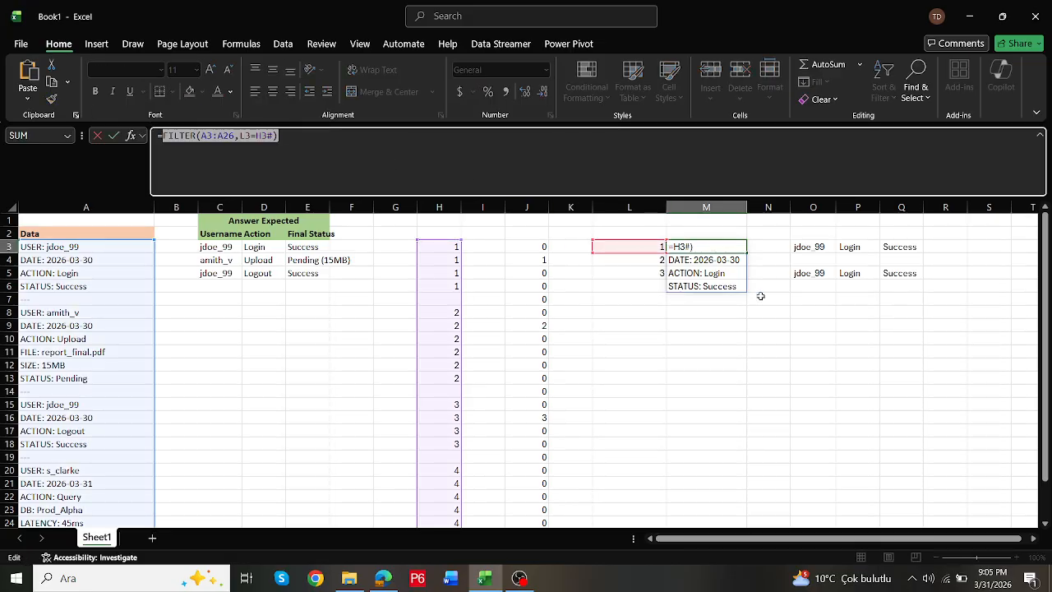
key("Escape")
left_click(817, 274)
left_click(208, 135)
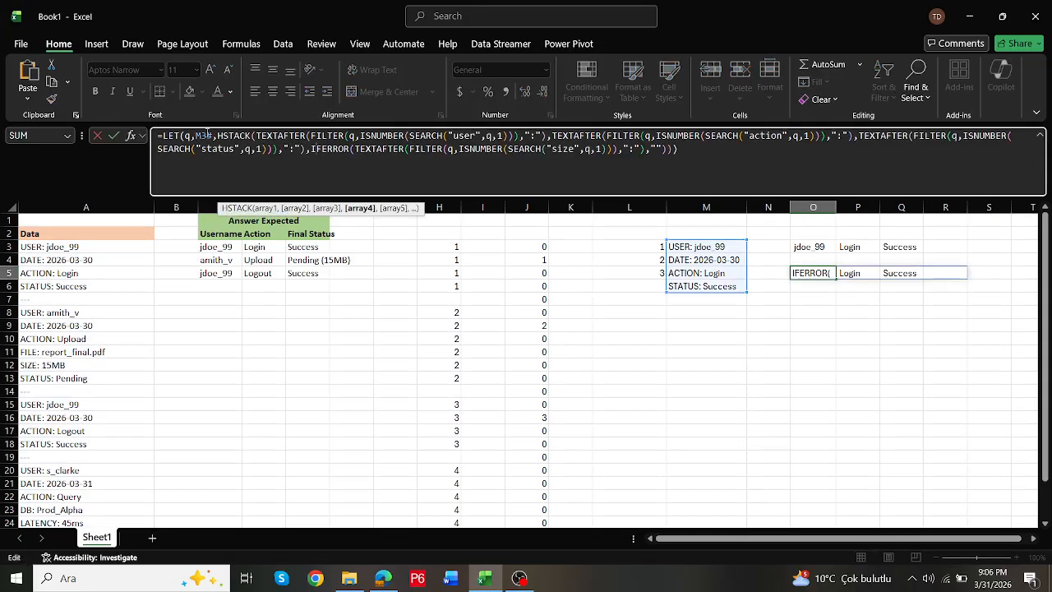
left_click_drag(211, 135, 198, 136)
type("FILTER(A3:A26,L3=H3#)")
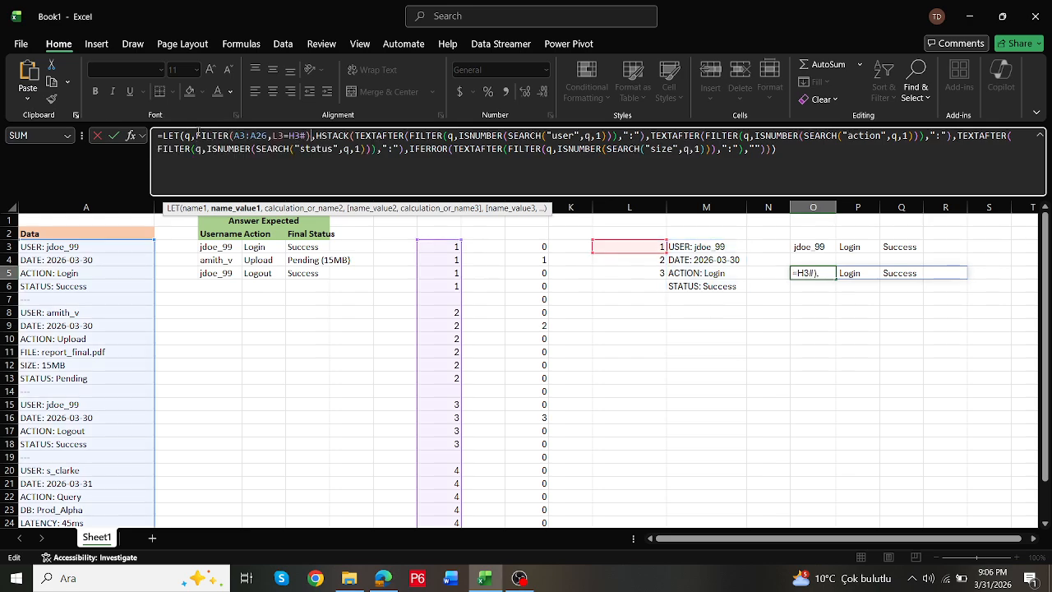
key("ctrl+Return")
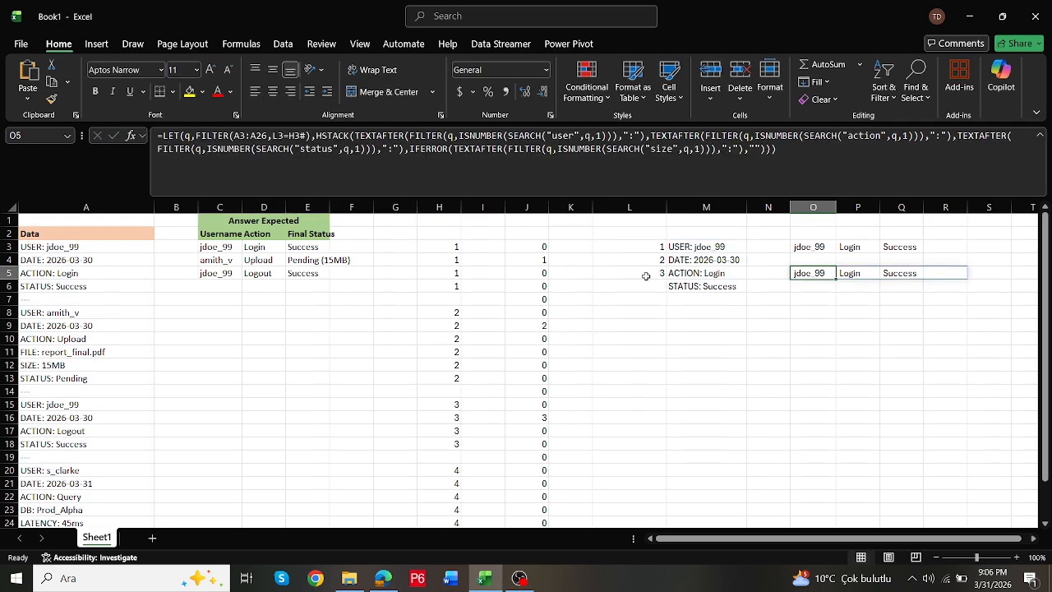
double_click(814, 276)
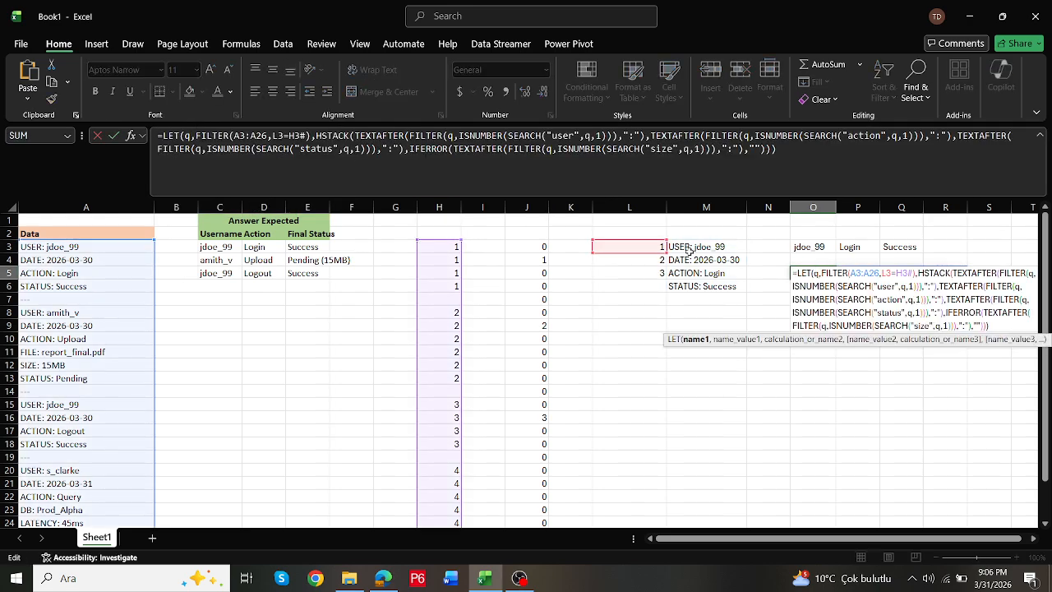
key("Escape")
- Replace H3# in the O5 formula with H3's expression IF(A3:A26="---","",SCAN(1,IF(A3:A26="---",1,0),SUM))
left_click(439, 246)
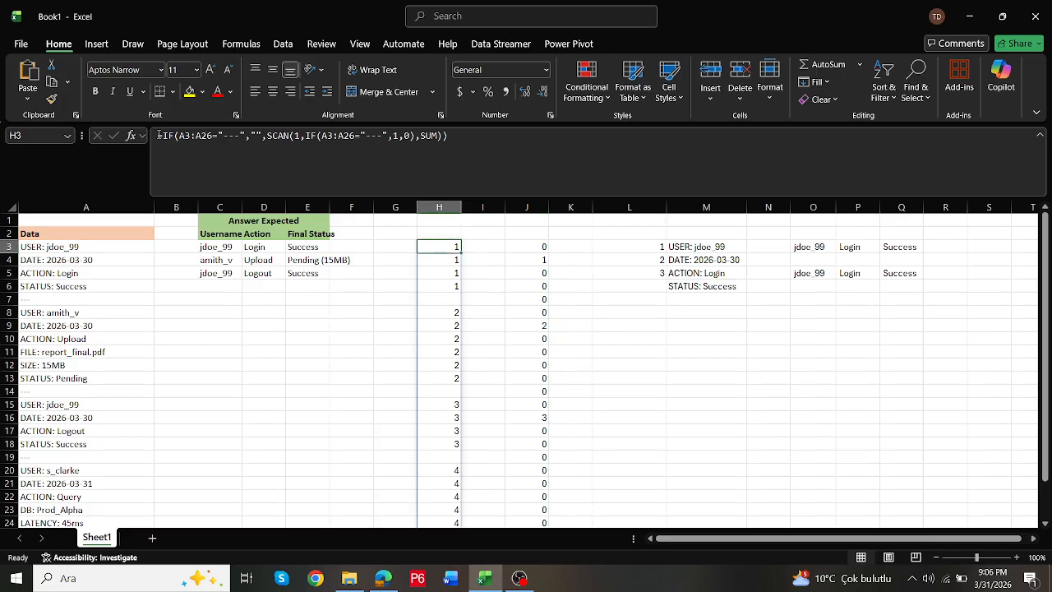
left_click_drag(159, 135, 518, 168)
key("ctrl+c")
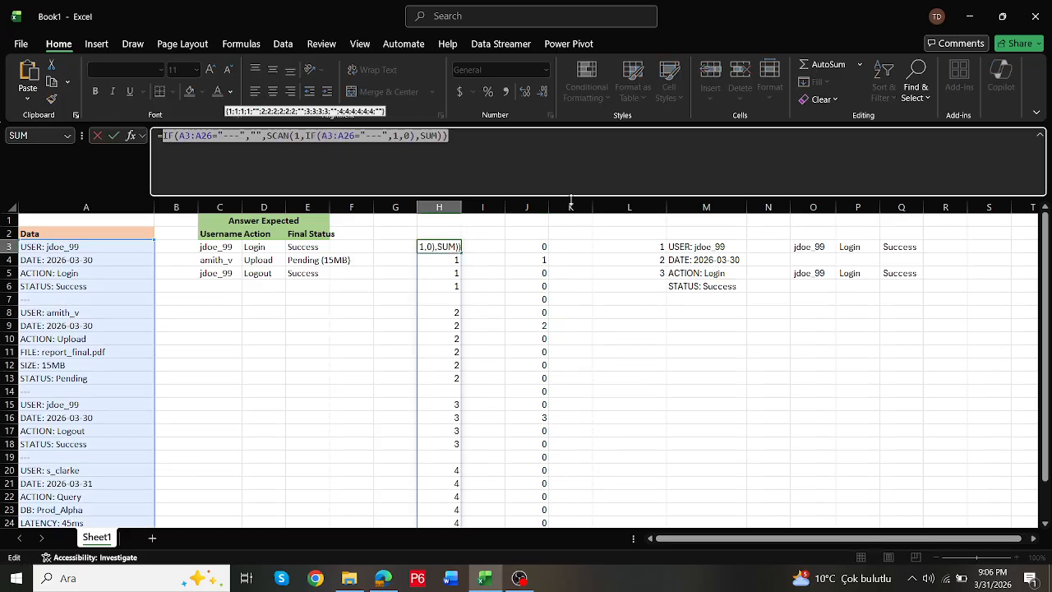
key("Escape")
left_click(812, 274)
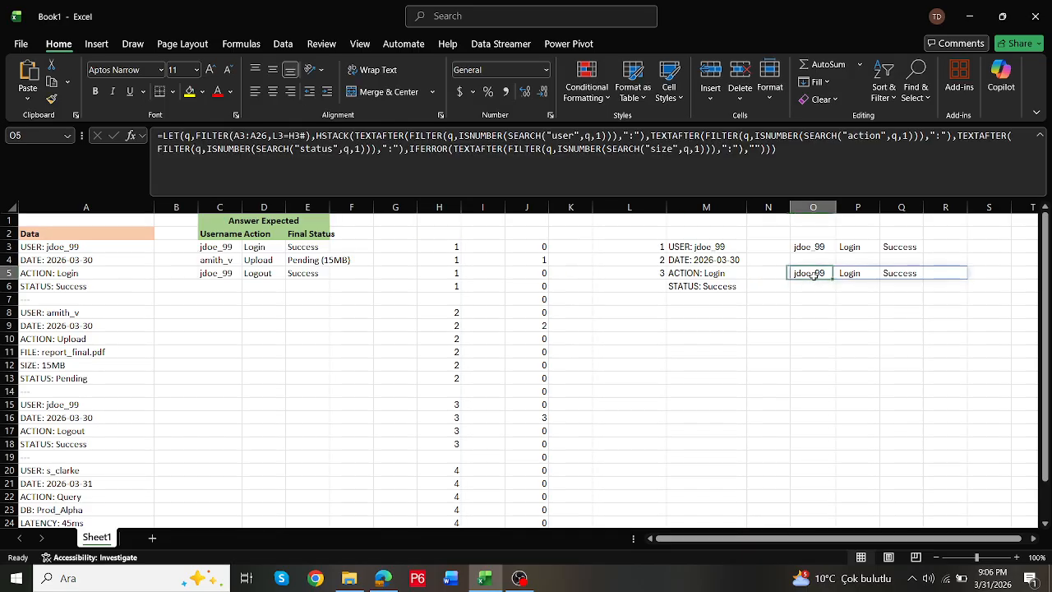
left_click(265, 148)
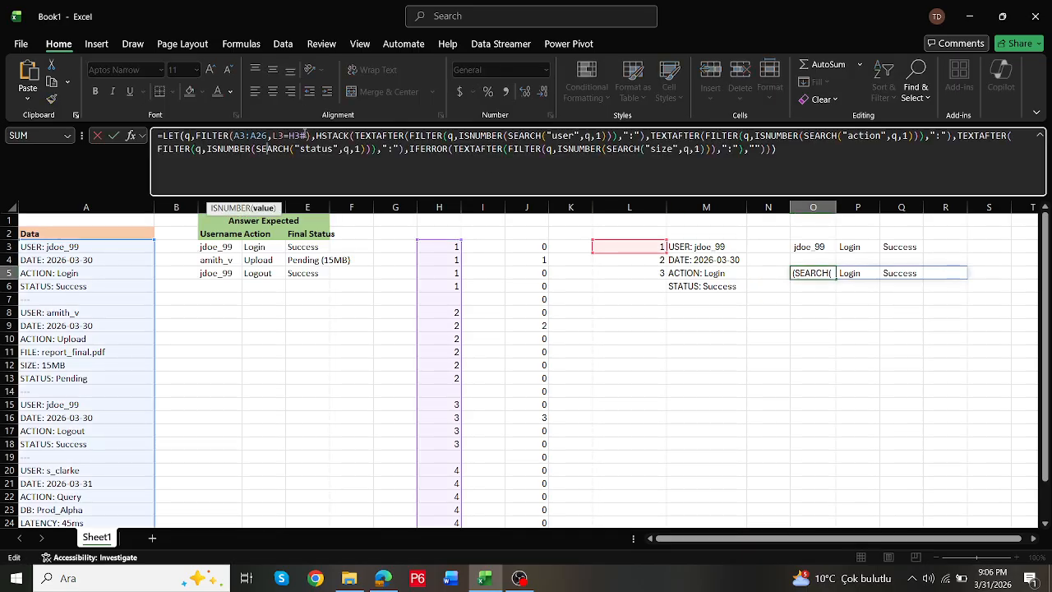
double_click(301, 135)
key("ctrl+v")
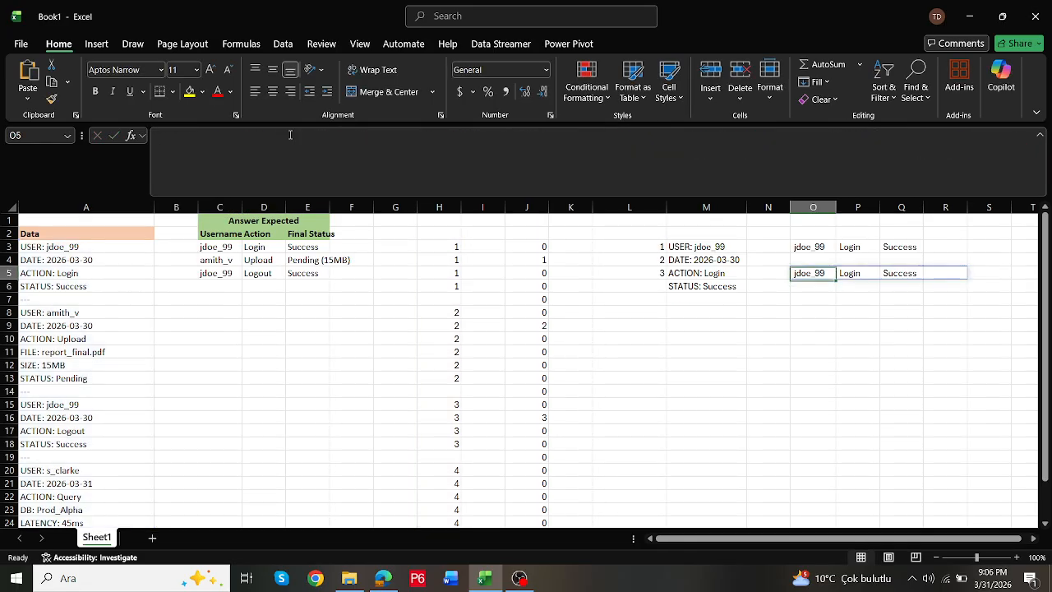
left_click(465, 136)
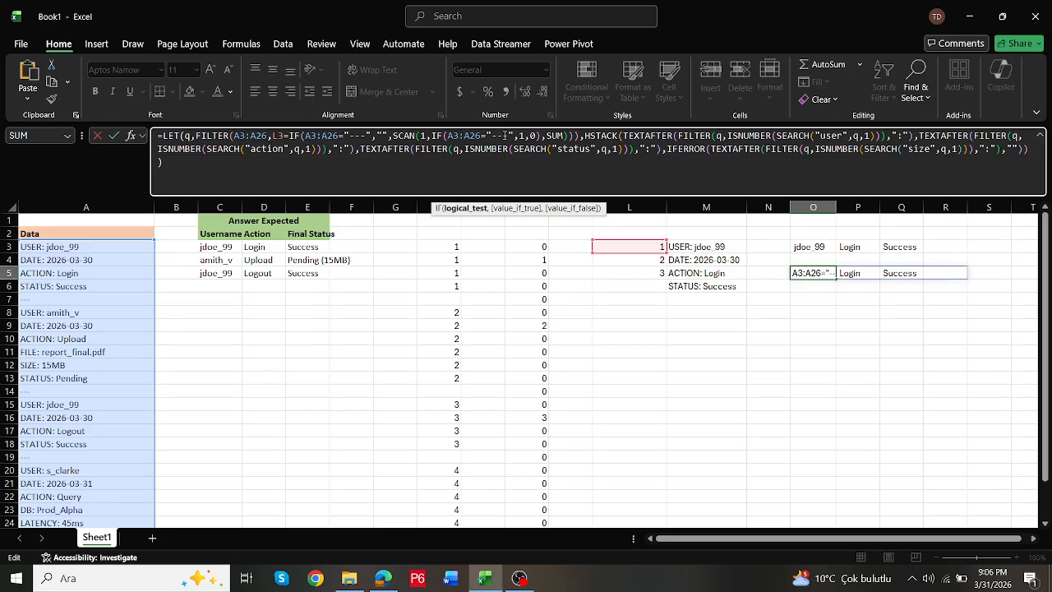
- Define w as A3:A26 ahead of q in the O5 LET formula and use w as the array of q's FILTER
left_click(186, 136)
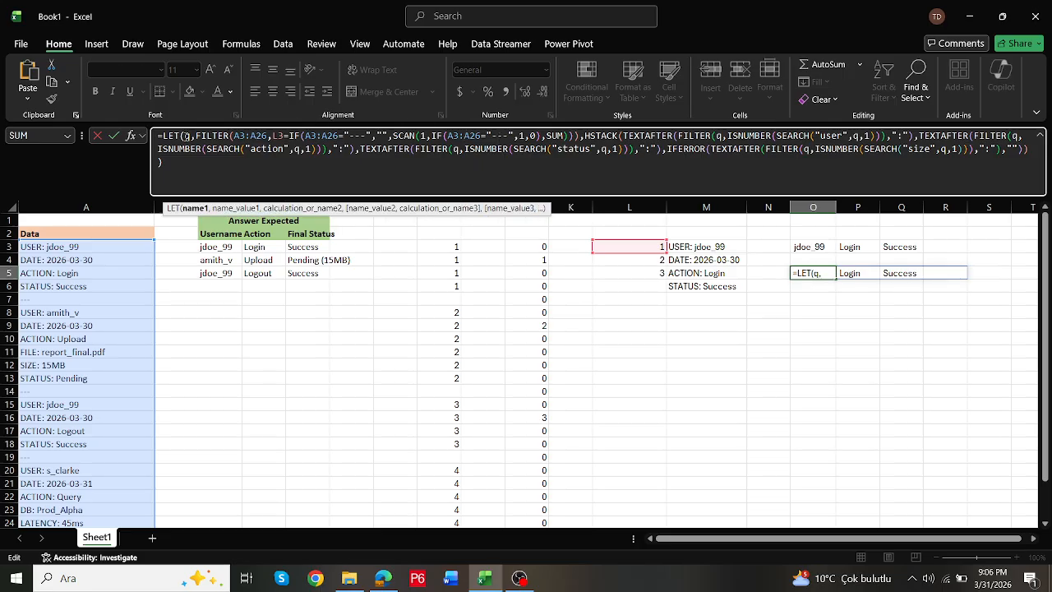
type("w,")
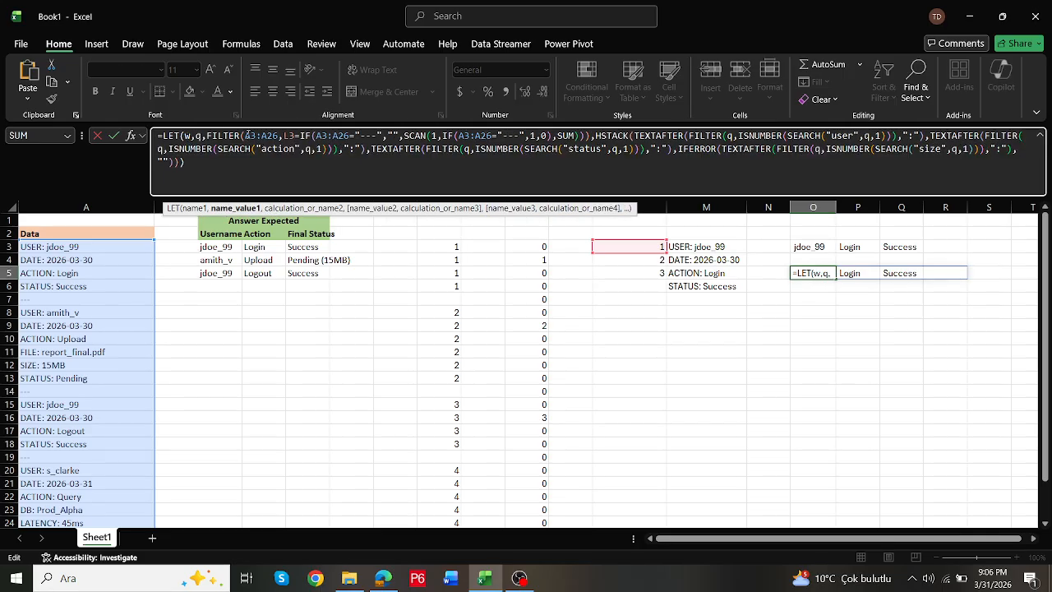
left_click_drag(247, 136, 281, 136)
key("BackSpace")
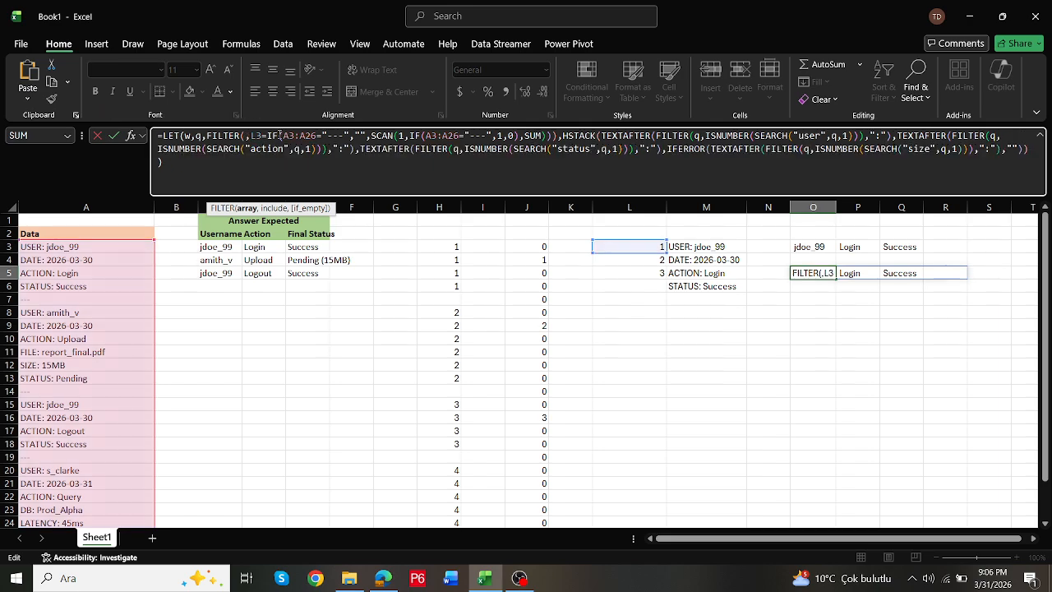
type("w")
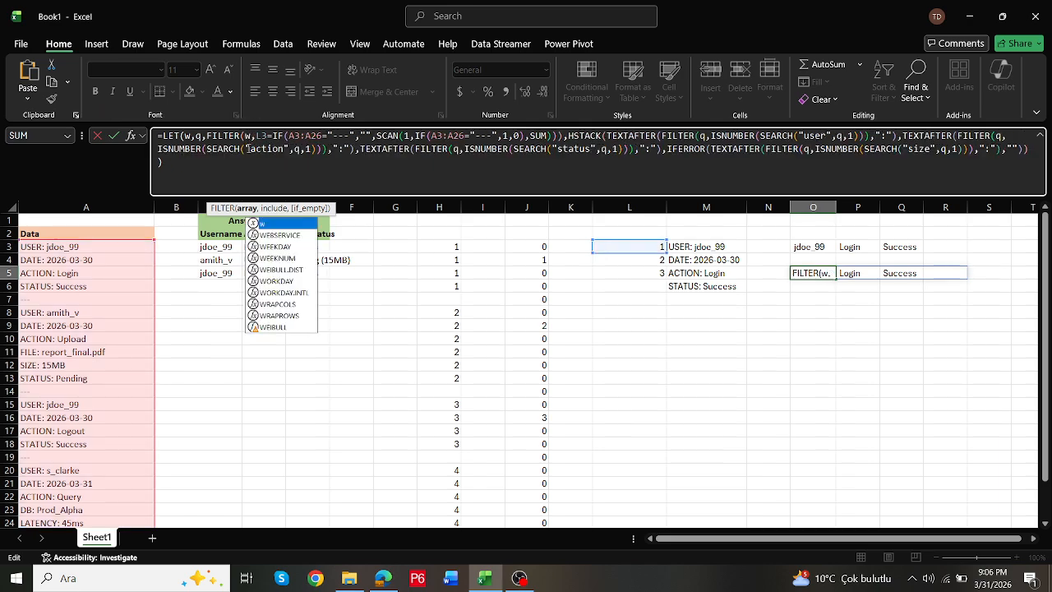
left_click(198, 137)
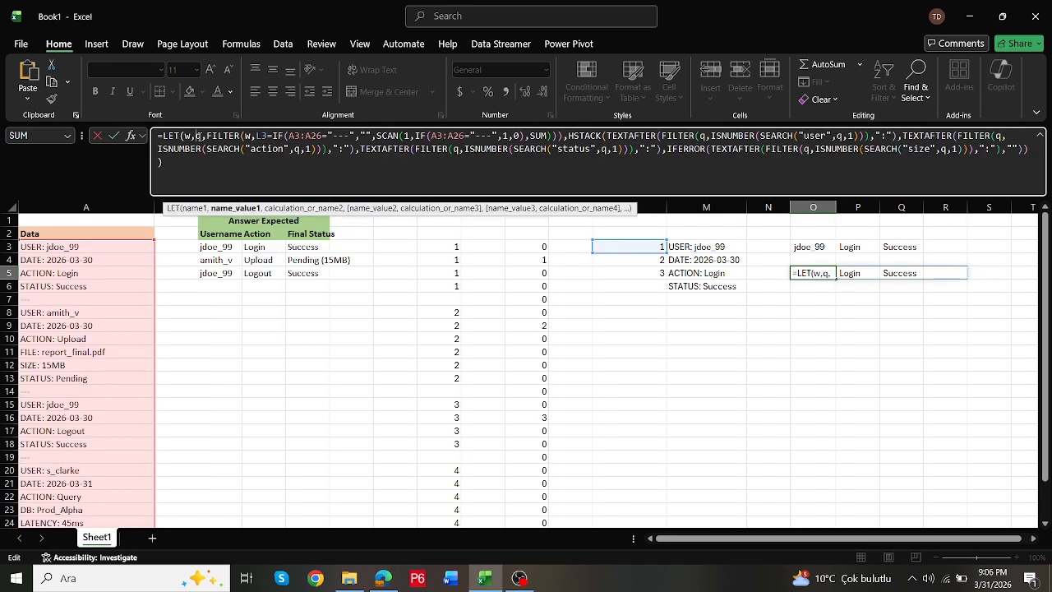
type("A3:A26,q,")
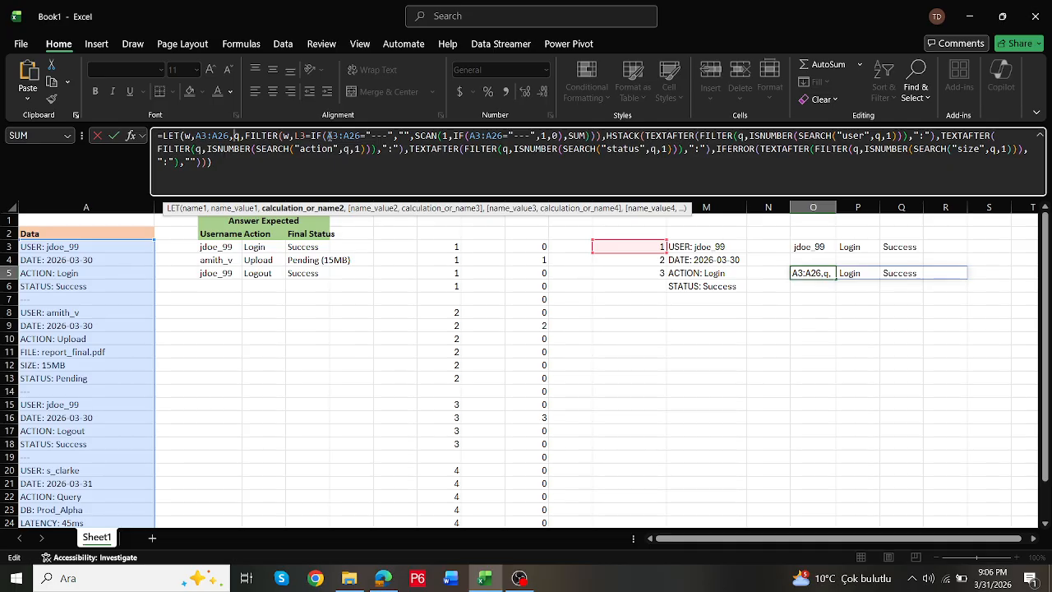
- Replace A3:A26 with w in both IF tests inside q's definition in the O5 LET formula
left_click_drag(329, 135, 365, 135)
type("w")
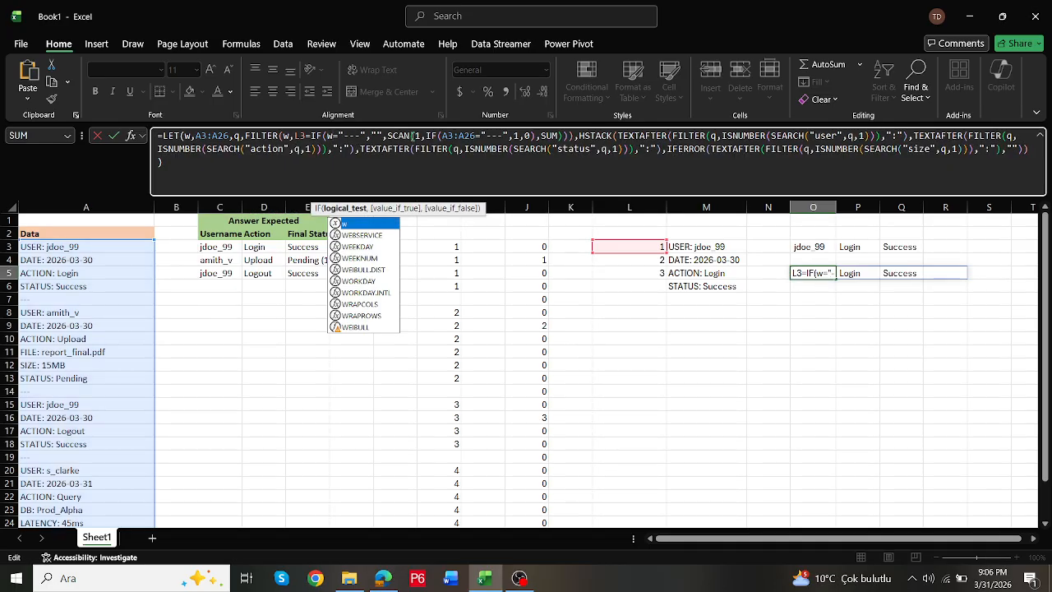
left_click_drag(442, 136, 482, 136)
type("w")
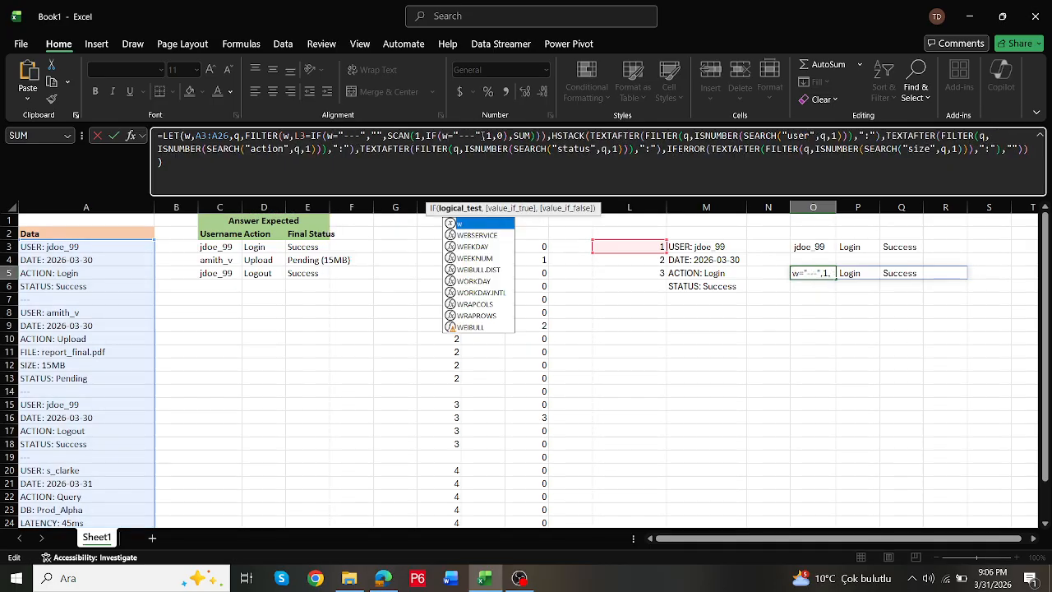
left_click(240, 165)
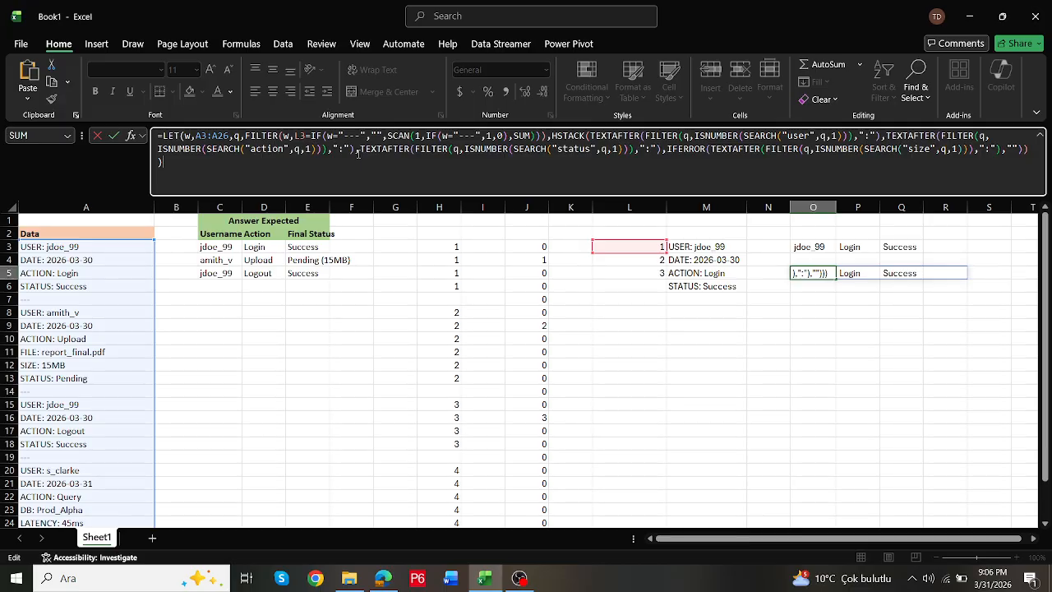
- Define e as TEXTAFTER at the start of the O5 LET formula and use e in the status extraction
left_click_drag(362, 150, 412, 151)
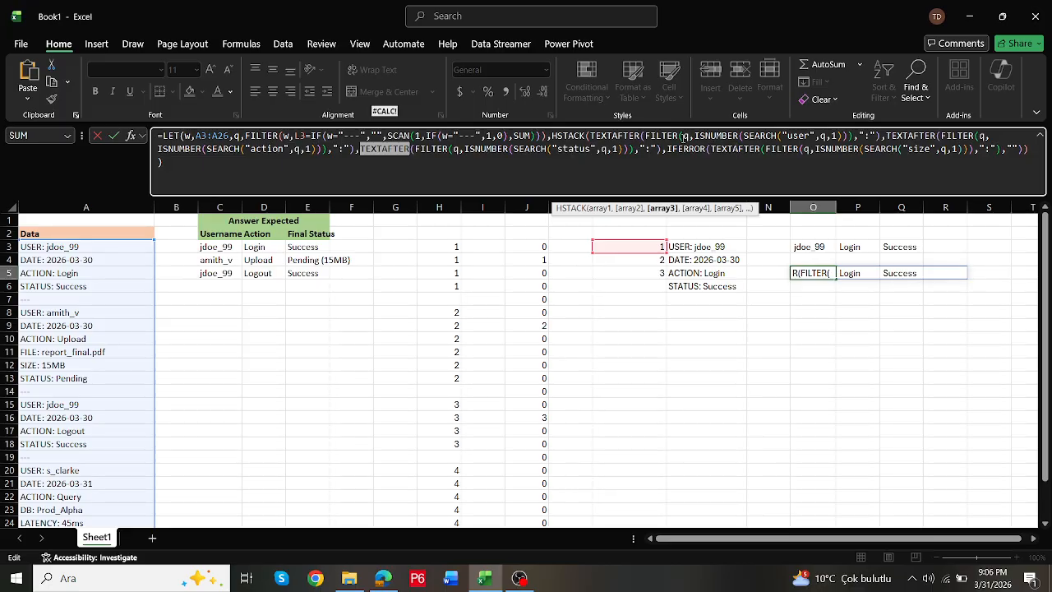
key("BackSpace")
type("e")
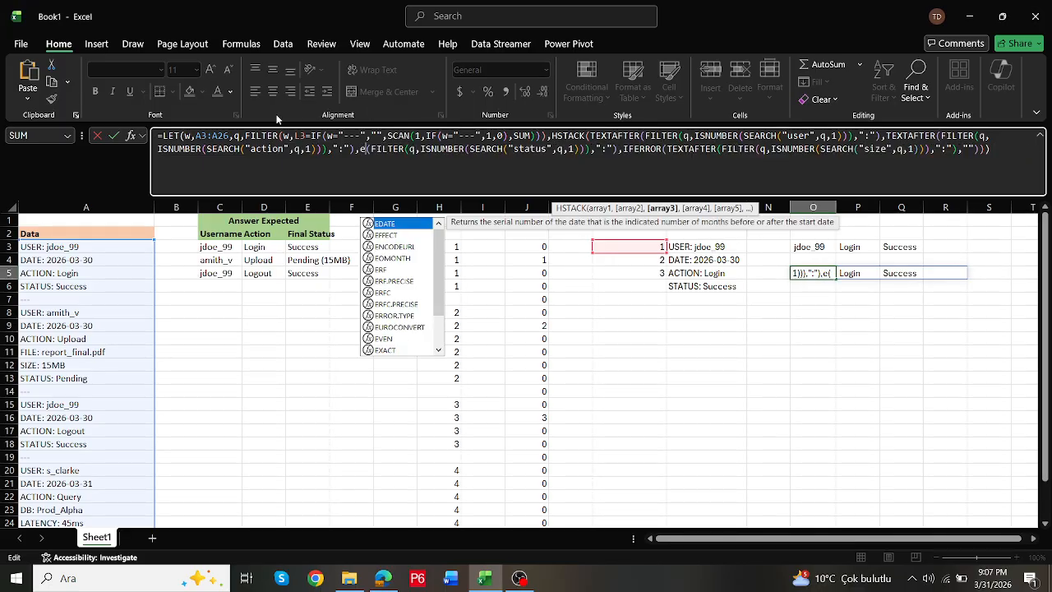
left_click(188, 135)
type("e")
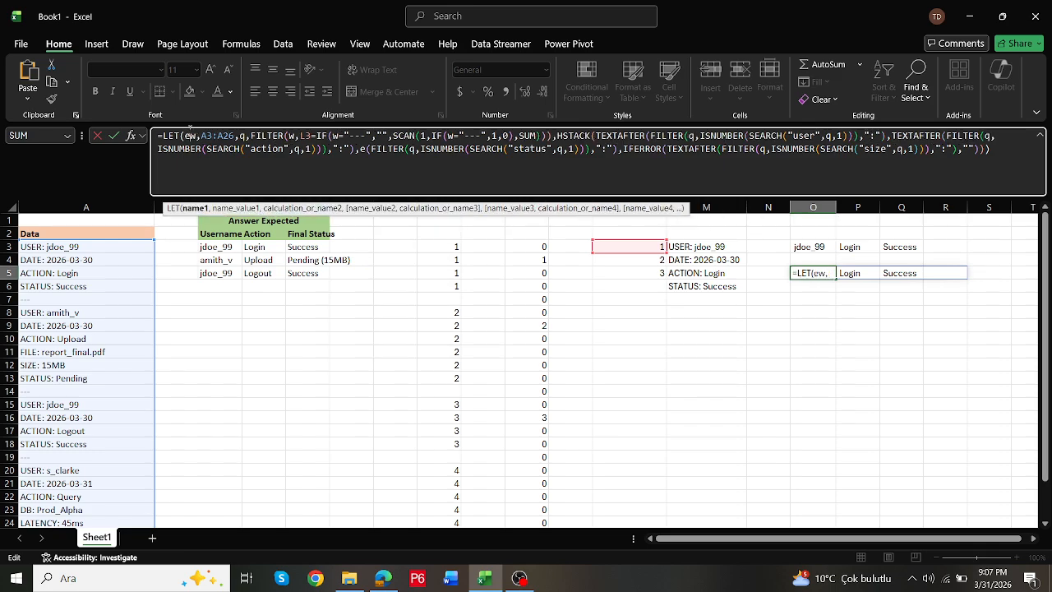
type(",TEXTAFTER,")
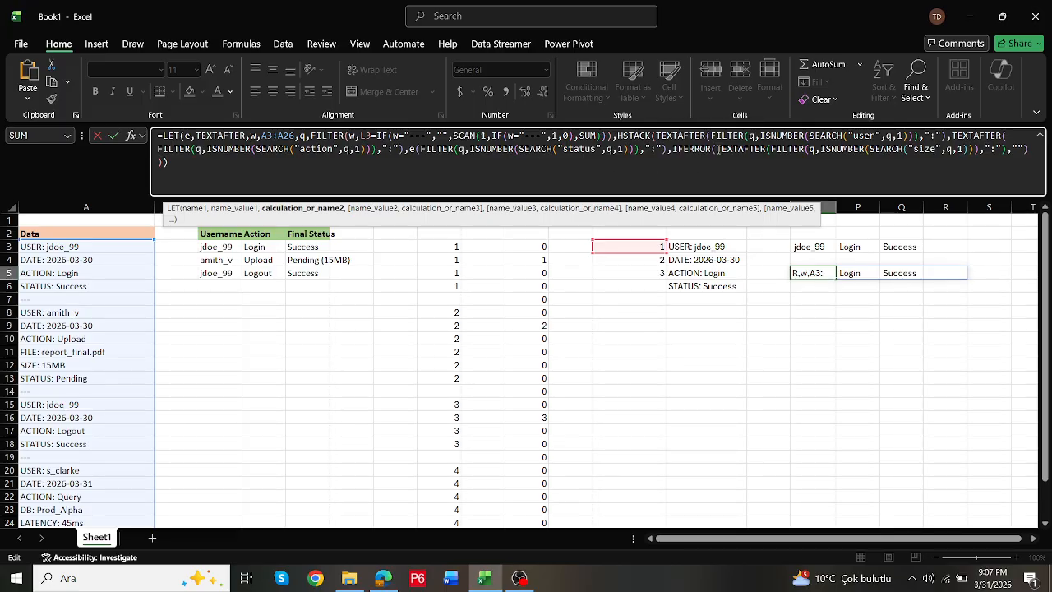
- Replace TEXTAFTER with e in the size, action and user extractions of O5 and commit the formula
left_click_drag(716, 150, 767, 150)
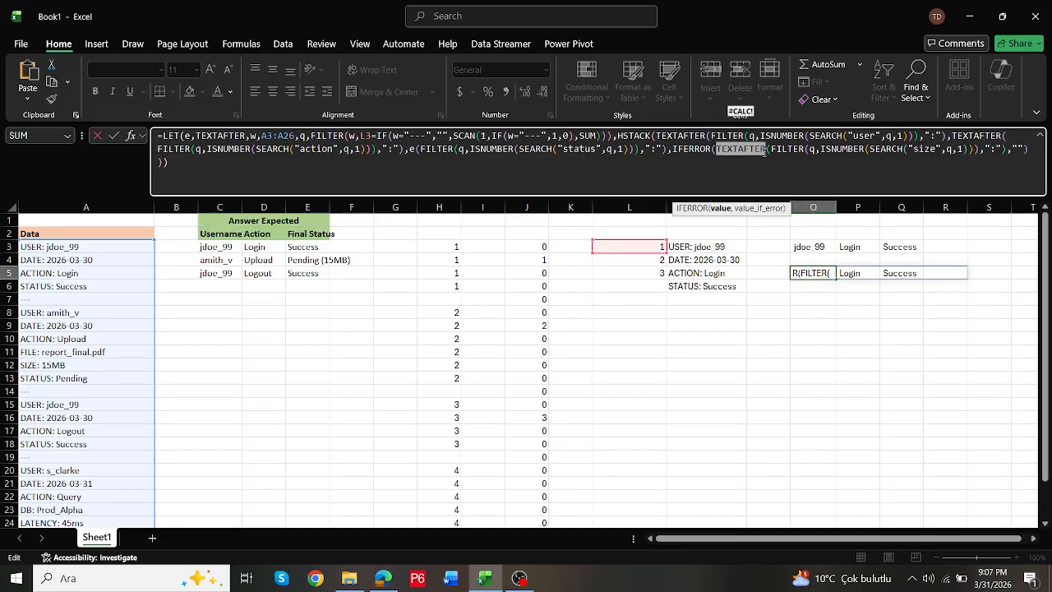
type("e")
key("Return")
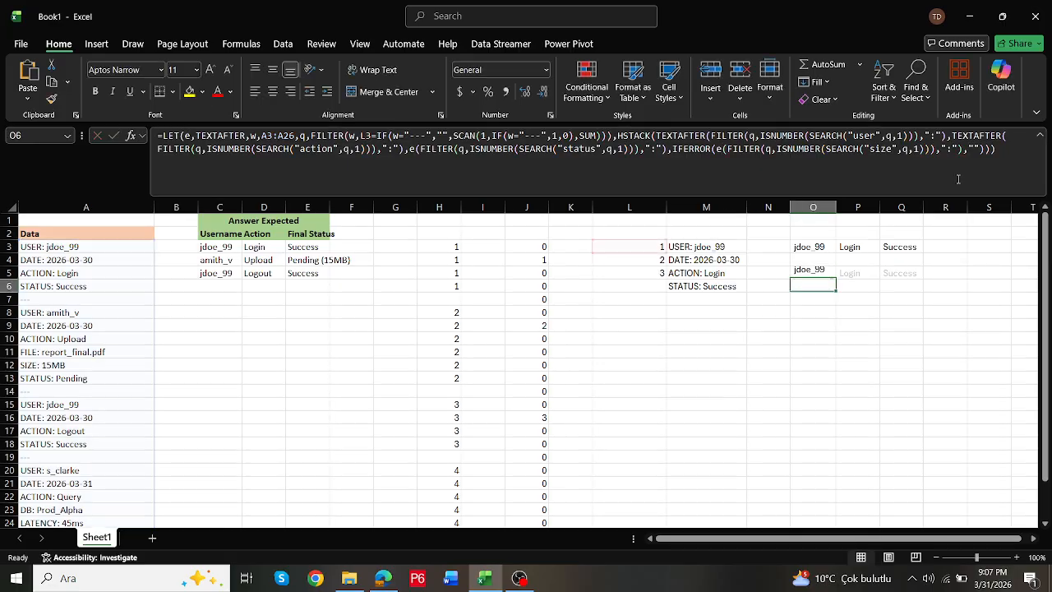
key("Up")
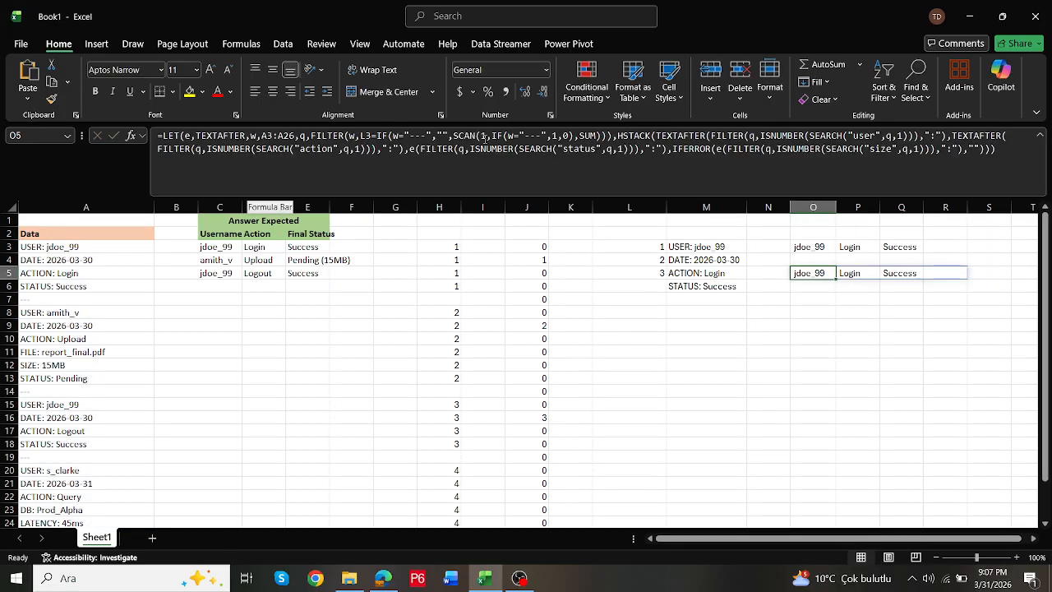
double_click(970, 135)
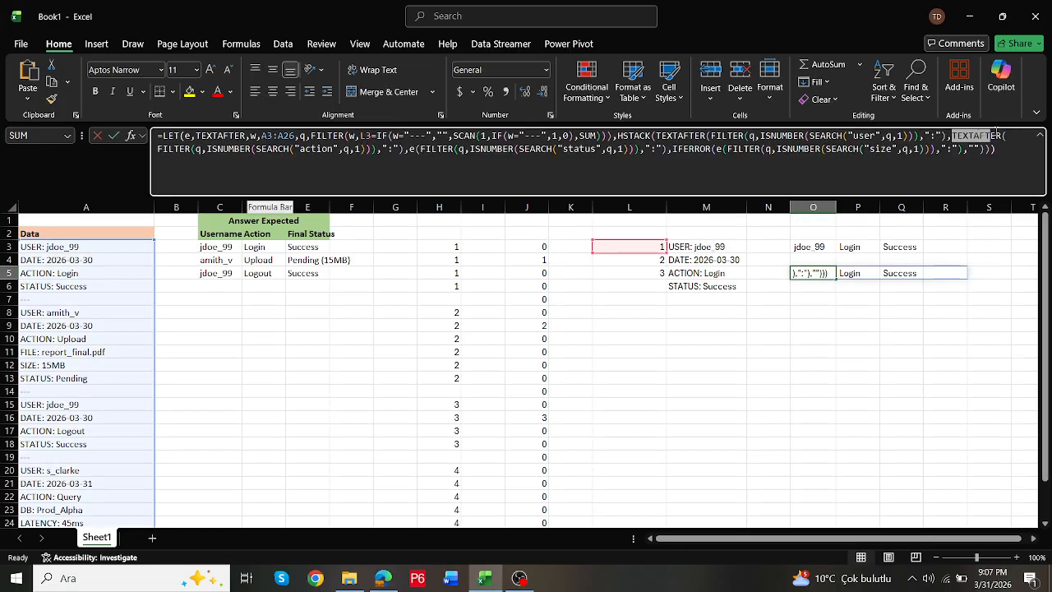
type("e(FIL")
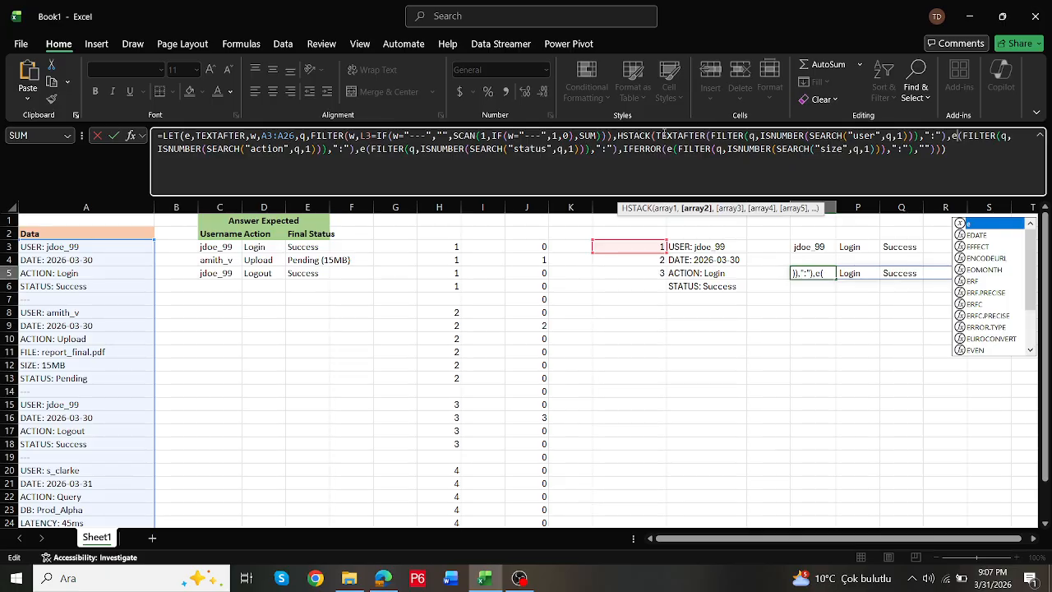
left_click_drag(656, 135, 707, 135)
type("e")
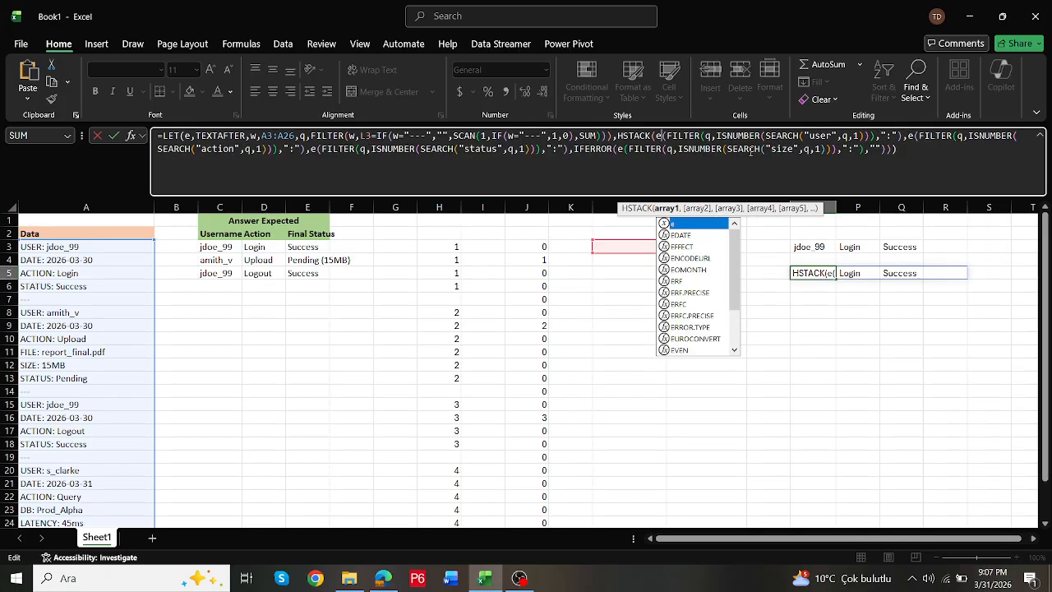
key("ctrl+Return")
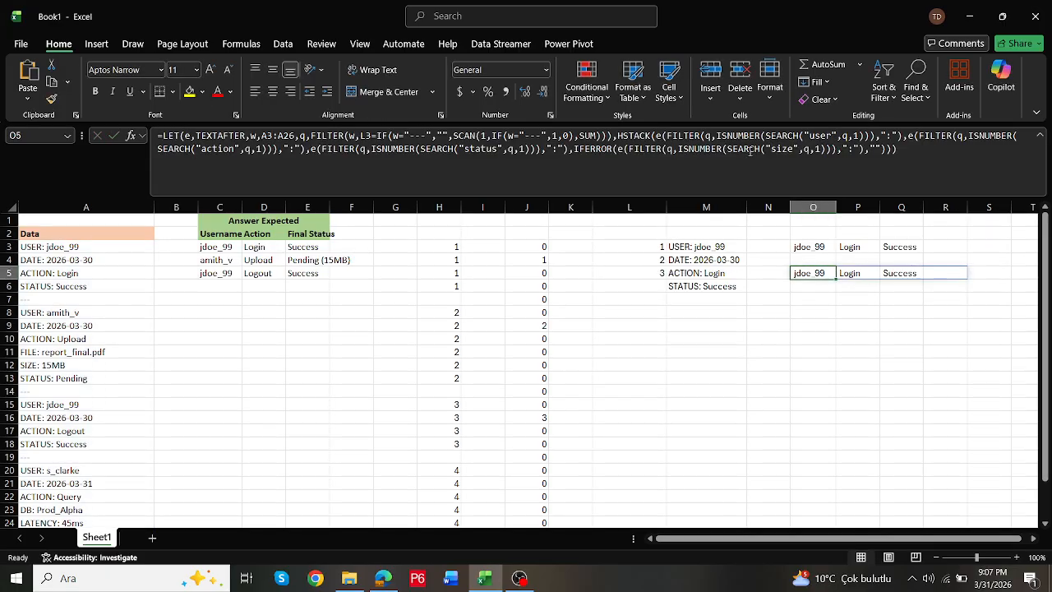
- Define r as ISNUMBER at the start of the O5 LET formula, use r in the size extraction and commit it
left_click(773, 147)
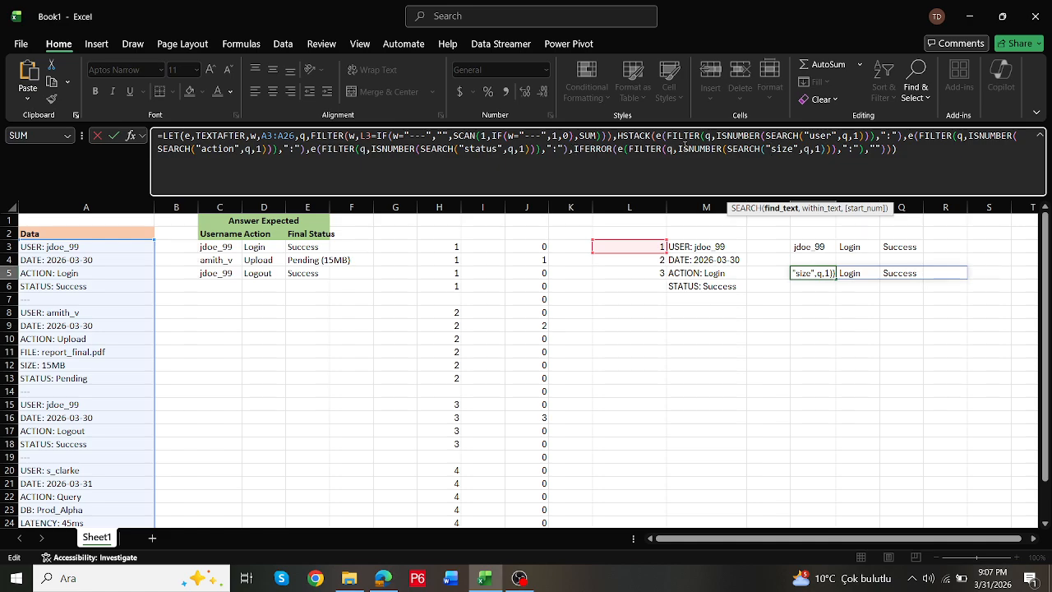
left_click_drag(677, 149, 724, 148)
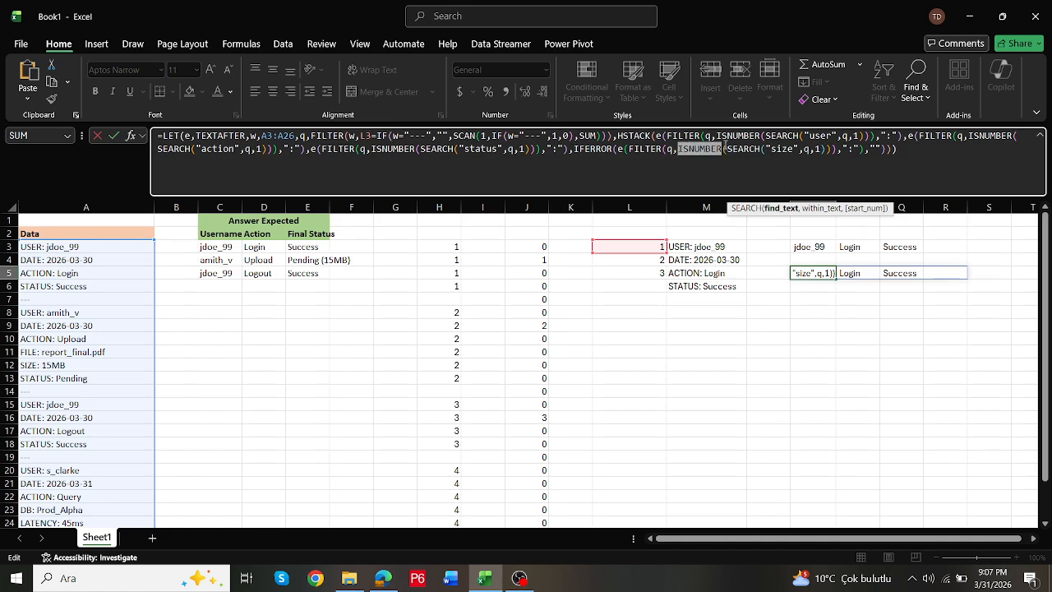
key("BackSpace")
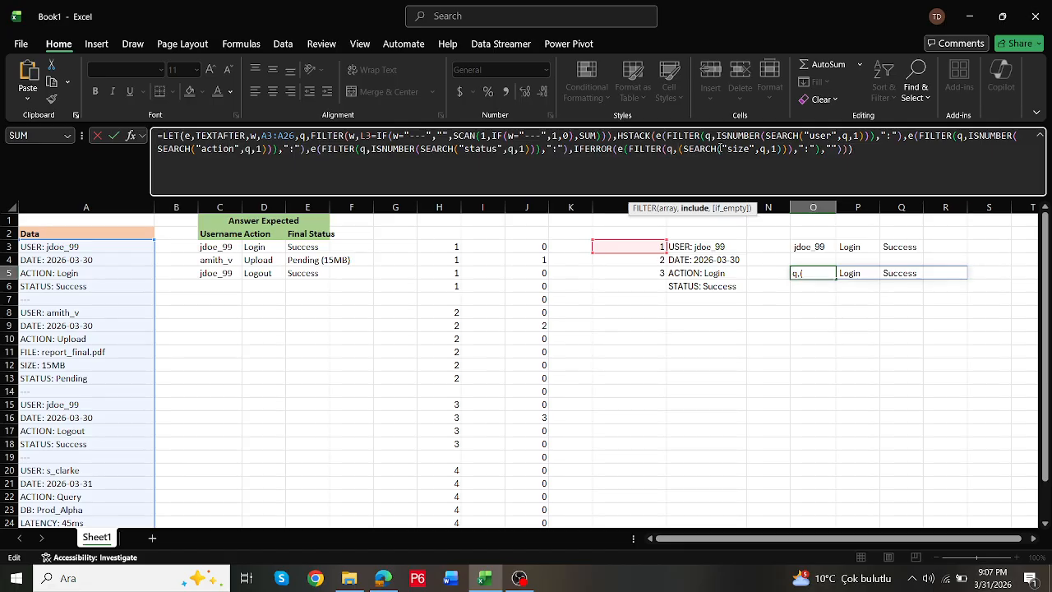
type("r")
left_click(185, 136)
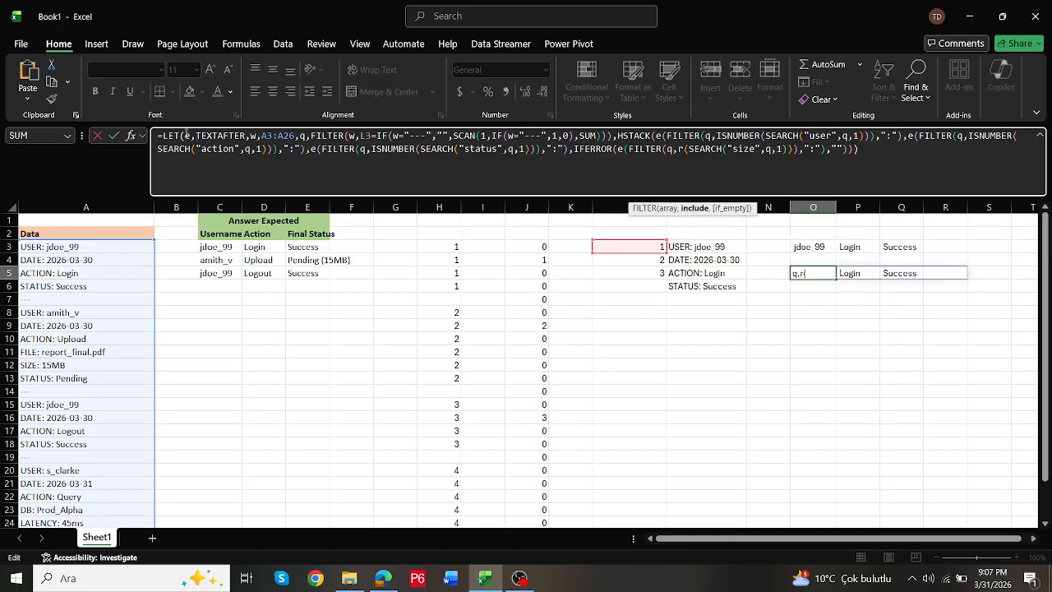
type("r,")
type("ISNUMBER,")
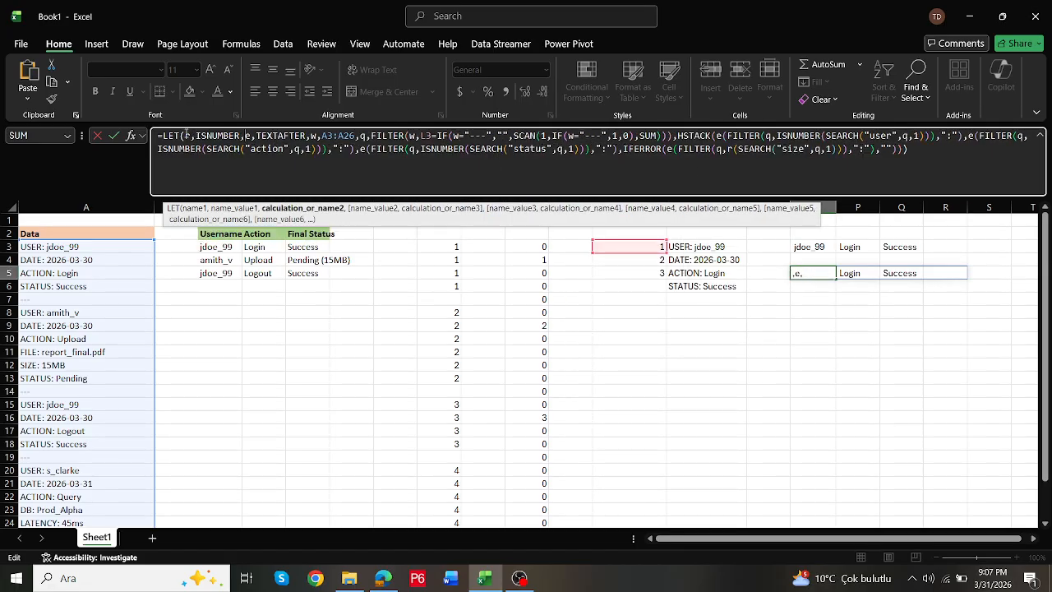
key("ctrl+Return")
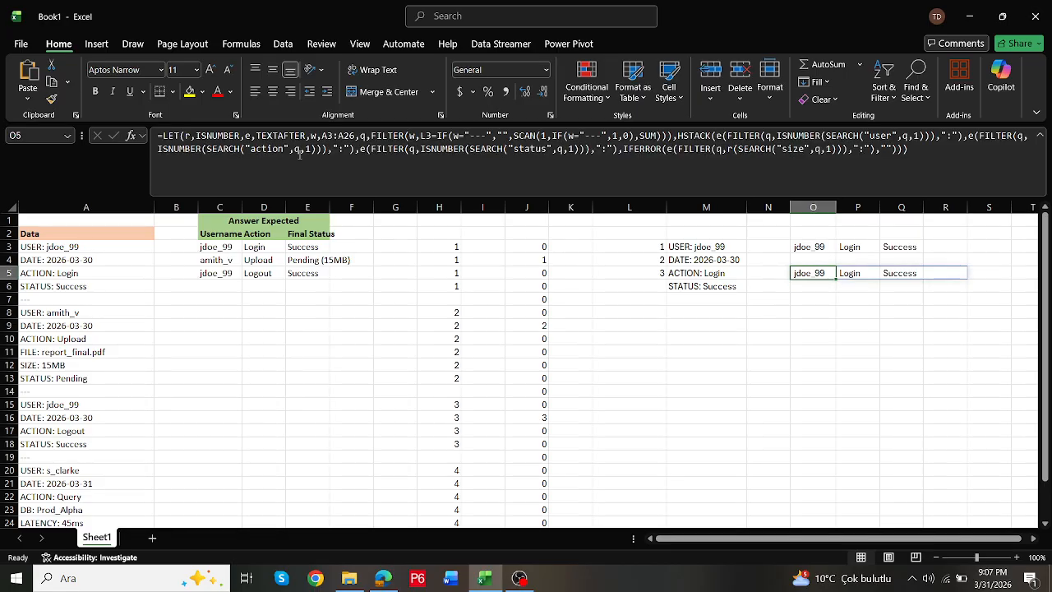
- Replace ISNUMBER with r in the status, user and action extractions of O5 and commit the formula
double_click(429, 149)
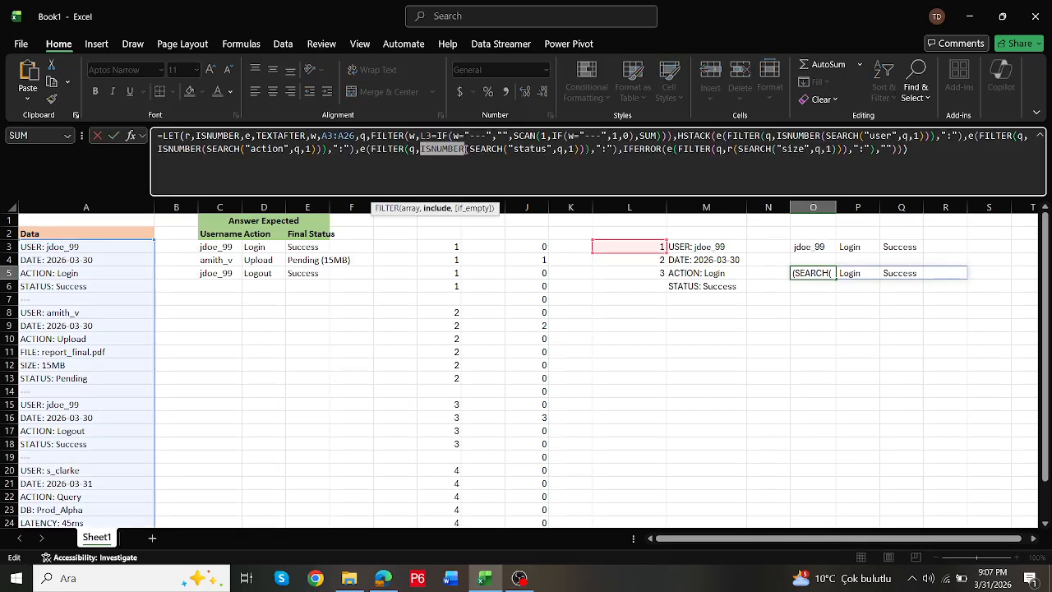
type("r")
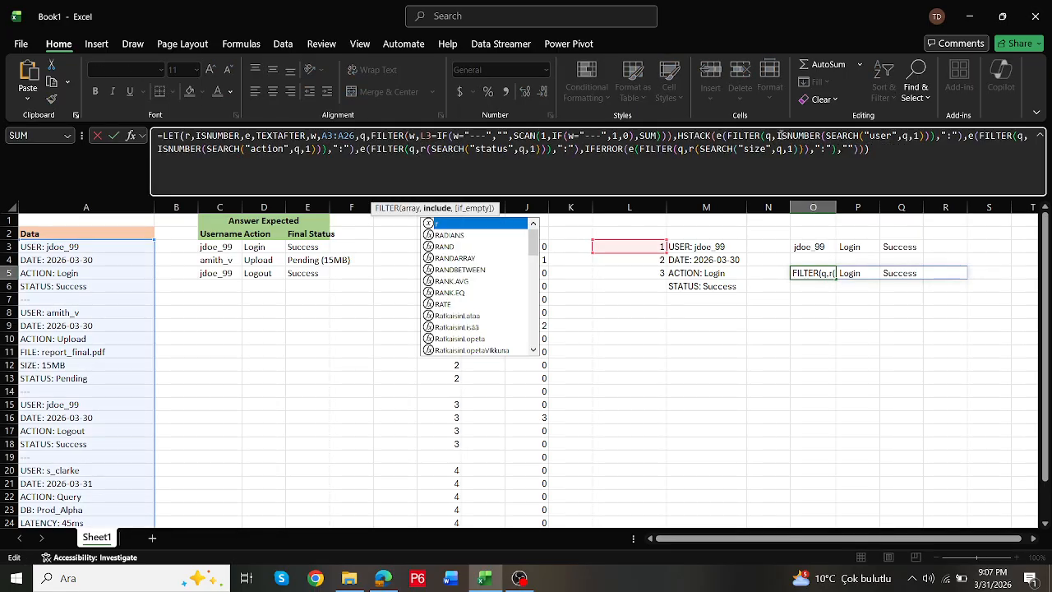
left_click(778, 135)
left_click_drag(778, 135, 822, 136)
type("r")
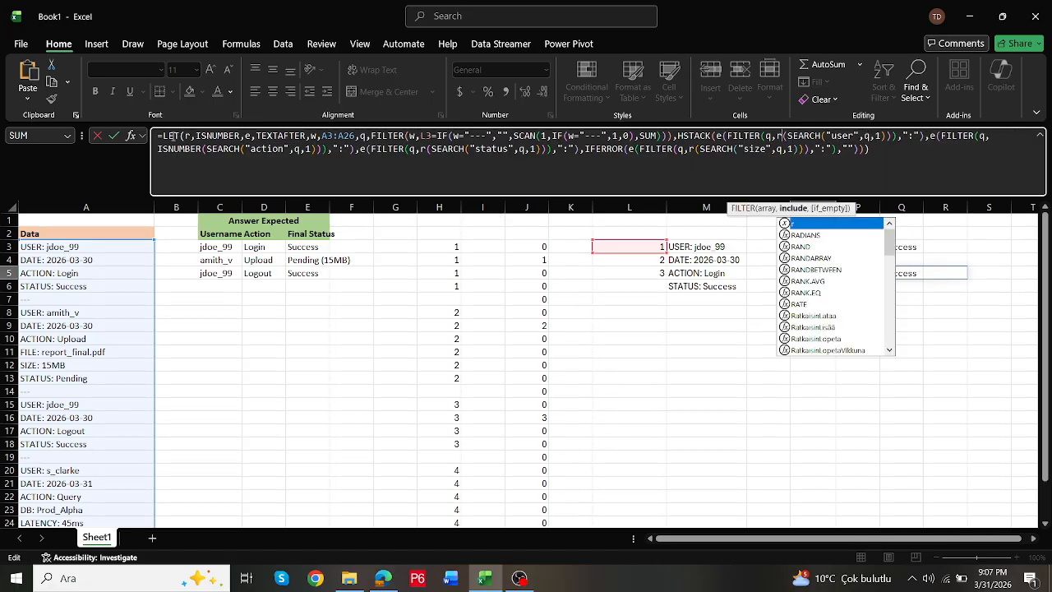
left_click_drag(156, 148, 201, 149)
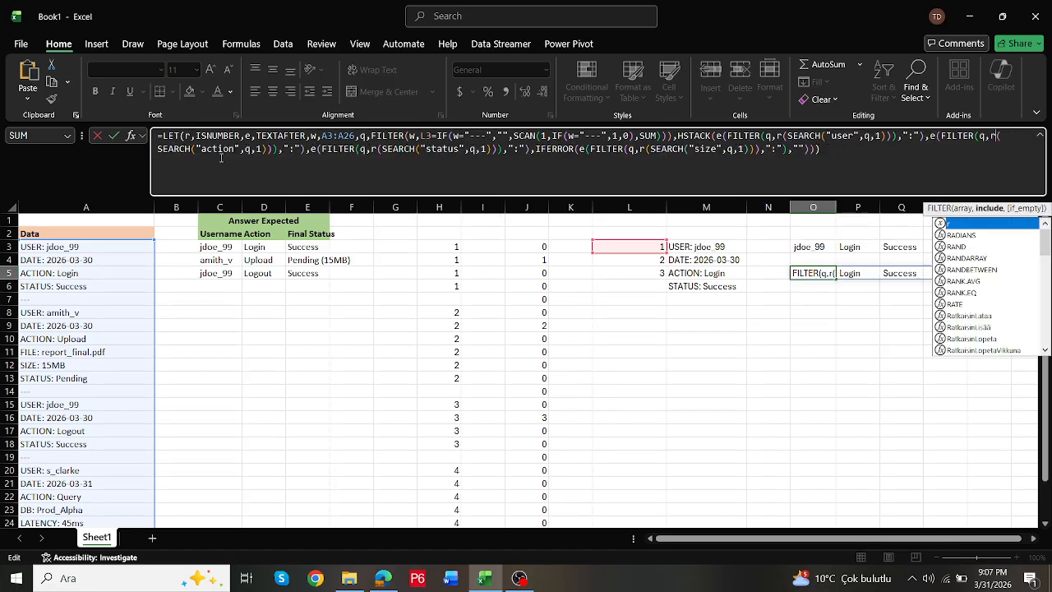
type("r")
key("Return")
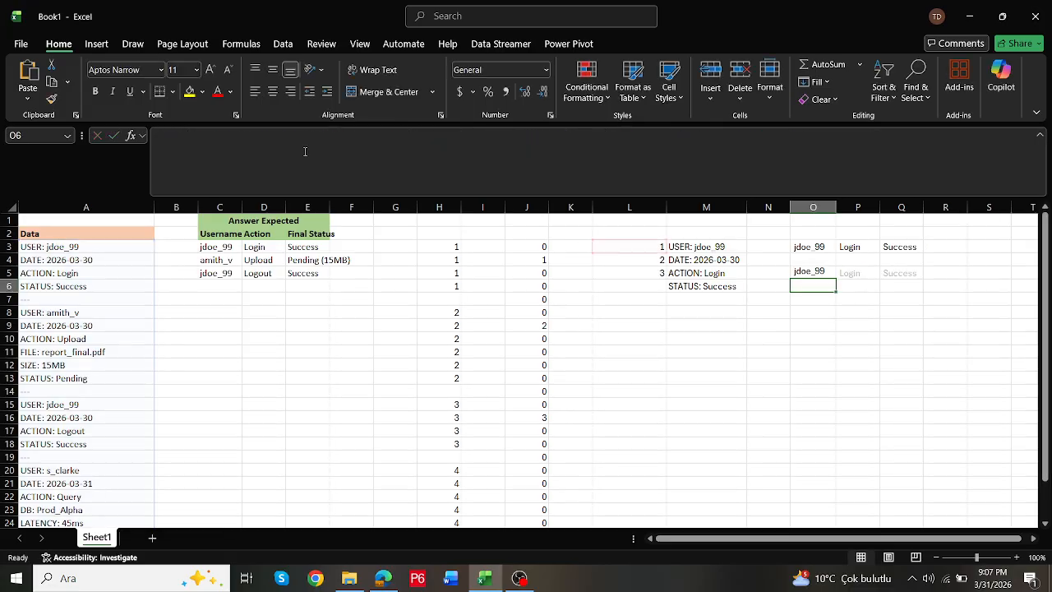
- Open the LET formula in O5 for editing at its beginning
key("Up")
double_click(812, 273)
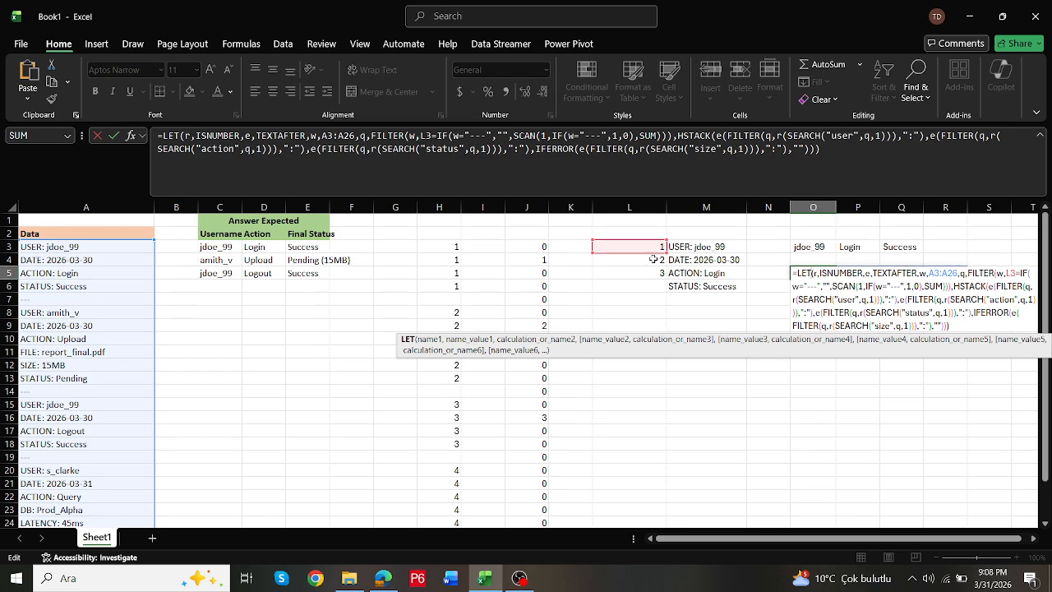
key("Escape")
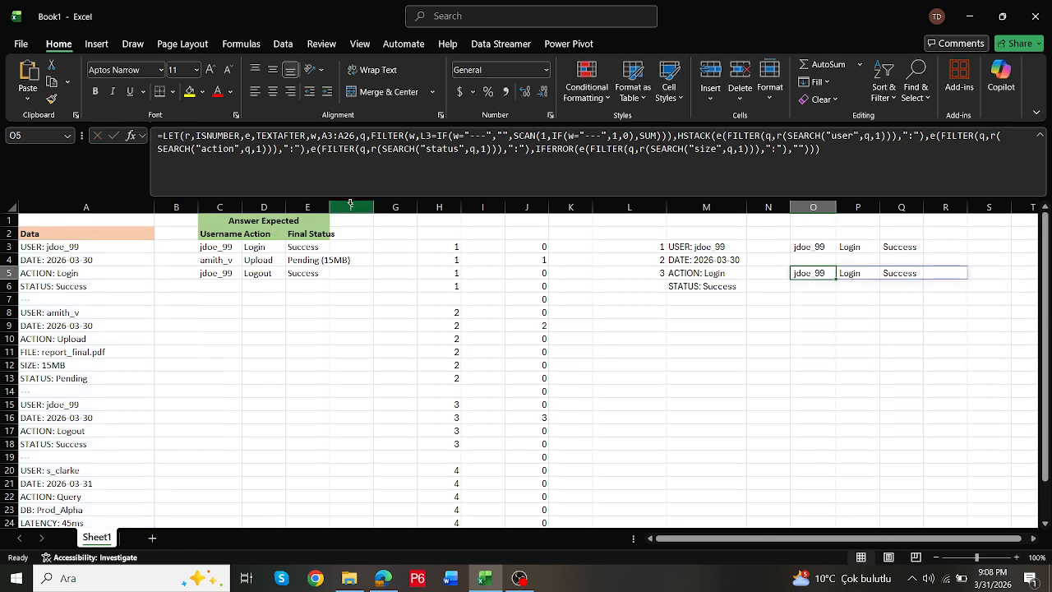
left_click(164, 134)
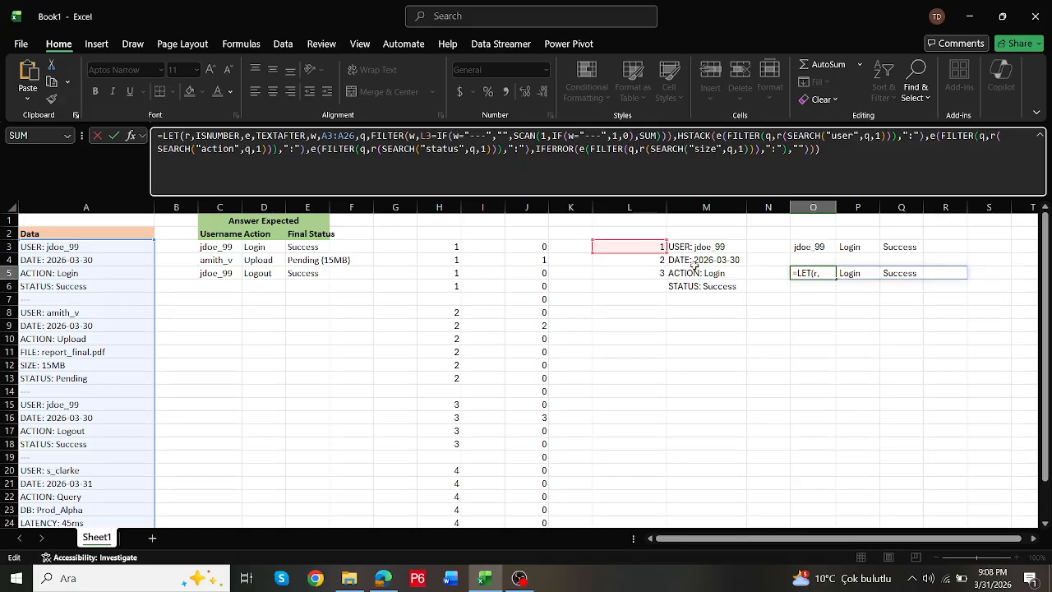
- Wrap the LET formula in O5 in REDUCE with "" as the initial value and L3# as the array
key("Escape")
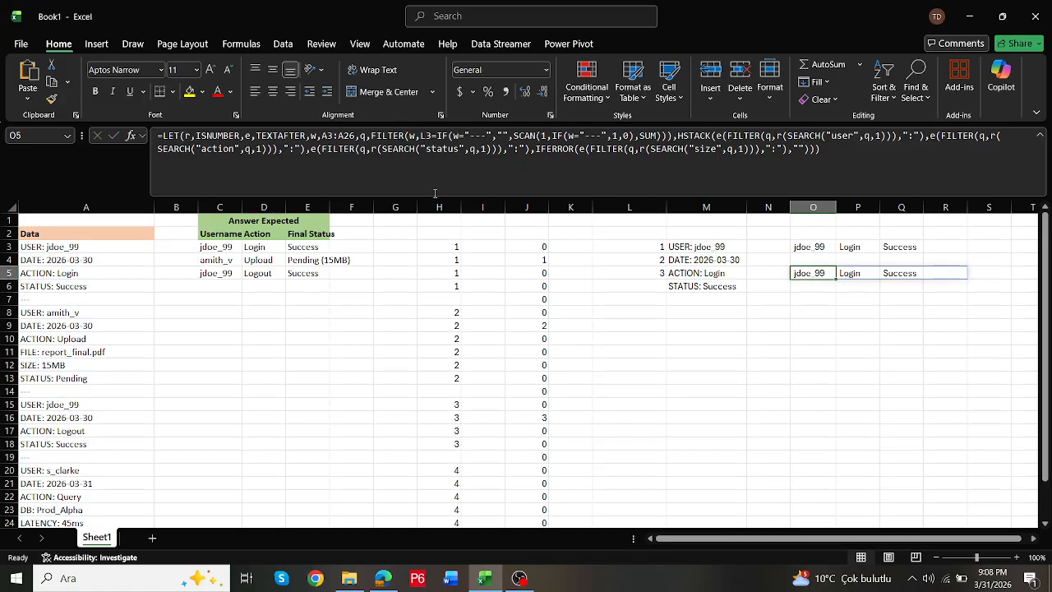
left_click(165, 141)
type("red")
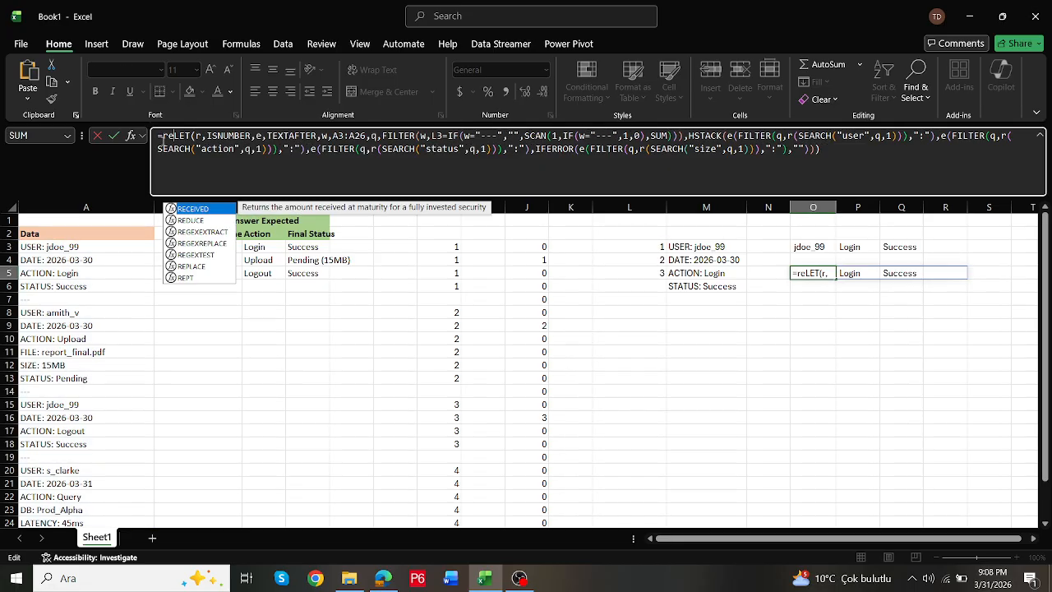
double_click(187, 209)
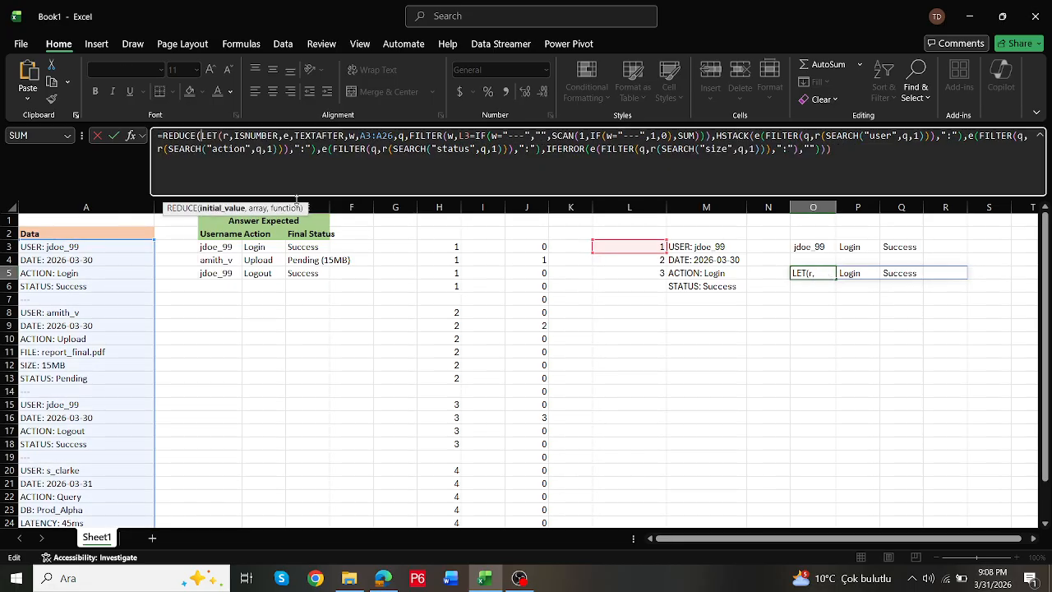
type("\"\"")
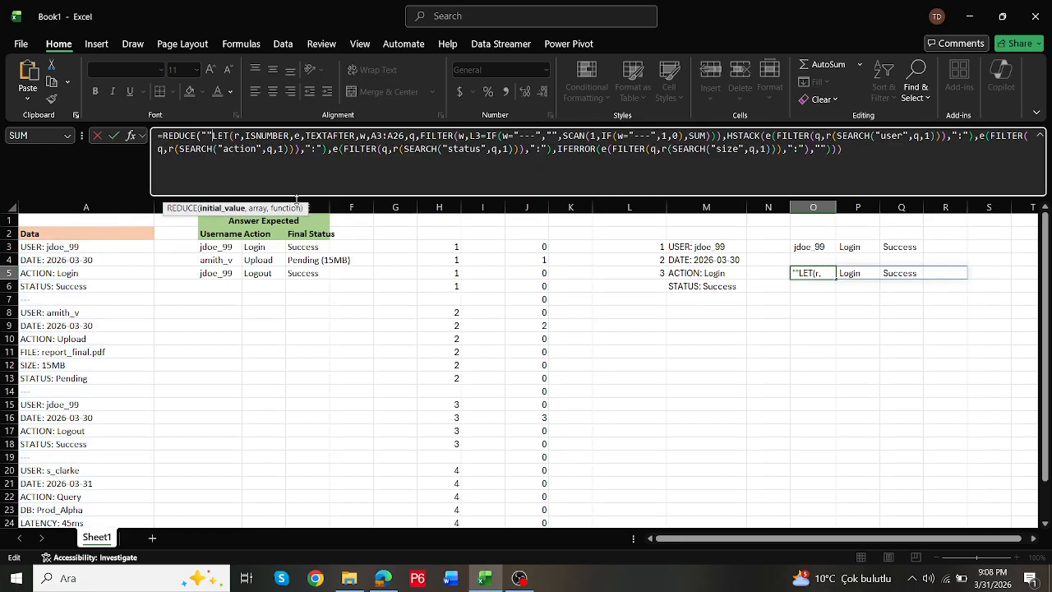
type(",")
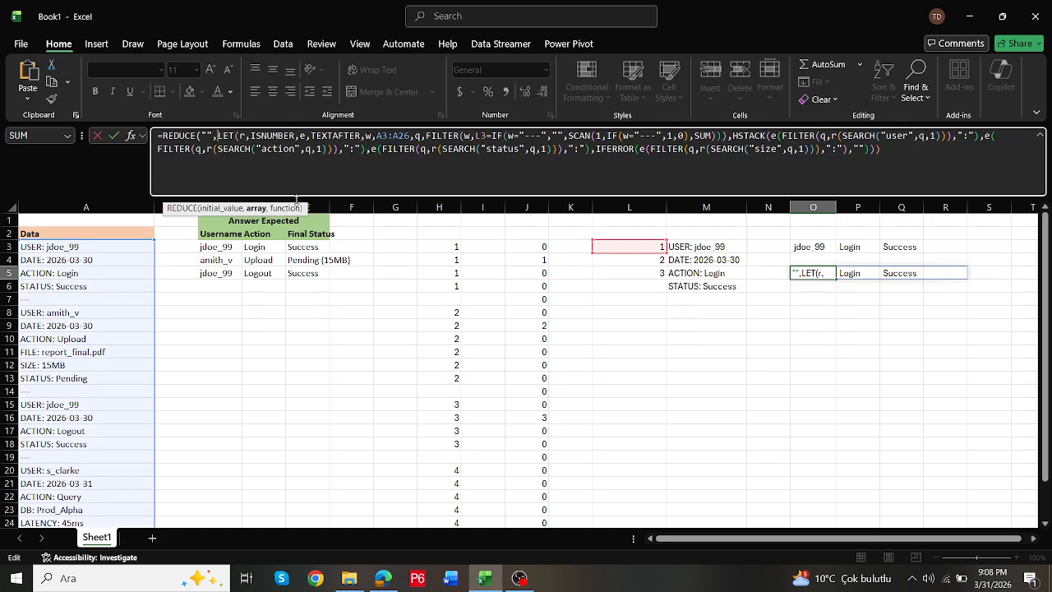
left_click_drag(657, 245, 663, 273)
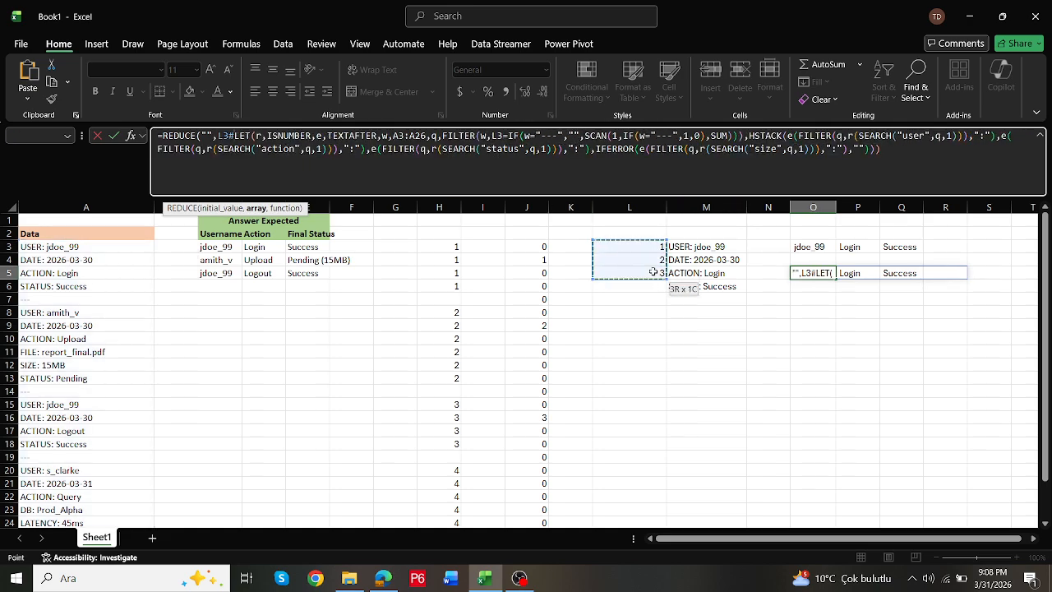
- Add a LAMBDA with parameters m and n that calls VSTACK with m first, ahead of the LET expression
type(",lambda(")
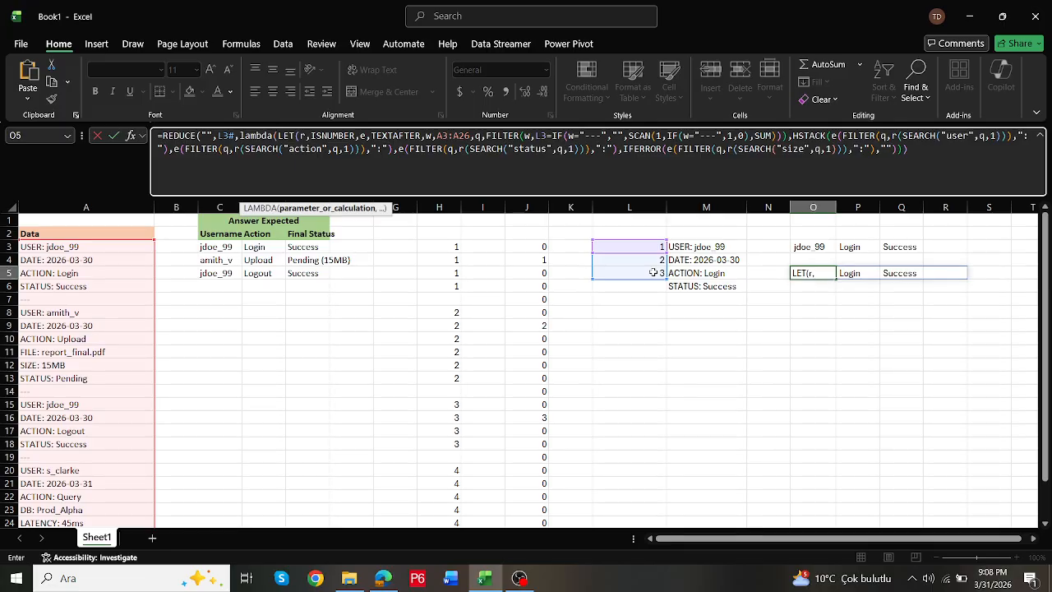
type("m,n")
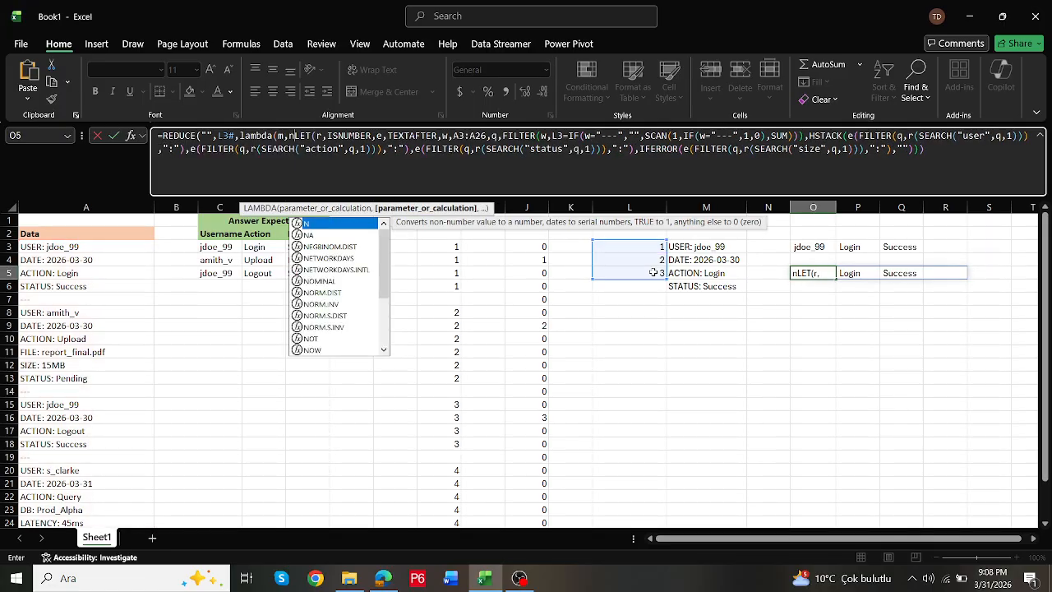
type(",")
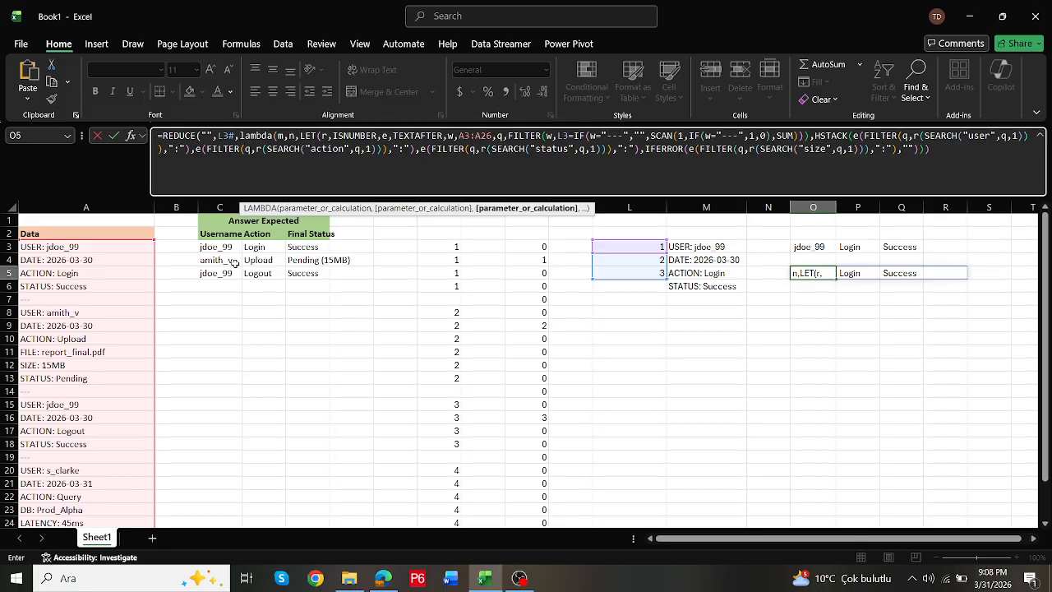
type("vs")
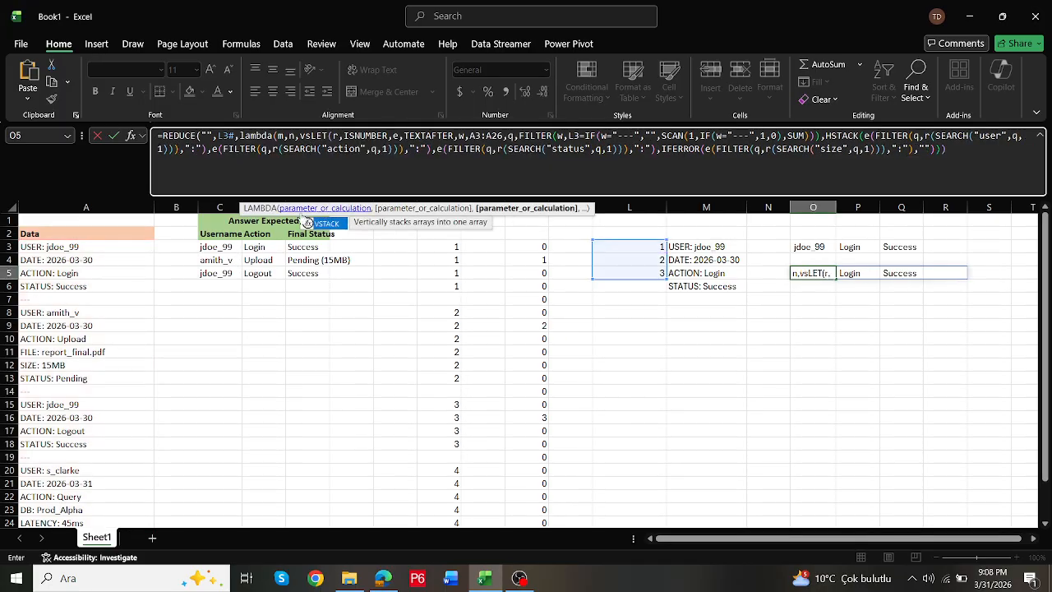
double_click(328, 224)
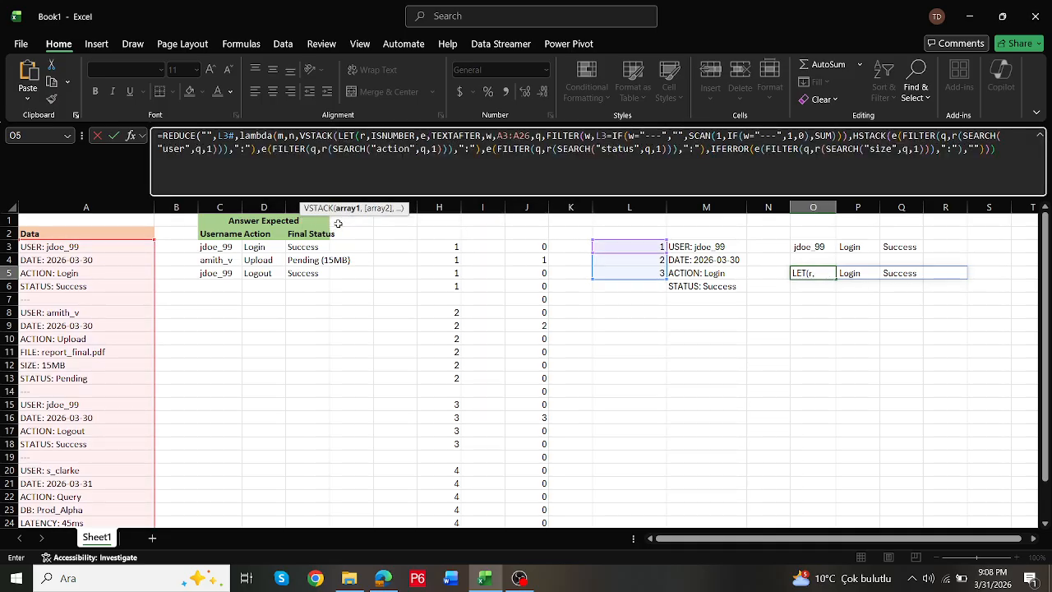
type("m,")
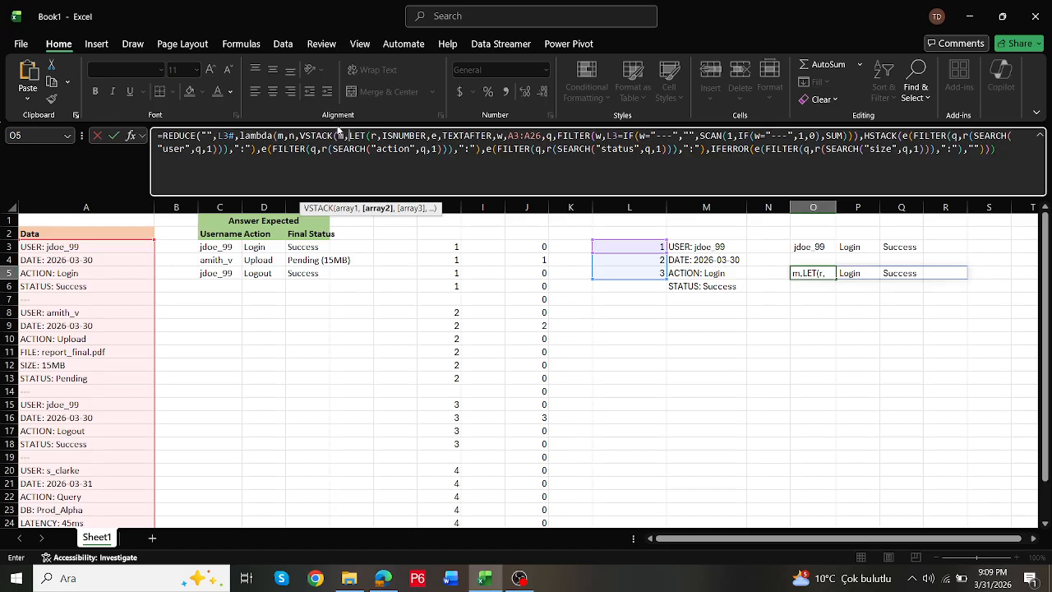
- Replace the L3 reference inside FILTER with n, close the VSTACK, LAMBDA and REDUCE parentheses, and commit the O5 formula
double_click(292, 135)
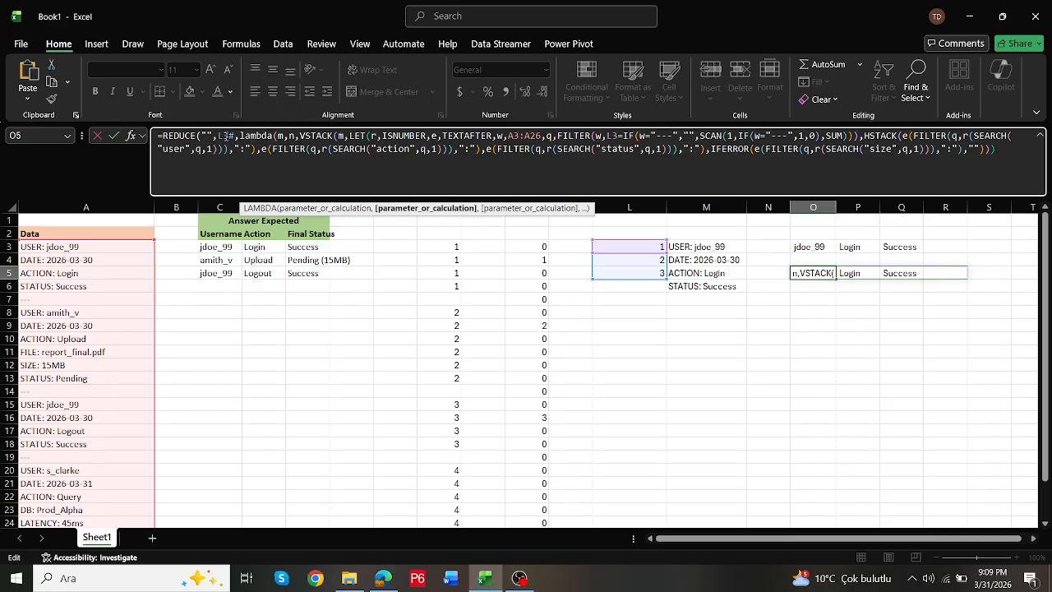
double_click(226, 135)
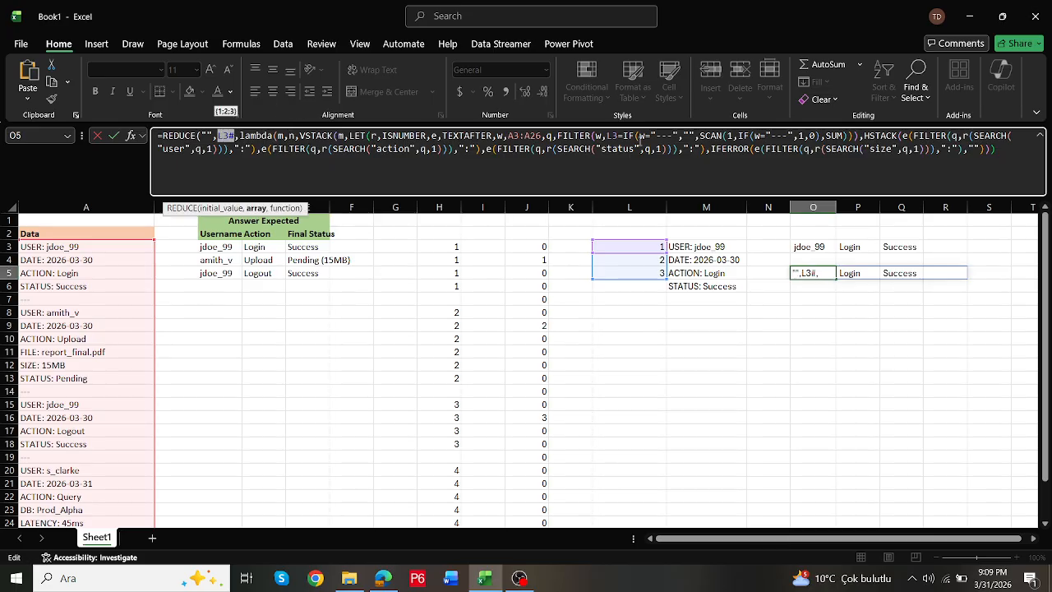
double_click(613, 136)
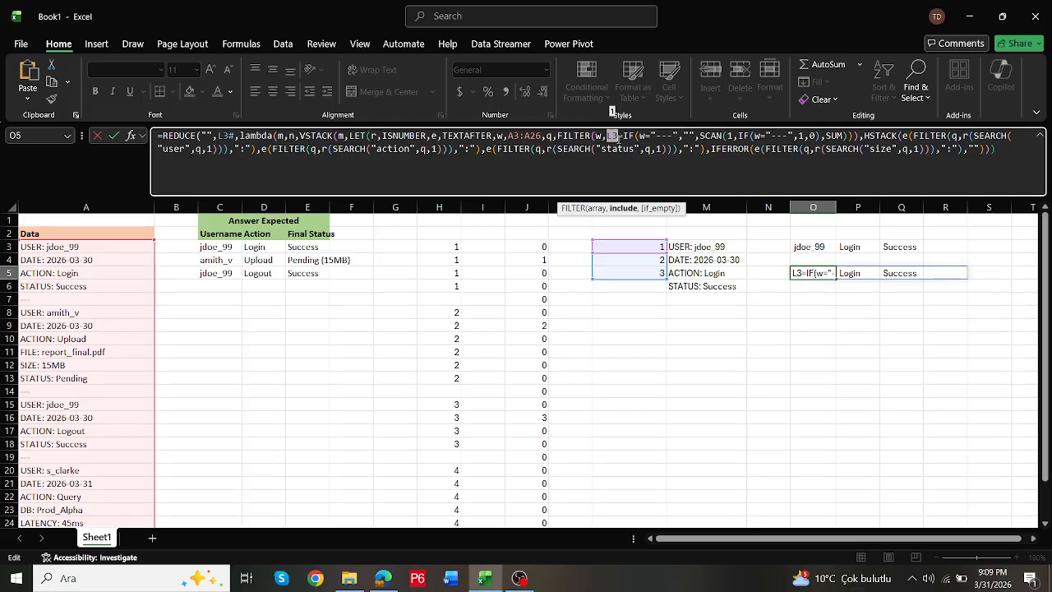
type("n")
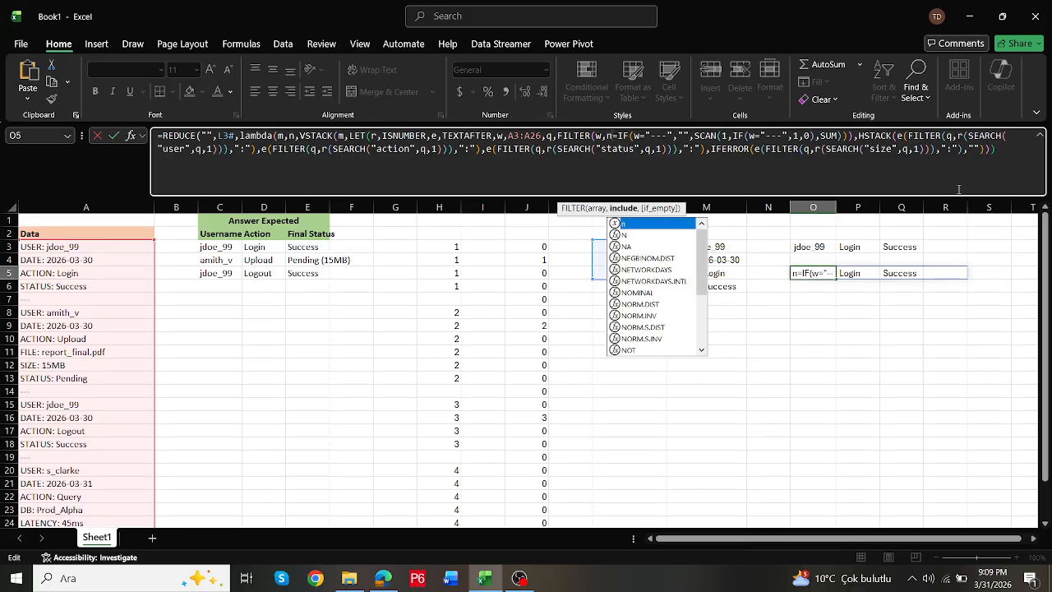
left_click(1004, 156)
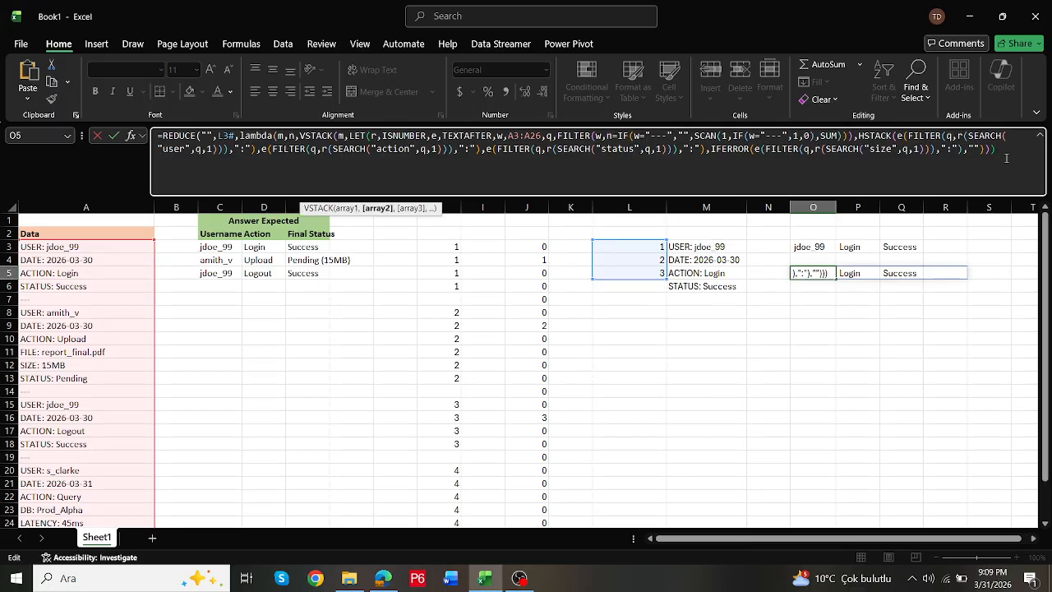
type("))")
key("ctrl+Return")
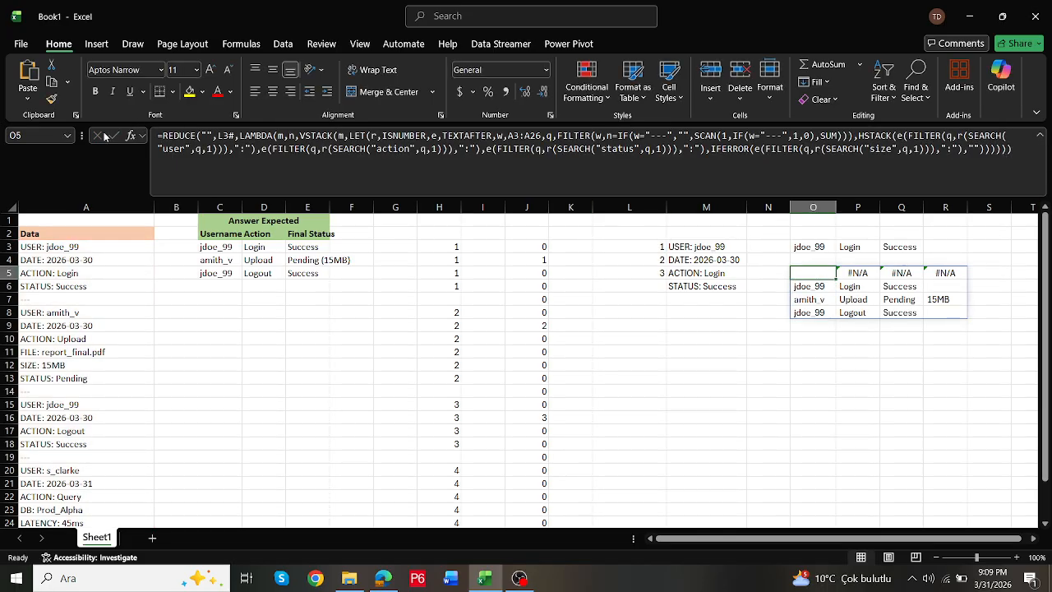
- Wrap the REDUCE formula in O5 in DROP to remove 1 row and commit it
left_click(162, 136)
type("dr")
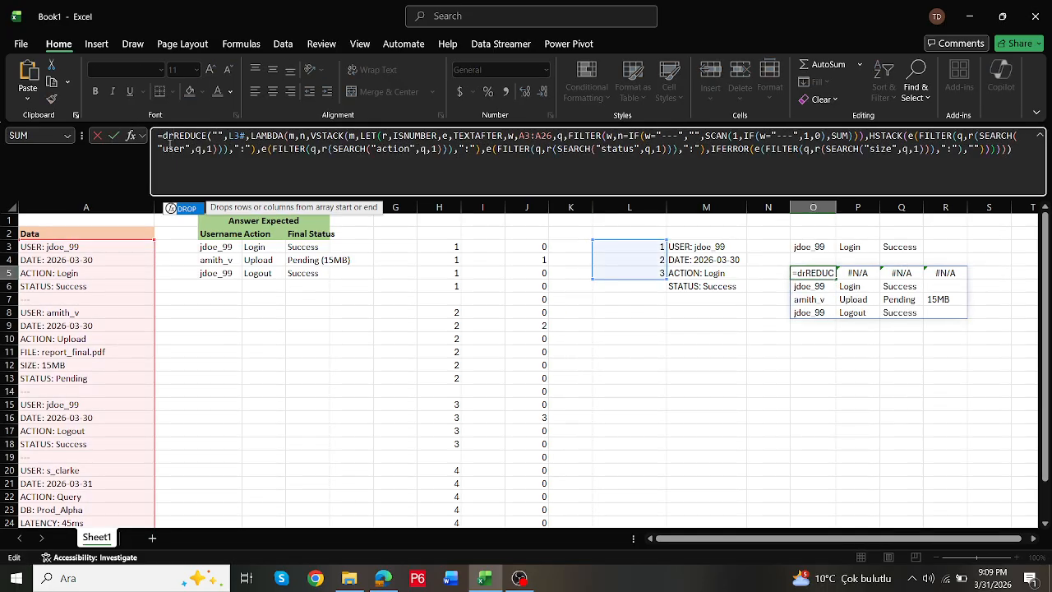
double_click(188, 211)
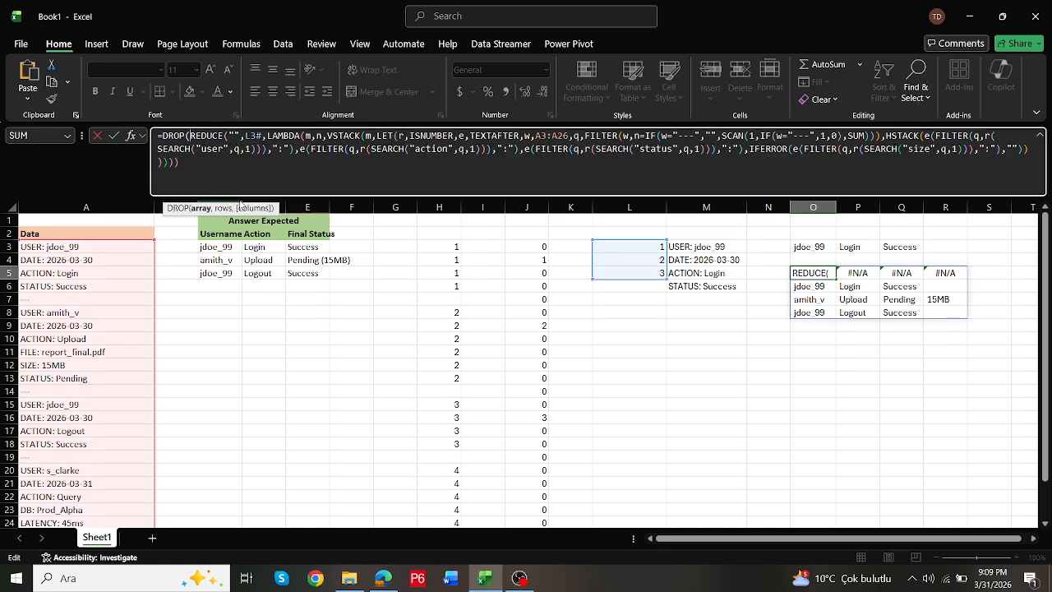
left_click(284, 174)
type(",1")
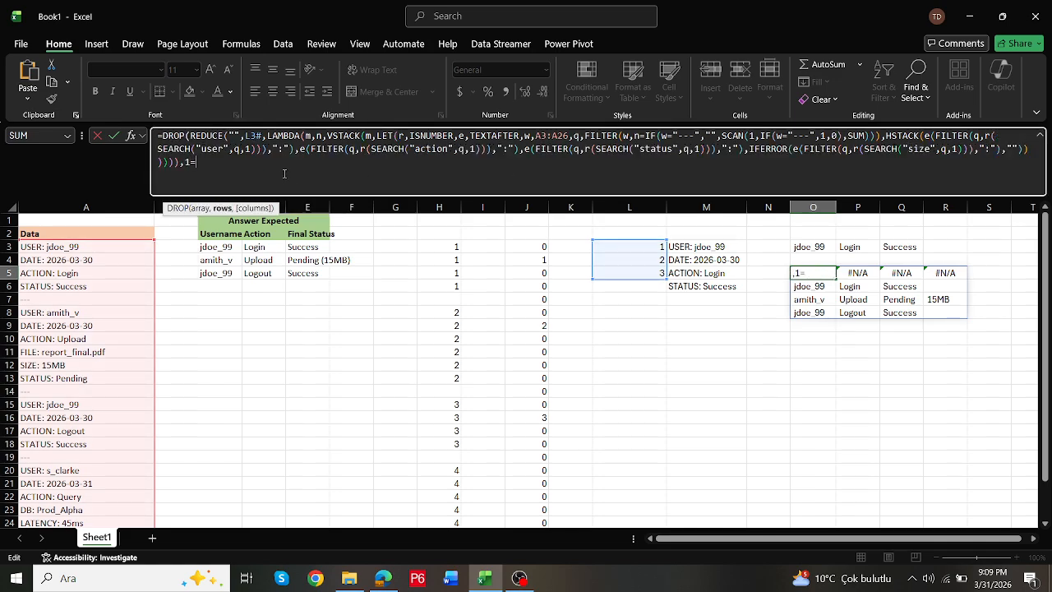
type(")")
key("ctrl+Return")
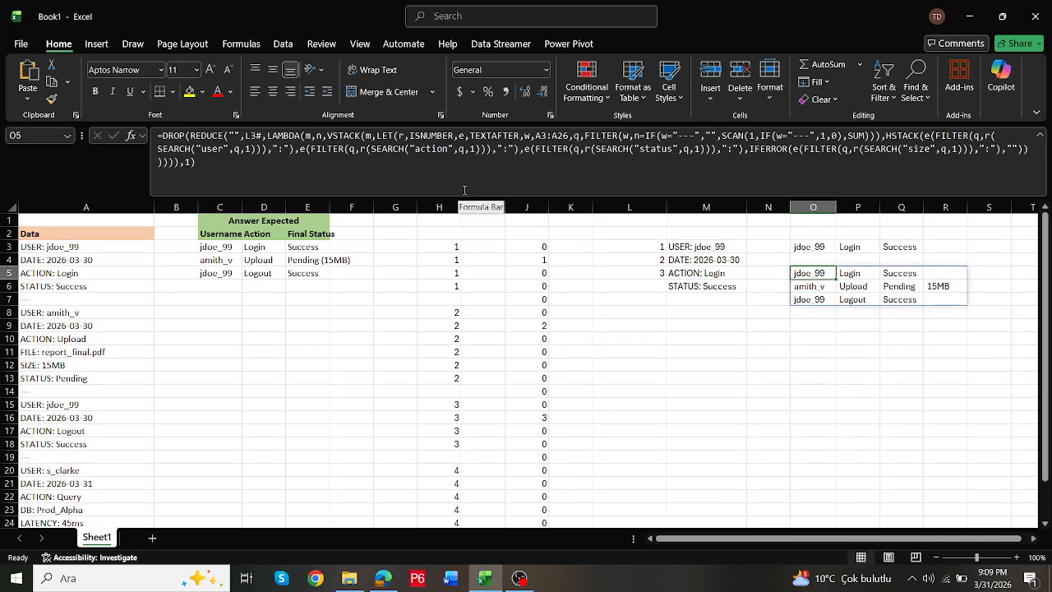
- Replace REDUCE's empty initial value in O5 with the header array {"Username","Action",Final Staus"}
left_click(241, 136)
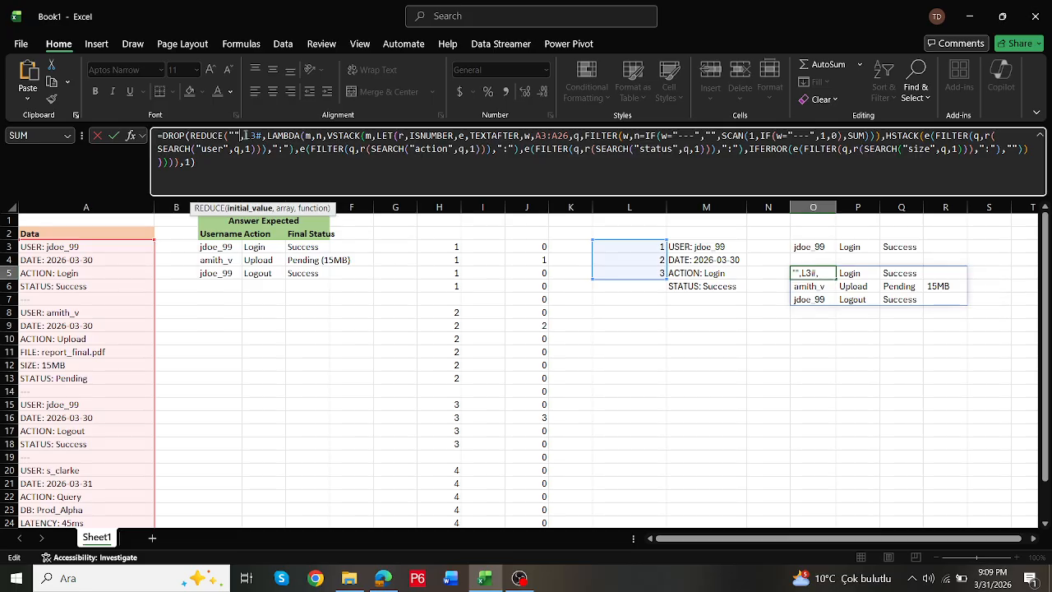
key("BackSpace")
key("BackSpace")
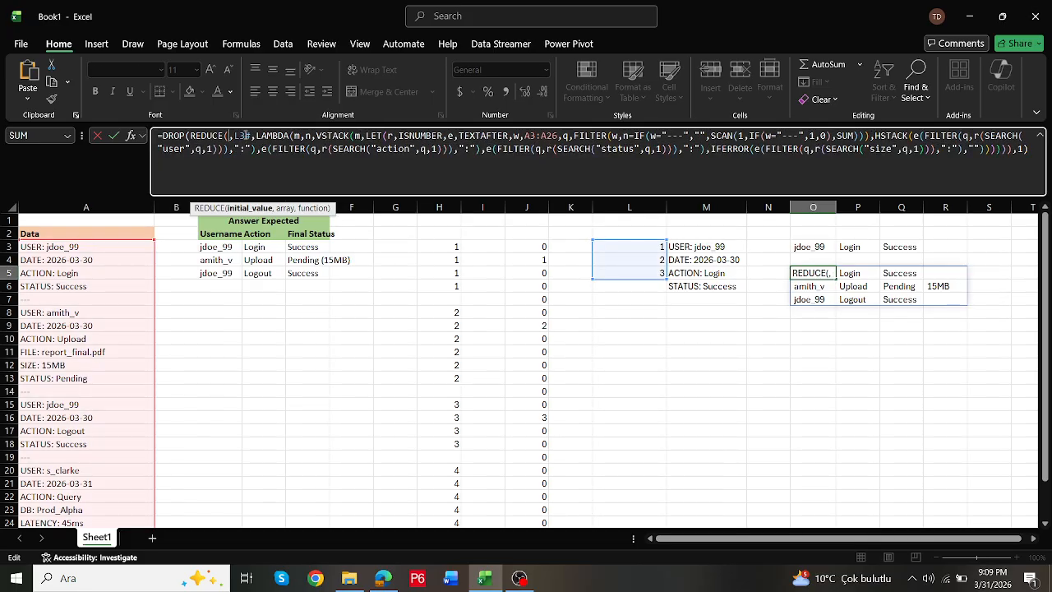
type("{")
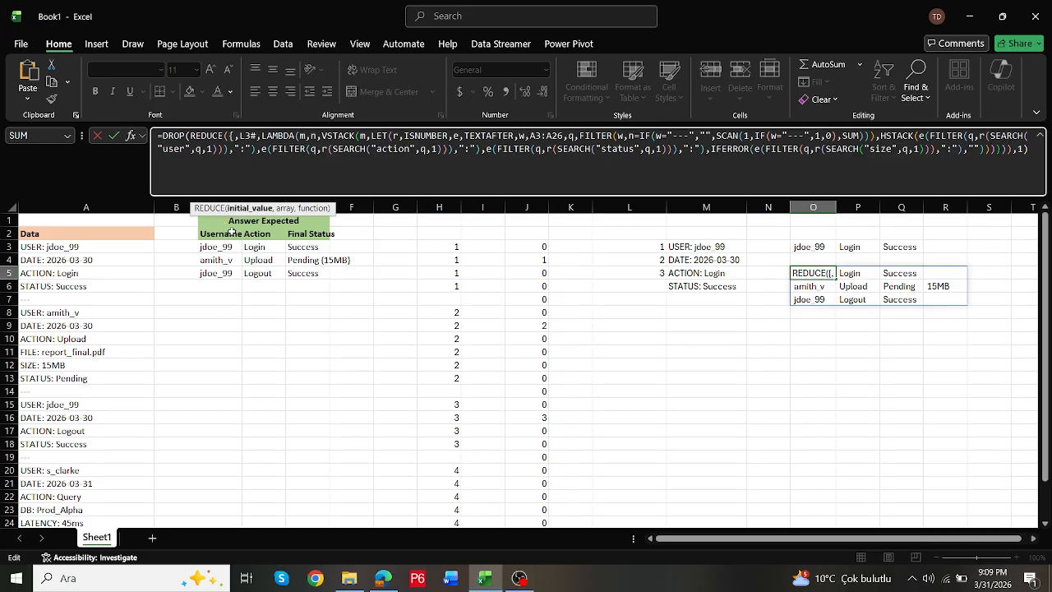
type("\"")
type("Username\"")
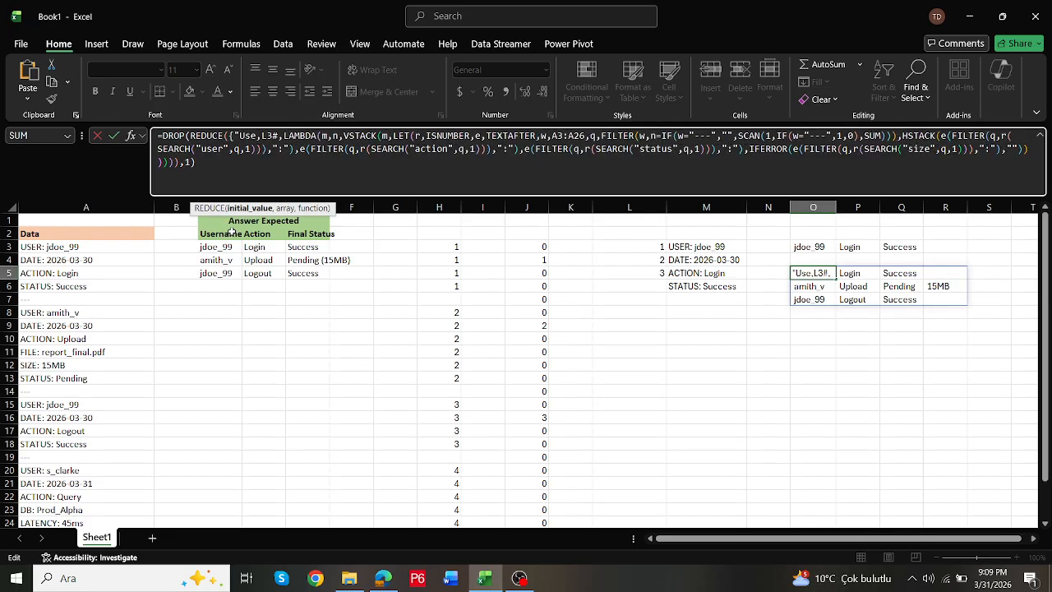
type(",\"Ac")
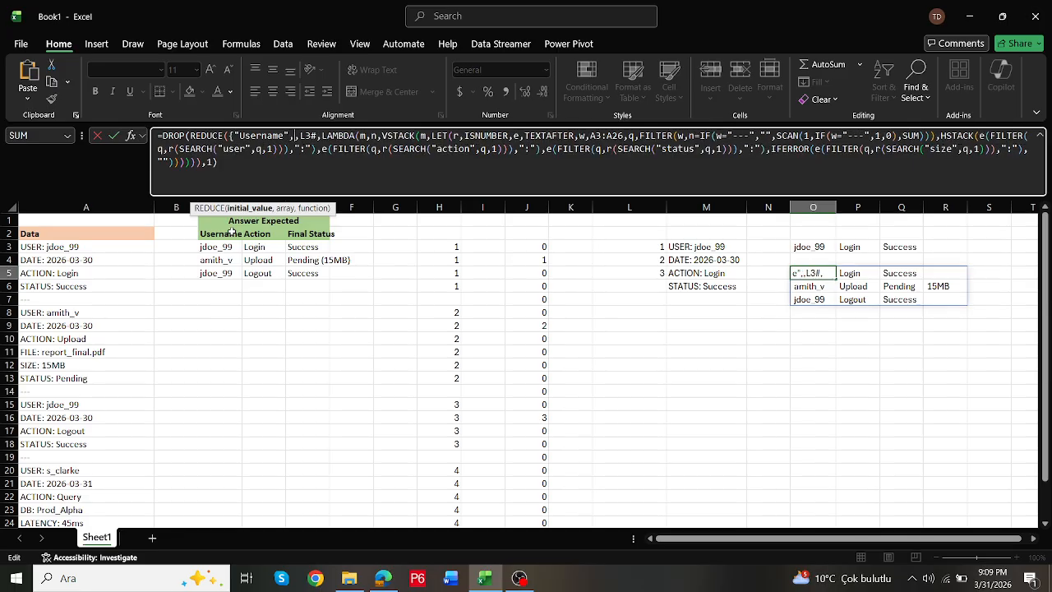
type("tion\"")
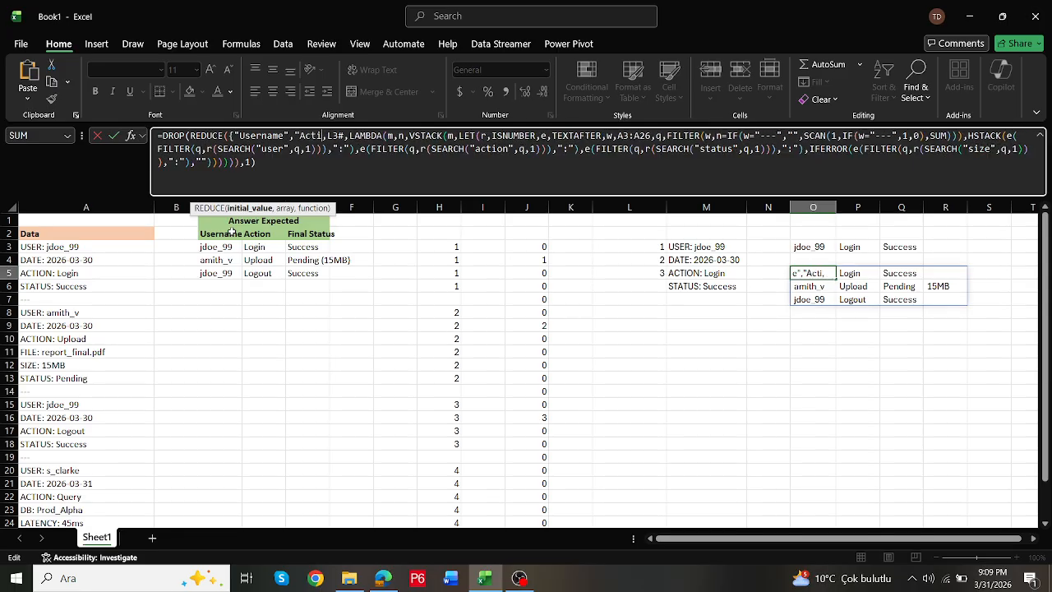
type(",Final")
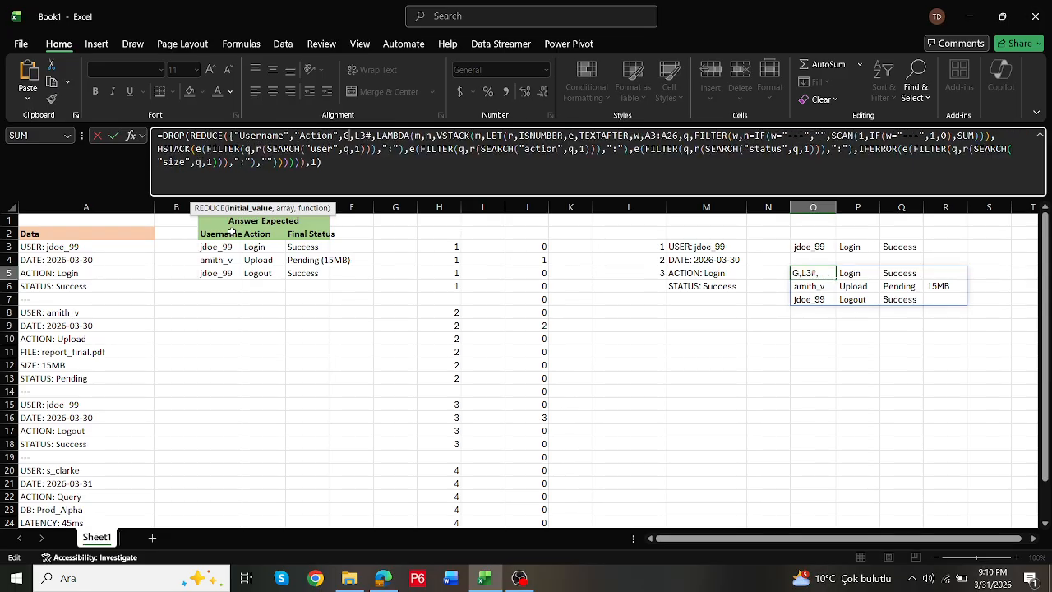
type(" Staus\"")
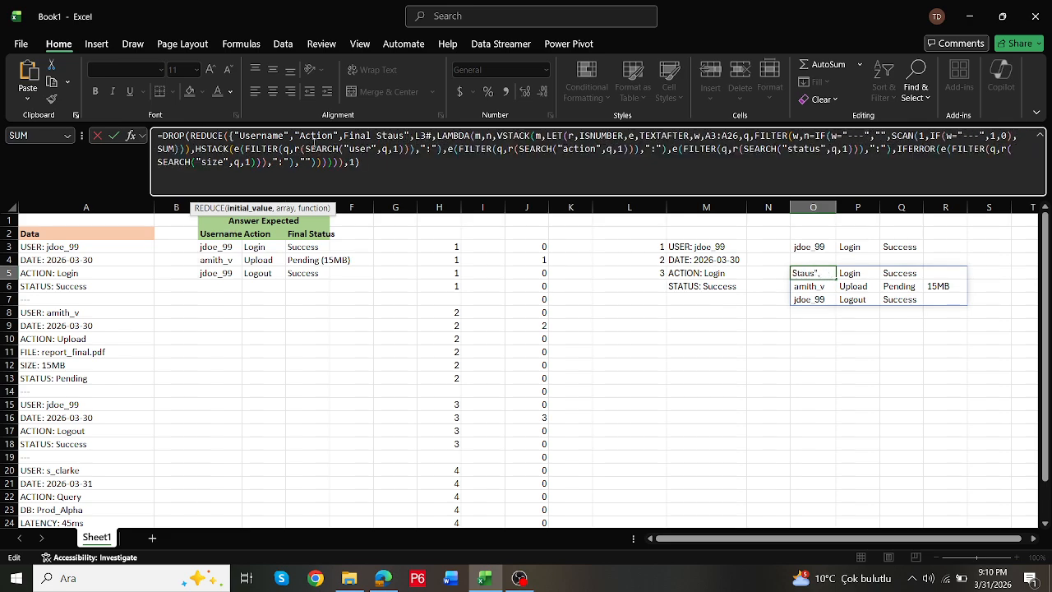
type("}")
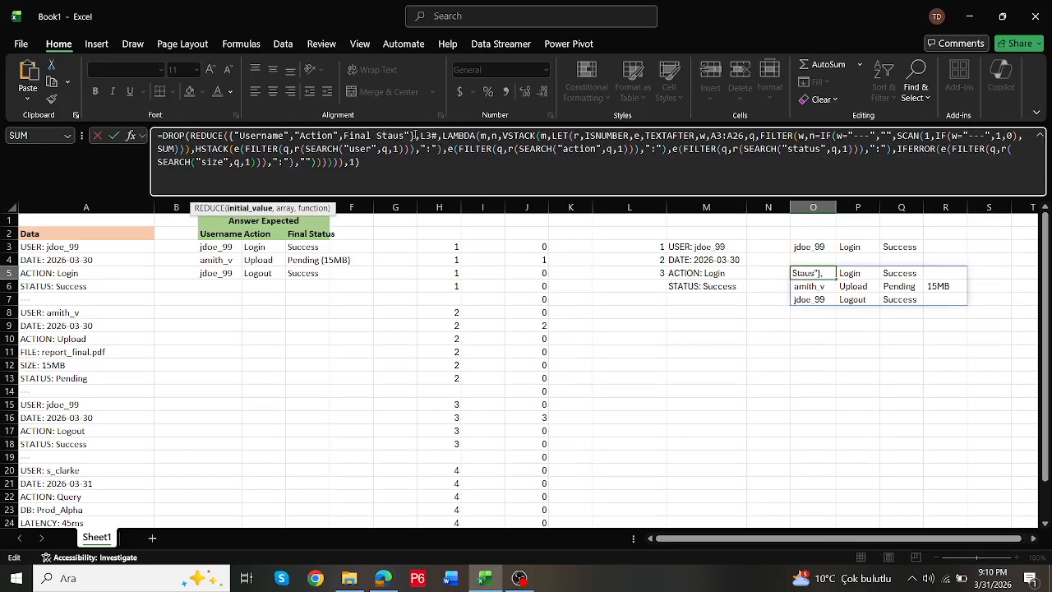
- Try to commit the O5 formula with the header array as REDUCE's initial value
left_click_drag(415, 135, 229, 135)
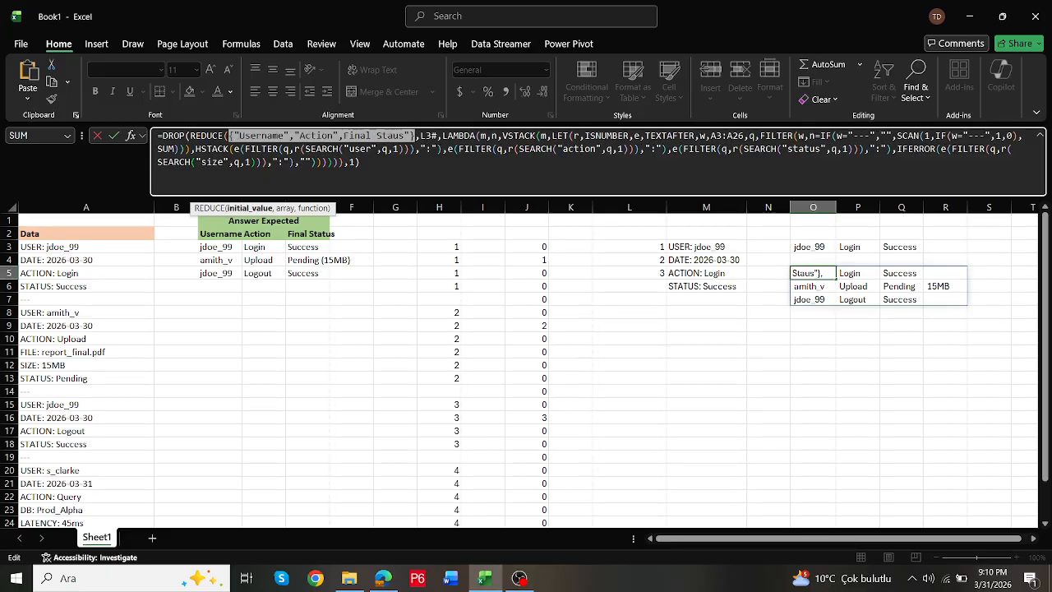
left_click(375, 169)
key("Return")
key("Return")
key("Return")
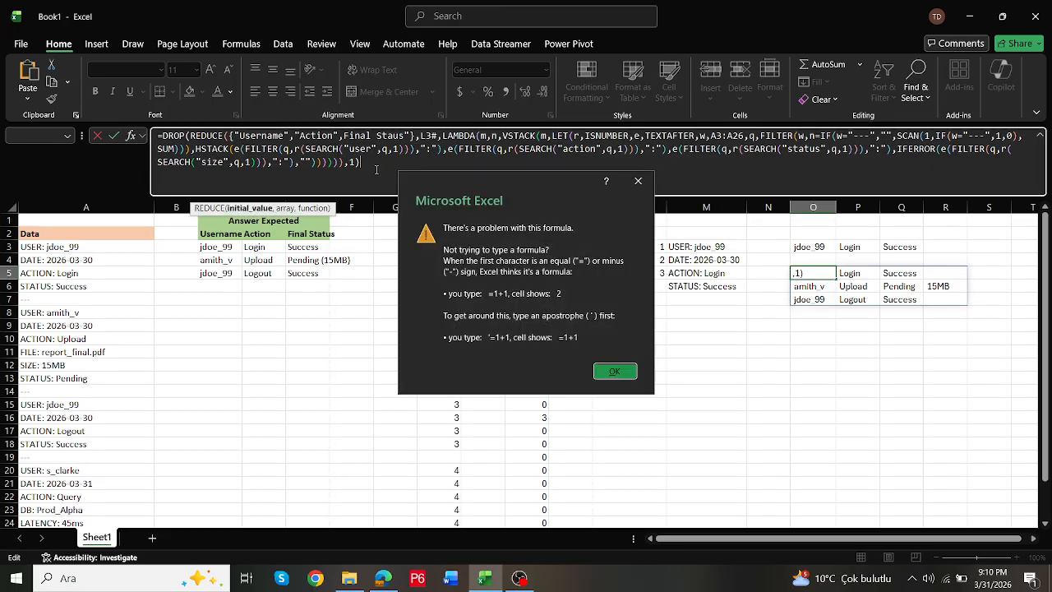
key("Return")
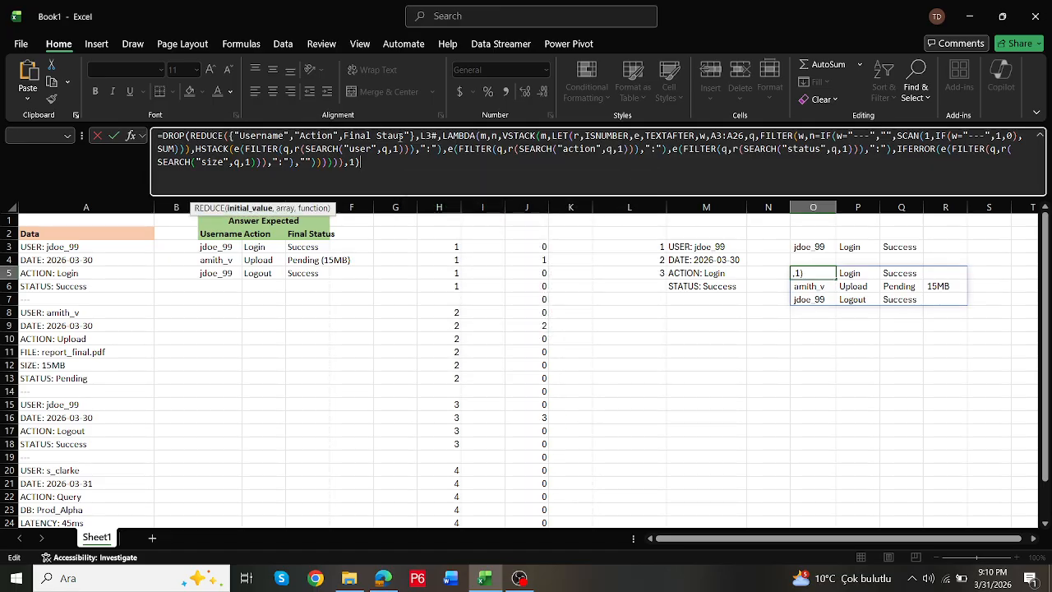
- Remove the DROP wrapper and its row argument of 1 from the O5 formula and try to commit it
key("BackSpace")
key("BackSpace")
left_click(187, 137)
key("BackSpace")
key("BackSpace")
key("BackSpace")
key("BackSpace")
key("BackSpace")
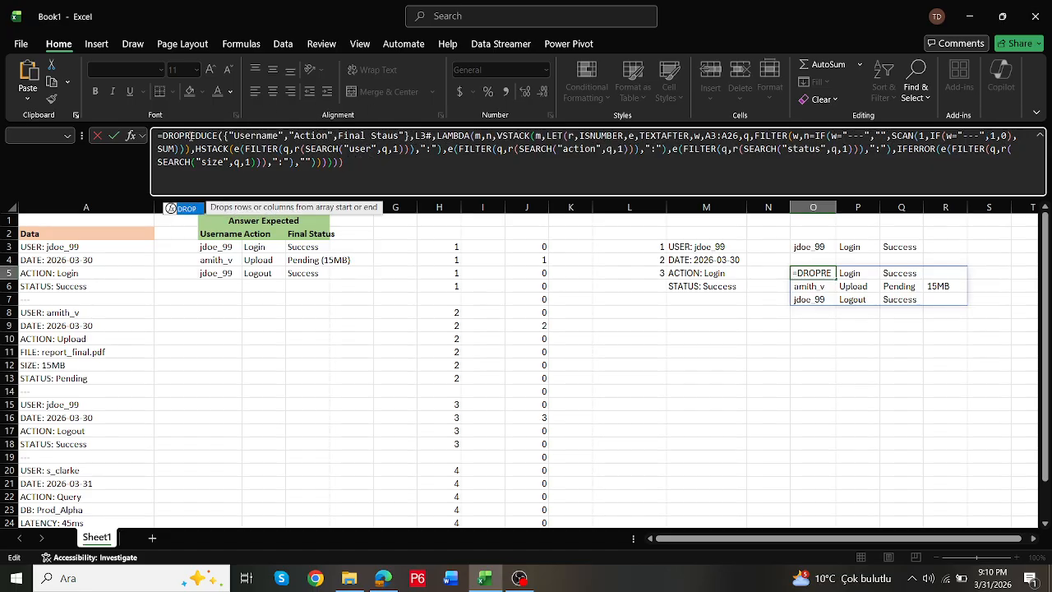
key("Return")
- Try to commit the O5 REDUCE formula with one more closing parenthesis at its end
key("Return")
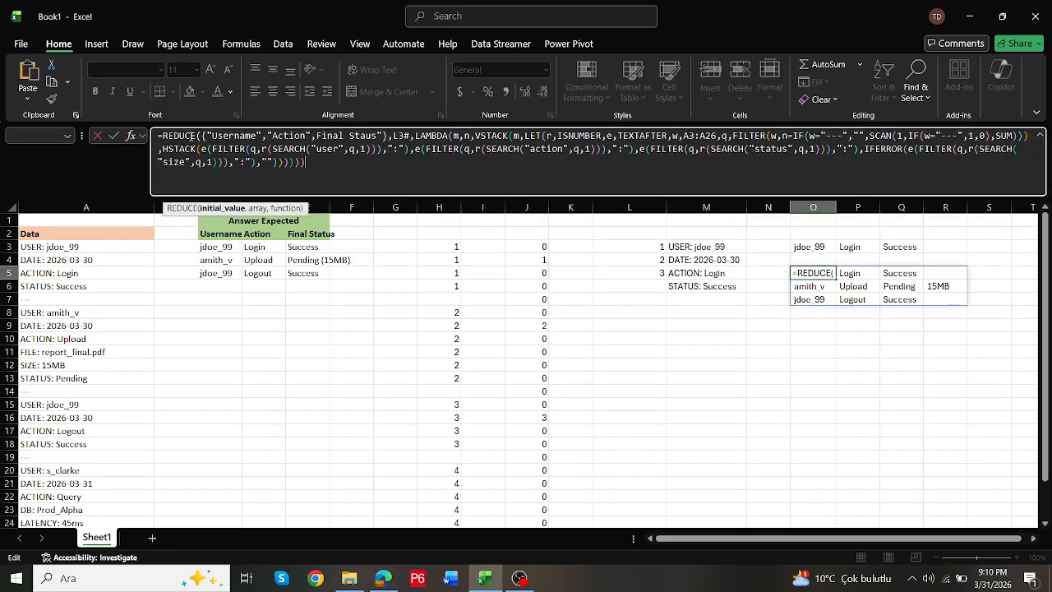
left_click(317, 158)
type(")")
key("Return")
key("Return")
- Try to commit the O5 formula with "xx" added as the fourth header in REDUCE's initial array, and discard the edit
left_click(384, 136)
type(",\"")
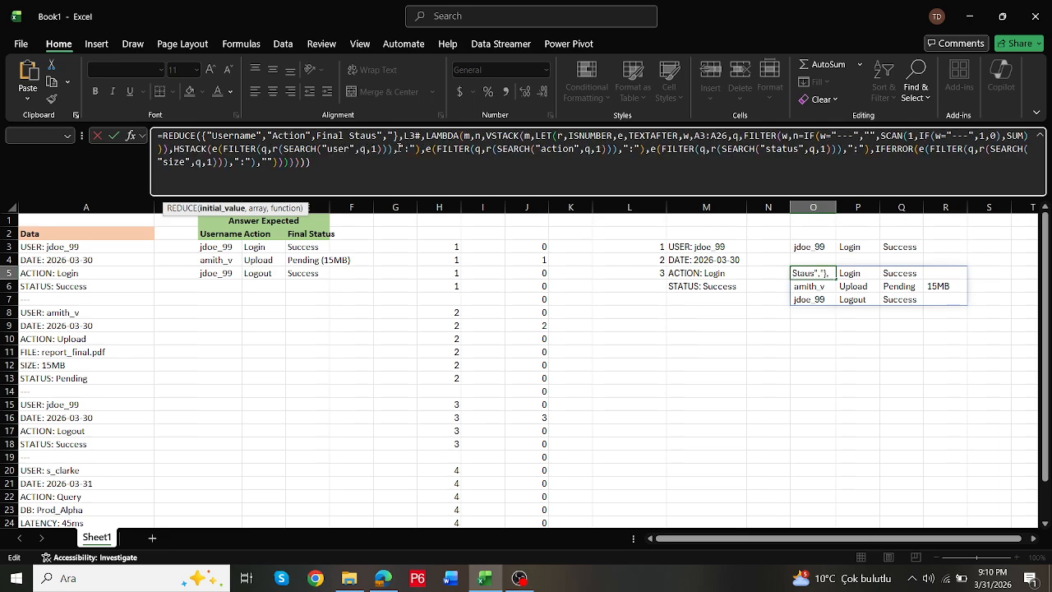
type("xx\"")
key("Return")
key("Return")
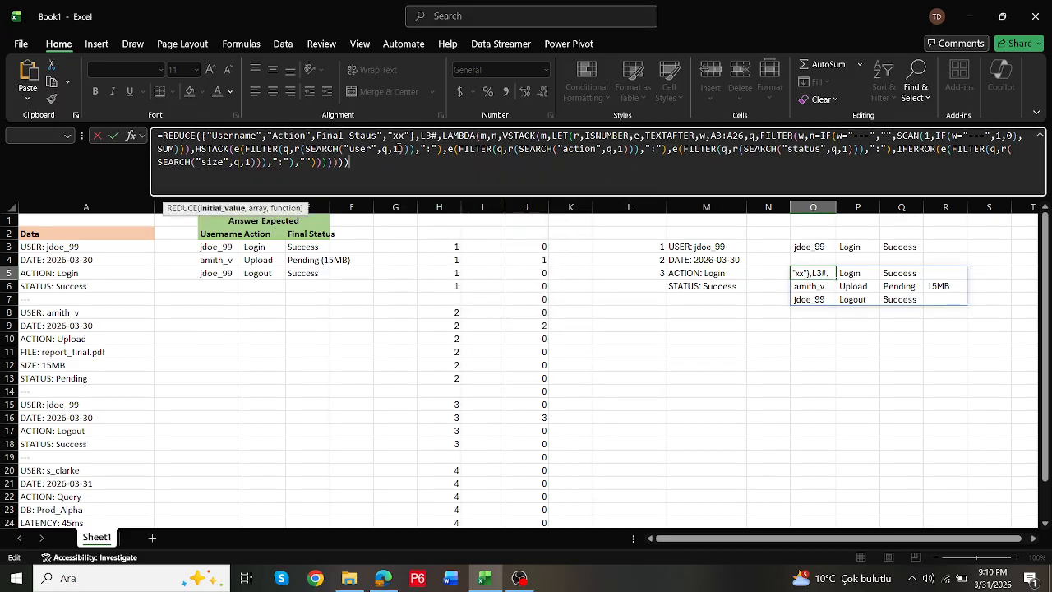
key("Return")
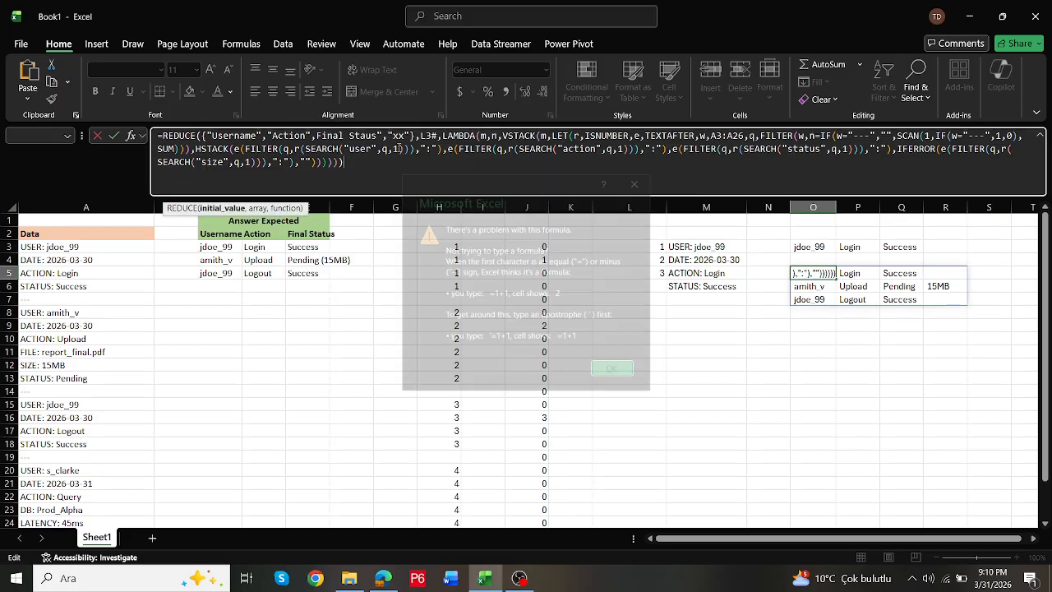
key("Return")
key("Return")
key("Return")
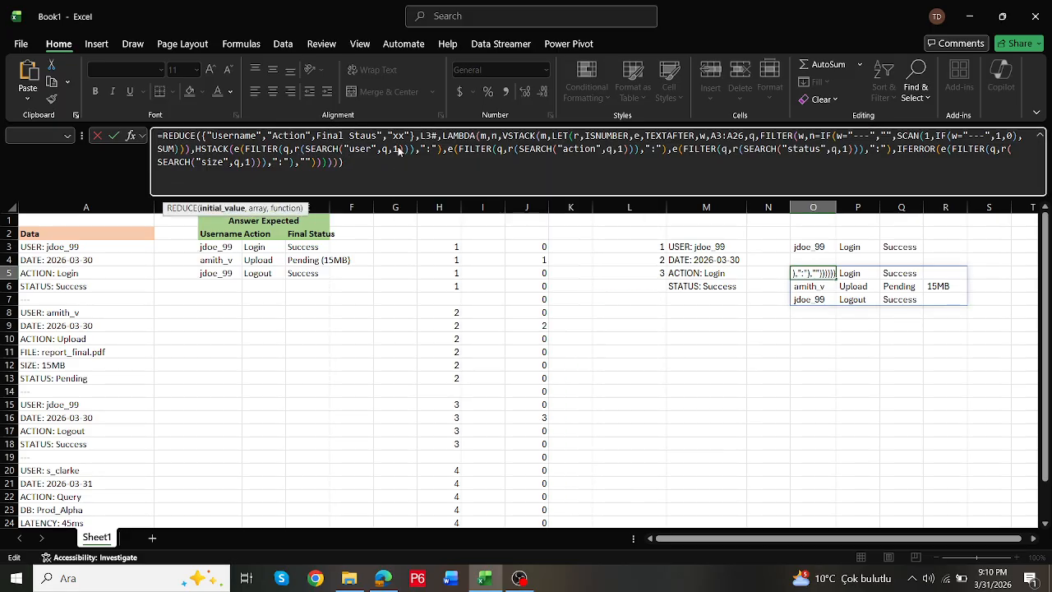
key("Return")
key("Return")
key("Escape")
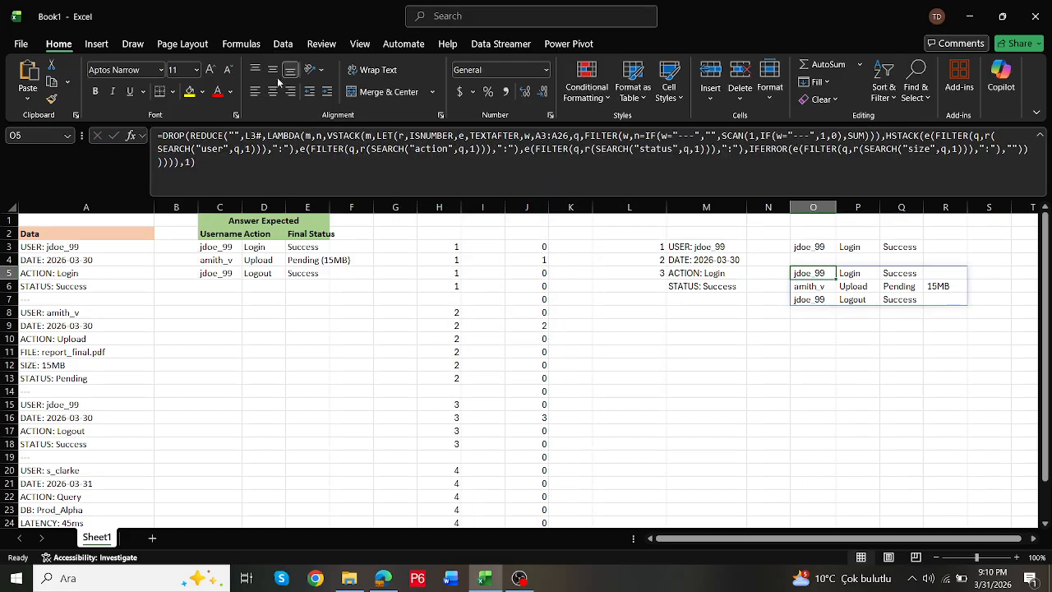
- Replace REDUCE's empty initial value in the O5 formula with the four-column array {"a","b","c","d"}
left_click(240, 135)
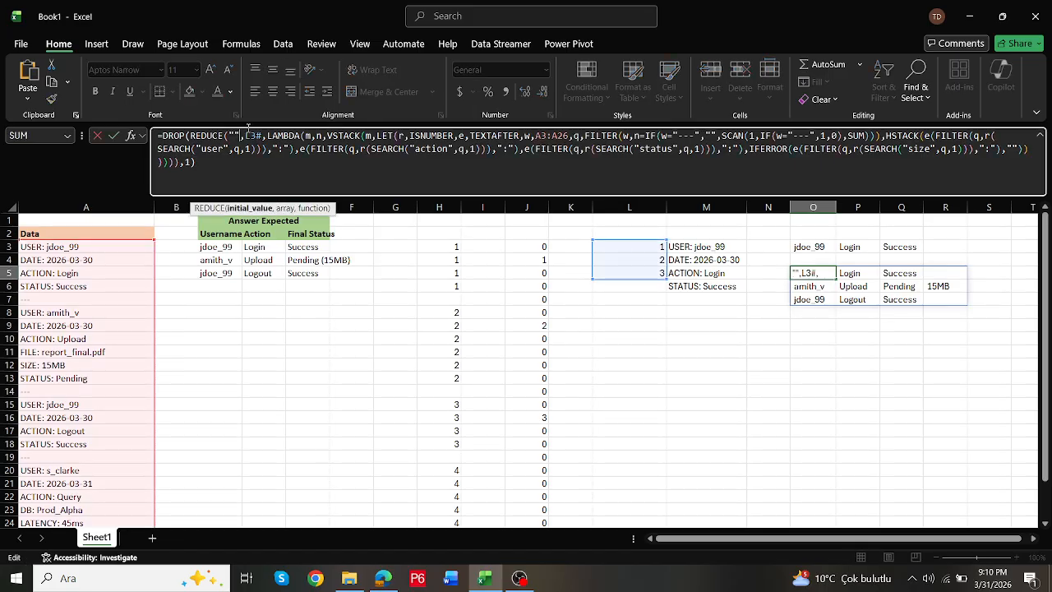
key("BackSpace")
key("BackSpace")
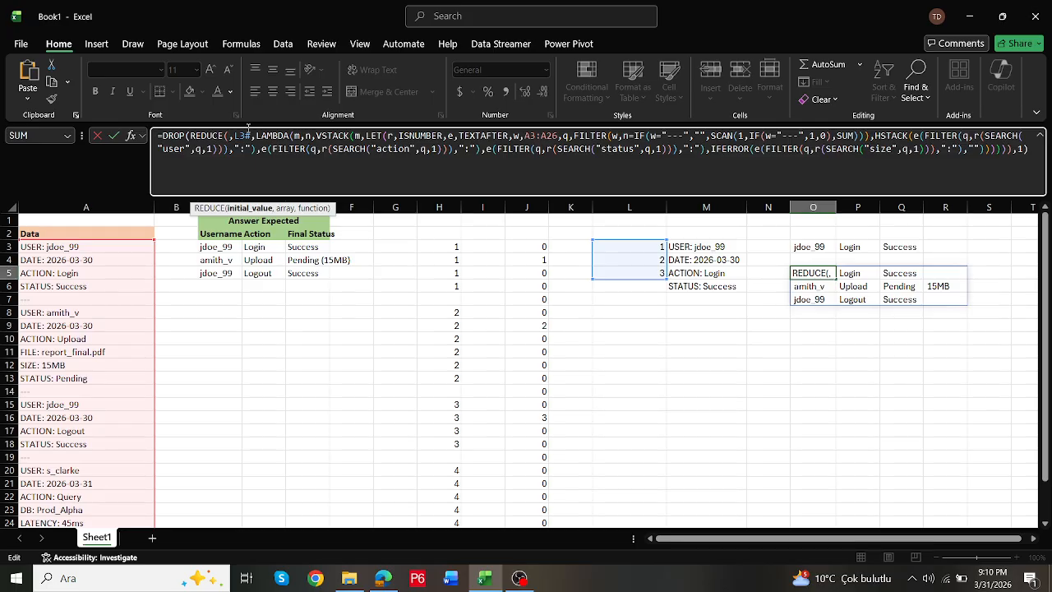
type("{\"a\"")
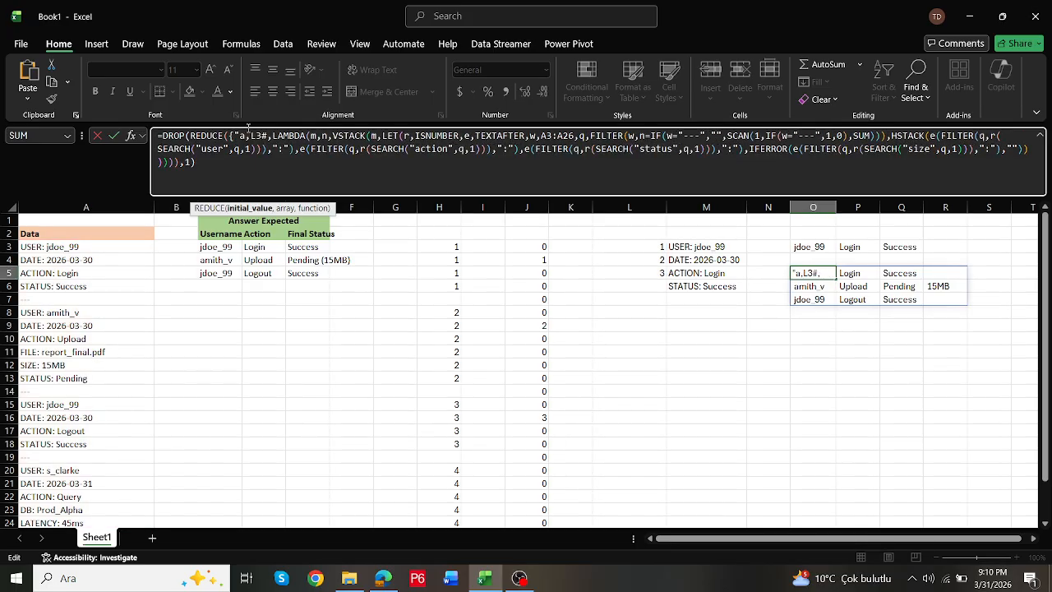
type(",\"")
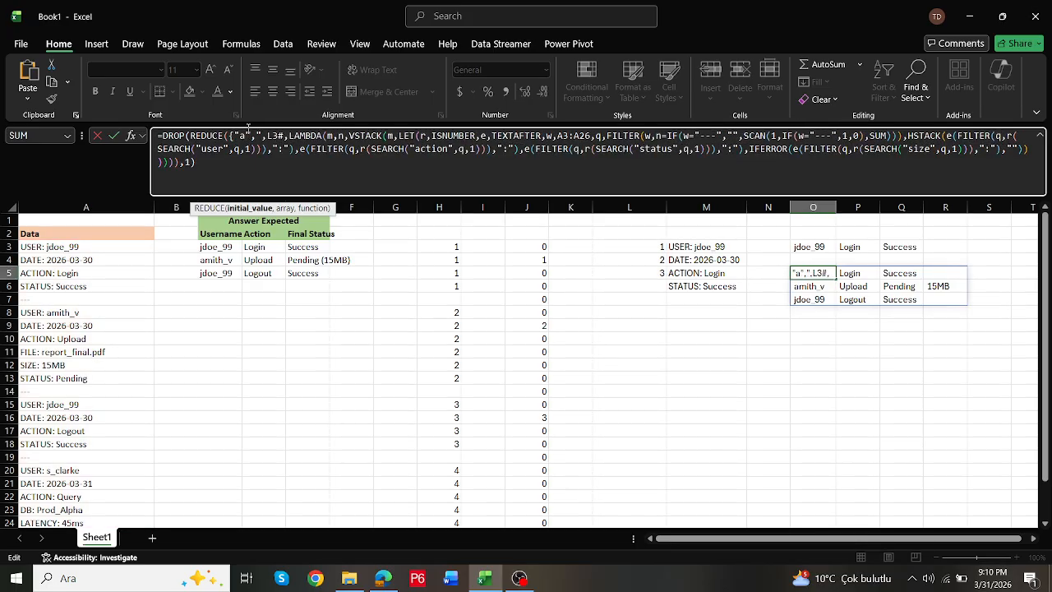
type("b\",\"")
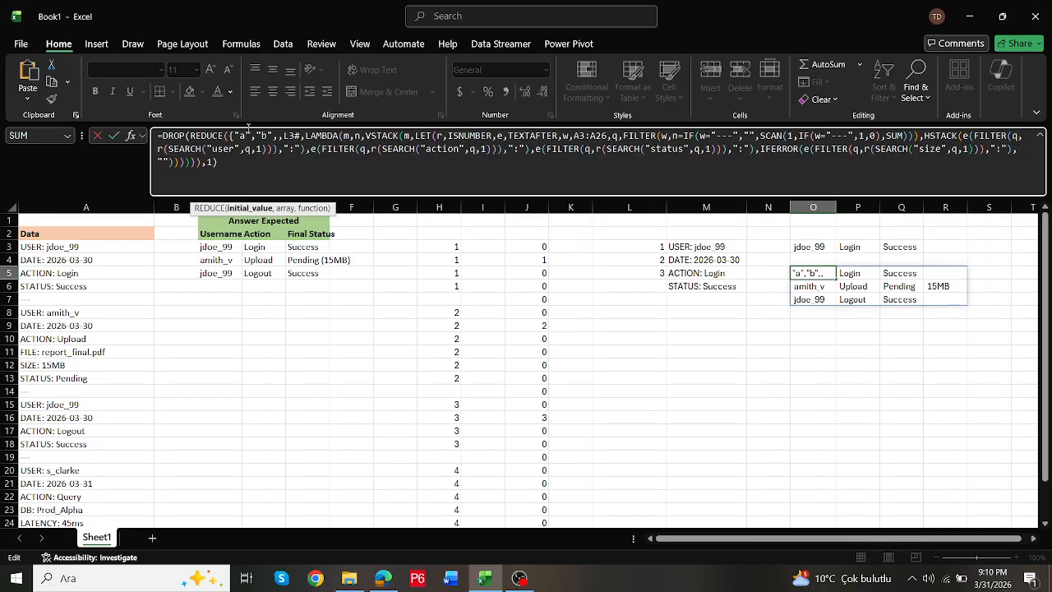
type("c\",\"")
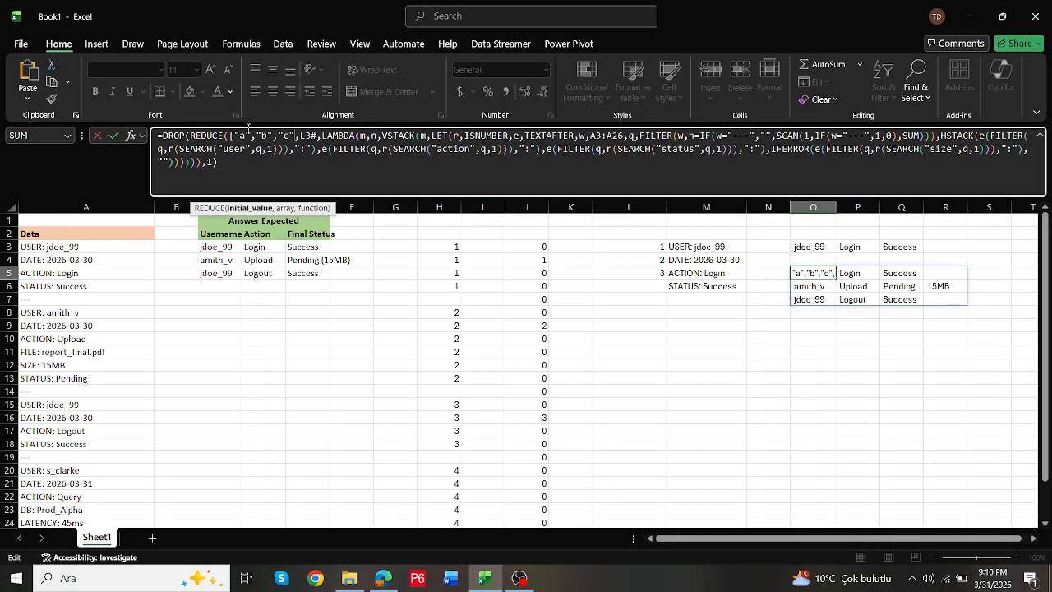
type("d\"")
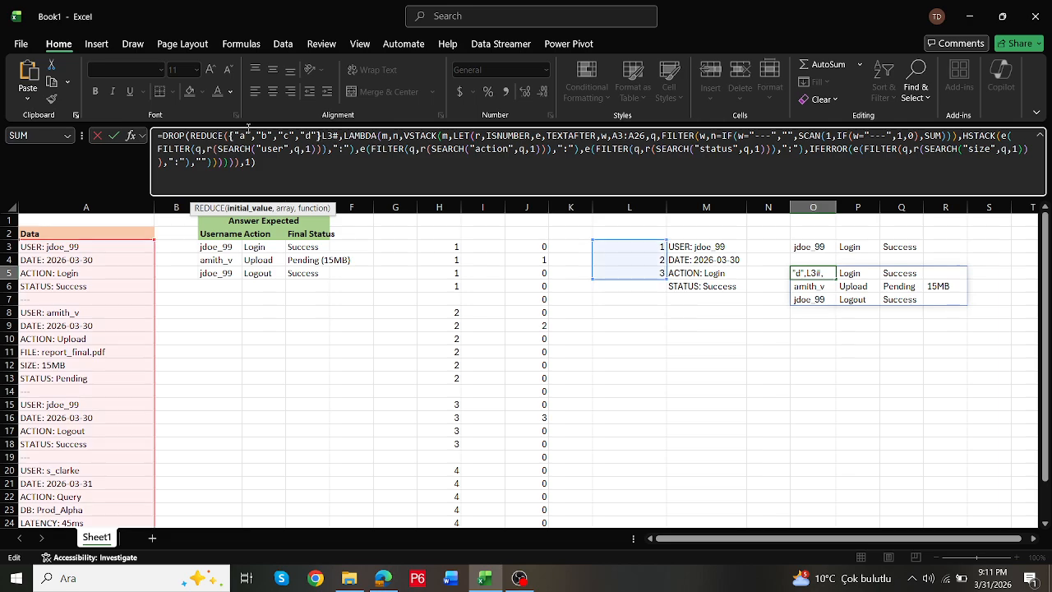
type("}")
- Remove the DROP wrapper and its row argument of 1 from the O5 formula and commit it
left_click(189, 134)
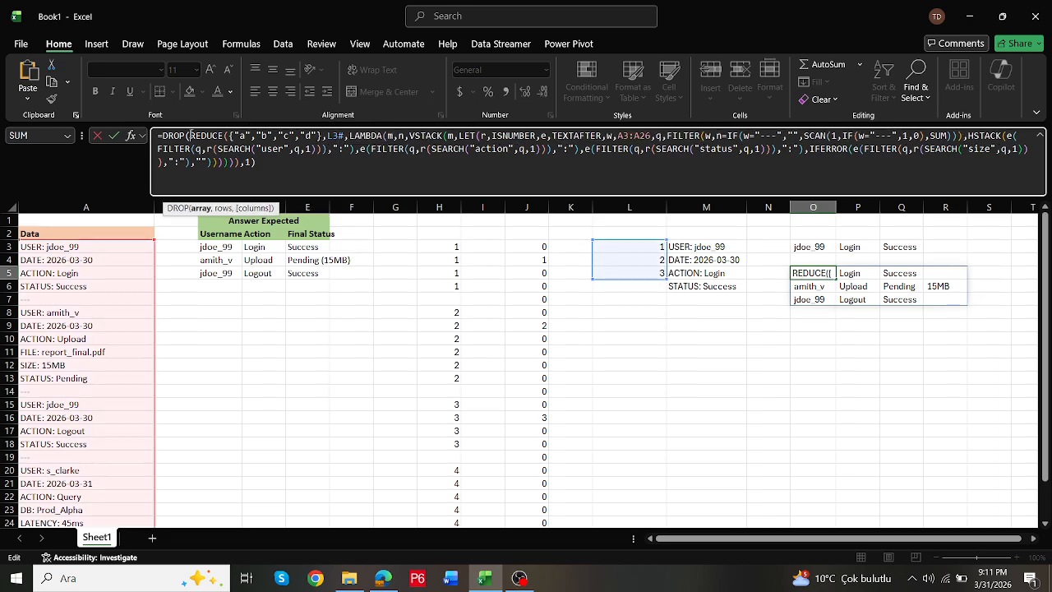
key("BackSpace")
key("BackSpace")
key("BackSpace")
key("BackSpace")
key("BackSpace")
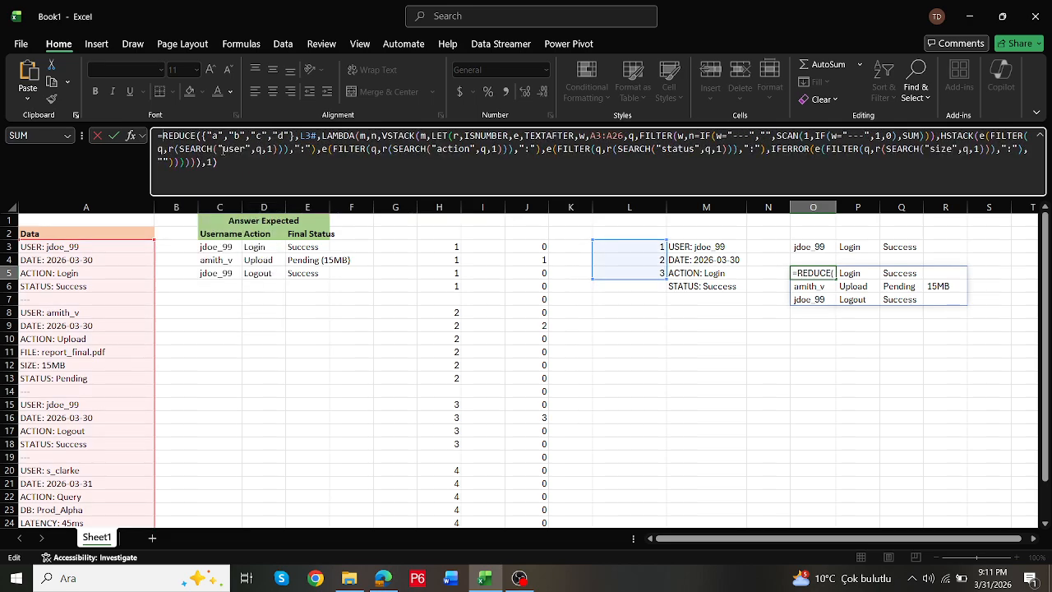
left_click(229, 160)
key("BackSpace")
key("BackSpace")
key("ctrl+Return")
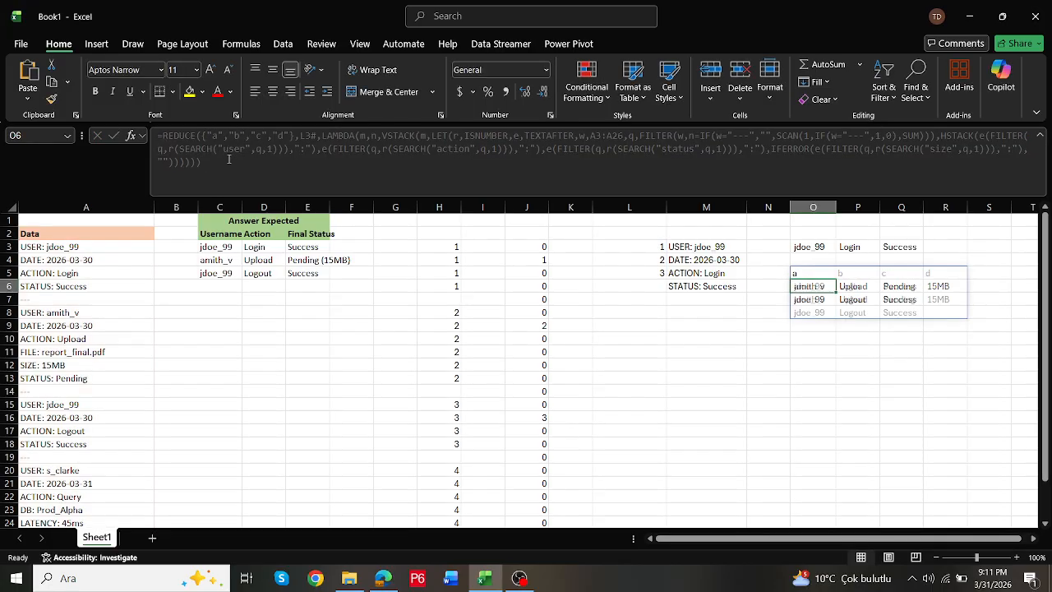
- Replace the placeholder headers "a" and "b" in the O5 formula with "Usernme" and "Actin"
left_click(218, 136)
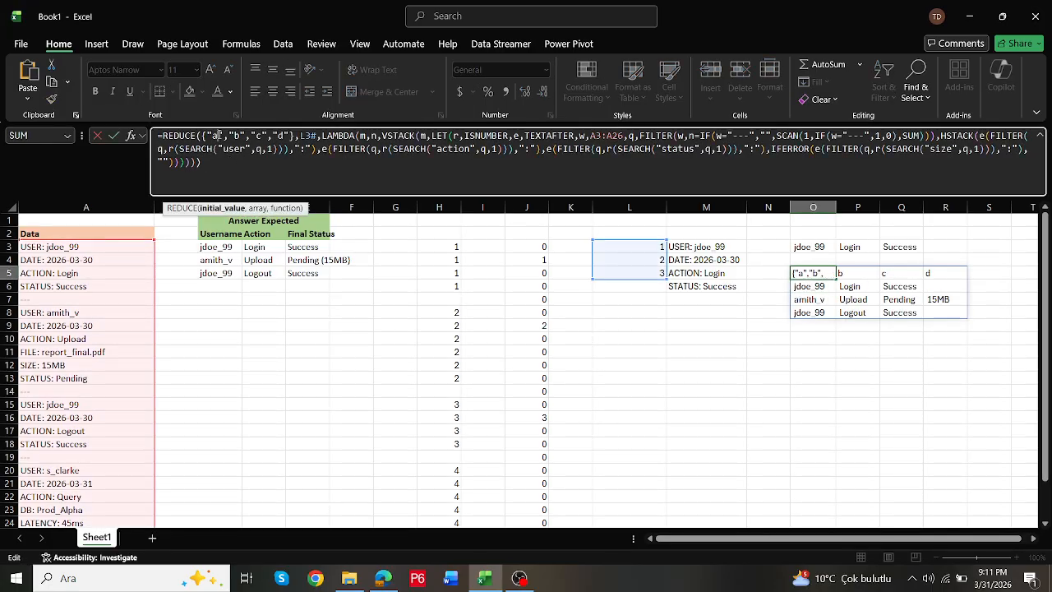
key("BackSpace")
type("Usern")
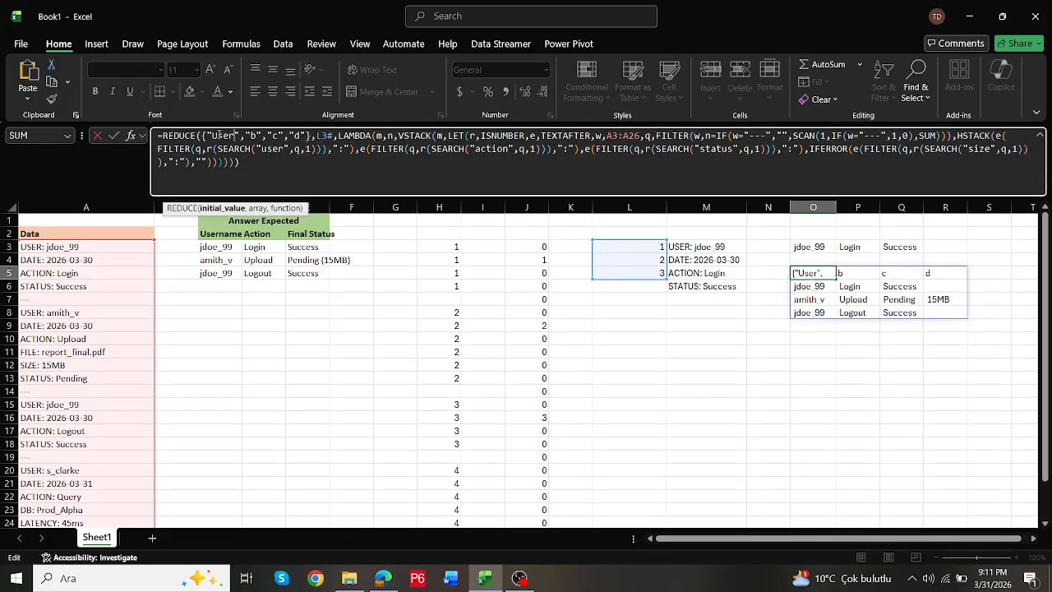
type("me")
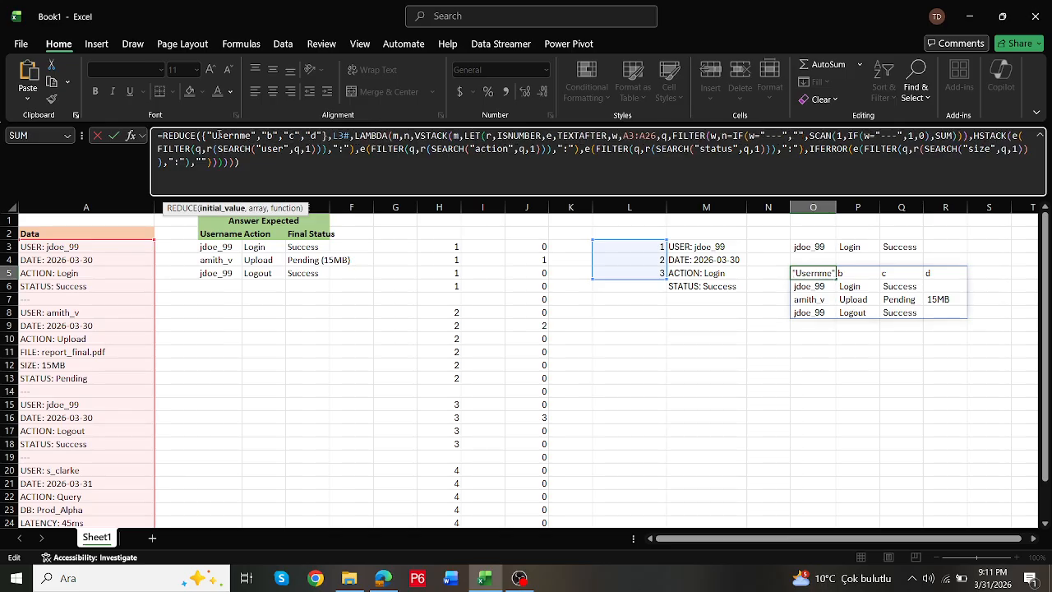
key("Right")
key("Right")
key("Right")
key("Right")
key("BackSpace")
type("Act")
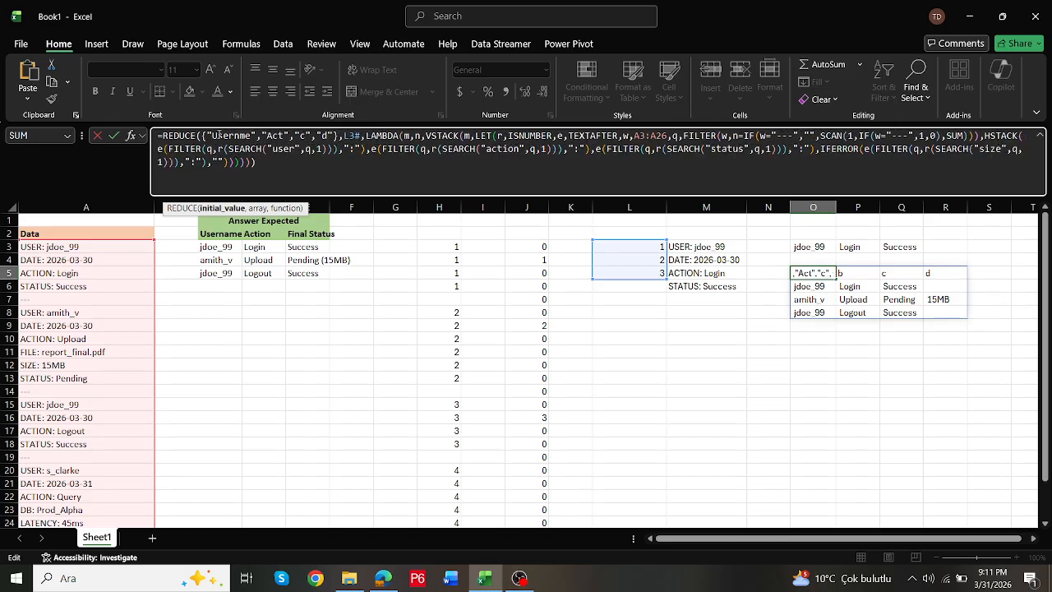
type("in")
- Replace the placeholder header "c" in the O5 formula's initial array with "Finalstatus"
key("Right")
key("Right")
key("Right")
key("Right")
key("BackSpace")
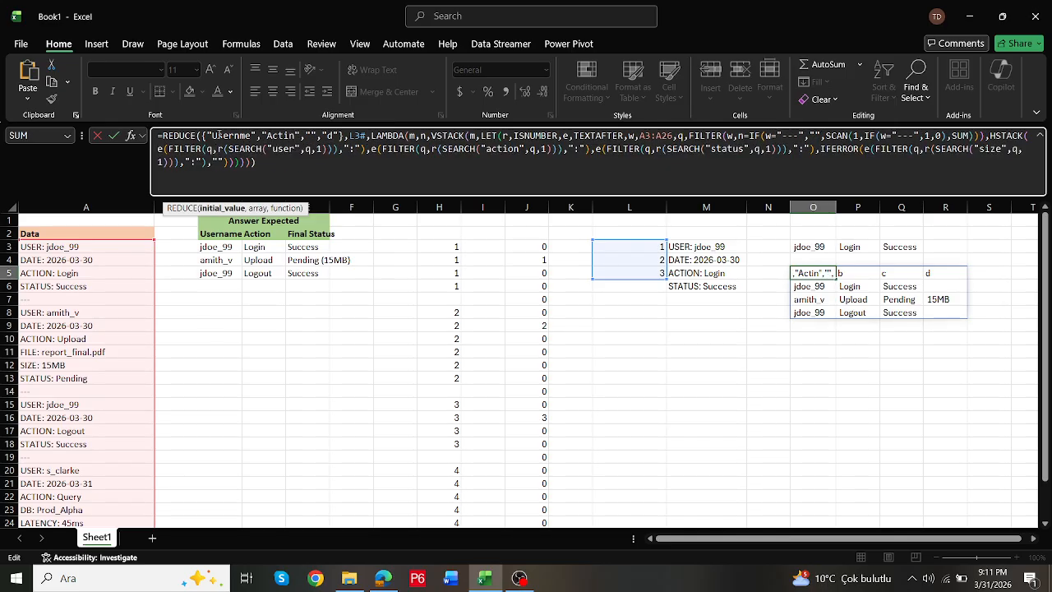
type("Finalstis")
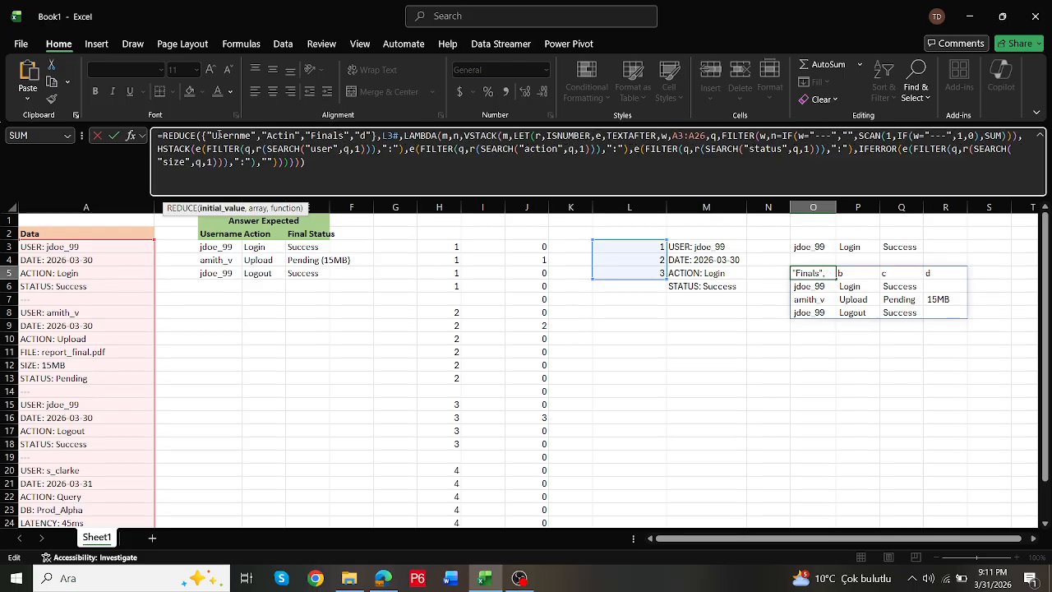
key("BackSpace")
key("BackSpace")
key("BackSpace")
type("tatus")
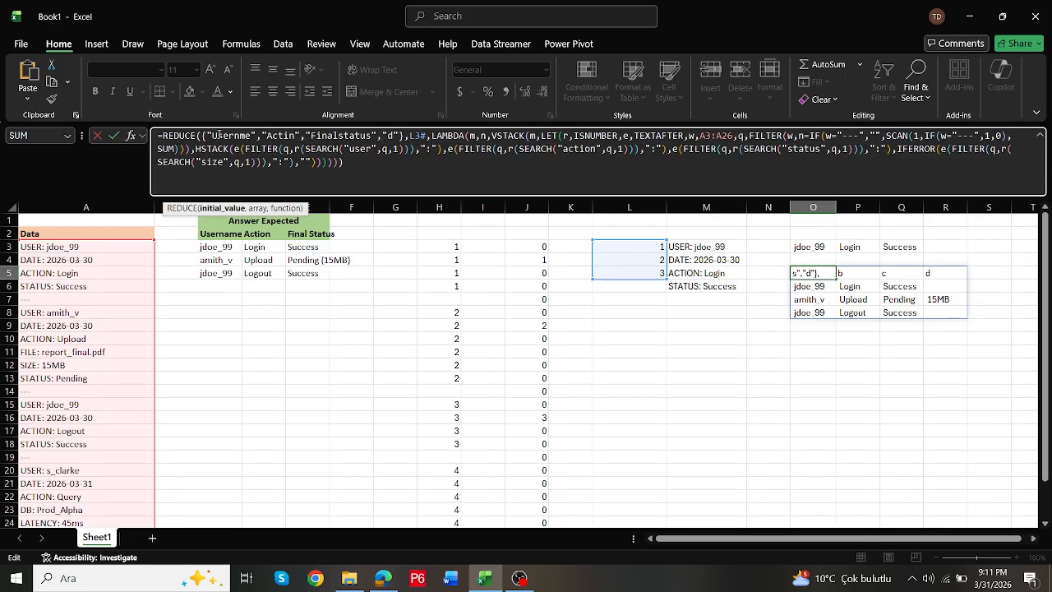
- Set the fourth header in the O5 formula's initial array to "Size" and commit the formula
key("Return")
type("z")
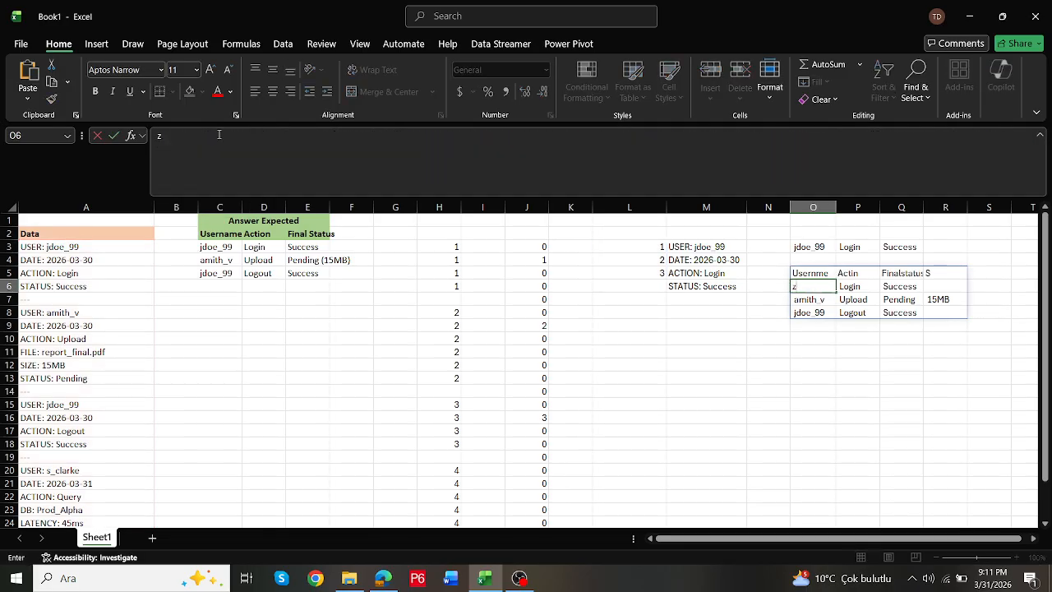
key("Escape")
left_click(802, 273)
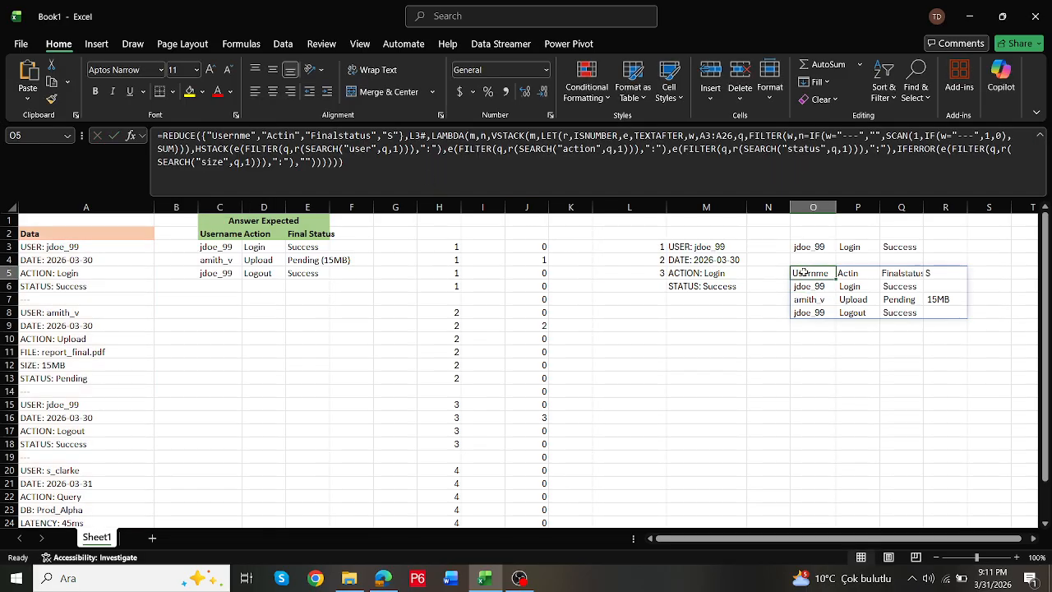
left_click(397, 135)
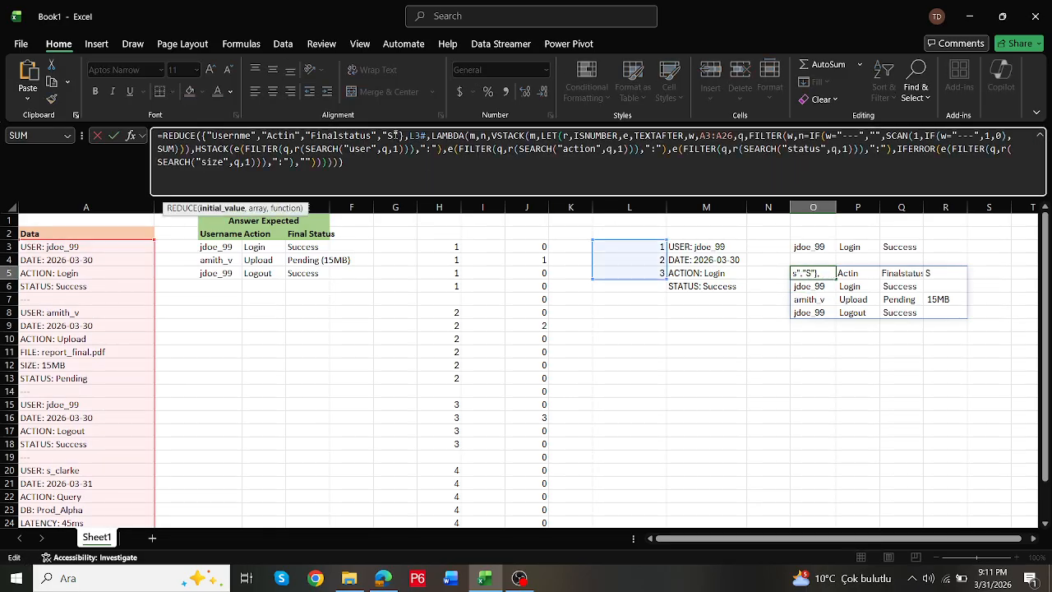
type("ize")
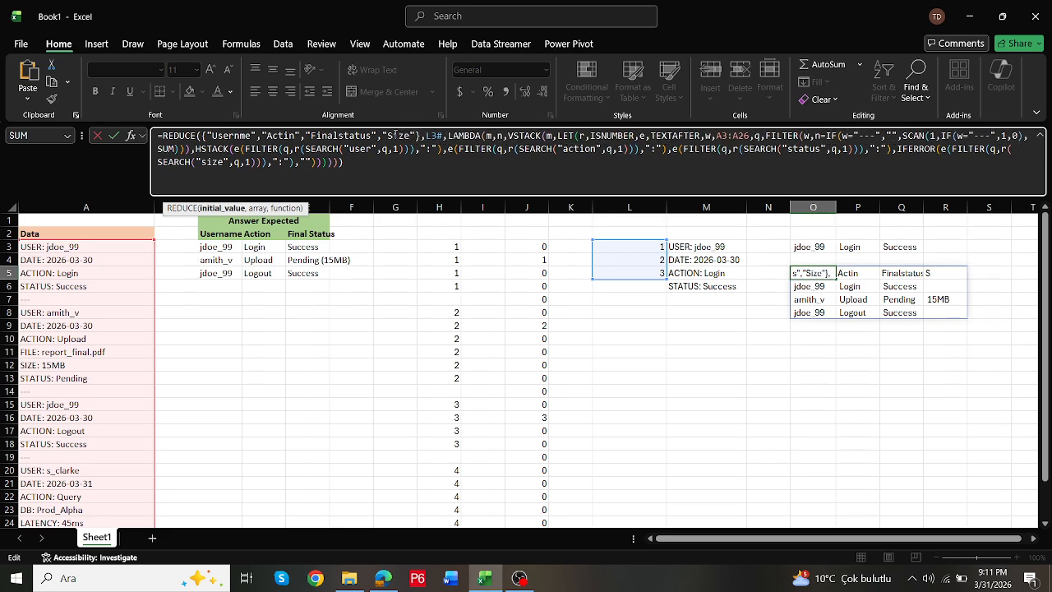
key("ctrl+Return")
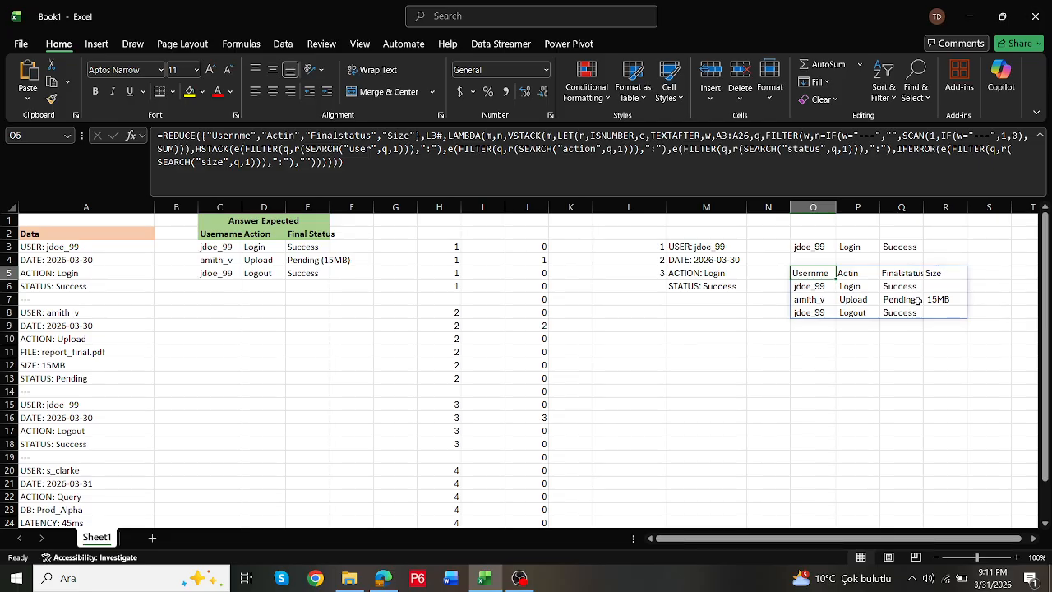
- Copy the expression LET(a,J3#,FILTER(a,a<>0)) from L3 without its equals sign, leaving the cell unedited
double_click(810, 276)
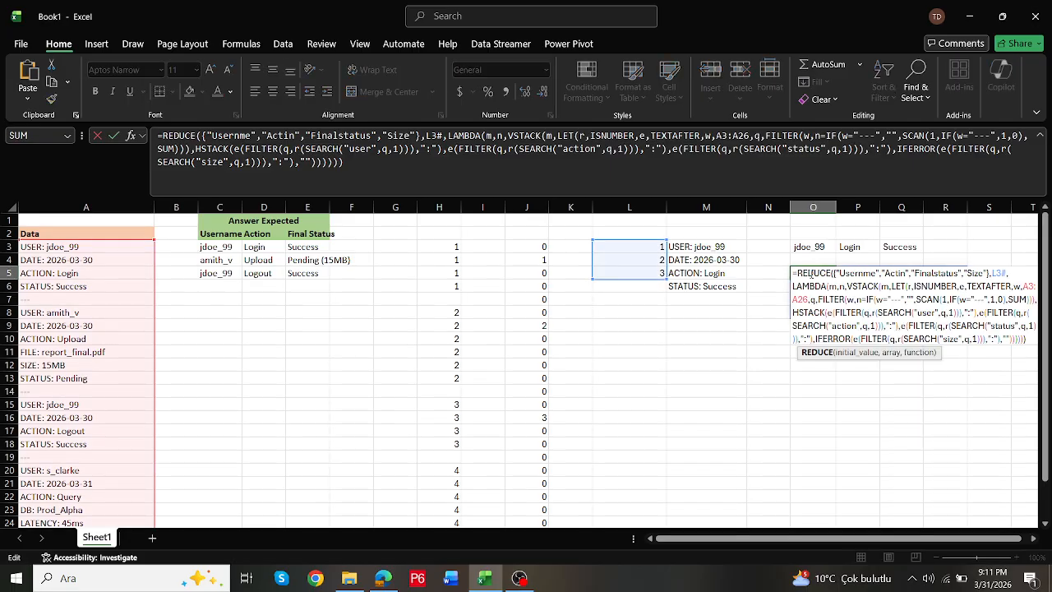
left_click(626, 253)
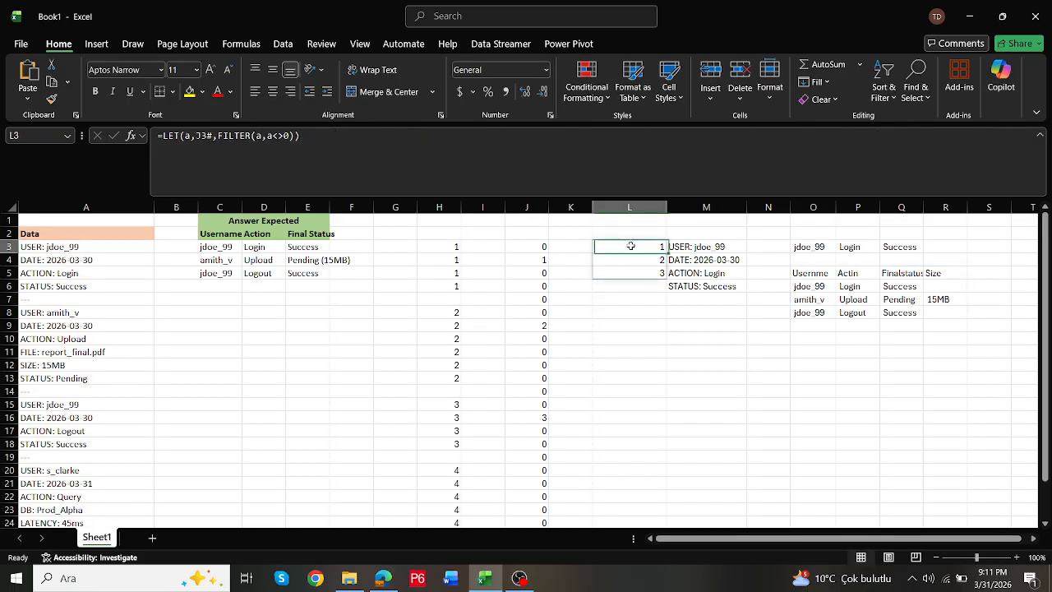
left_click(160, 135)
left_click_drag(162, 135, 411, 169)
key("ctrl+c")
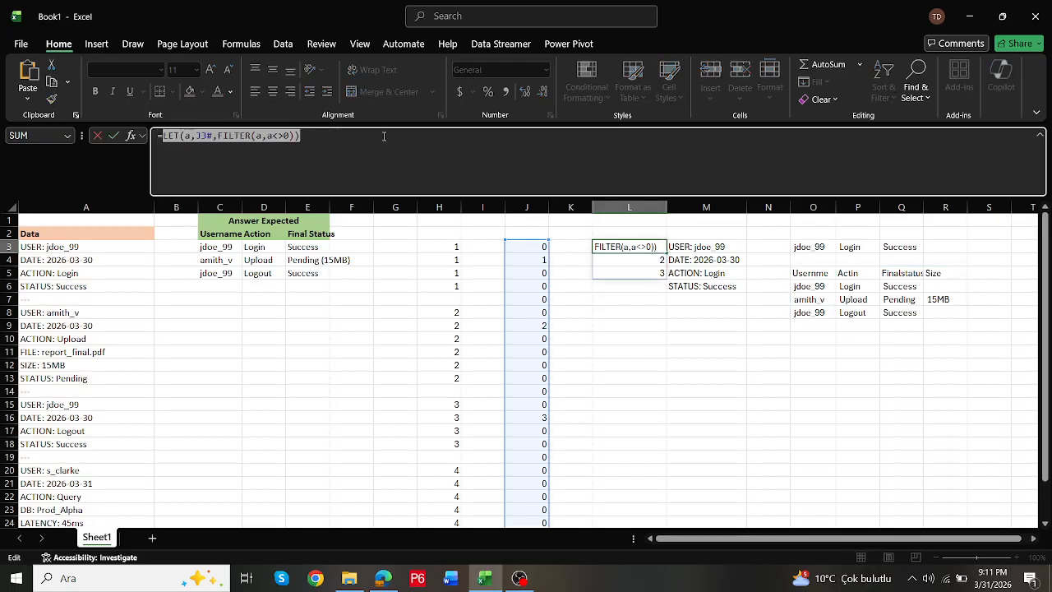
key("Escape")
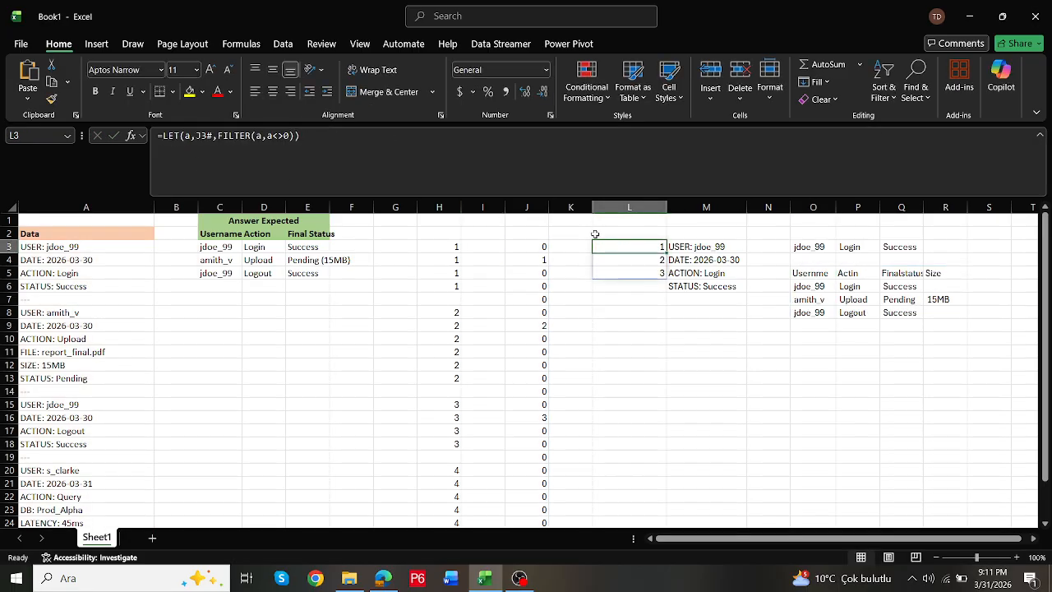
- Replace the L3# reference in the O5 REDUCE formula with the copied LET(a,J3#,FILTER(a,a<>0)) expression and commit it
left_click(812, 272)
left_click(443, 135)
left_click_drag(444, 135, 424, 135)
key("ctrl+v")
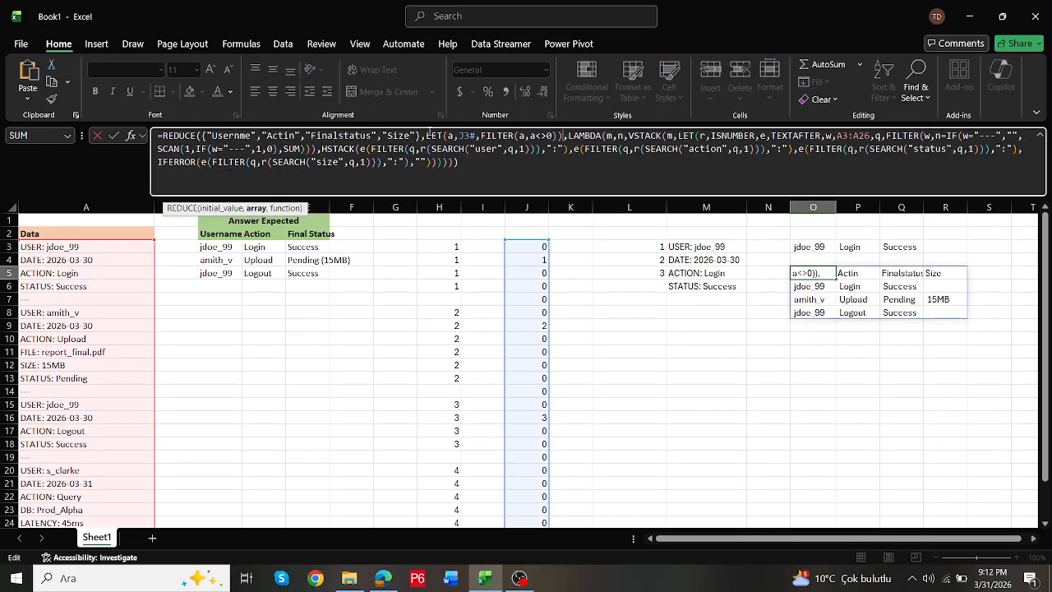
key("Return")
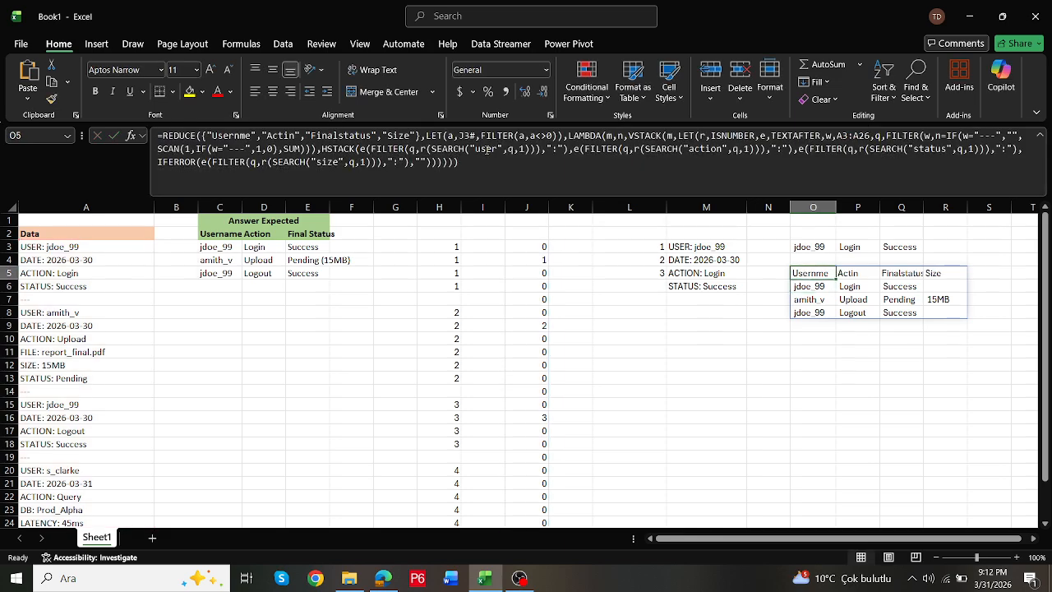
- Copy the IFERROR((ISNUMBER(SEARCH("2026-03-30",A3:A26,1)))*H3#,0) expression from J3 without its equals sign and return to O5
left_click(535, 247)
left_click(167, 135)
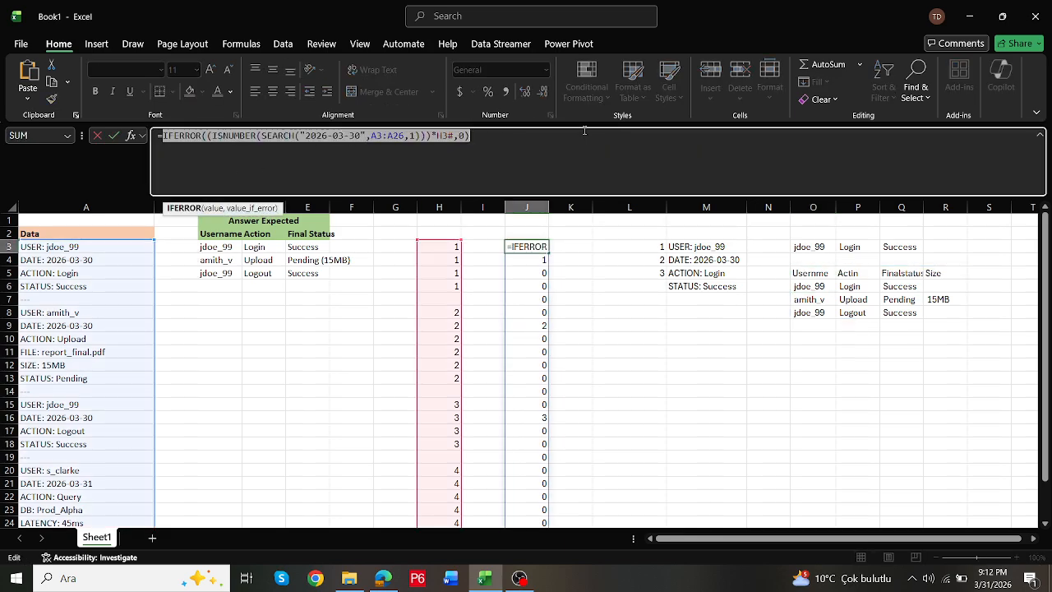
left_click(806, 273)
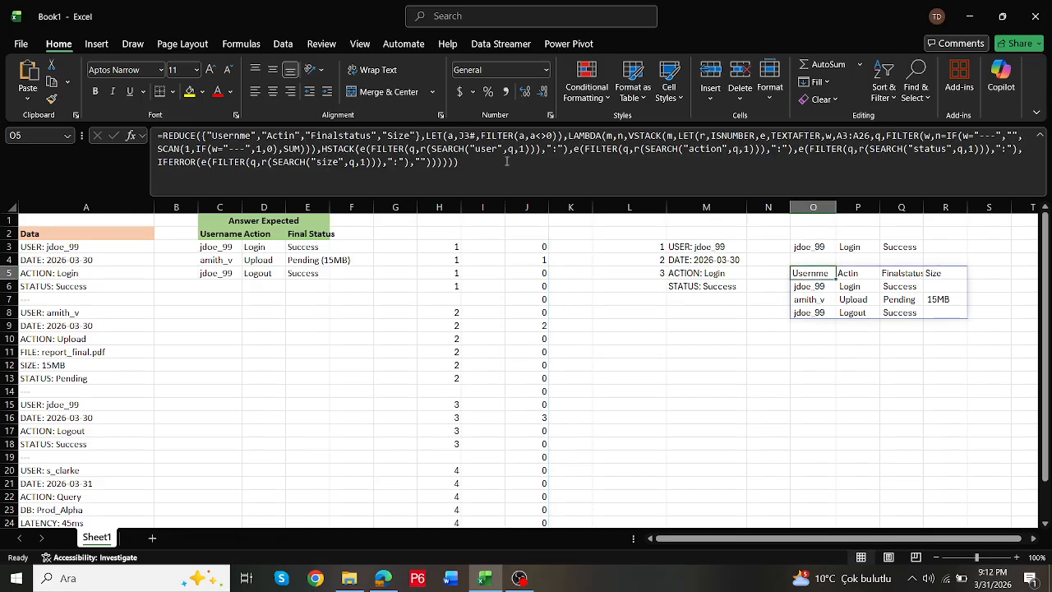
- Replace the J3# reference in the O5 REDUCE formula with the copied IFERROR((ISNUMBER(SEARCH("2026-03-30",A3:A26,1)))*H3#,0) expression and commit it
left_click(491, 149)
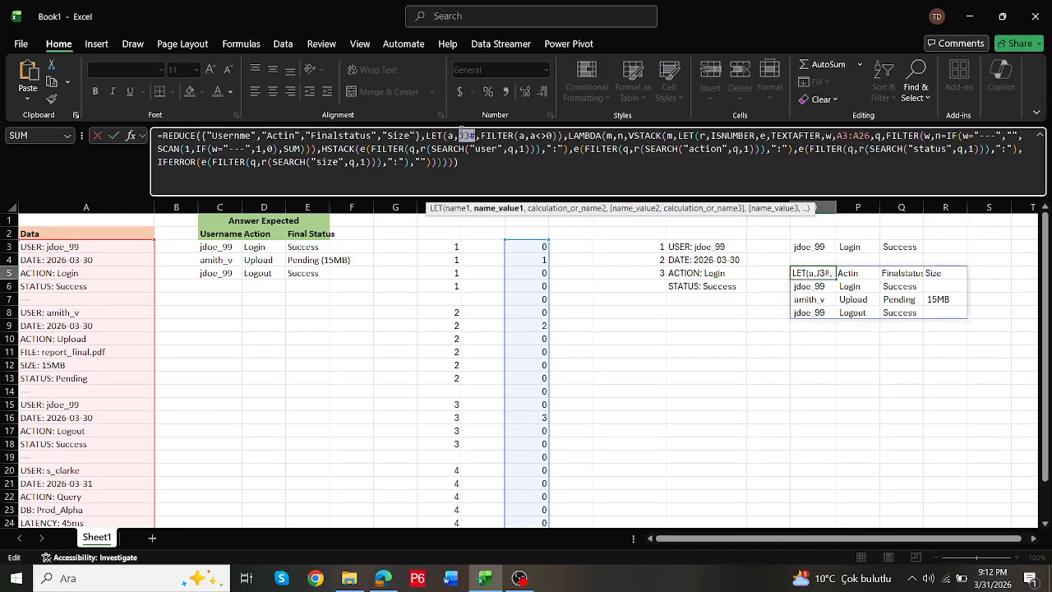
type("IFERROR((ISNUMBER(SEARCH(\"2026-03-30\",A3:A26,1))*H3#,0)")
key("Return")
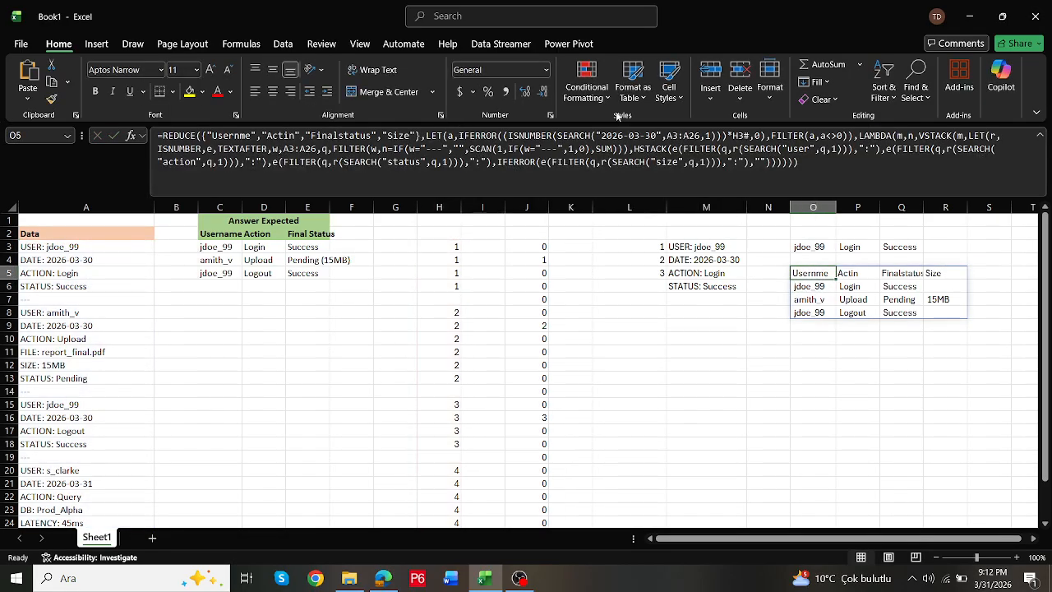
- Copy the expression IF(A3:A26="---","",SCAN(1,IF(A3:A26="---",1,0),SUM)) from H3 without its equals sign, leaving the cell unedited
left_click(448, 245)
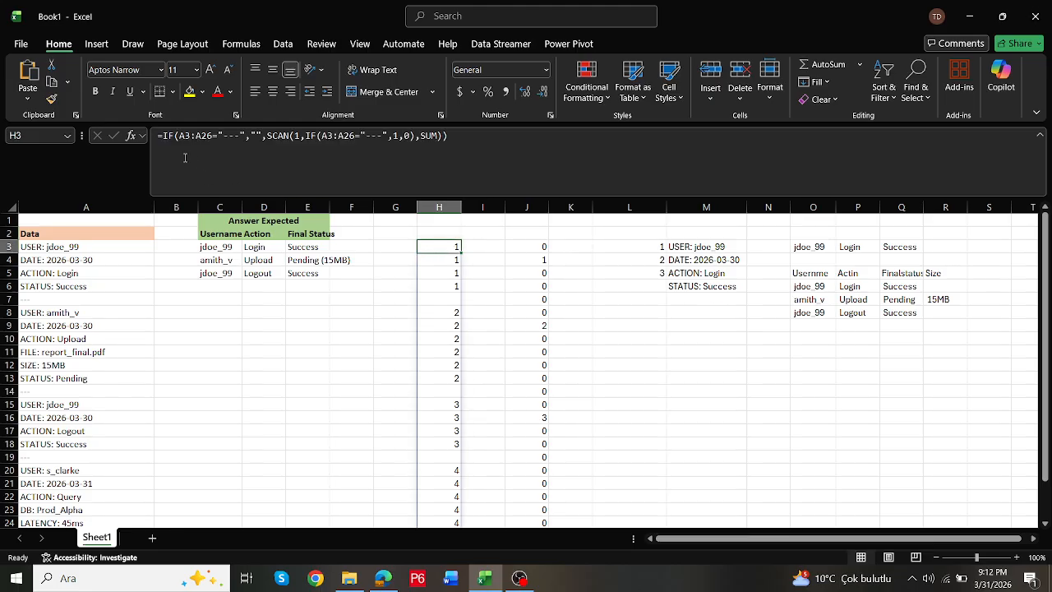
left_click(162, 135)
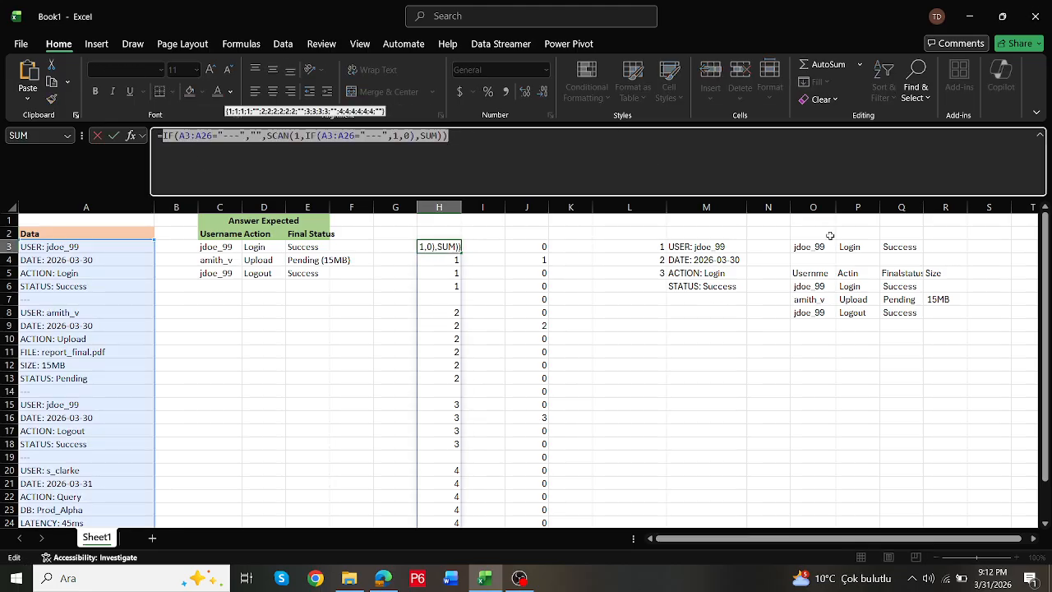
key("Escape")
- Replace the H3# reference in the O5 REDUCE formula with the copied IF/SCAN expression and commit it
left_click(810, 270)
left_click(773, 136)
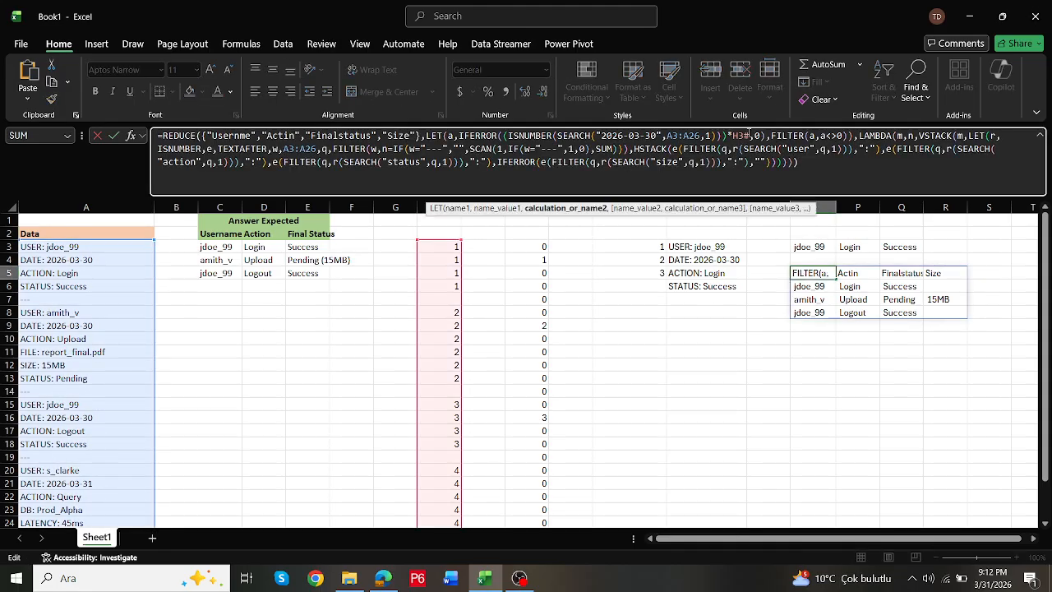
left_click_drag(751, 136, 732, 135)
type("IF(A3:A26=\"---\",\"\",SCAN(1,IF(A3:A26=\"---\",1,0),SUM))")
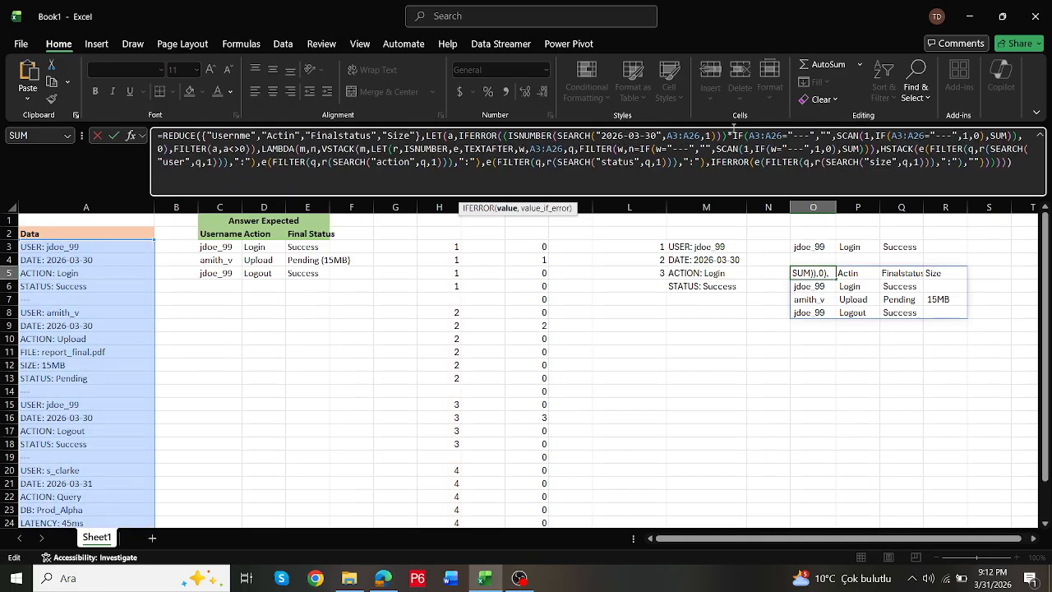
key("ctrl+Return")
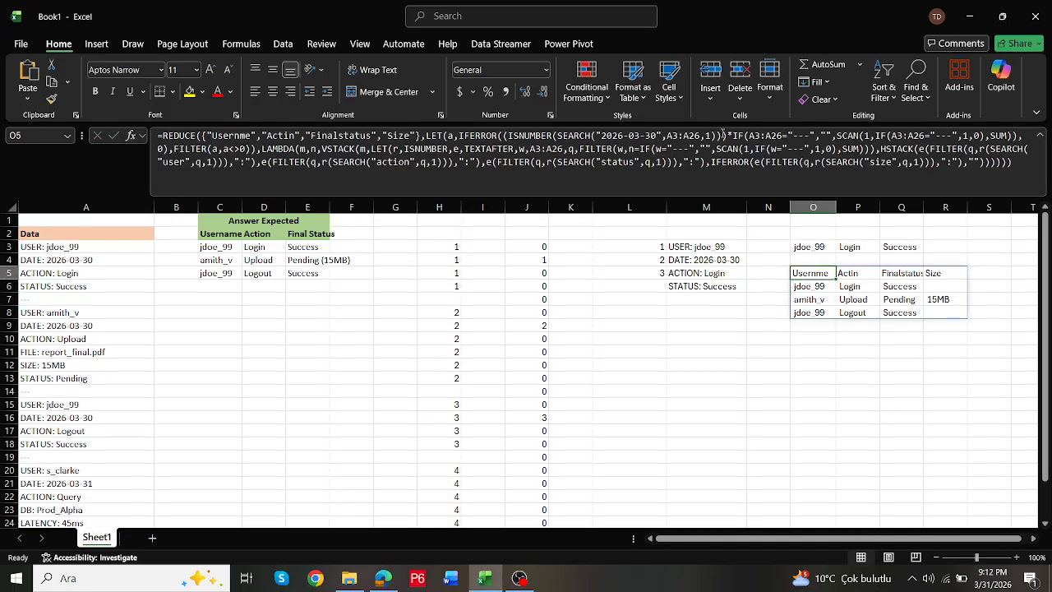
left_click(723, 136)
left_click(746, 137)
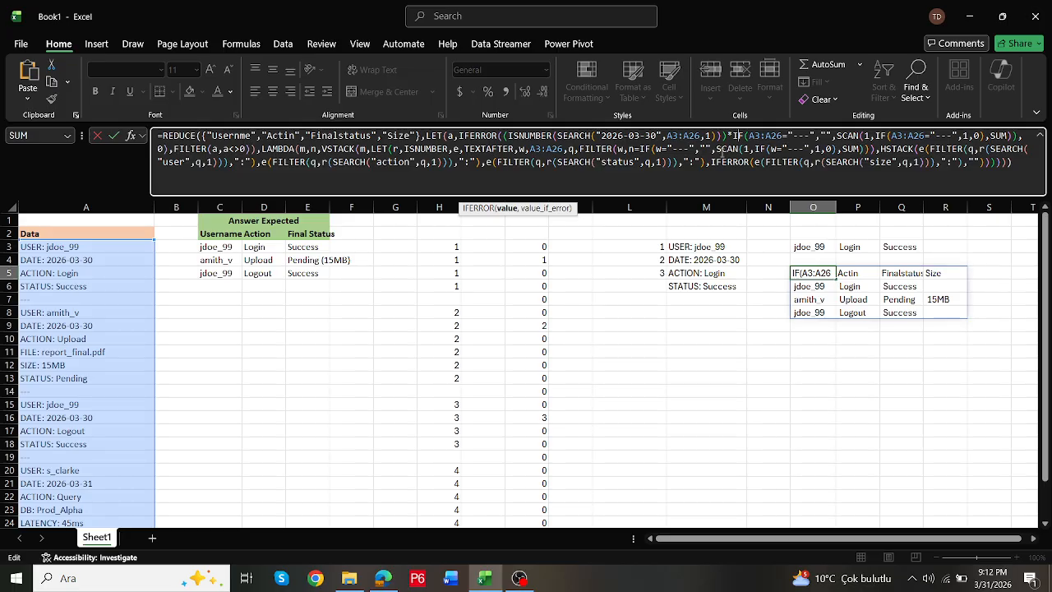
key("Escape")
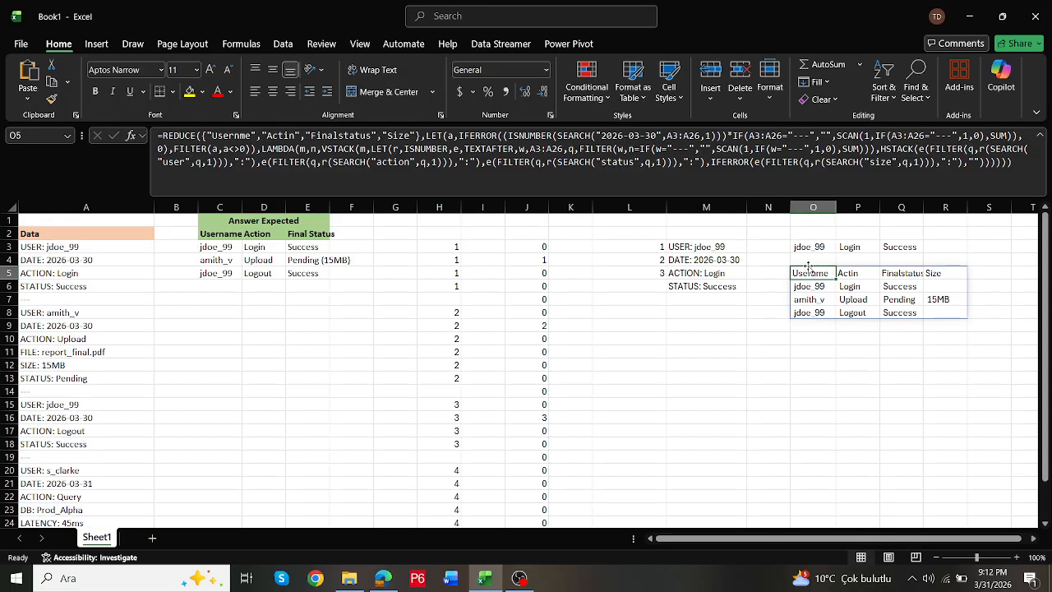
- Move the self-contained REDUCE formula from O5 to C7, below the expected answer table
left_click_drag(809, 267, 219, 497)
left_click(609, 322)
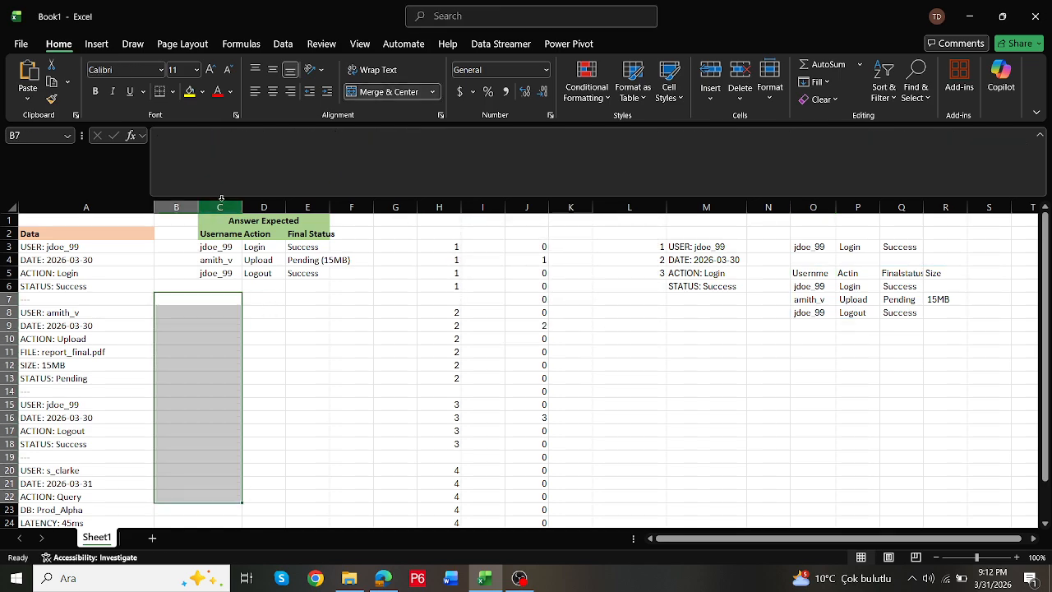
left_click(813, 274)
left_click_drag(811, 268, 239, 305)
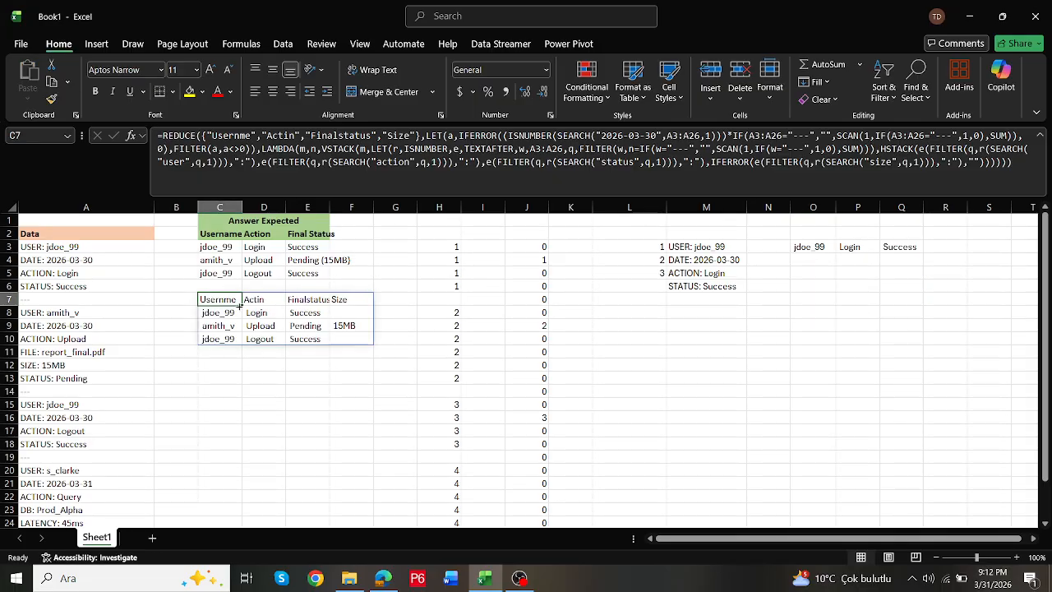
left_click(522, 580)
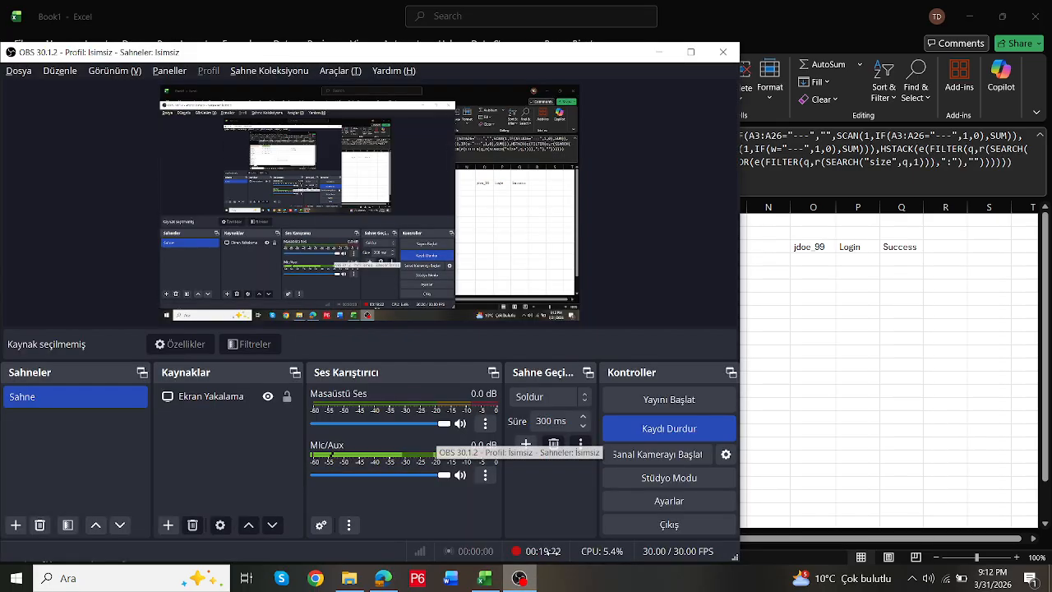